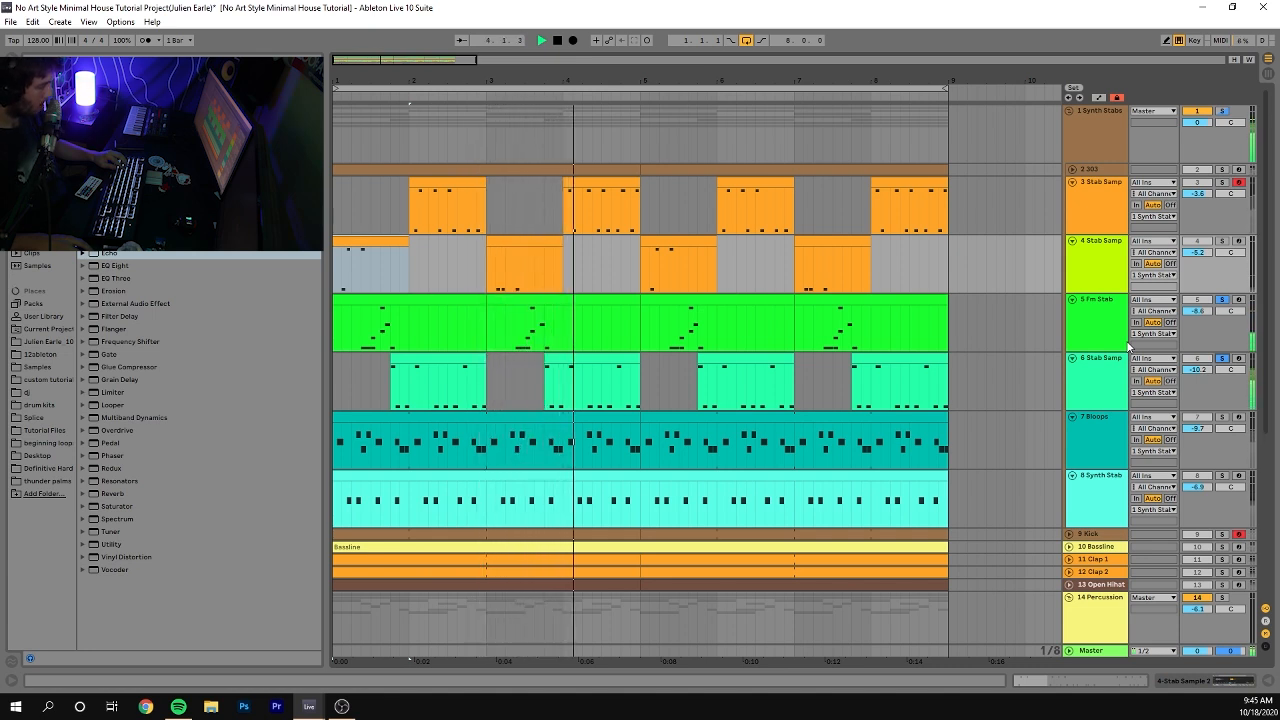
Play the arrangement loop in short passes to audition the soloed Stab Samp and Fm Stab tracks.
{"action": "key", "text": "space"}
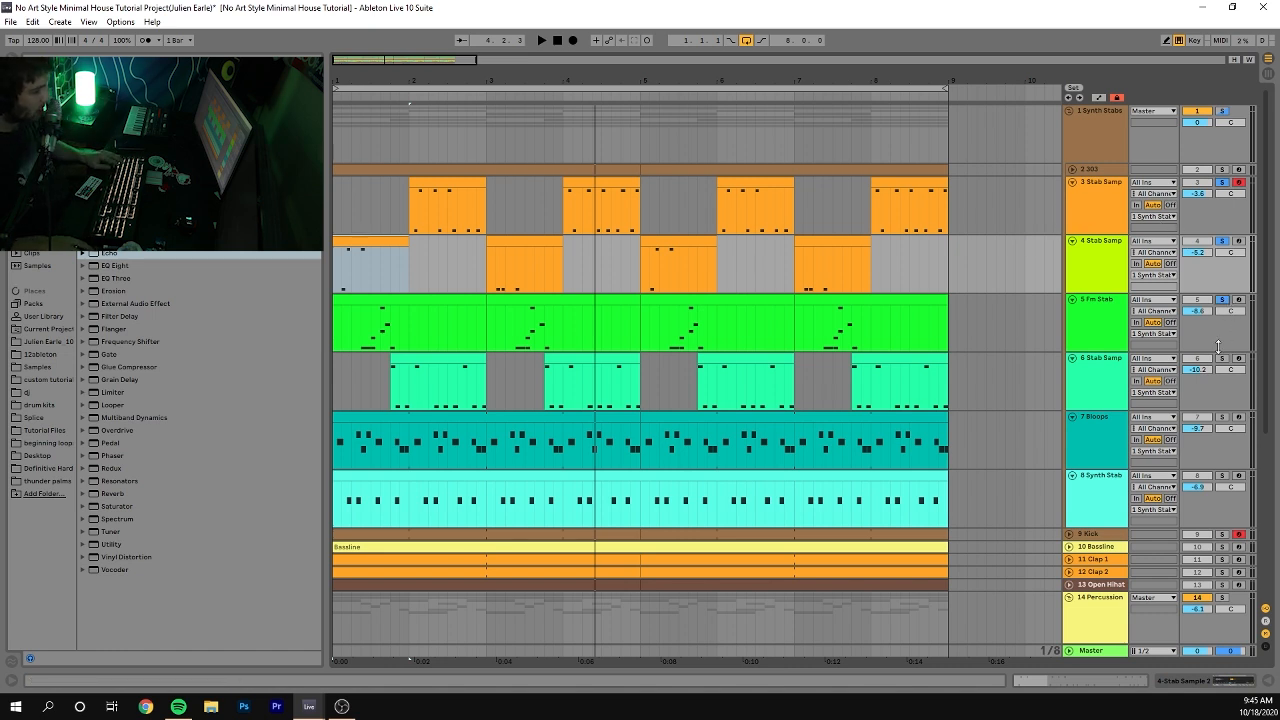
{"action": "key", "text": "space"}
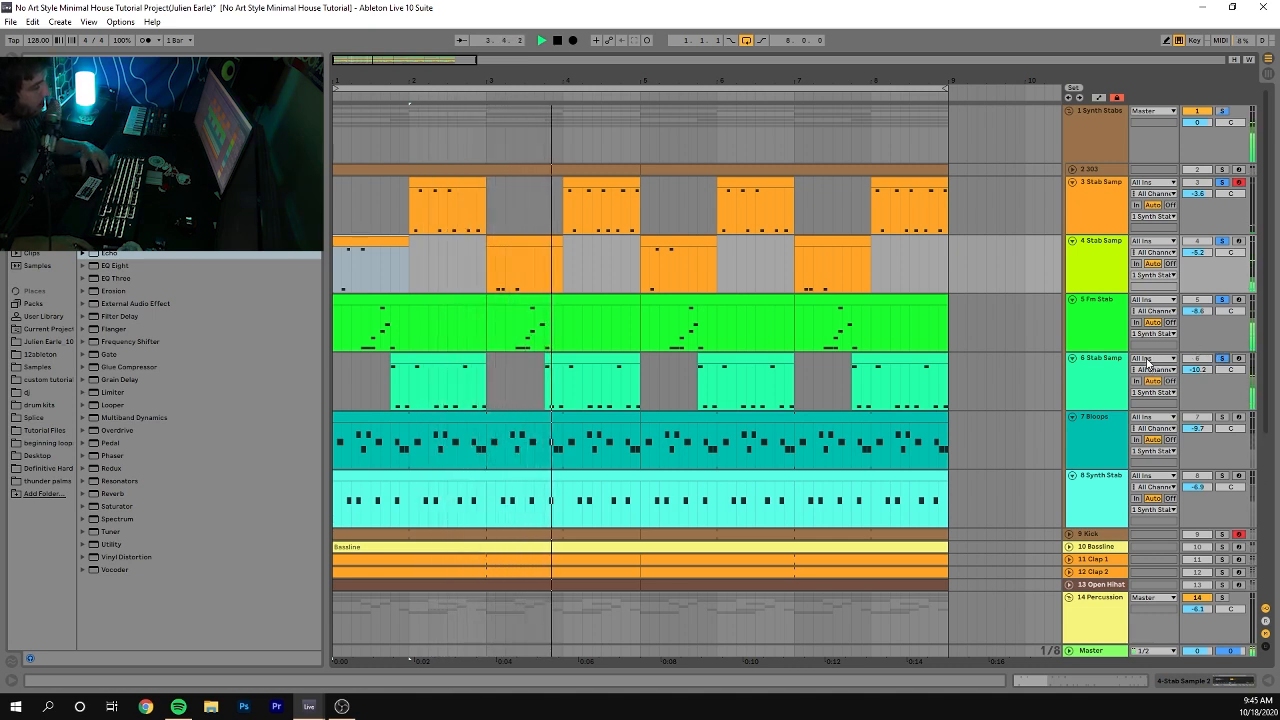
{"action": "key", "text": "space"}
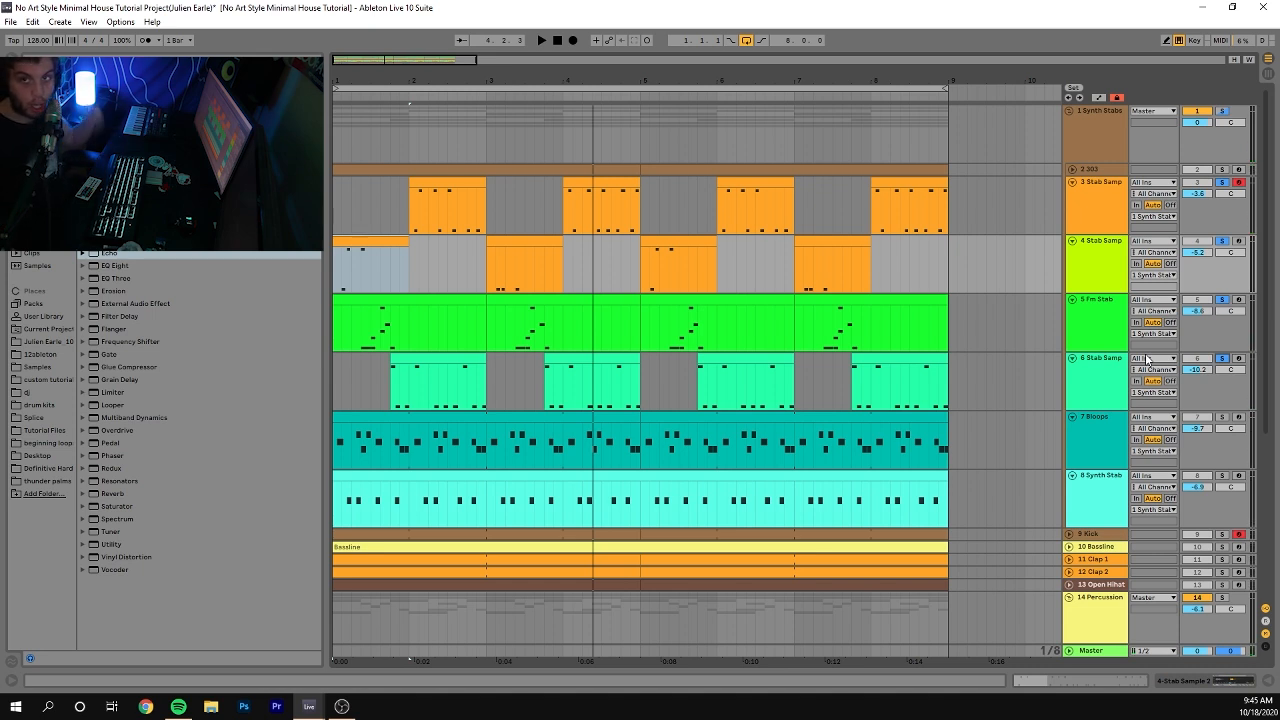
{"action": "key", "text": "space"}
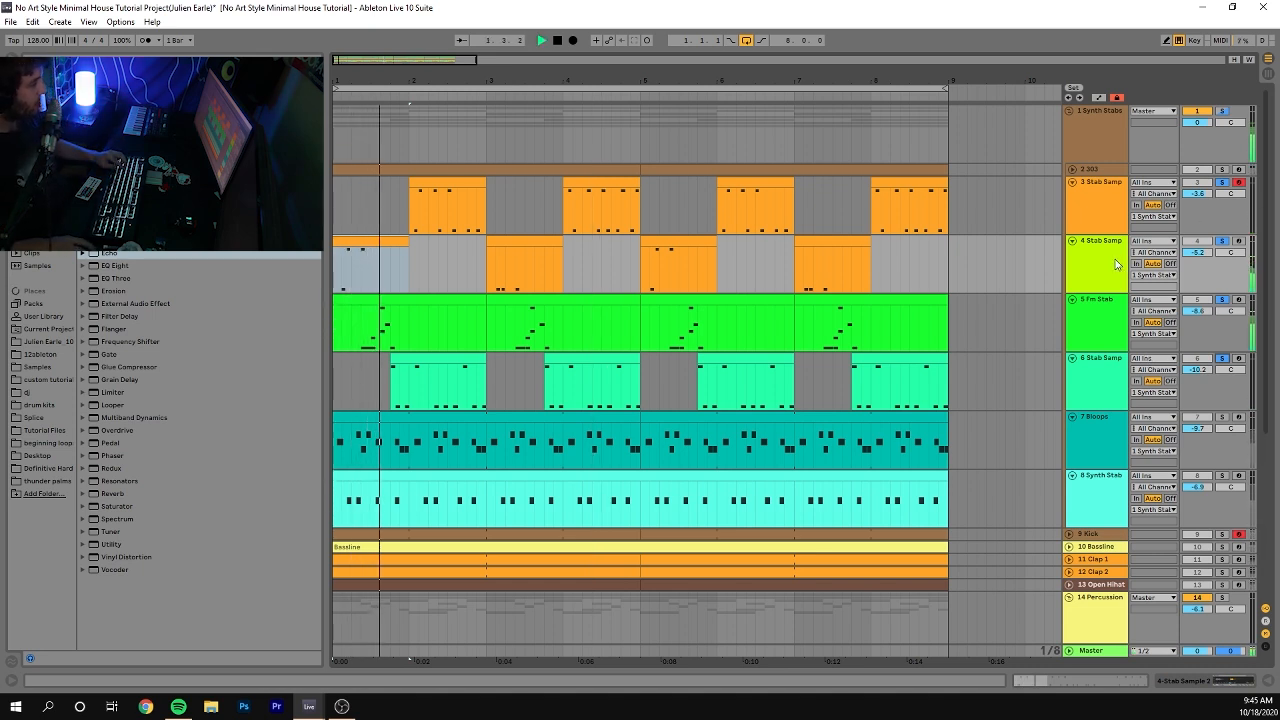
{"action": "key", "text": "space"}
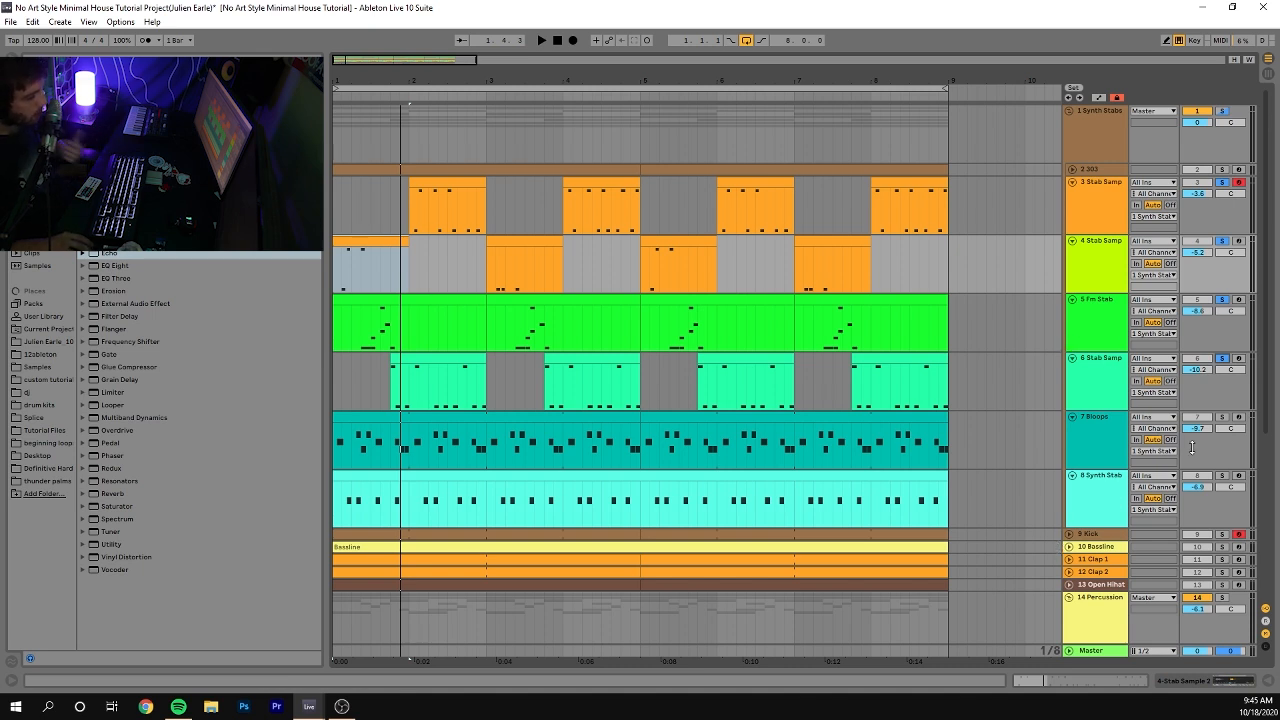
Audition the Bloops track in solo and move the solo to the 8 Synth Stab track.
{"action": "left_click", "coordinate": [1100, 440]}
{"action": "key", "text": "space"}
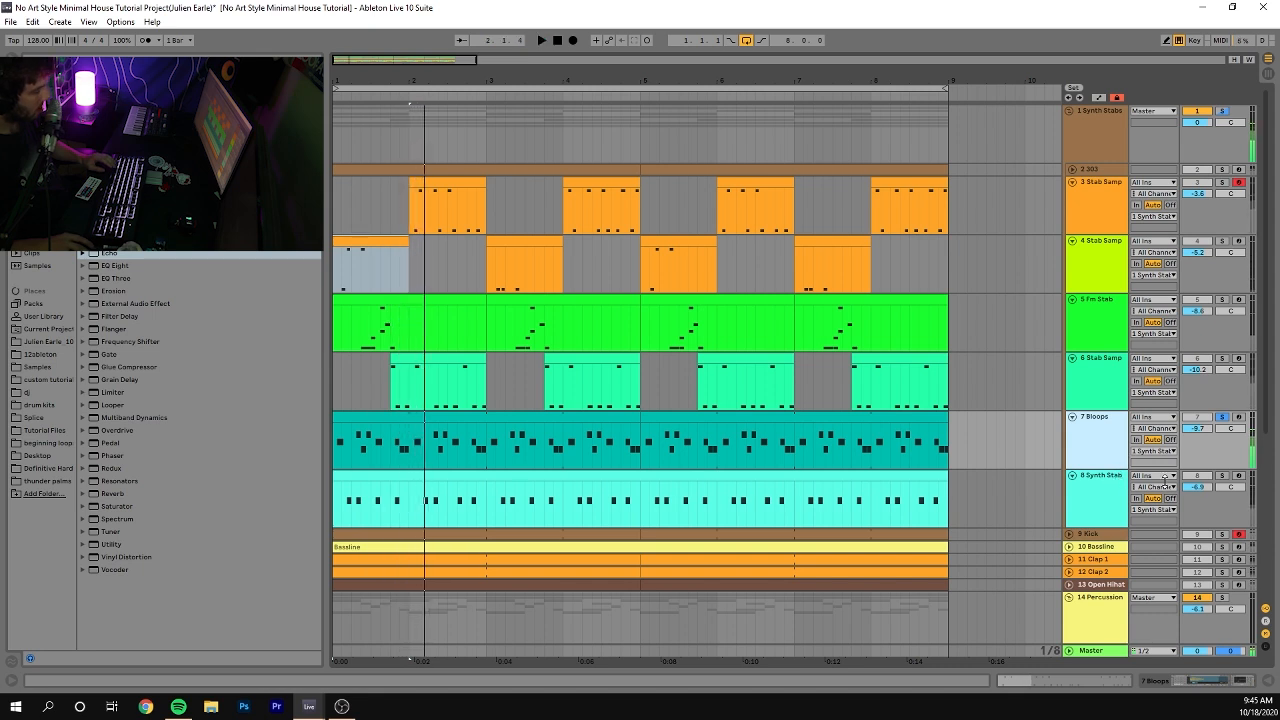
{"action": "left_click", "coordinate": [1222, 476]}
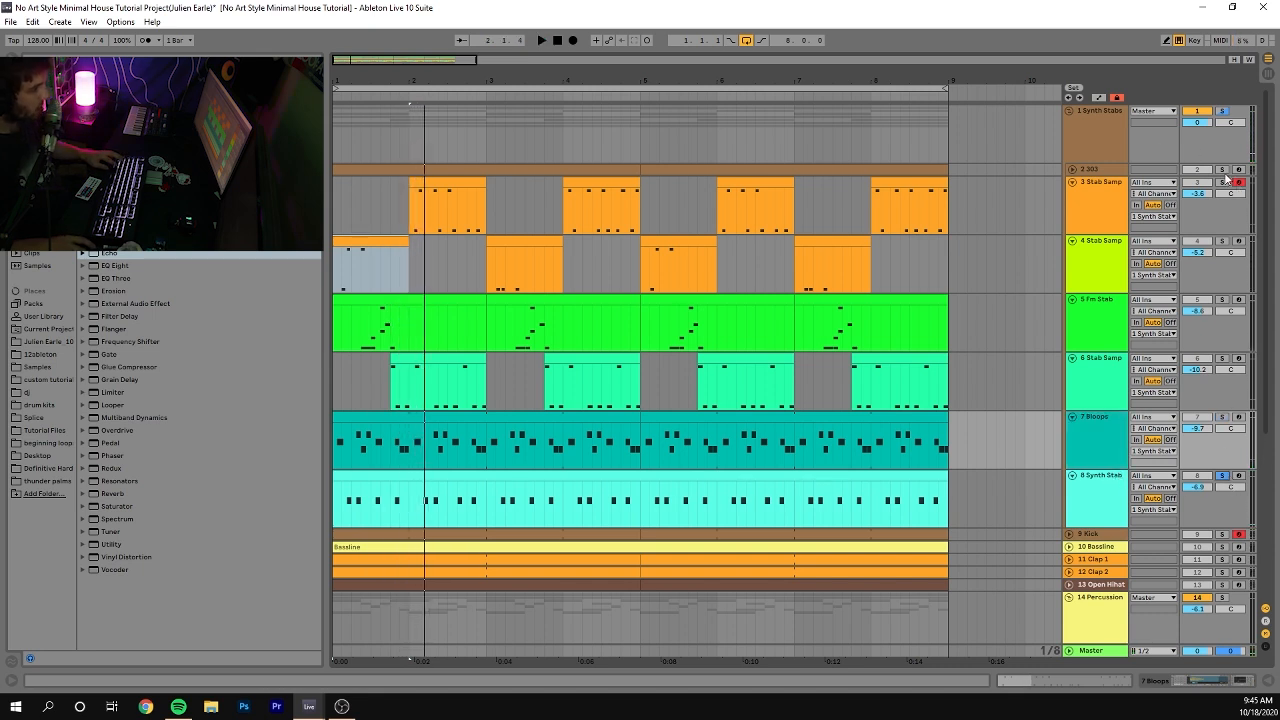
Fold the 3 Stab Samp track, unfold the 303 track, and audition the soloed Synth Stab.
{"action": "left_click", "coordinate": [1071, 180]}
{"action": "left_click", "coordinate": [1071, 172]}
{"action": "scroll", "coordinate": [1117, 432], "scroll_direction": "down", "scroll_amount": 3}
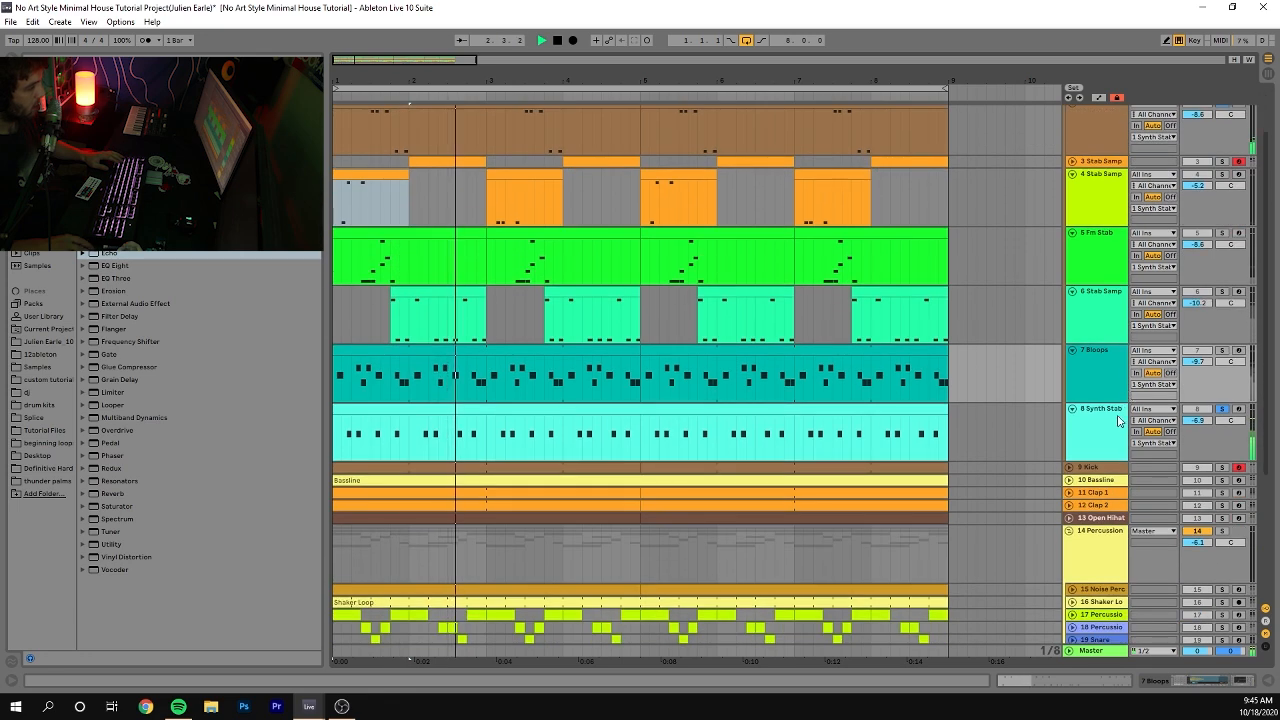
{"action": "key", "text": "space"}
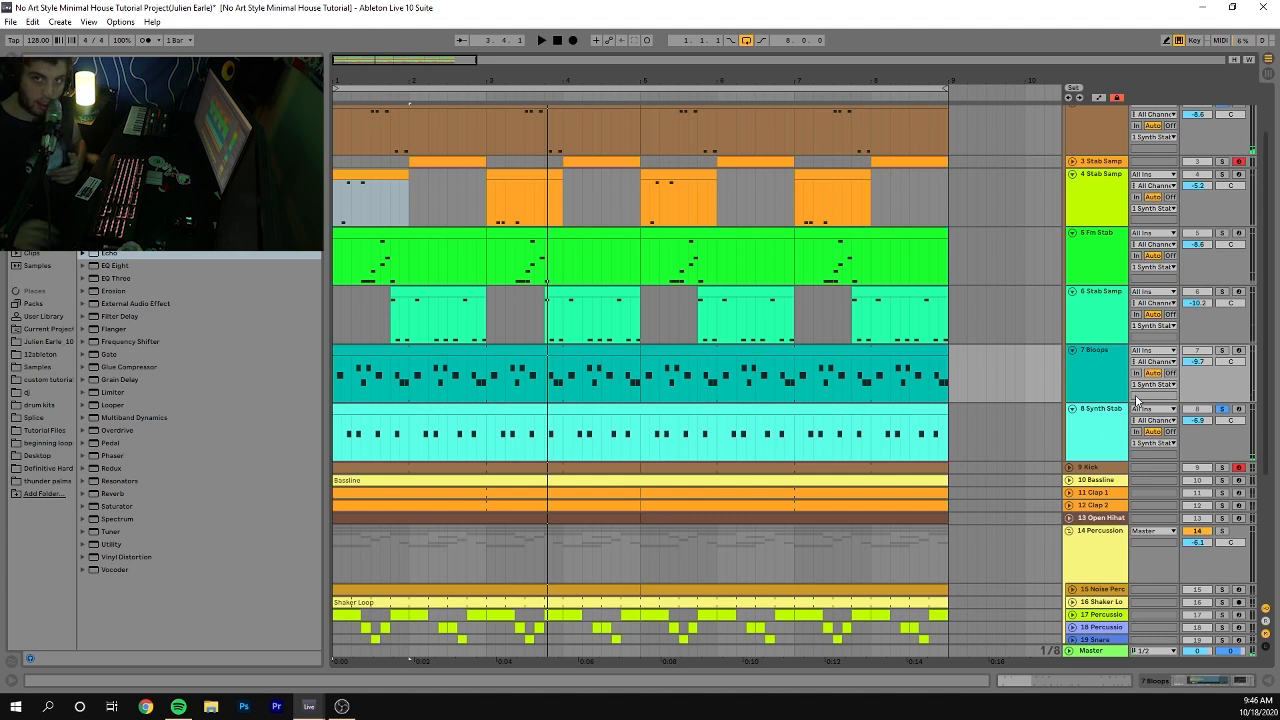
Clear the track solos and play the full mix from bar 2.
{"action": "scroll", "coordinate": [1205, 181], "scroll_direction": "up", "scroll_amount": 3}
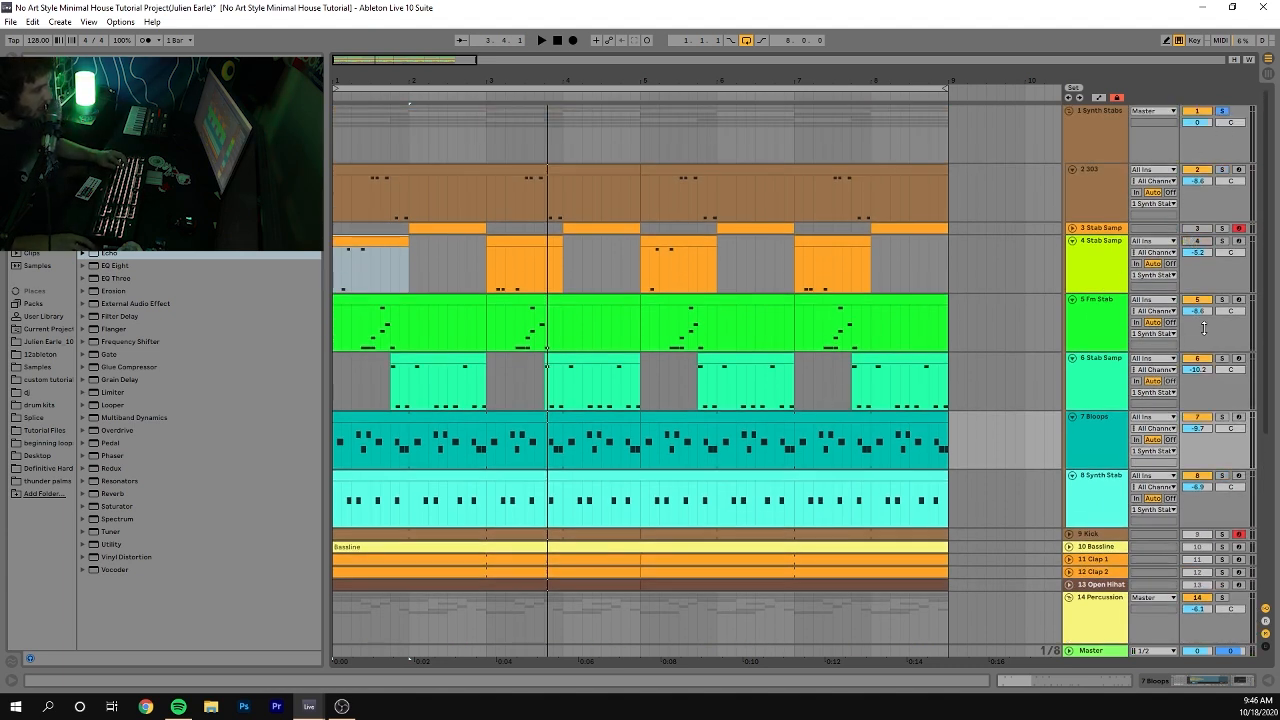
{"action": "key", "text": "space"}
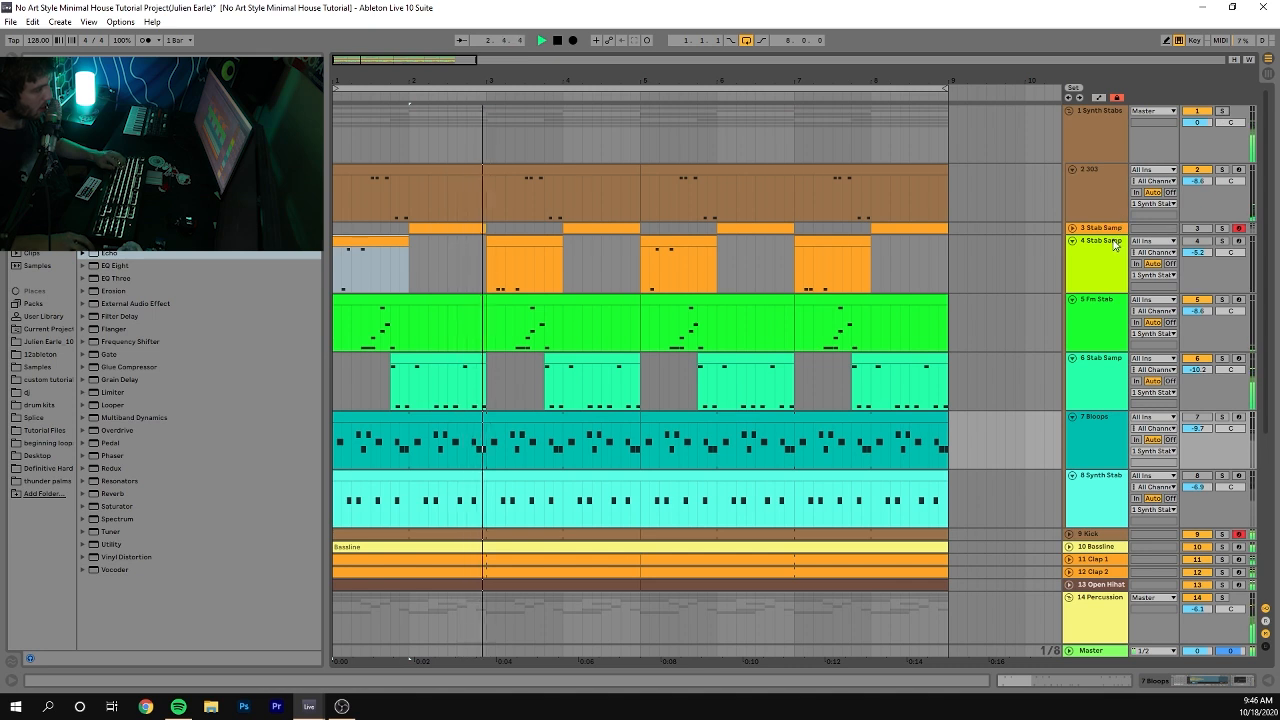
{"action": "key", "text": "space"}
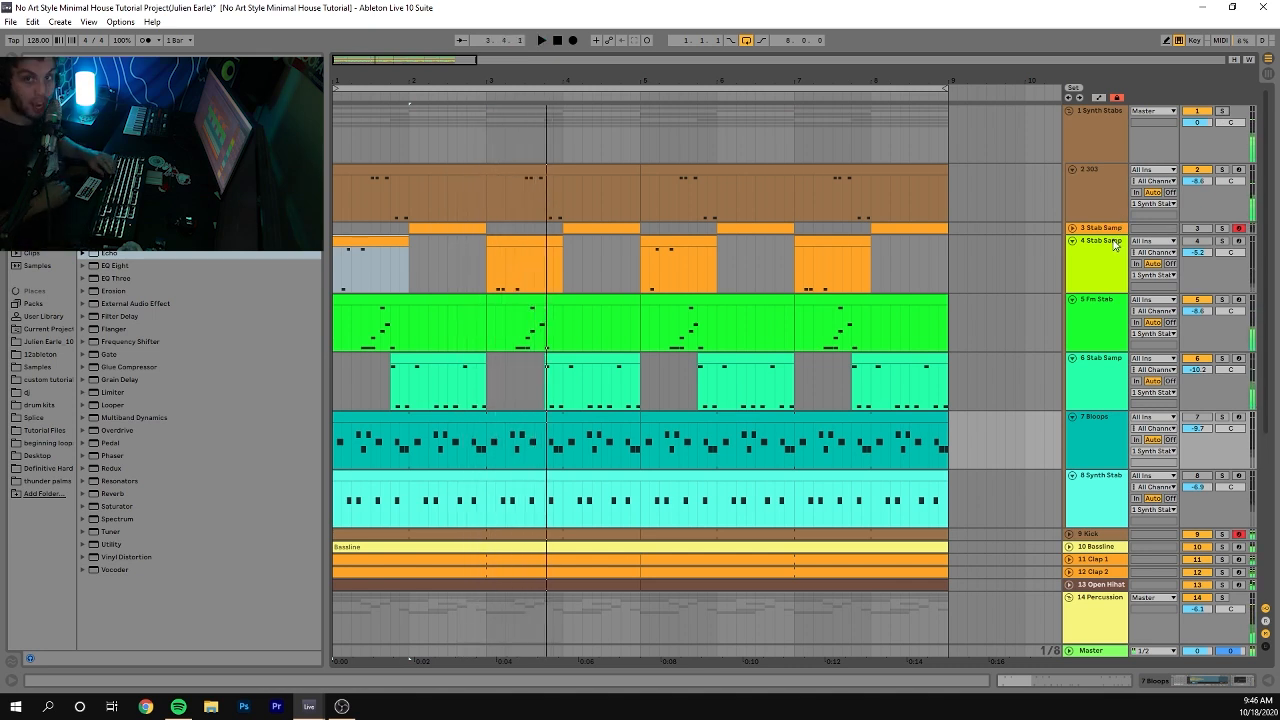
Fold tracks 2 to 8 of the Synth Stabs group while the full mix plays, and stop playback.
{"action": "key", "text": "space"}
{"action": "left_click", "coordinate": [1071, 243]}
{"action": "left_click", "coordinate": [1072, 242]}
{"action": "left_click", "coordinate": [1071, 228]}
{"action": "left_click", "coordinate": [1071, 170]}
{"action": "left_click", "coordinate": [1090, 185]}
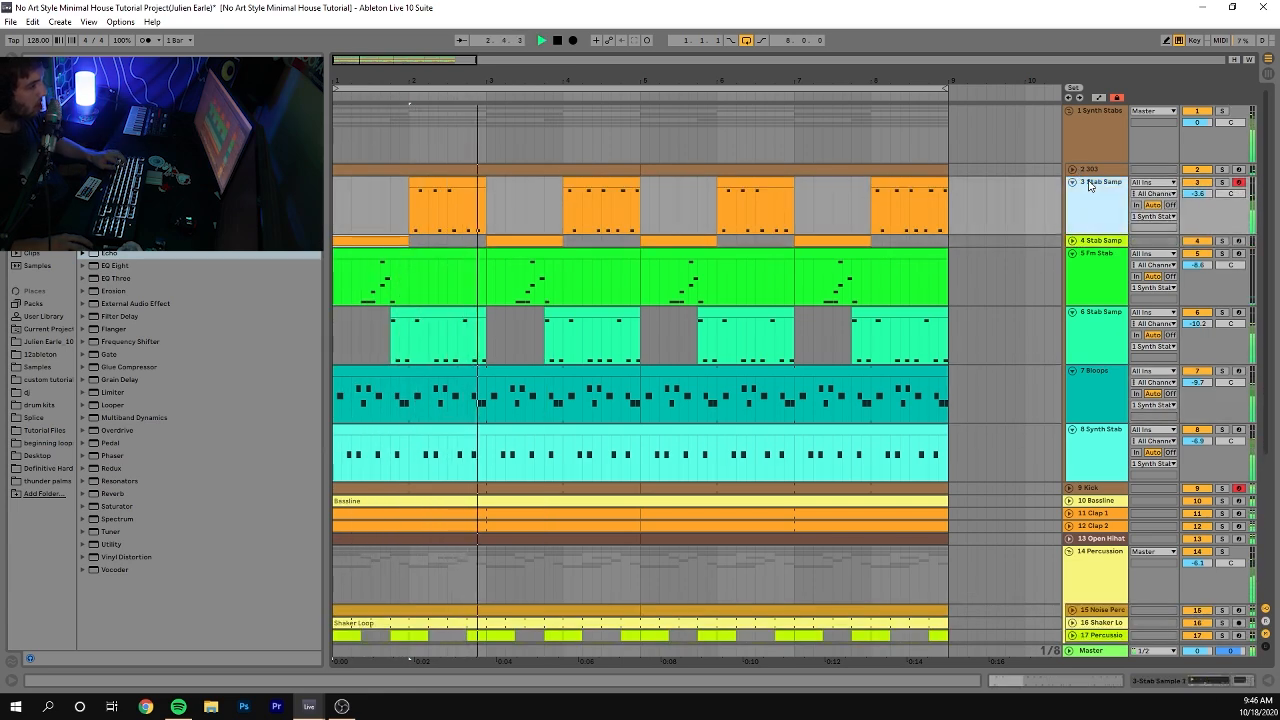
{"action": "left_click", "coordinate": [1092, 431], "text": "shift"}
{"action": "left_click", "coordinate": [1072, 430]}
{"action": "key", "text": "space"}
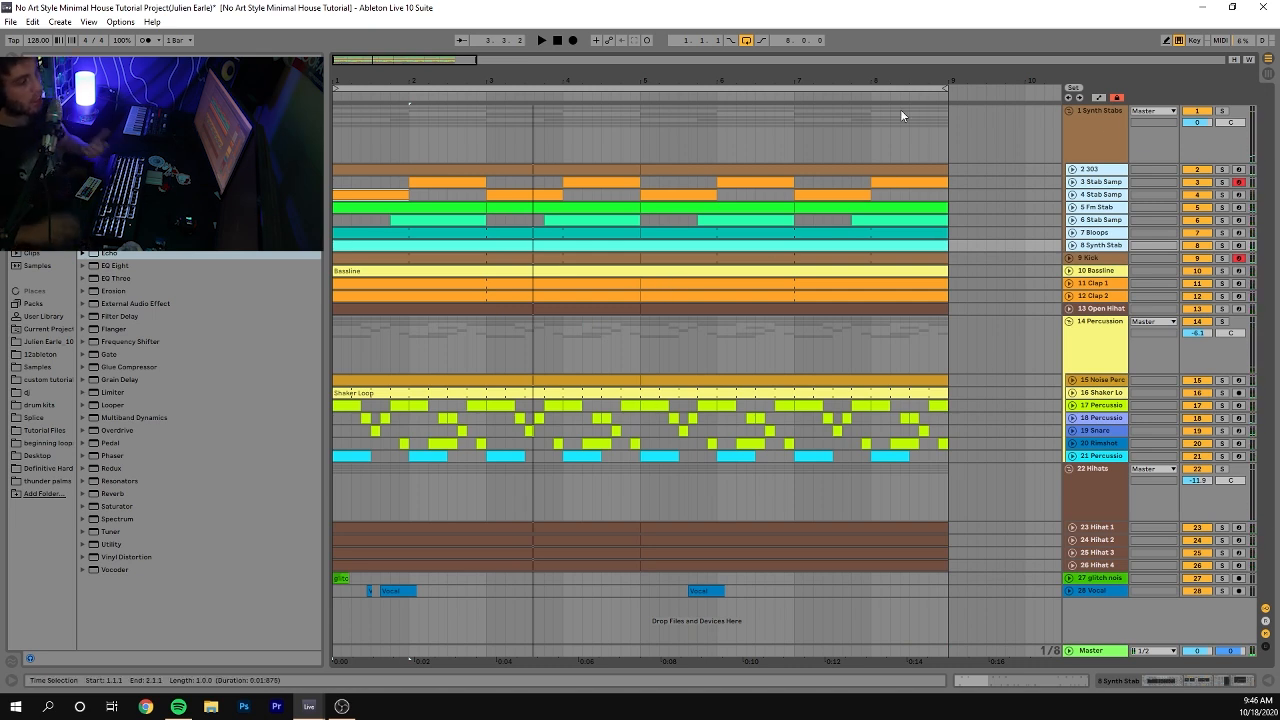
Show the 303 track's device chain, unfold the track and solo it.
{"action": "double_click", "coordinate": [1077, 171]}
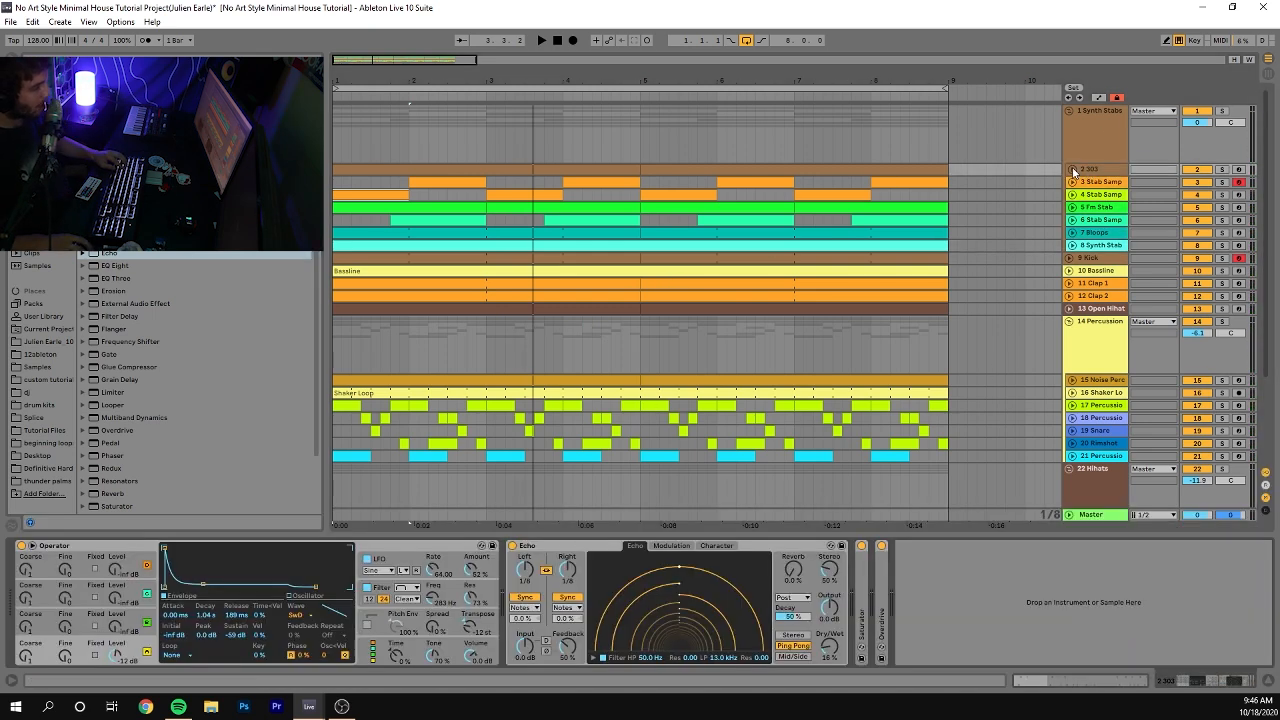
{"action": "left_click", "coordinate": [1072, 170]}
{"action": "left_click", "coordinate": [1222, 170]}
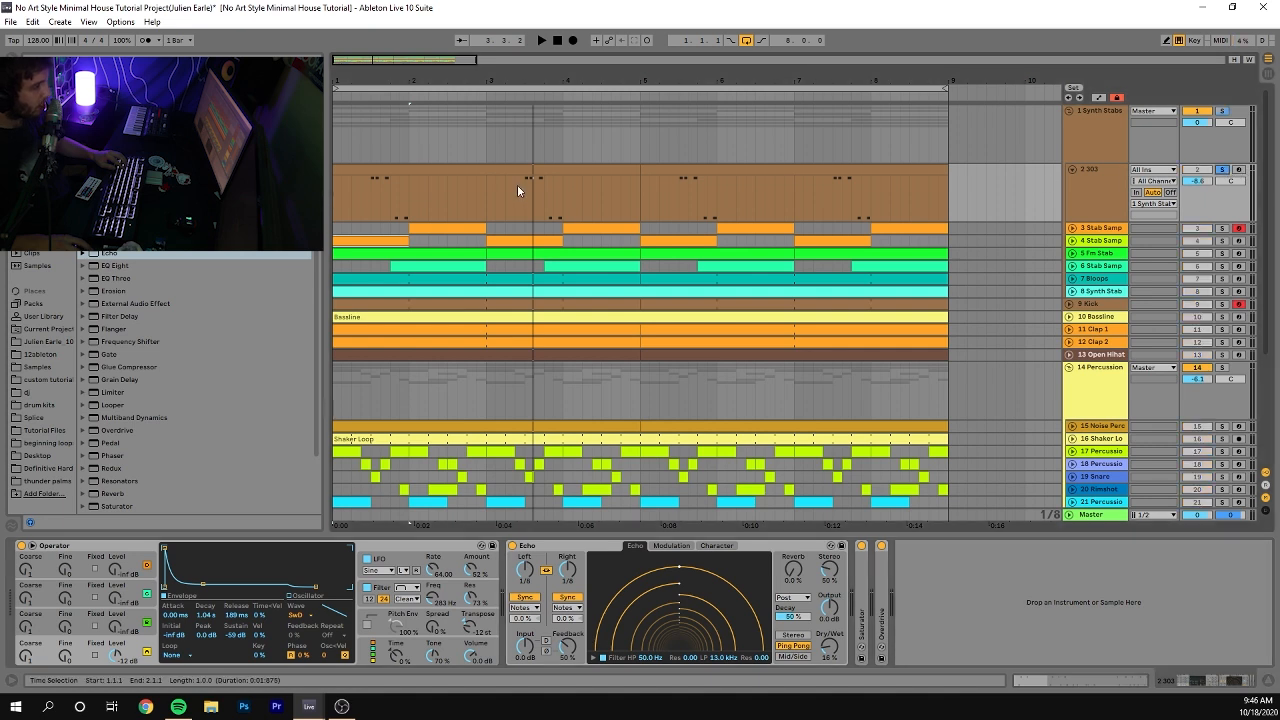
Audition the soloed 303 part from position 1.3.1.
{"action": "left_click", "coordinate": [371, 197]}
{"action": "key", "text": "space"}
{"action": "key", "text": "space"}
{"action": "key", "text": "space"}
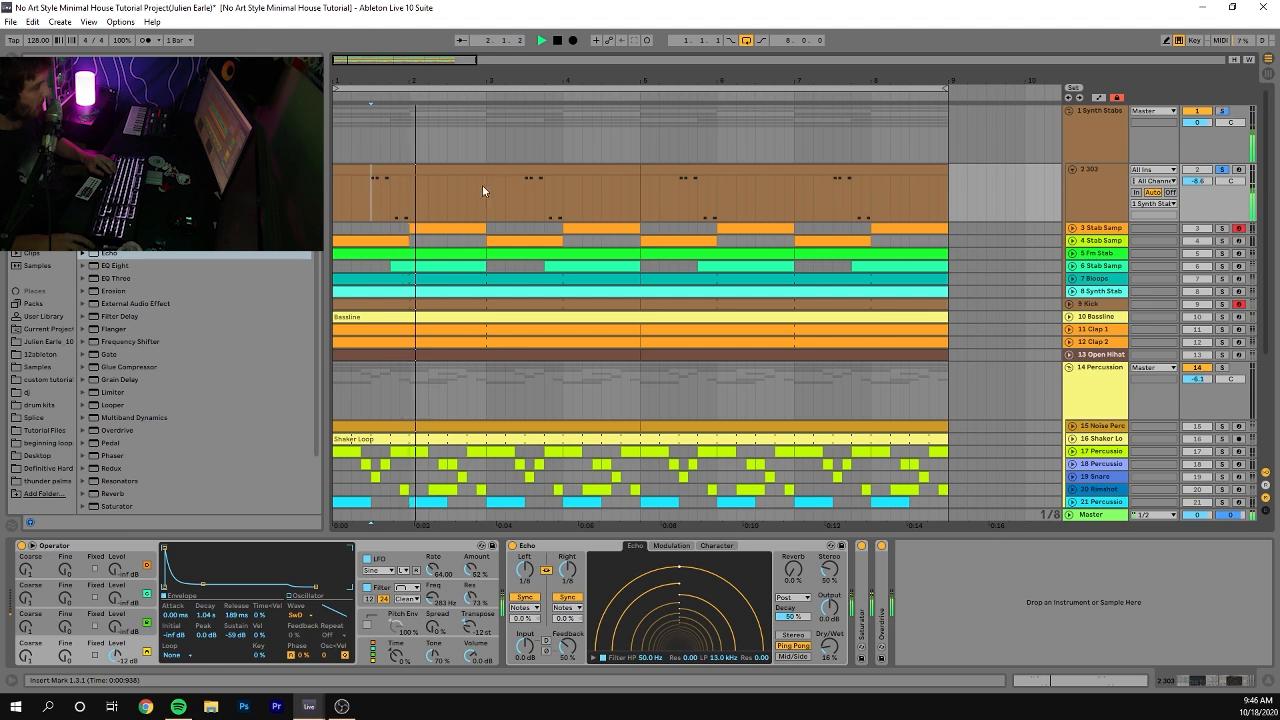
{"action": "key", "text": "space"}
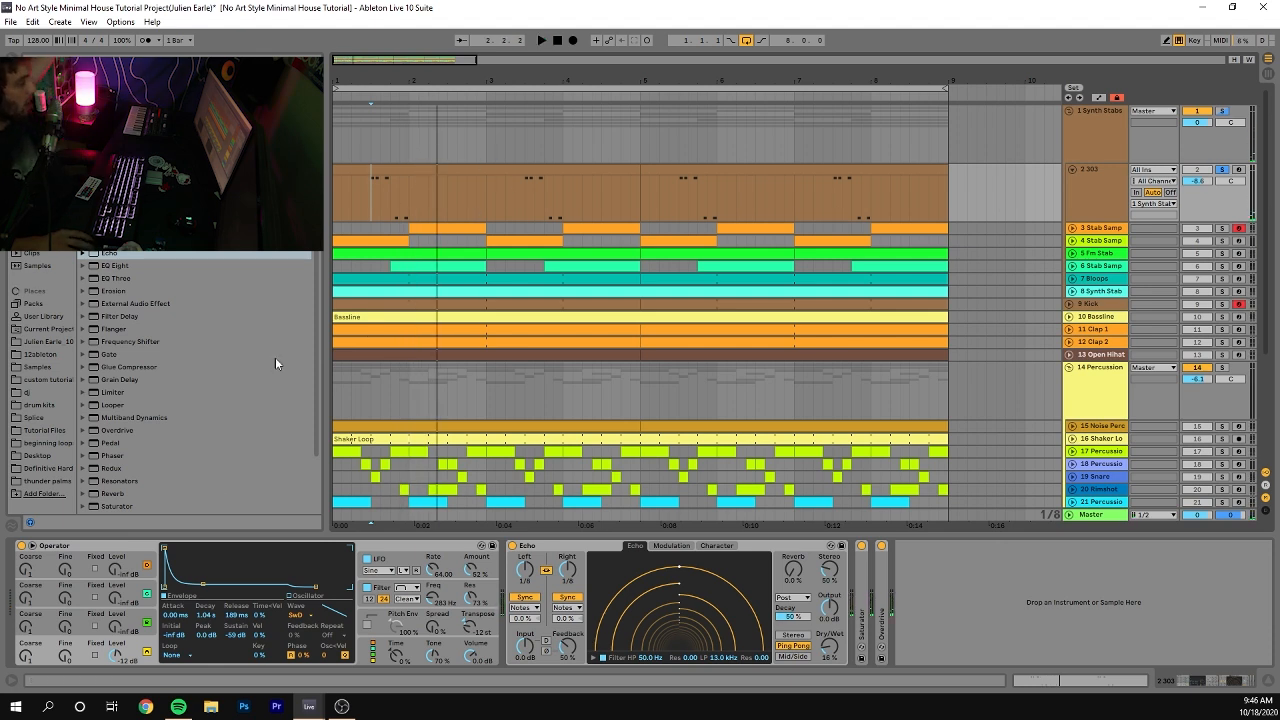
Display the 303 Operator's filter and LFO settings in turn, and play the part to hear them.
{"action": "left_click", "coordinate": [380, 590]}
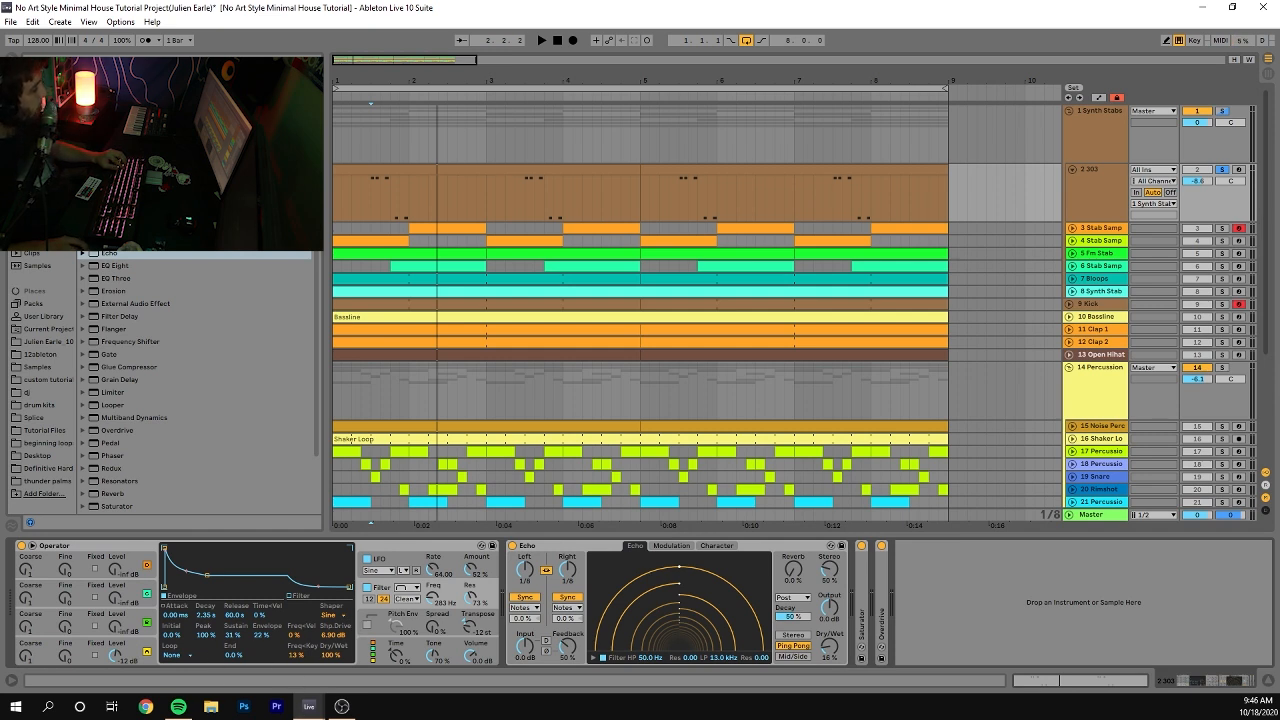
{"action": "left_click", "coordinate": [396, 563]}
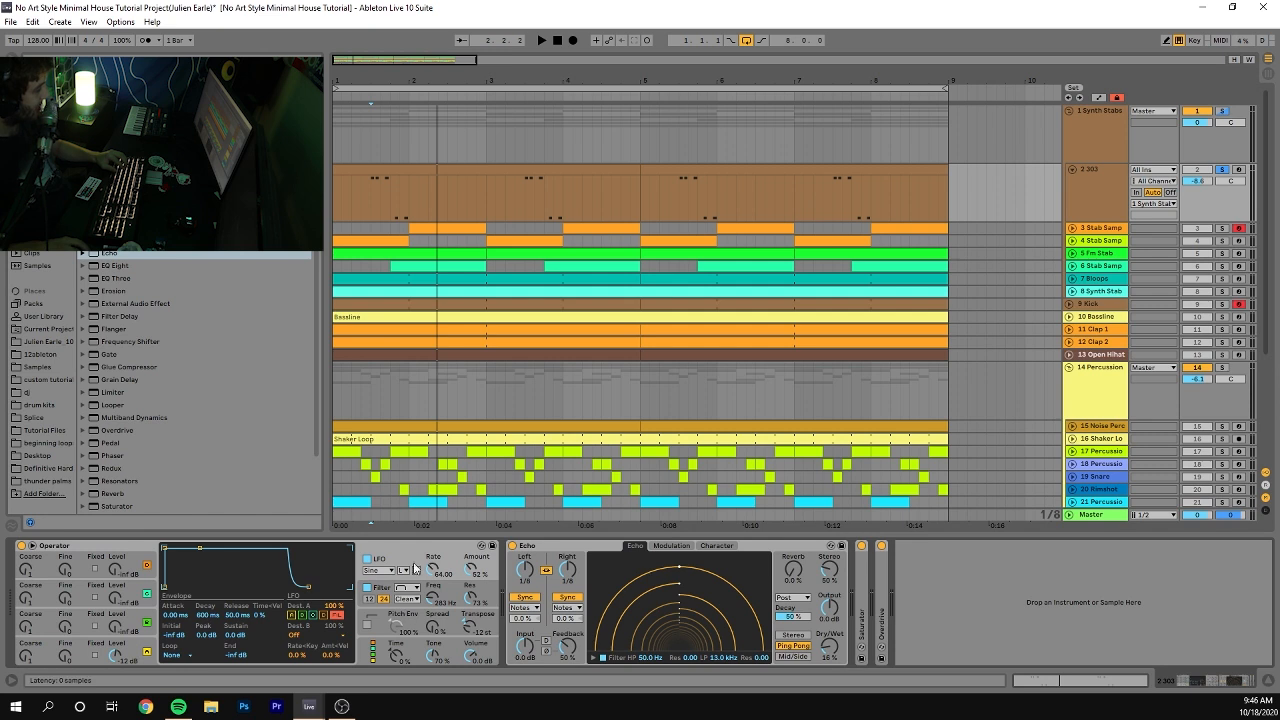
{"action": "key", "text": "space"}
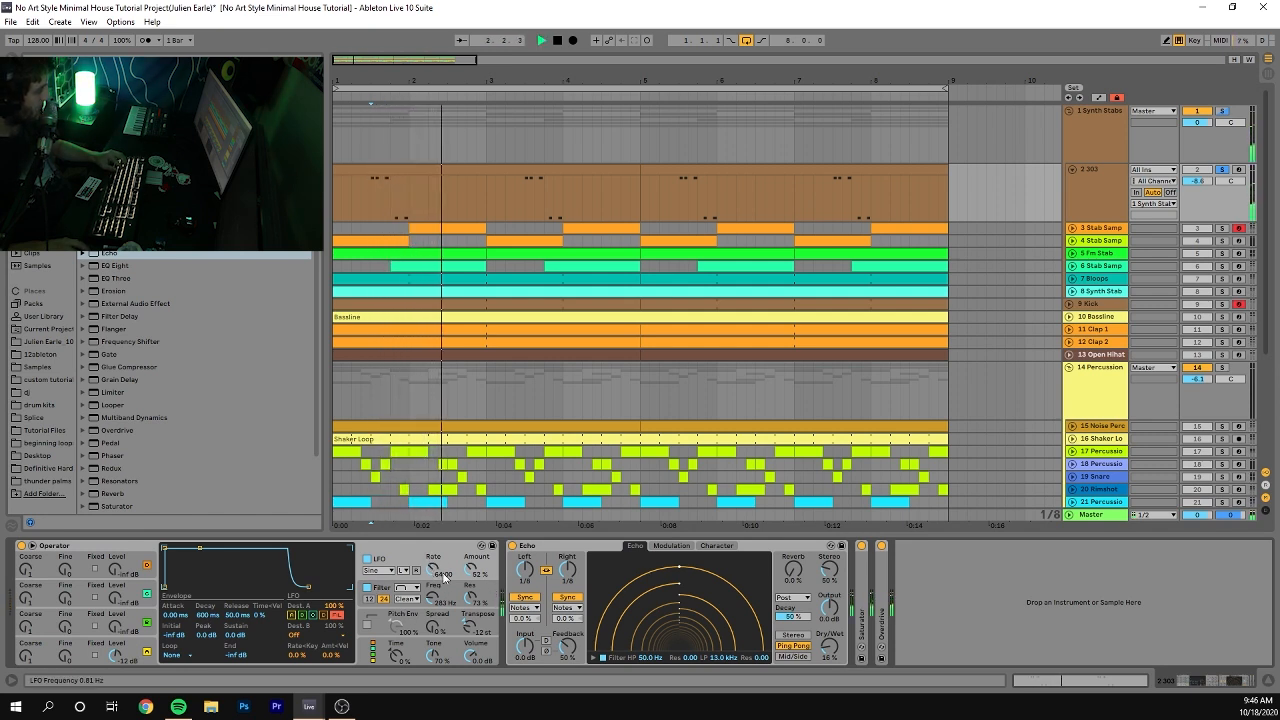
{"action": "key", "text": "space"}
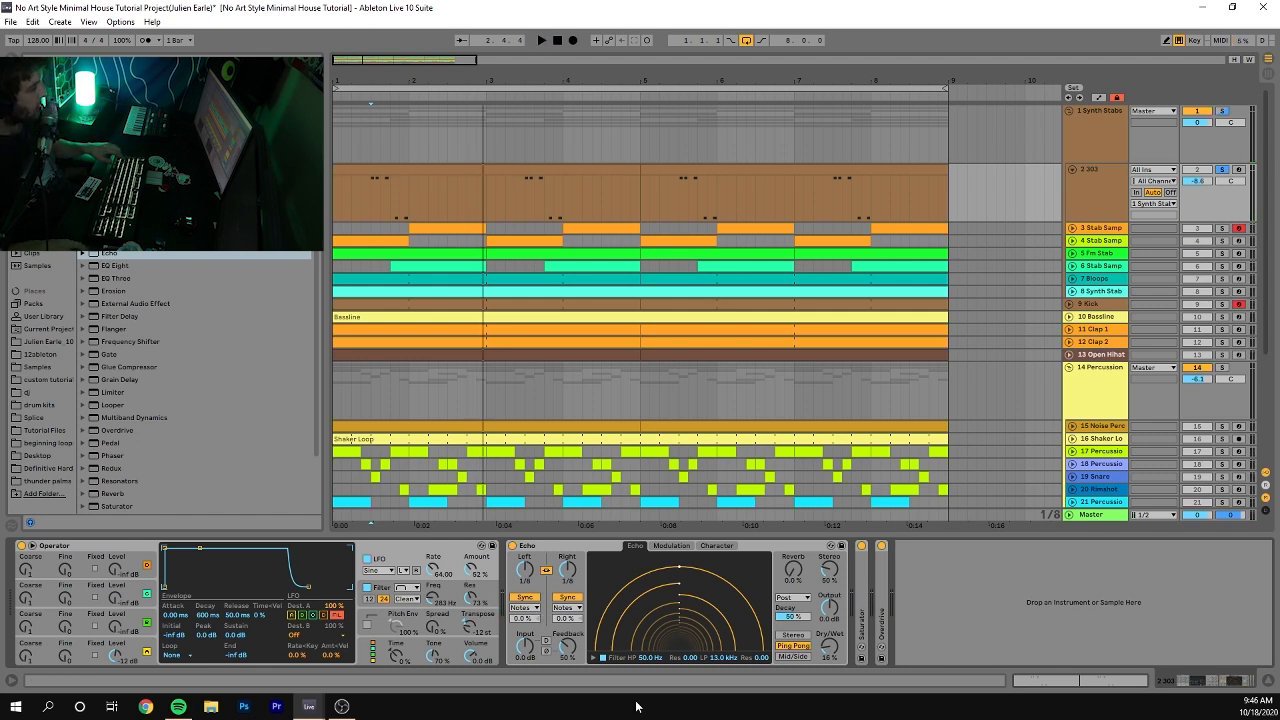
Unfold the 303's Saturator and Overdrive, and compare the sound with the effects bypassed and re-enabled.
{"action": "double_click", "coordinate": [865, 612]}
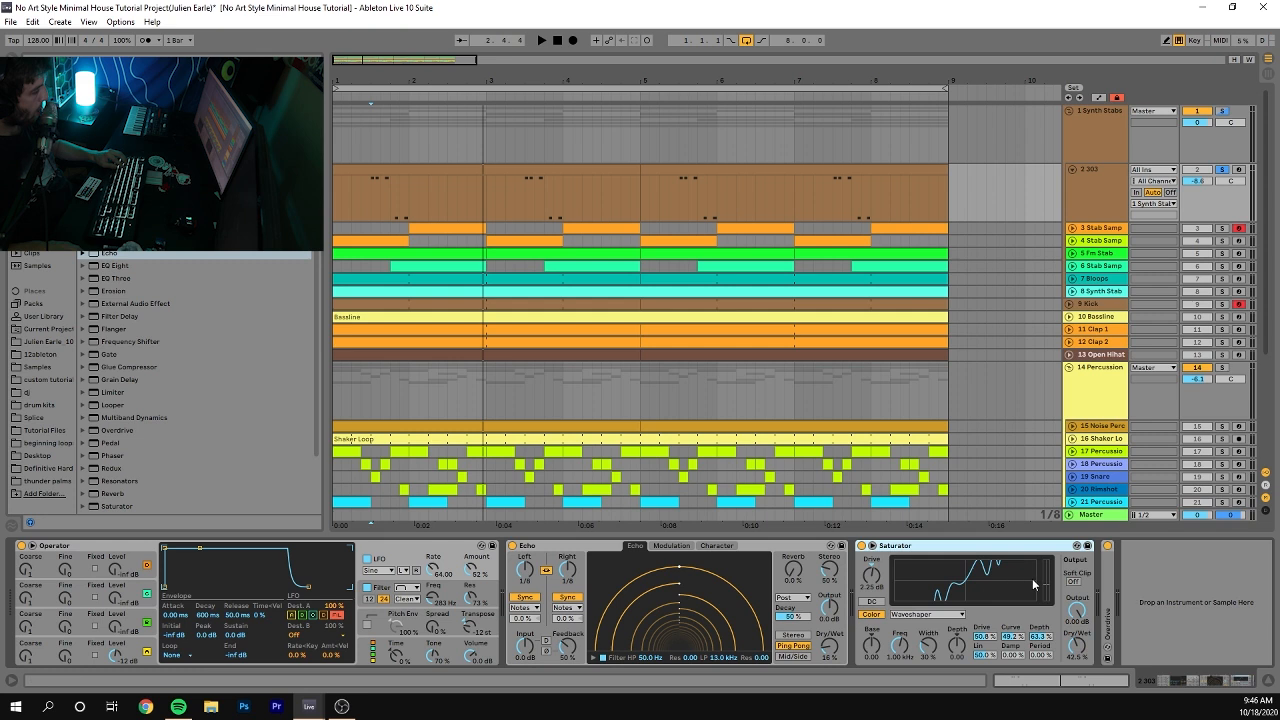
{"action": "double_click", "coordinate": [1110, 612]}
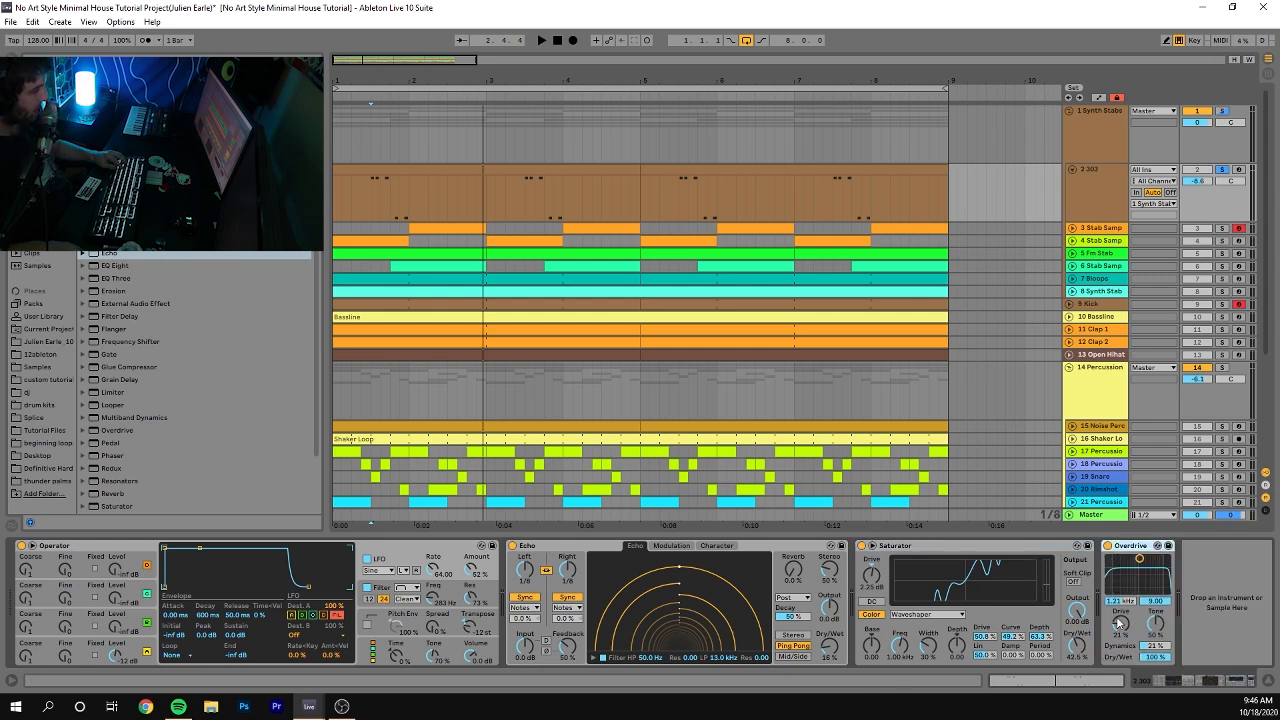
{"action": "left_click", "coordinate": [1107, 545]}
{"action": "left_click", "coordinate": [862, 546]}
{"action": "key", "text": "space"}
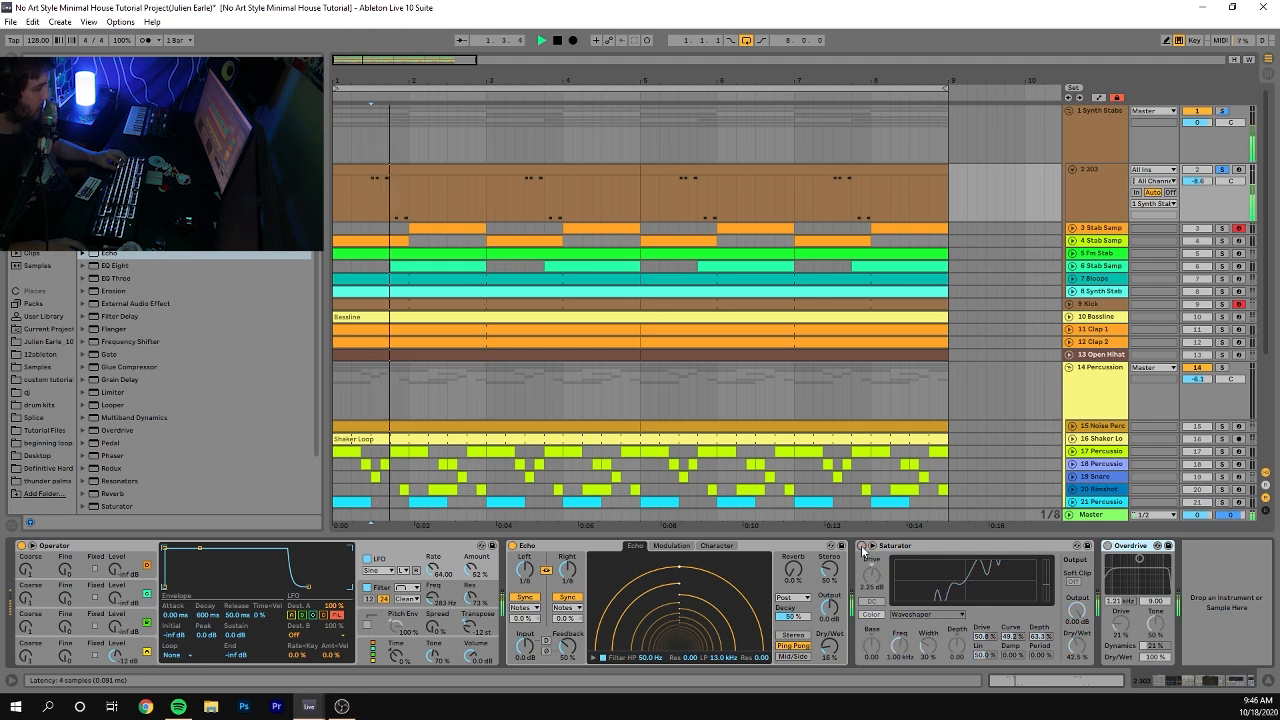
{"action": "left_click", "coordinate": [862, 546]}
{"action": "key", "text": "space"}
{"action": "key", "text": "space"}
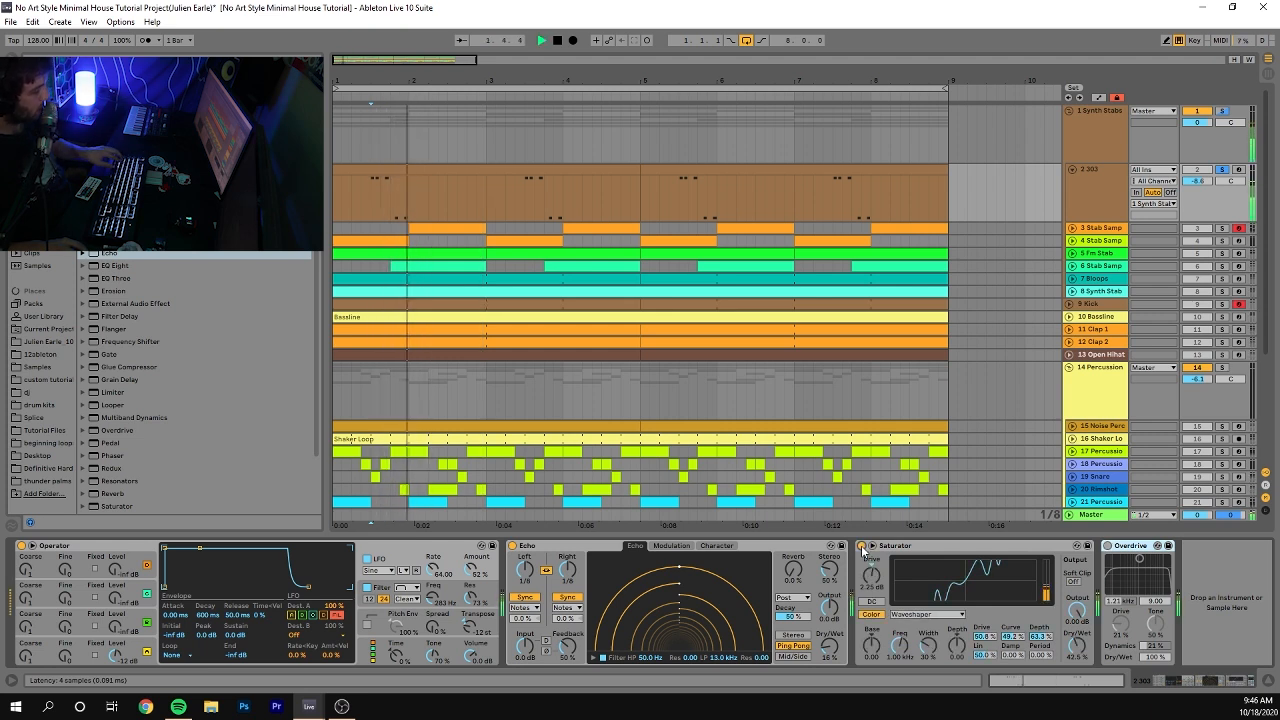
{"action": "key", "text": "space"}
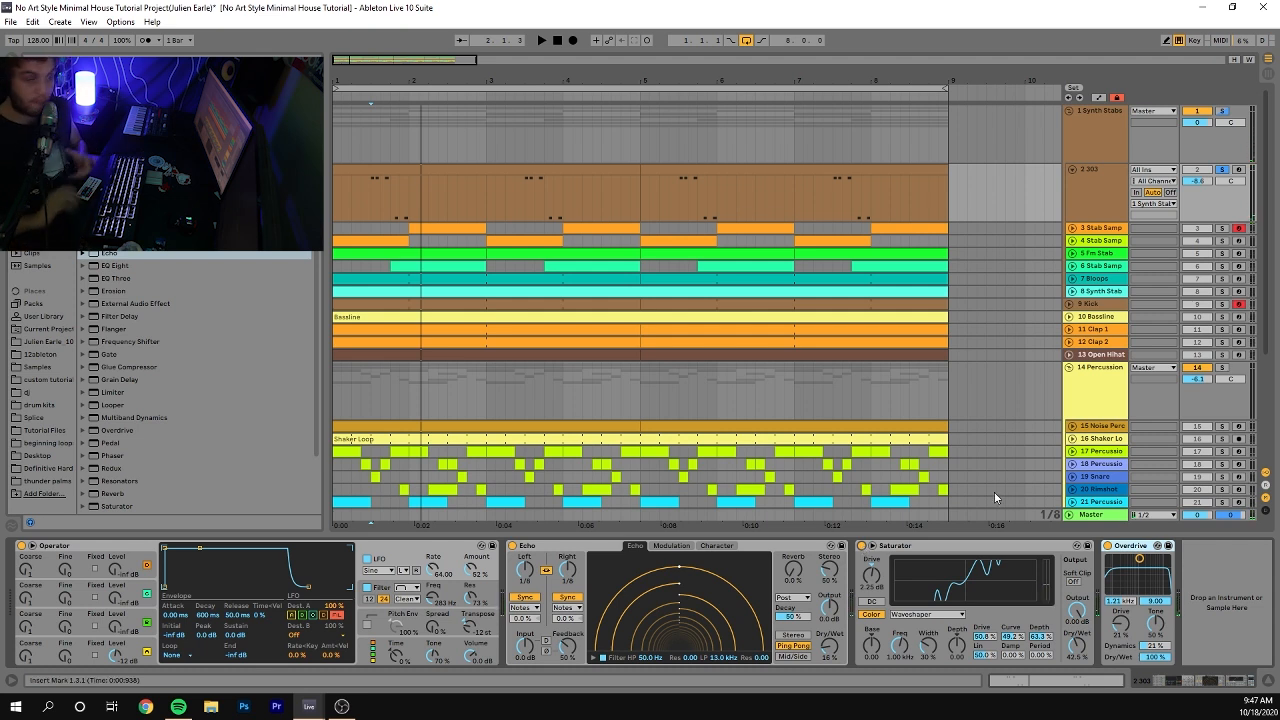
Solo and unfold the 3 Stab Samp and 4 Stab Samp tracks.
{"action": "left_click", "coordinate": [1222, 229]}
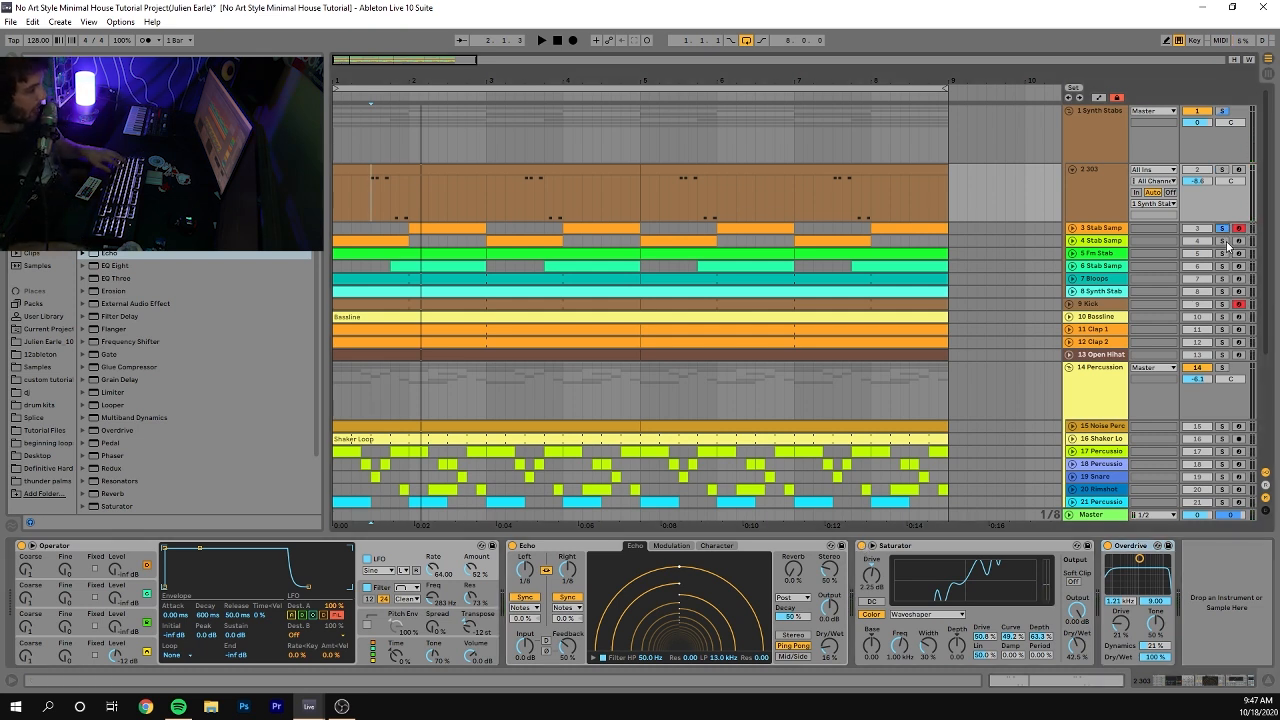
{"action": "left_click", "coordinate": [1071, 241]}
{"action": "left_click", "coordinate": [1071, 228]}
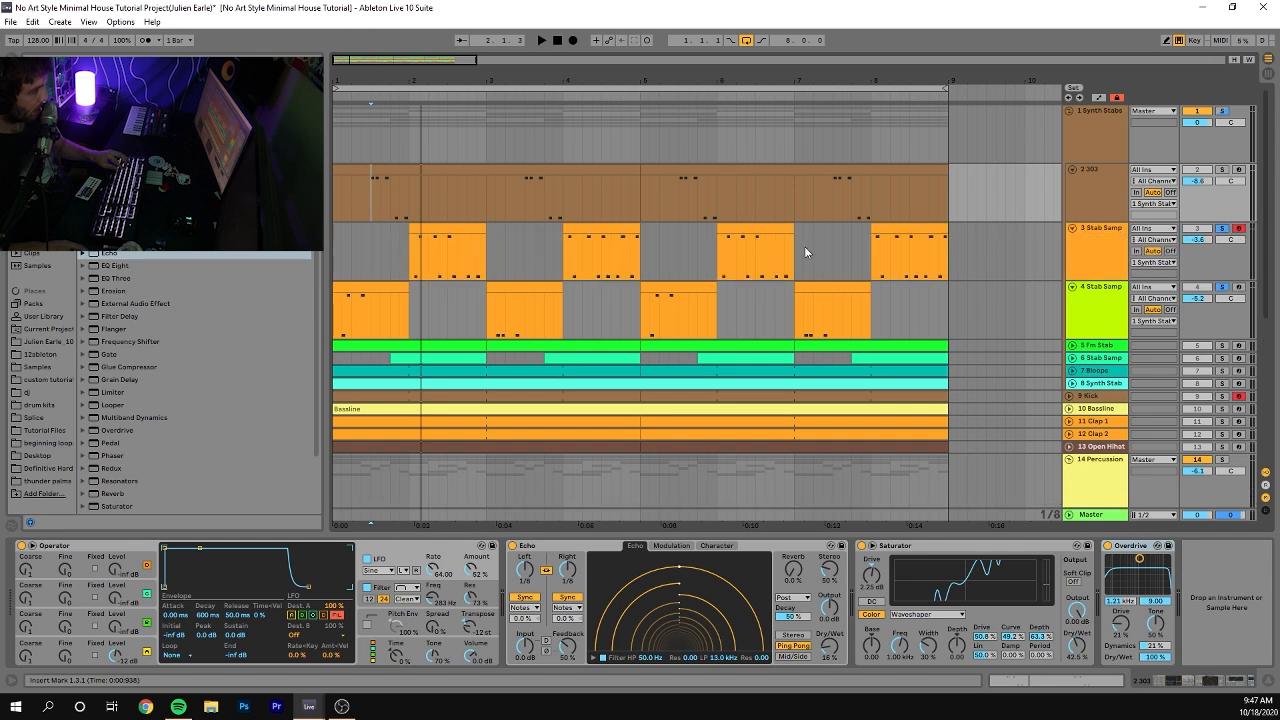
Select the first clip on the 4 Stab Samp track and audition it with its Stab Sample 2 sampler displayed.
{"action": "left_click", "coordinate": [359, 290]}
{"action": "key", "text": "space"}
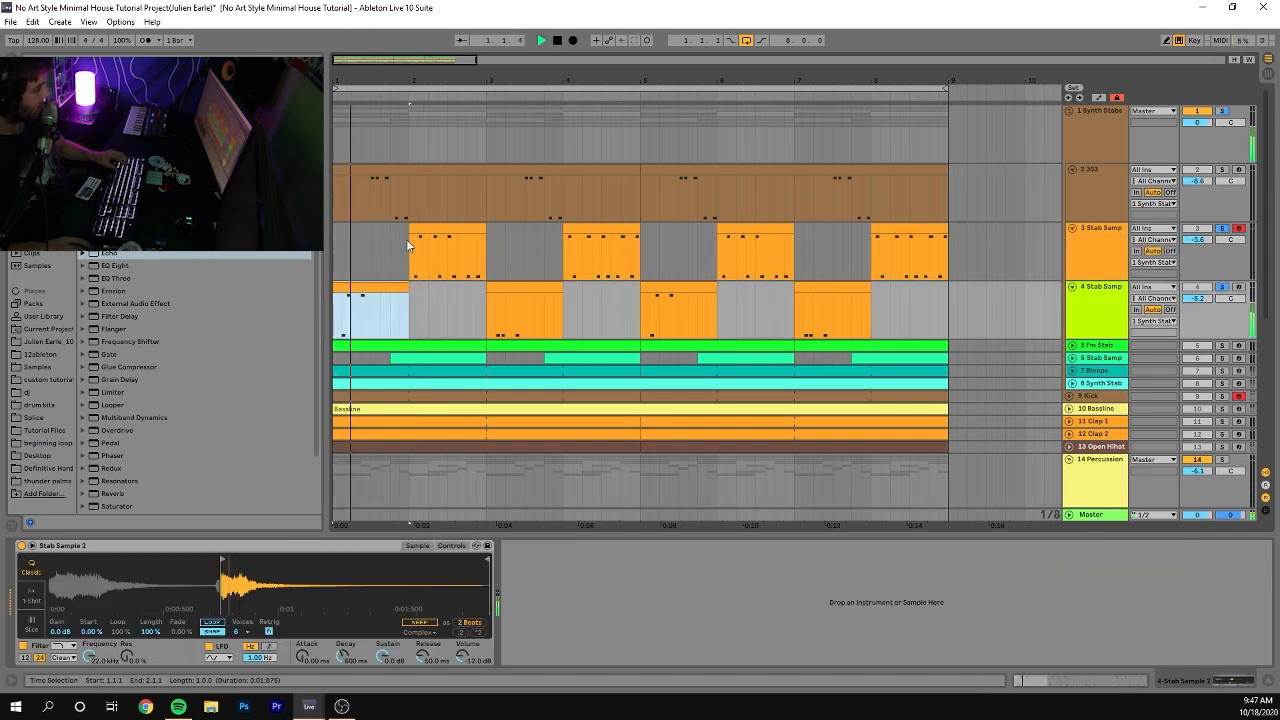
{"action": "key", "text": "space"}
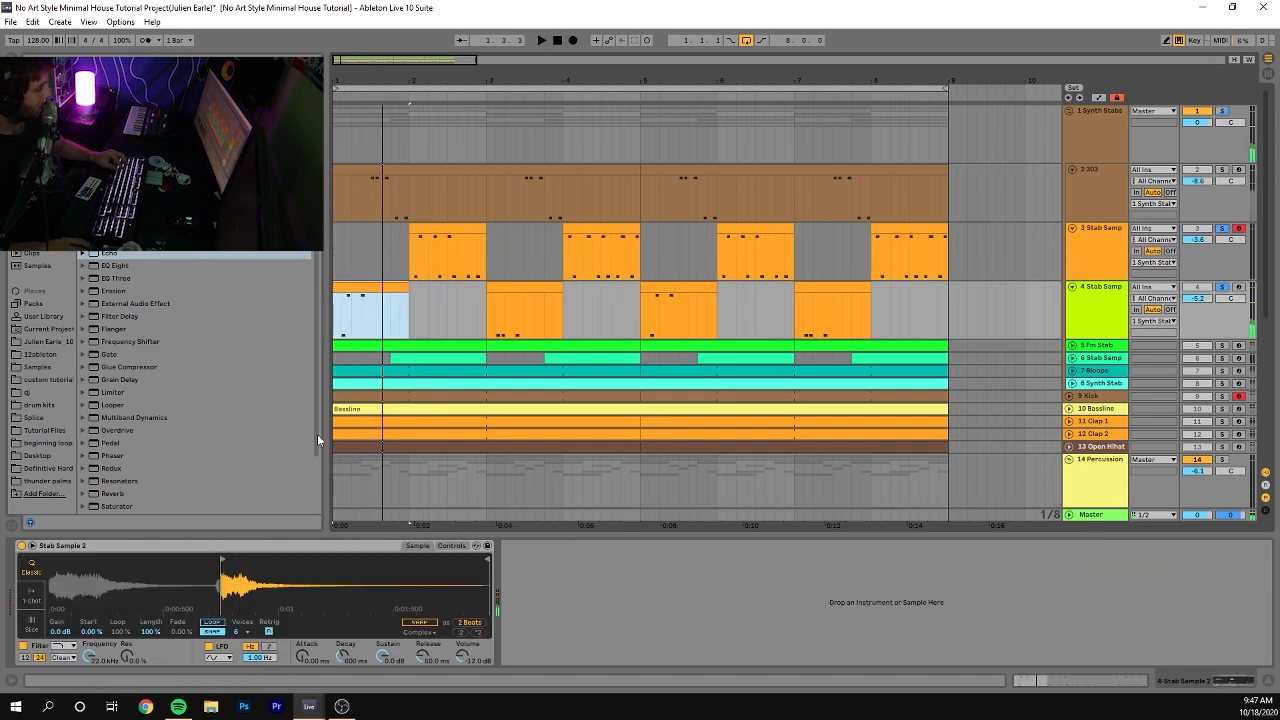
Audition the 3 Stab Samp clip at bar 2 and display the Controls view of its Stab Sample 1 sampler.
{"action": "left_click", "coordinate": [440, 238]}
{"action": "key", "text": "space"}
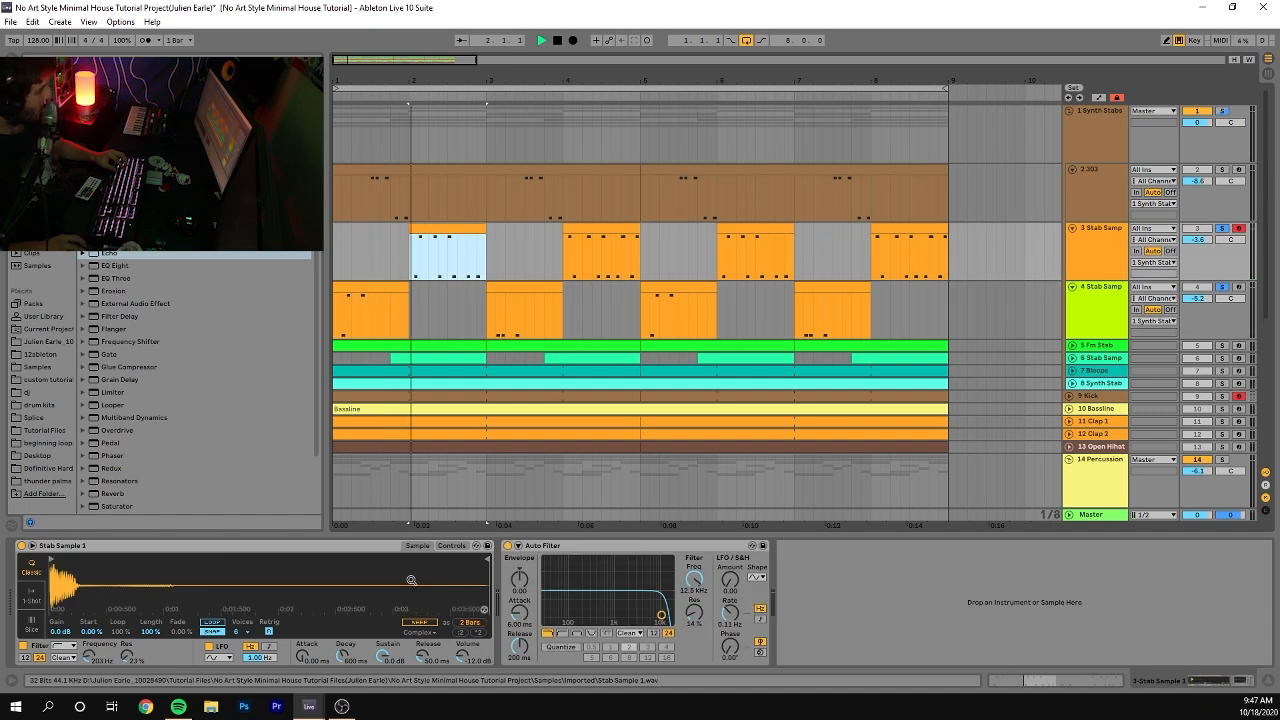
{"action": "left_click", "coordinate": [457, 547]}
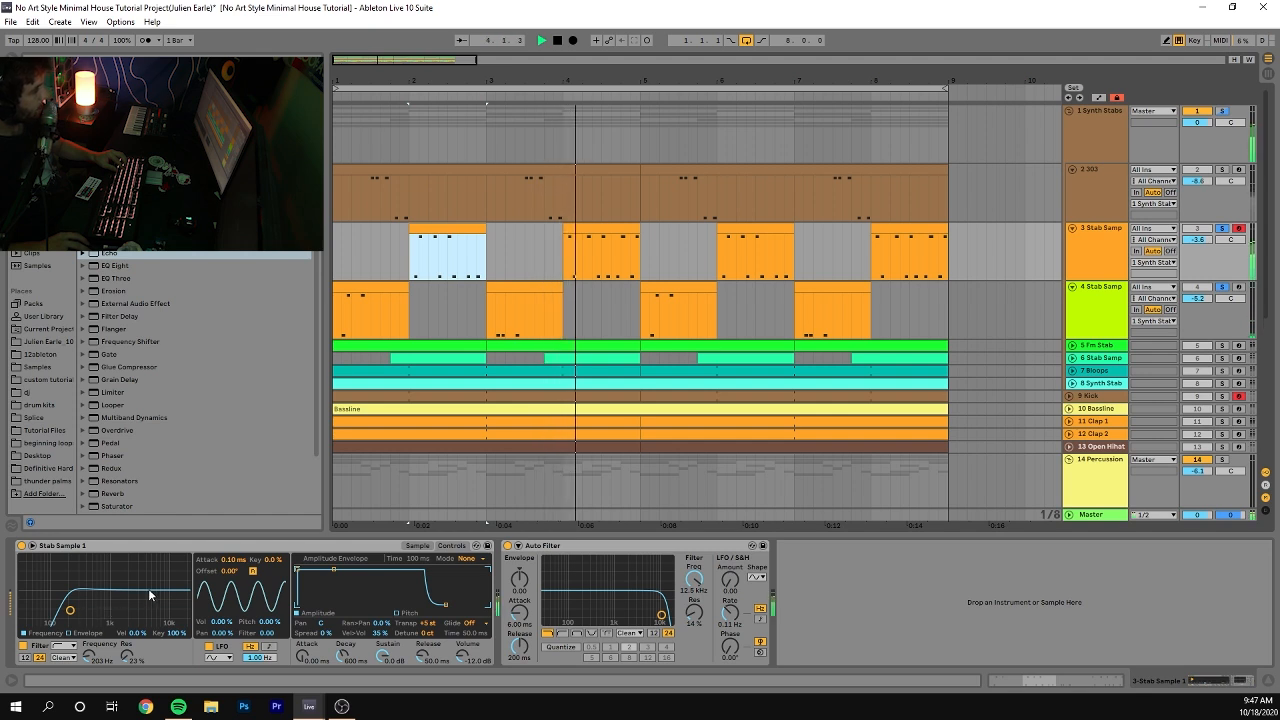
{"action": "key", "text": "space"}
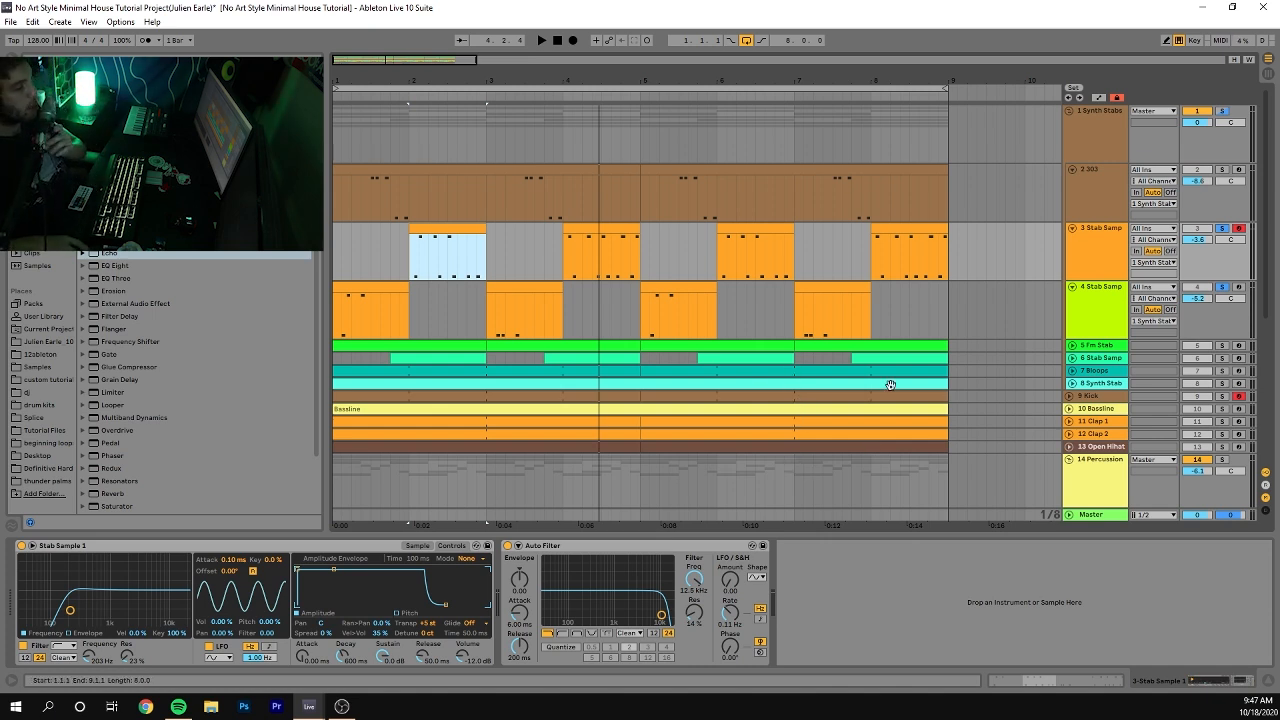
{"action": "key", "text": "space"}
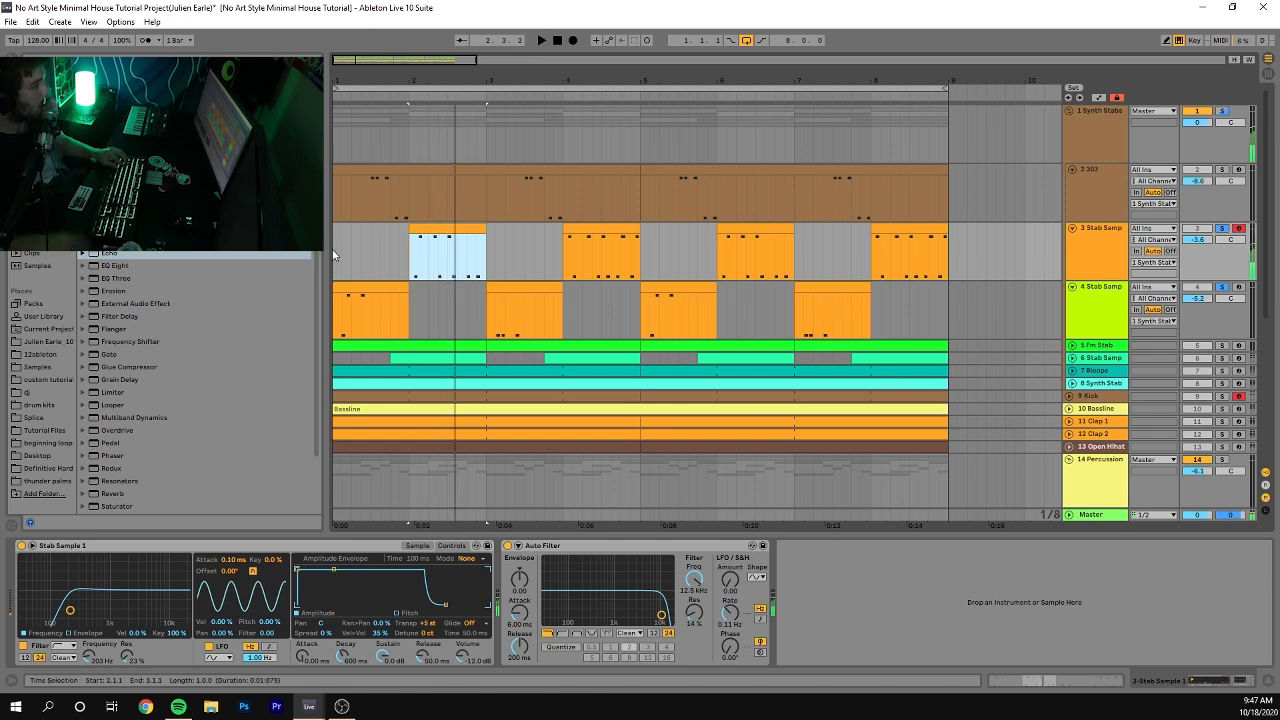
Audition the first 4 Stab Samp clip together with the 3 Stab Samp track.
{"action": "left_click", "coordinate": [350, 285]}
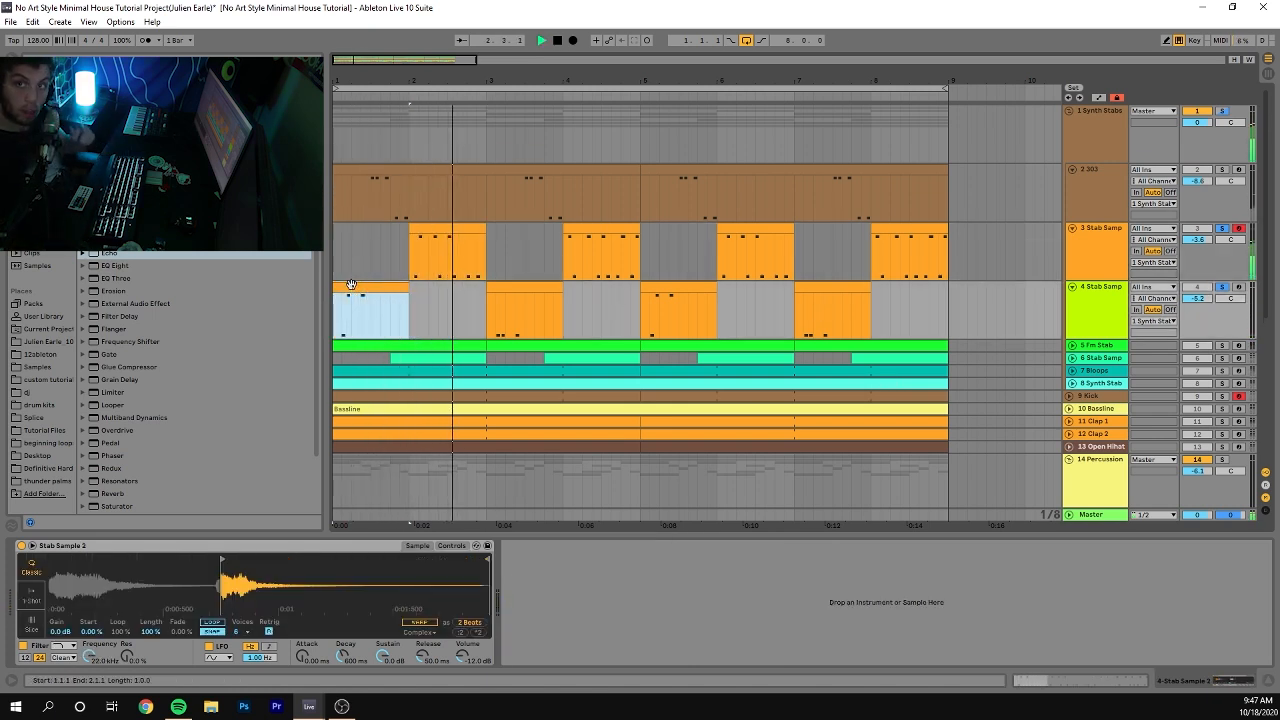
{"action": "key", "text": "space"}
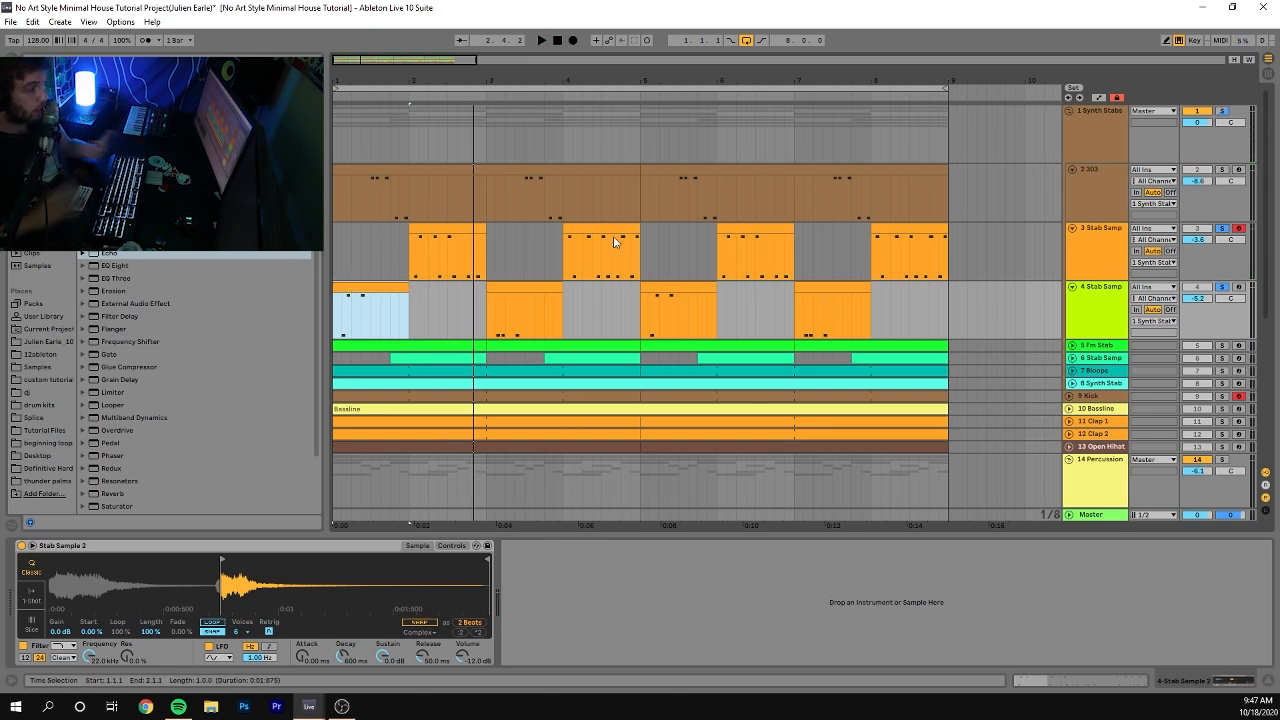
Solo and unfold the 5 Fm Stab track, display its device chain and start playback.
{"action": "left_click", "coordinate": [1220, 346]}
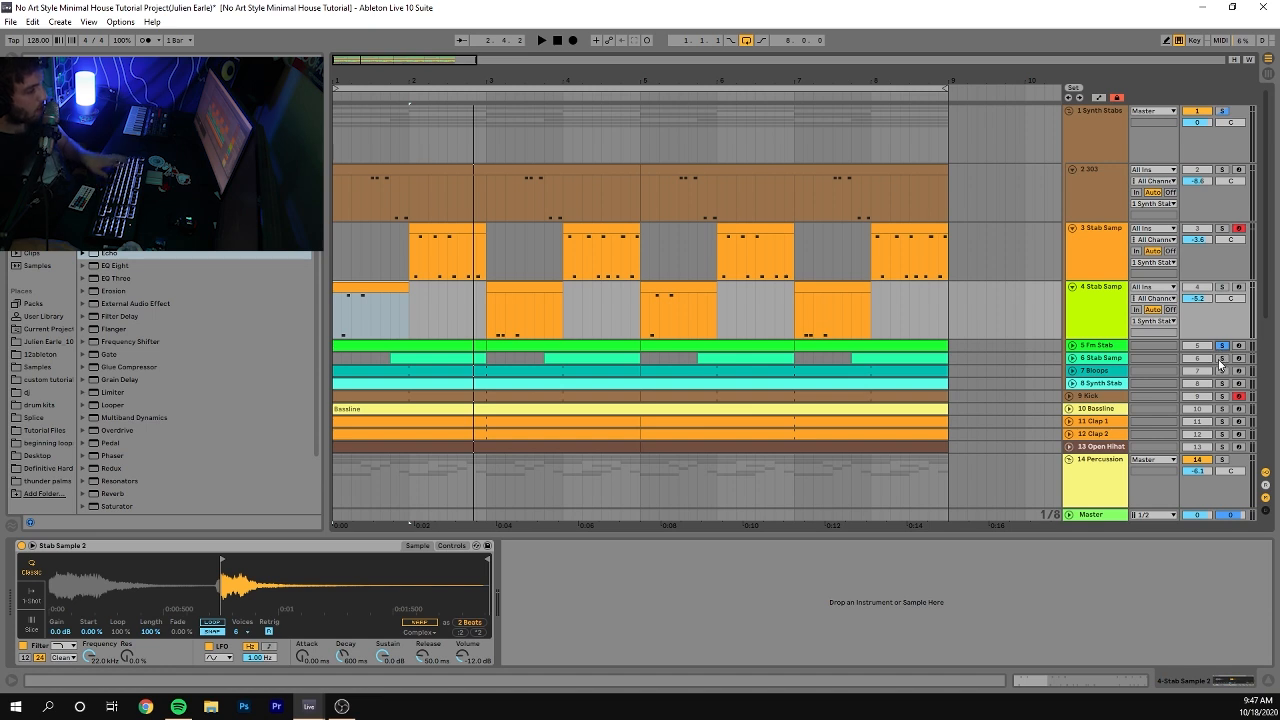
{"action": "left_click", "coordinate": [1097, 348]}
{"action": "left_click", "coordinate": [1073, 346]}
{"action": "key", "text": "space"}
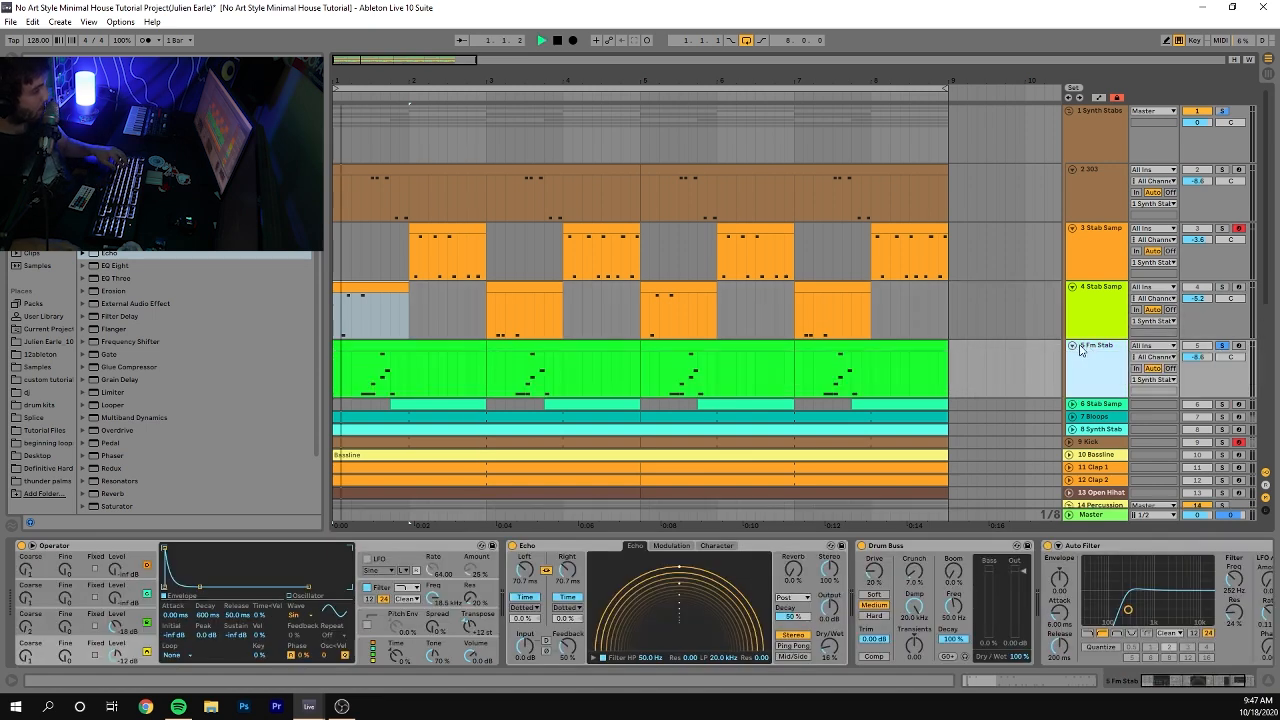
Add the 6 Stab Samp track to the solo, unfold it and audition it together with 5 Fm Stab.
{"action": "left_click", "coordinate": [1222, 404], "text": "ctrl"}
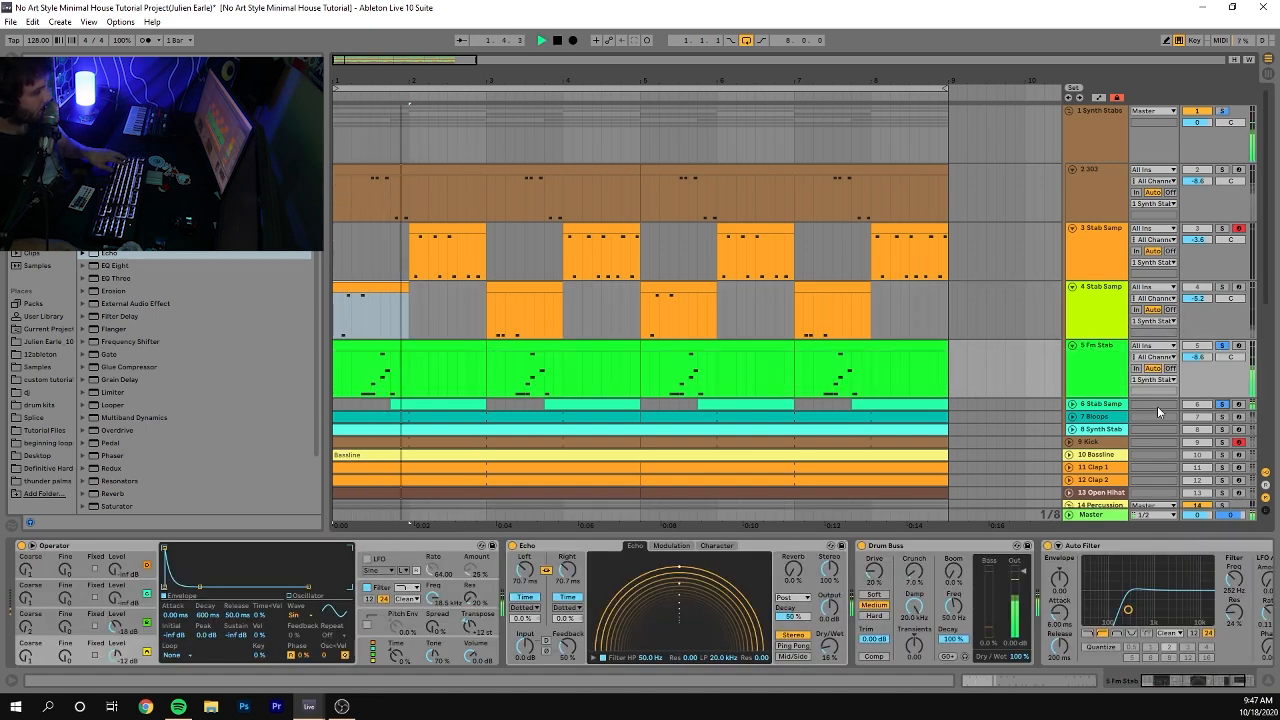
{"action": "left_click", "coordinate": [1073, 405]}
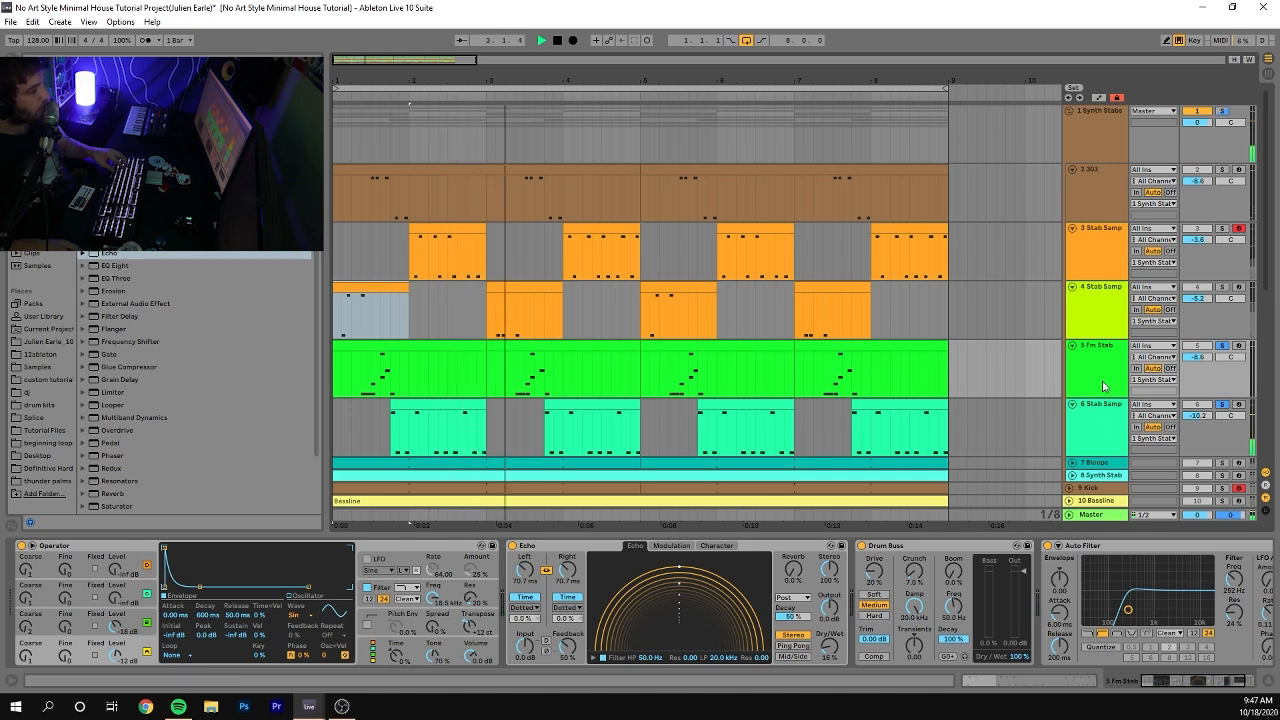
{"action": "left_click", "coordinate": [1099, 416]}
{"action": "left_click", "coordinate": [1104, 368]}
{"action": "key", "text": "space"}
Take 6 Stab Samp out of solo and open the first 5 Fm Stab clip in the MIDI note editor.
{"action": "left_click", "coordinate": [1222, 405]}
{"action": "left_click", "coordinate": [1116, 361]}
{"action": "double_click", "coordinate": [410, 370]}
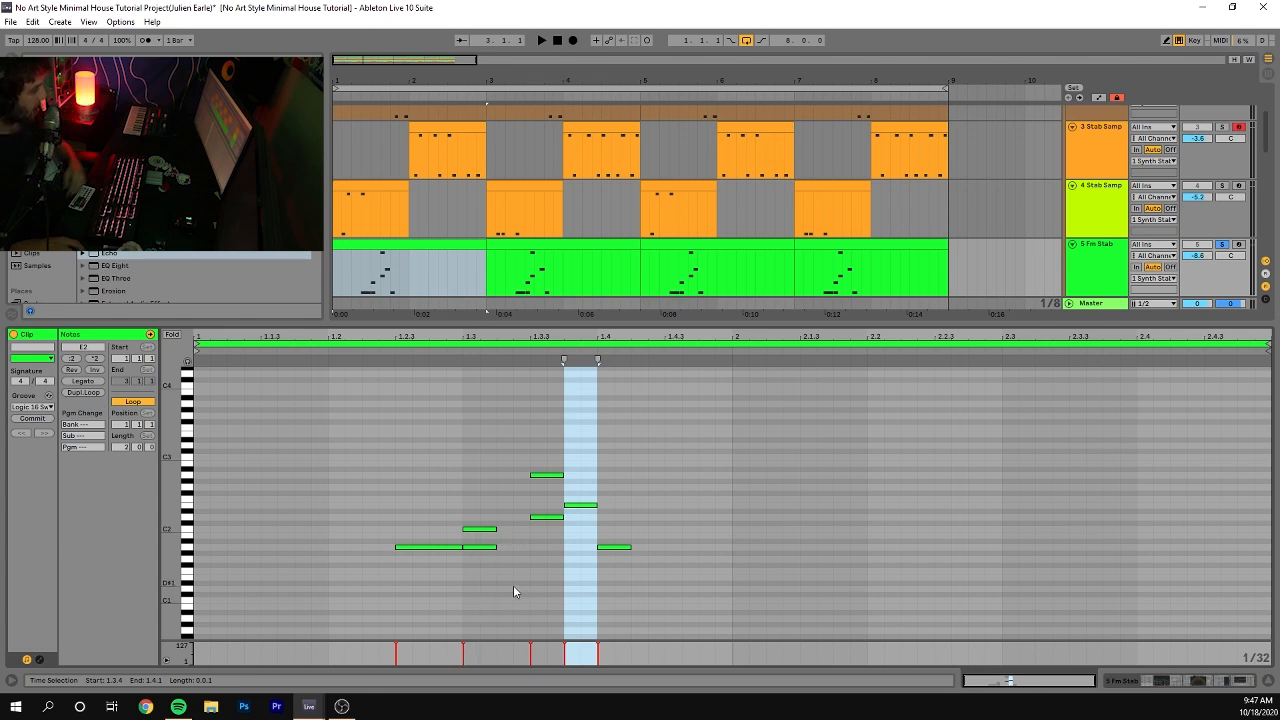
Examine the Fm Stab clip's notes by selecting the opening A1, the A1 and C2 pair, the A2 and the E2 in turn.
{"action": "left_click", "coordinate": [425, 547]}
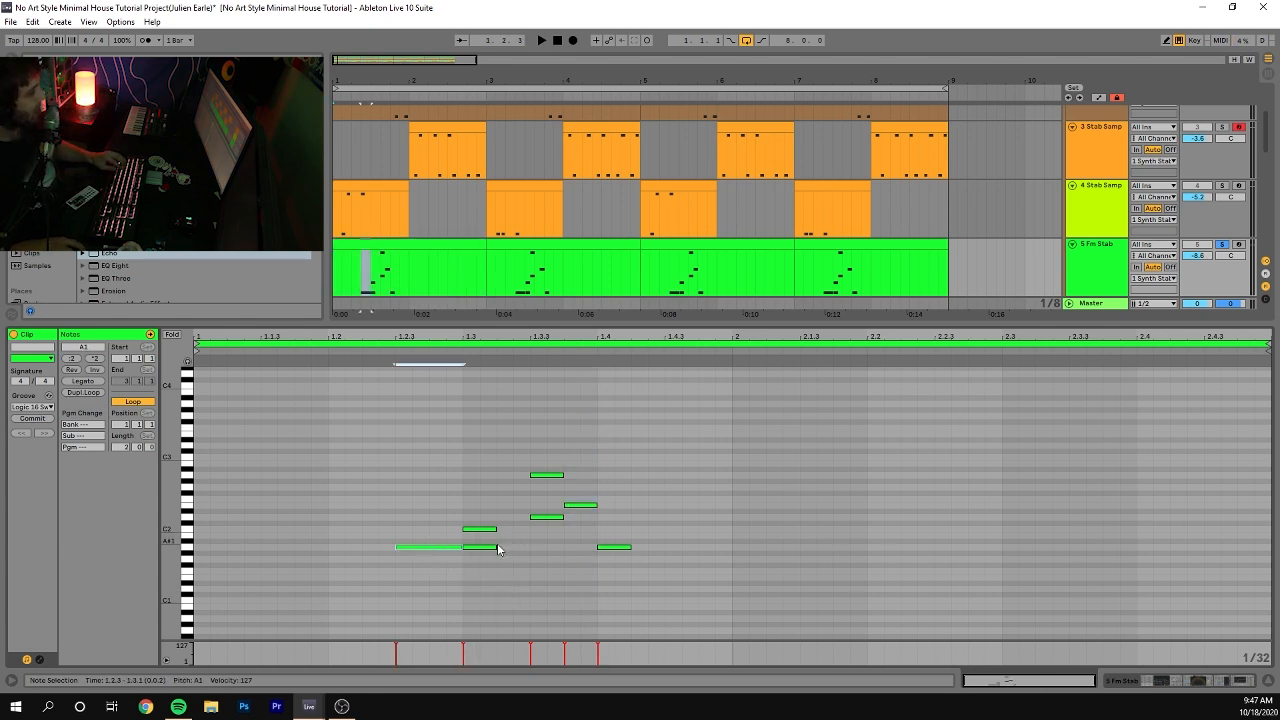
{"action": "left_click_drag", "start_coordinate": [482, 494], "coordinate": [491, 590]}
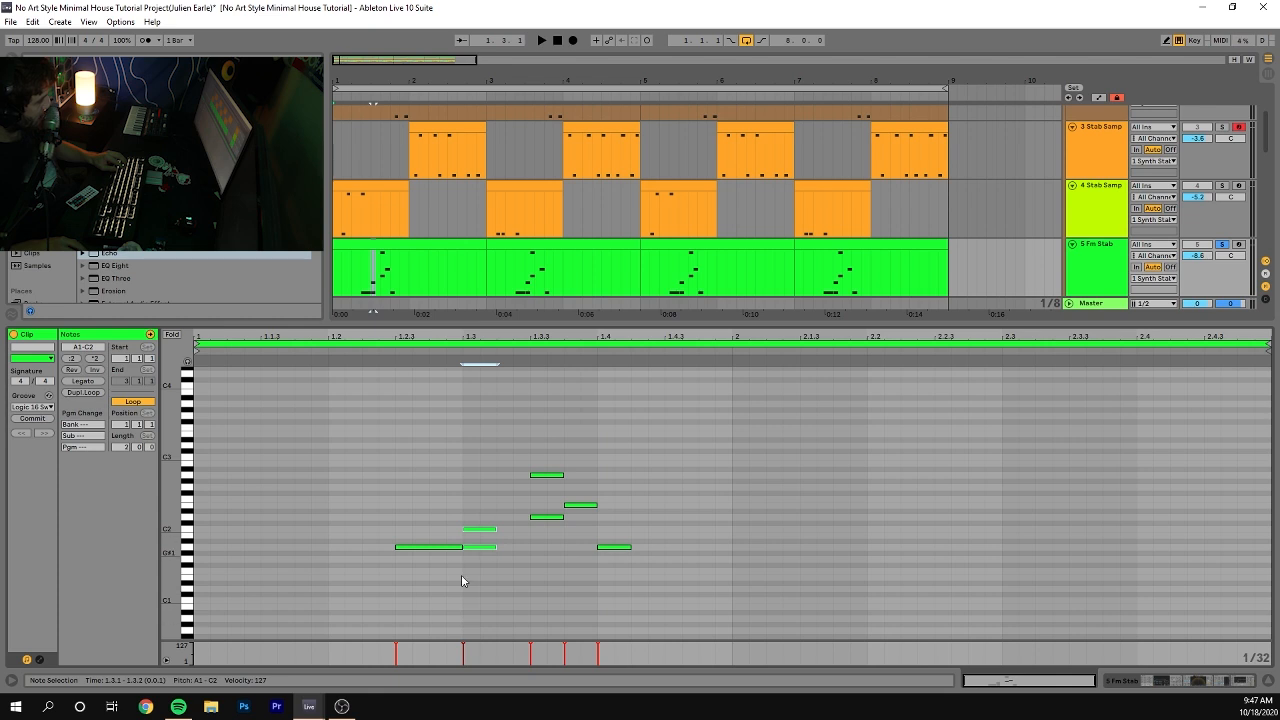
{"action": "left_click_drag", "start_coordinate": [551, 558], "coordinate": [556, 470]}
{"action": "left_click", "coordinate": [548, 517]}
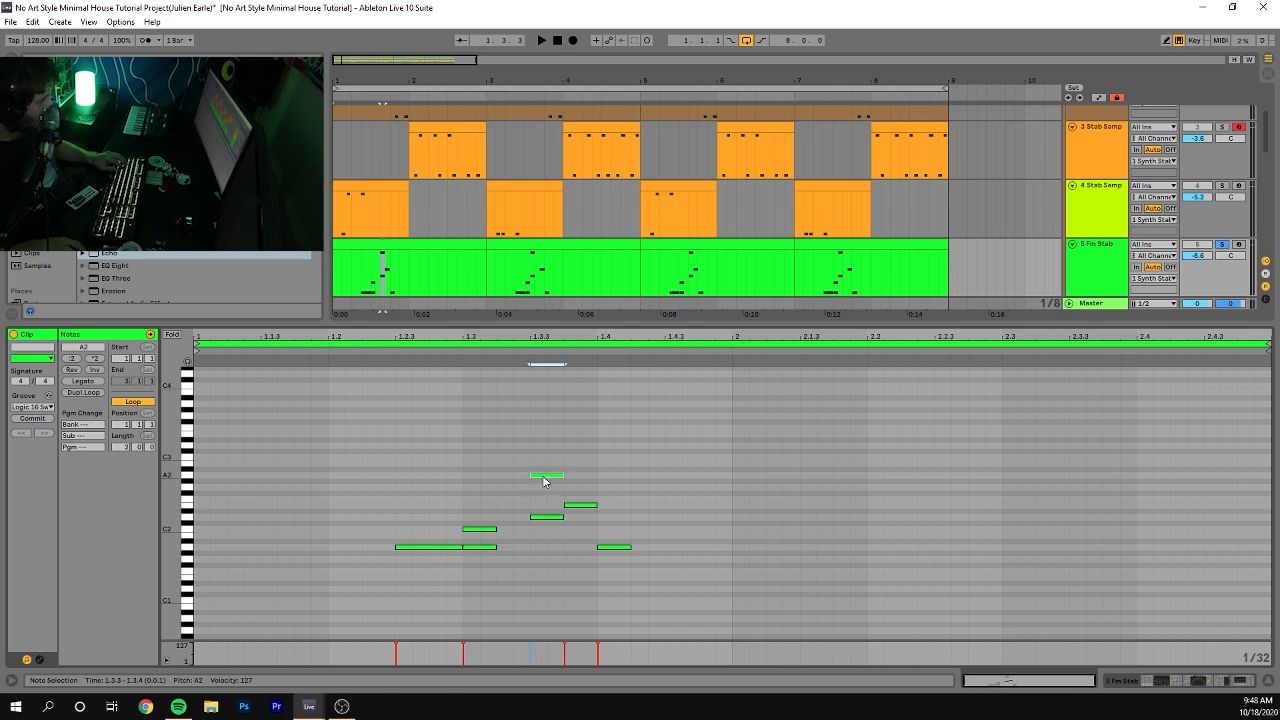
{"action": "left_click", "coordinate": [578, 506]}
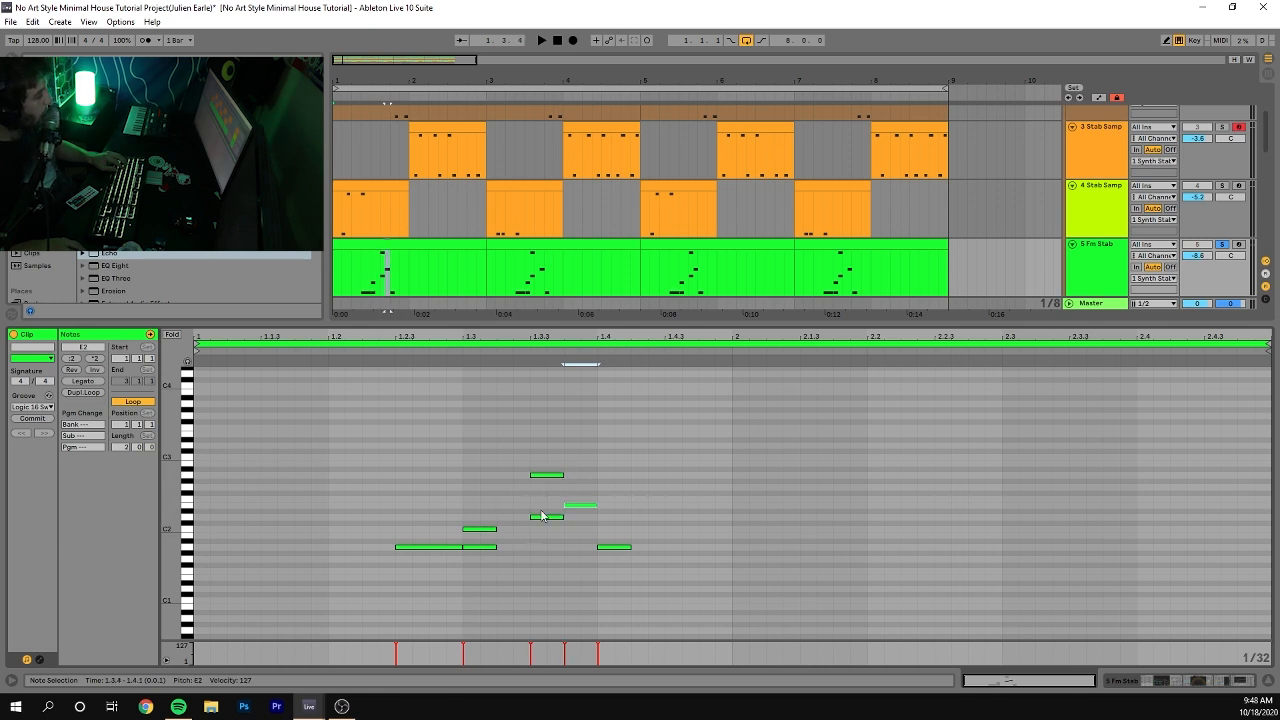
{"action": "left_click", "coordinate": [576, 533]}
Play the Fm Stab pattern and return from the note editor to the 5 Fm Stab track's devices.
{"action": "key", "text": "space"}
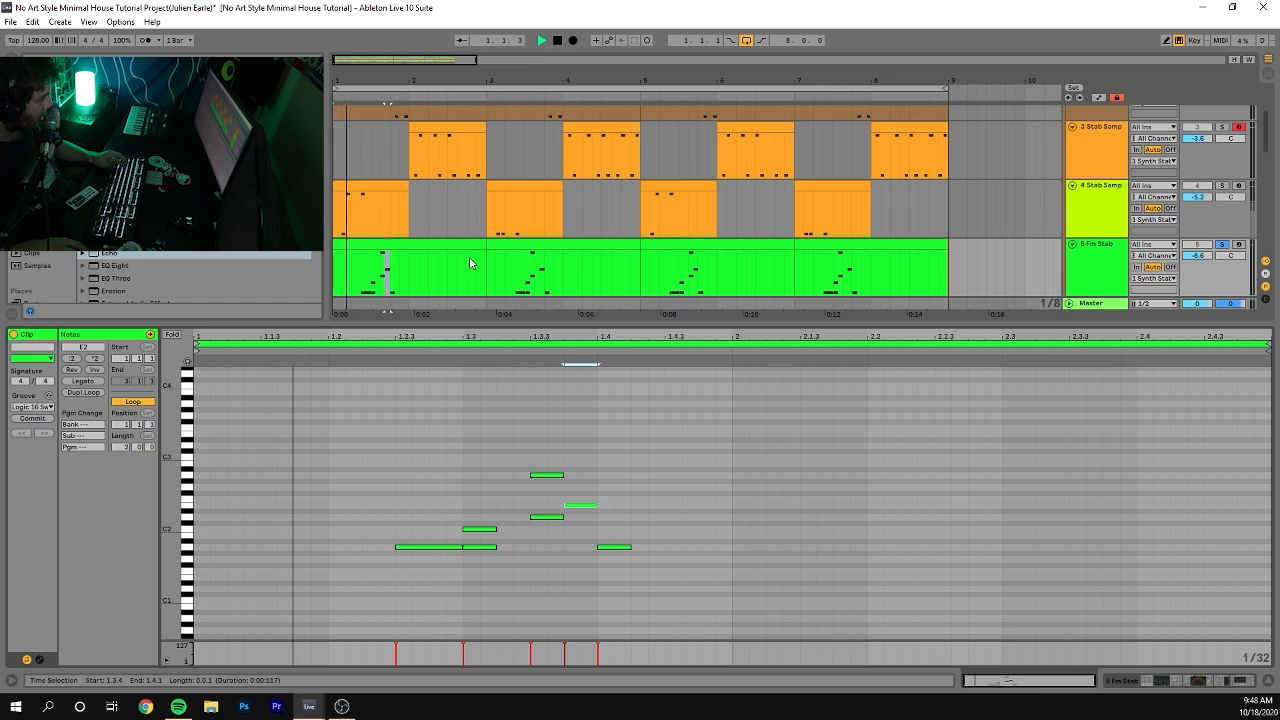
{"action": "left_click", "coordinate": [1095, 265]}
{"action": "key", "text": "space"}
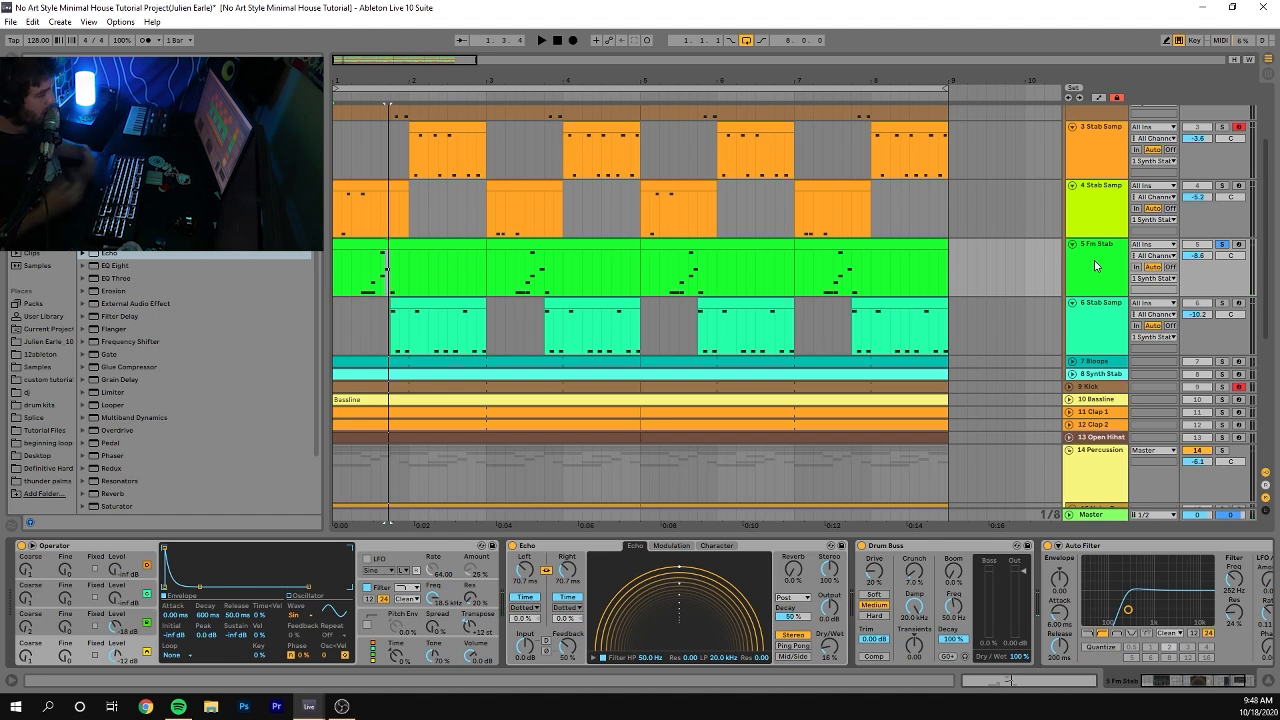
Audition 5 Fm Stab from bar 1, then display Operator's filter settings and the rest of the track's effects chain.
{"action": "left_click", "coordinate": [348, 287]}
{"action": "key", "text": "space"}
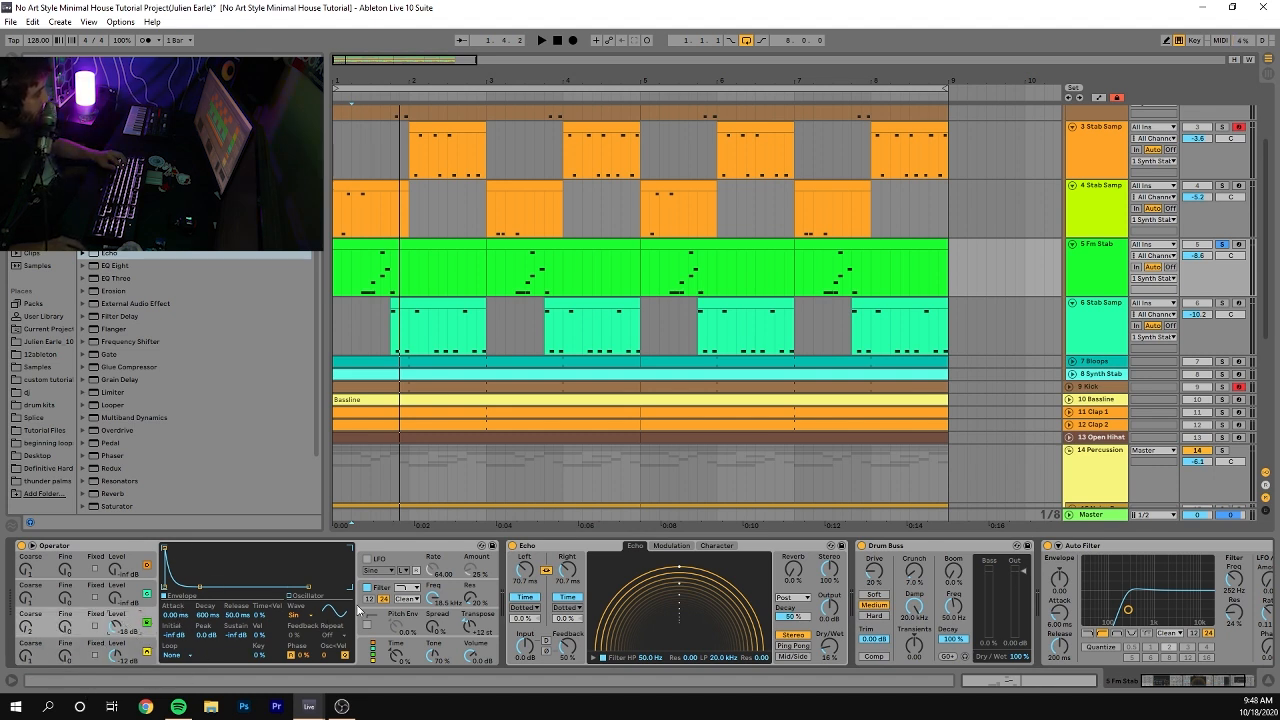
{"action": "left_click", "coordinate": [385, 593]}
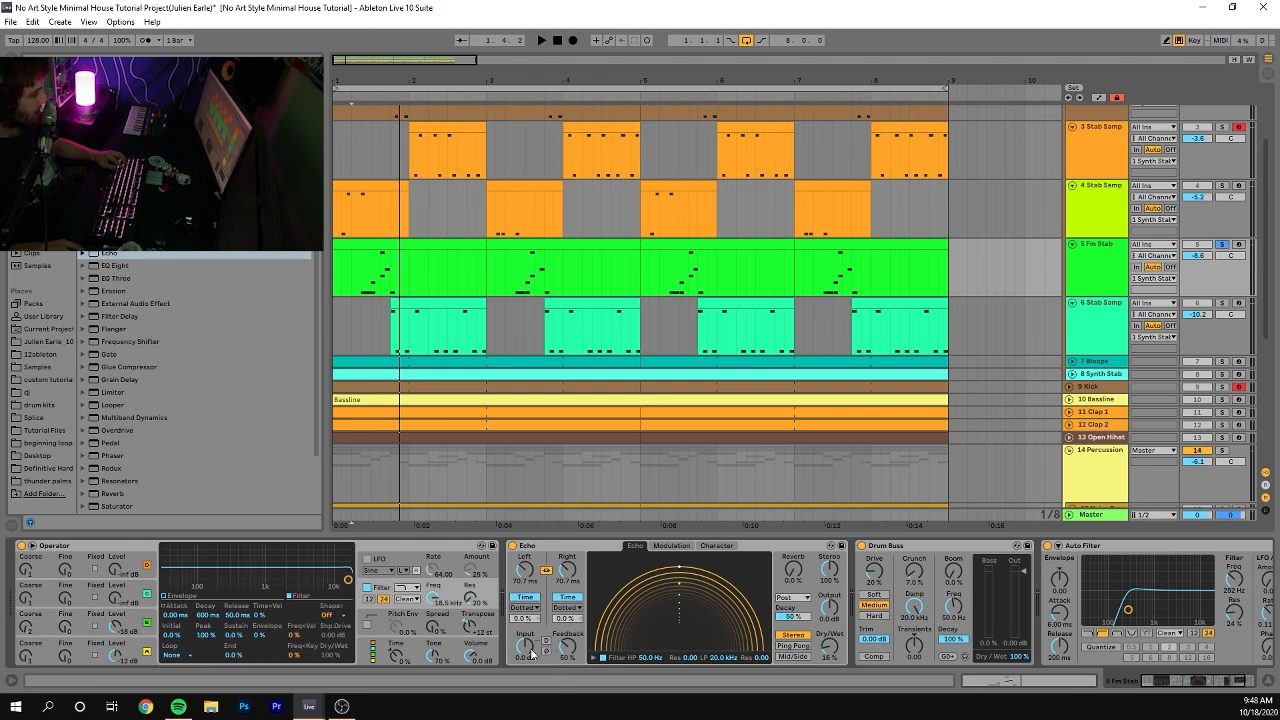
{"action": "scroll", "coordinate": [790, 630], "scroll_direction": "right", "scroll_amount": 3}
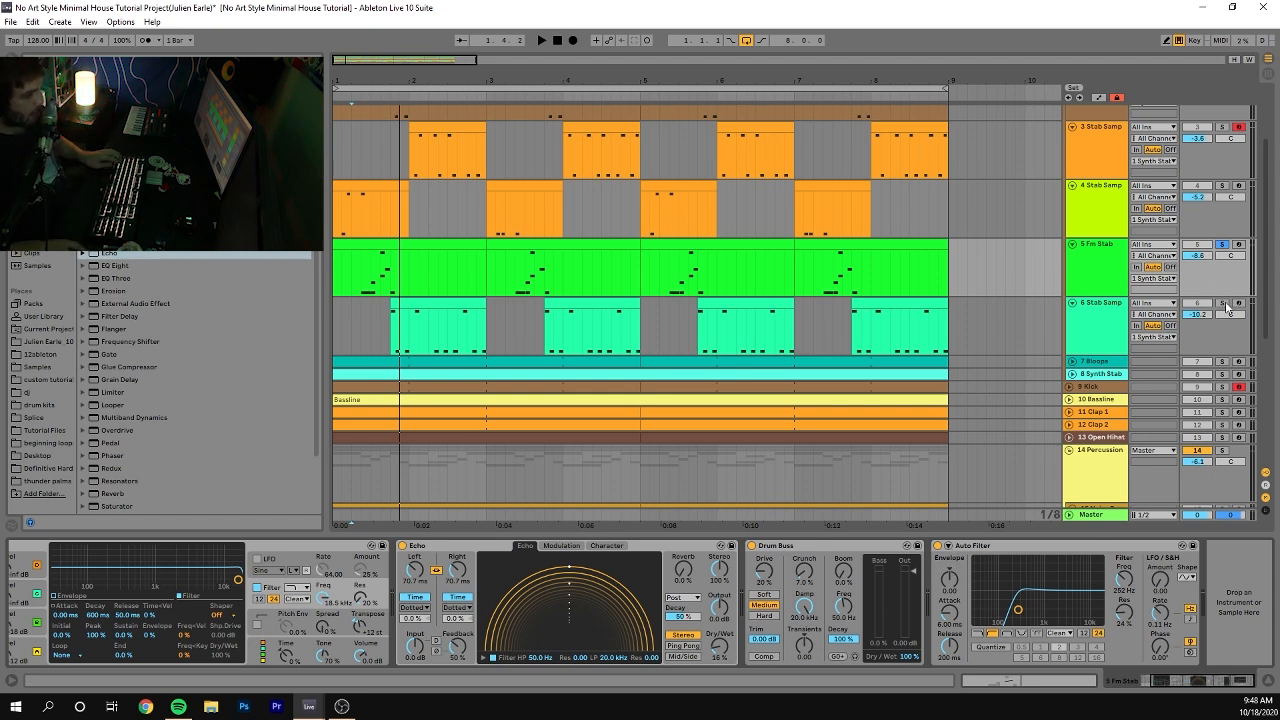
Select the first 6 Stab Samp clip, solo only its track and audition it.
{"action": "left_click", "coordinate": [406, 305]}
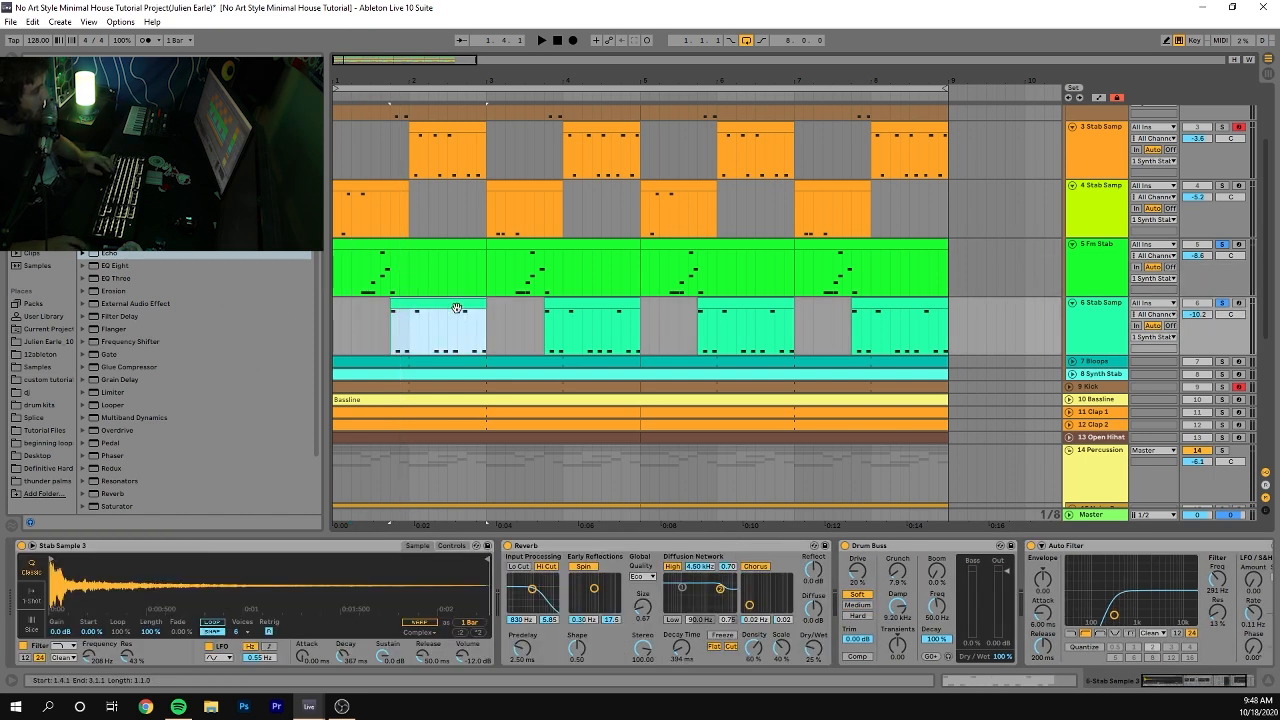
{"action": "key", "text": "space"}
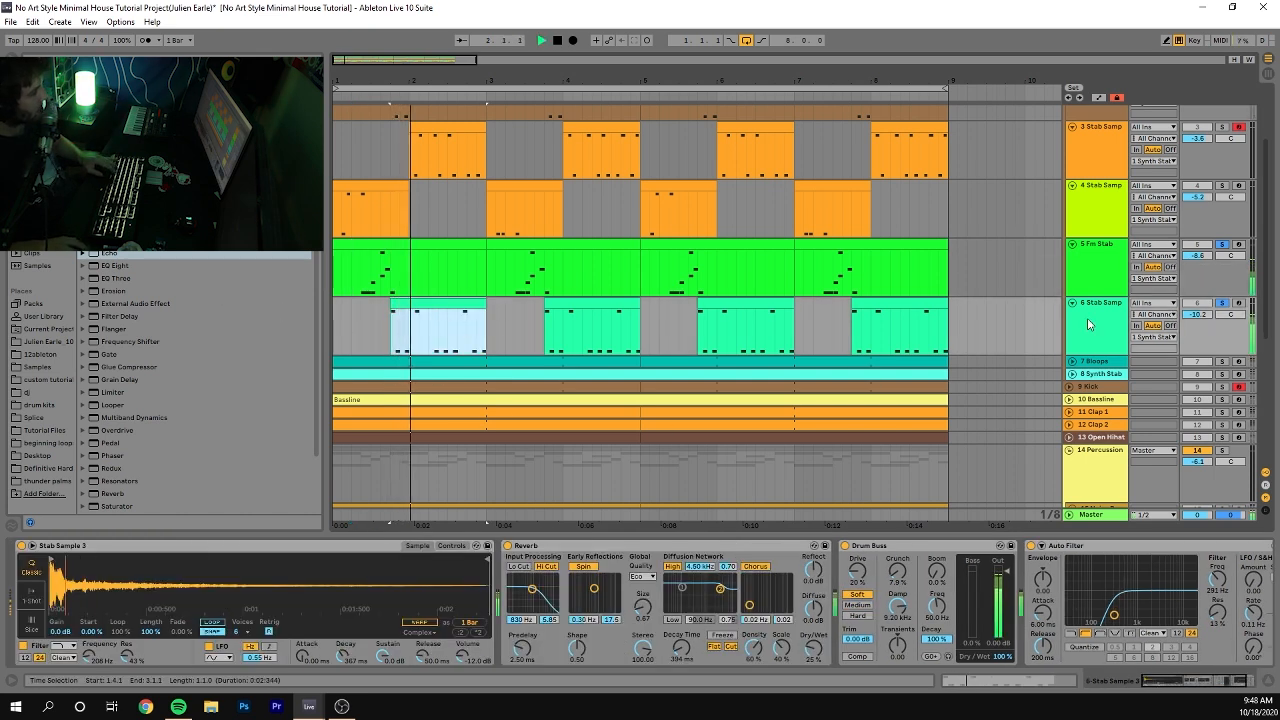
{"action": "left_click", "coordinate": [1222, 303]}
{"action": "left_click", "coordinate": [440, 330]}
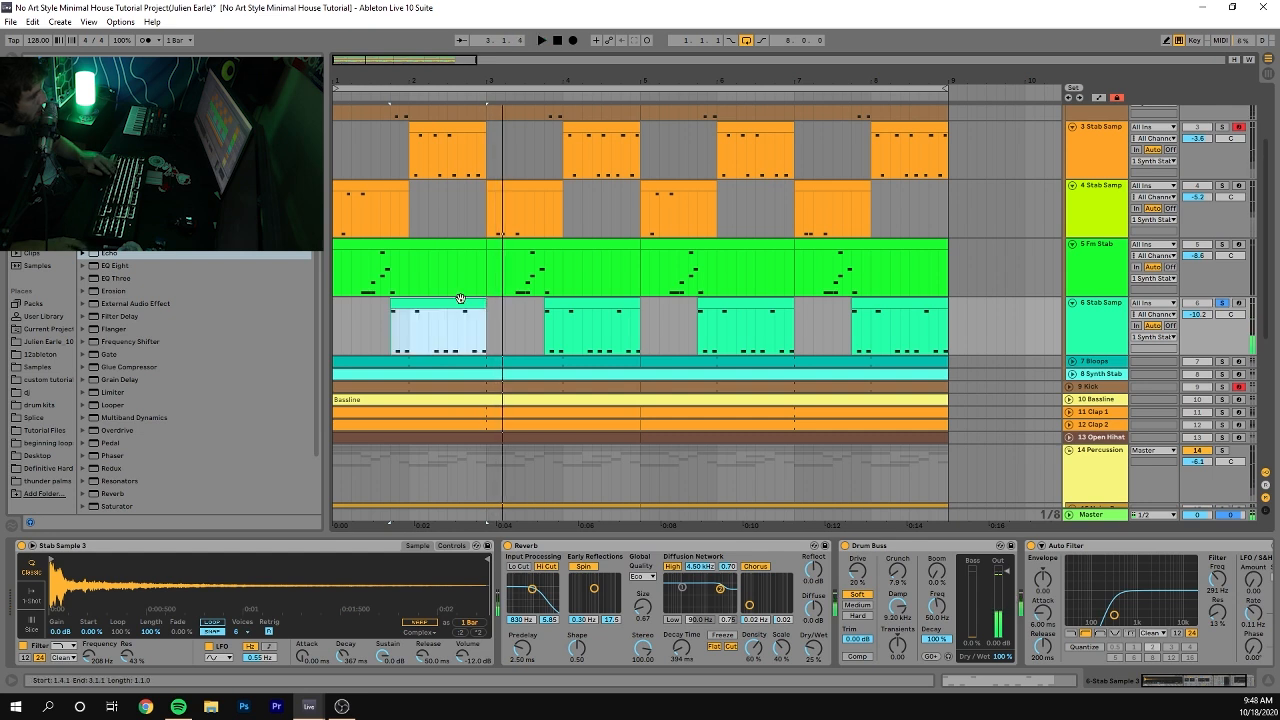
{"action": "key", "text": "space"}
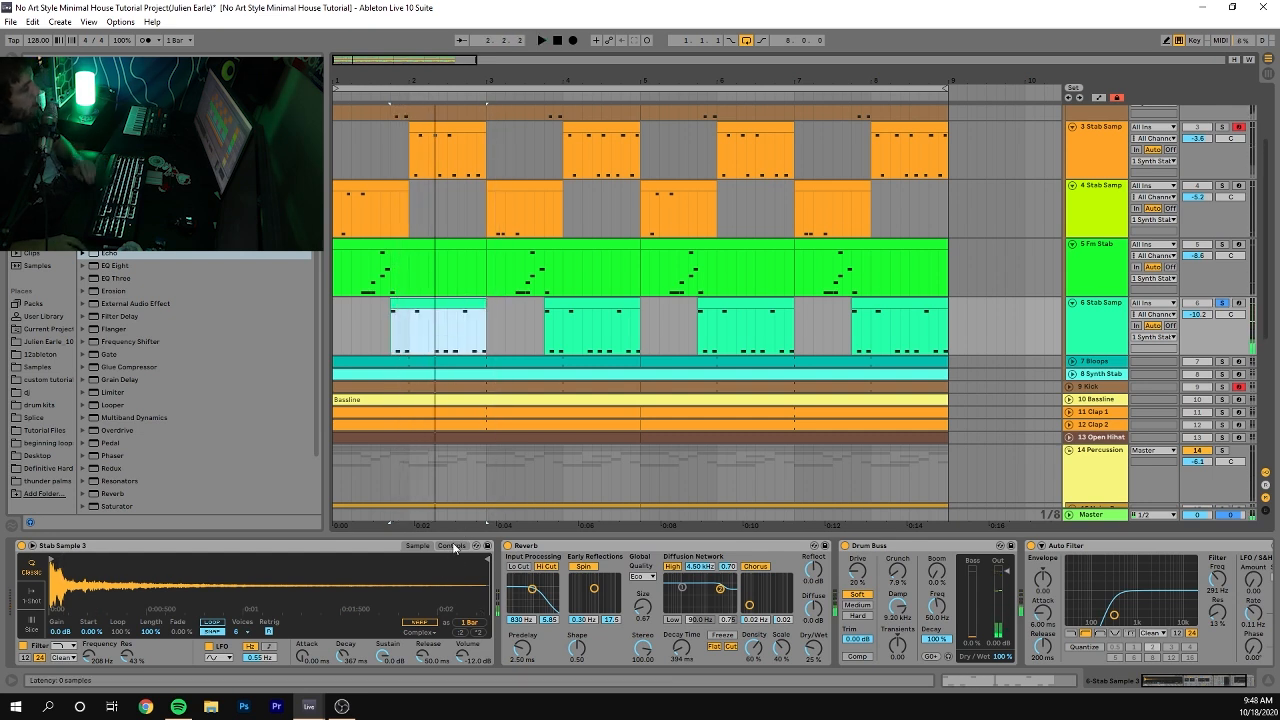
Display the filter envelope in Stab Sample 3's Controls view, audition the clip repeatedly and examine the effects that follow the sampler.
{"action": "left_click", "coordinate": [451, 545]}
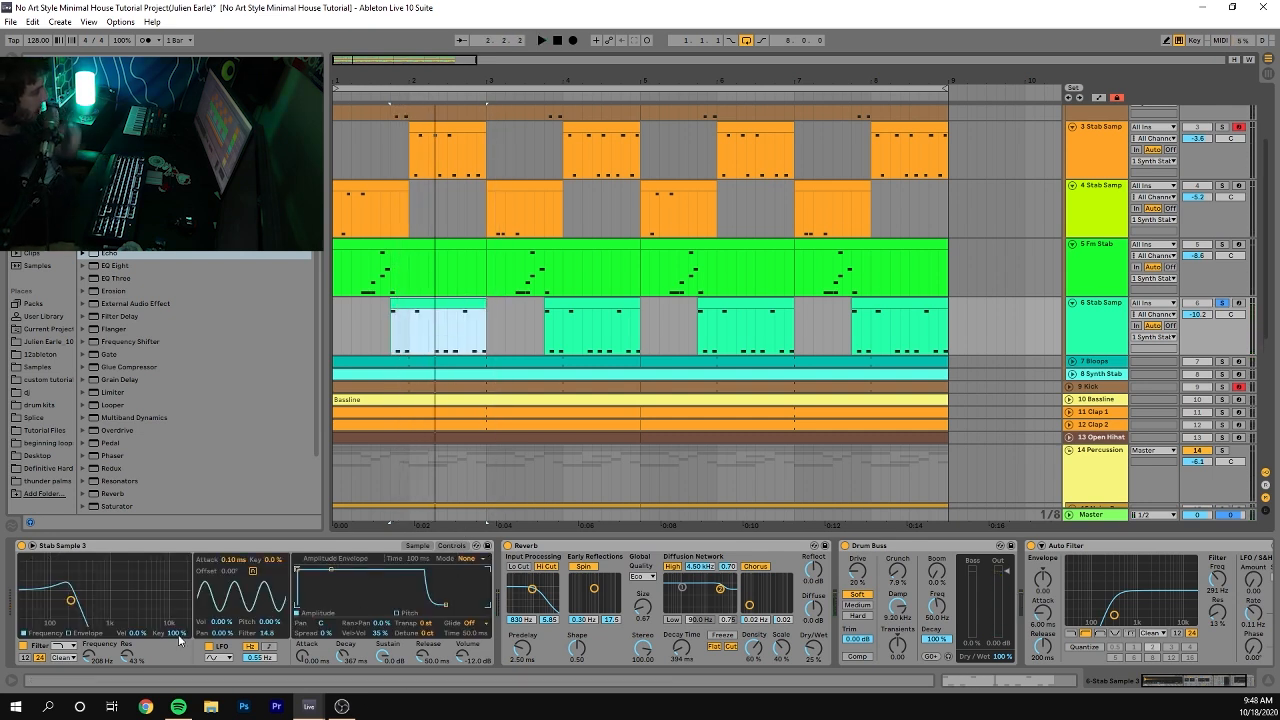
{"action": "left_click", "coordinate": [88, 633]}
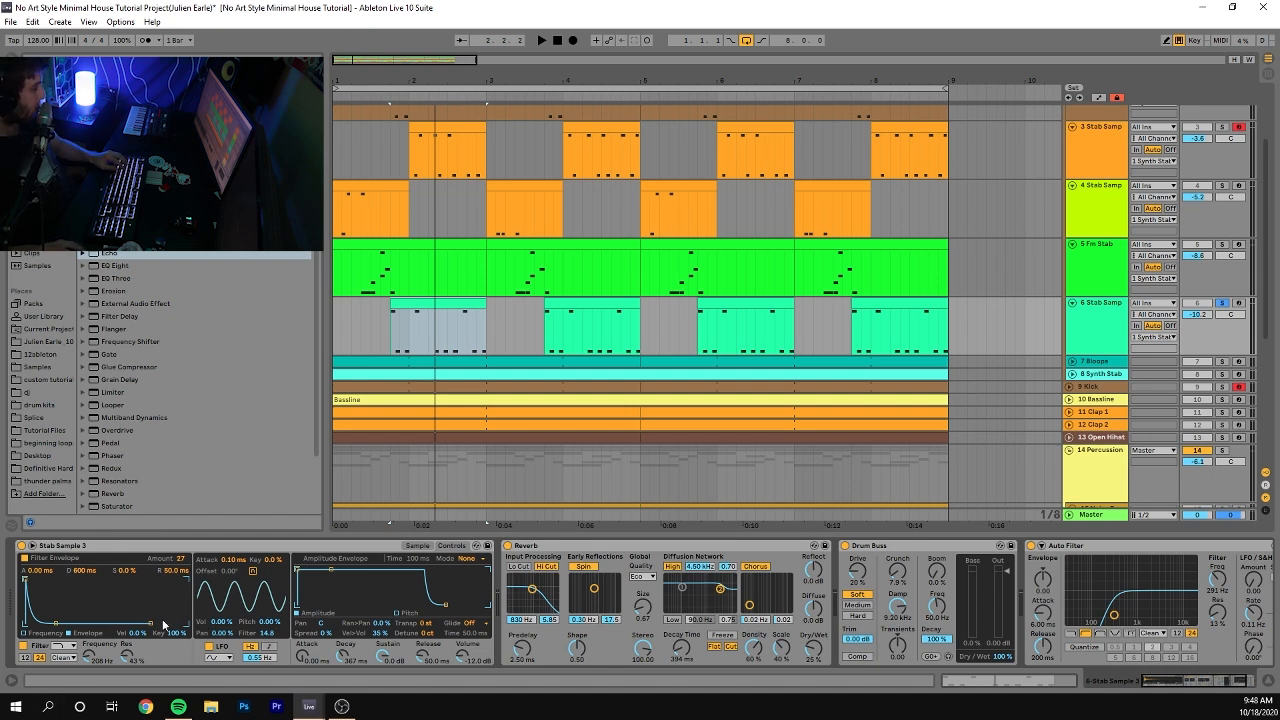
{"action": "key", "text": "space"}
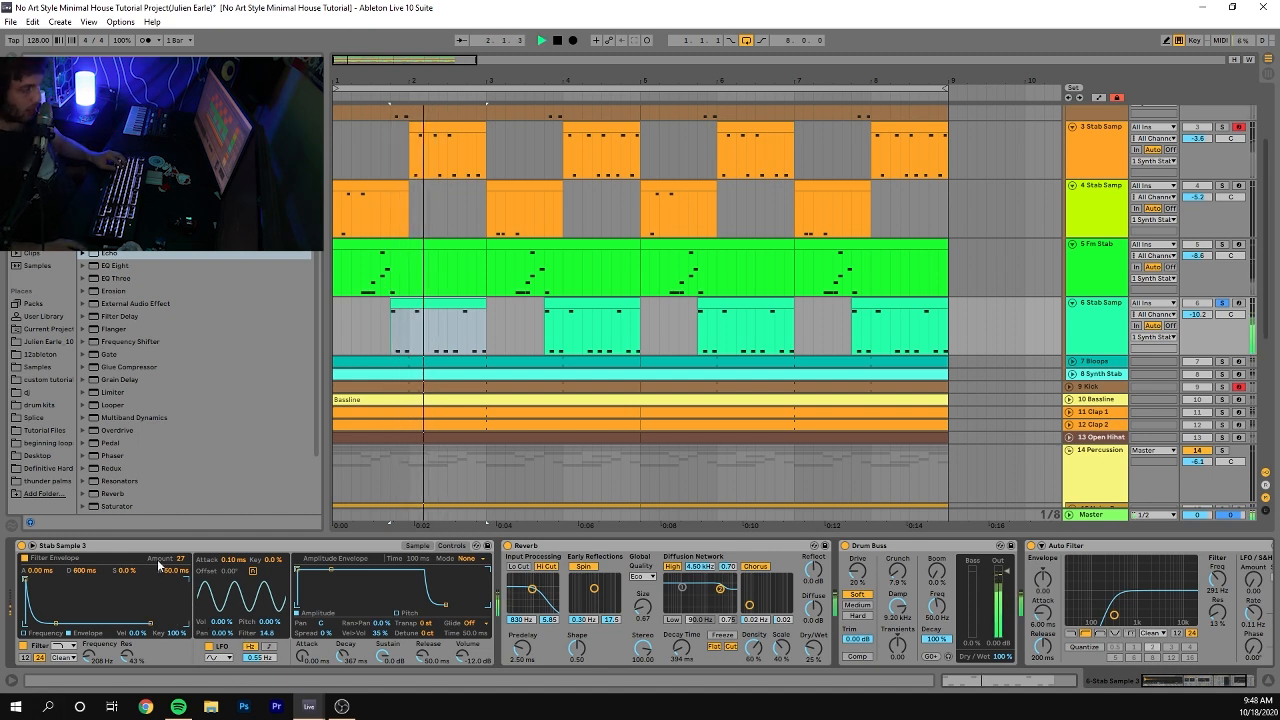
{"action": "key", "text": "space"}
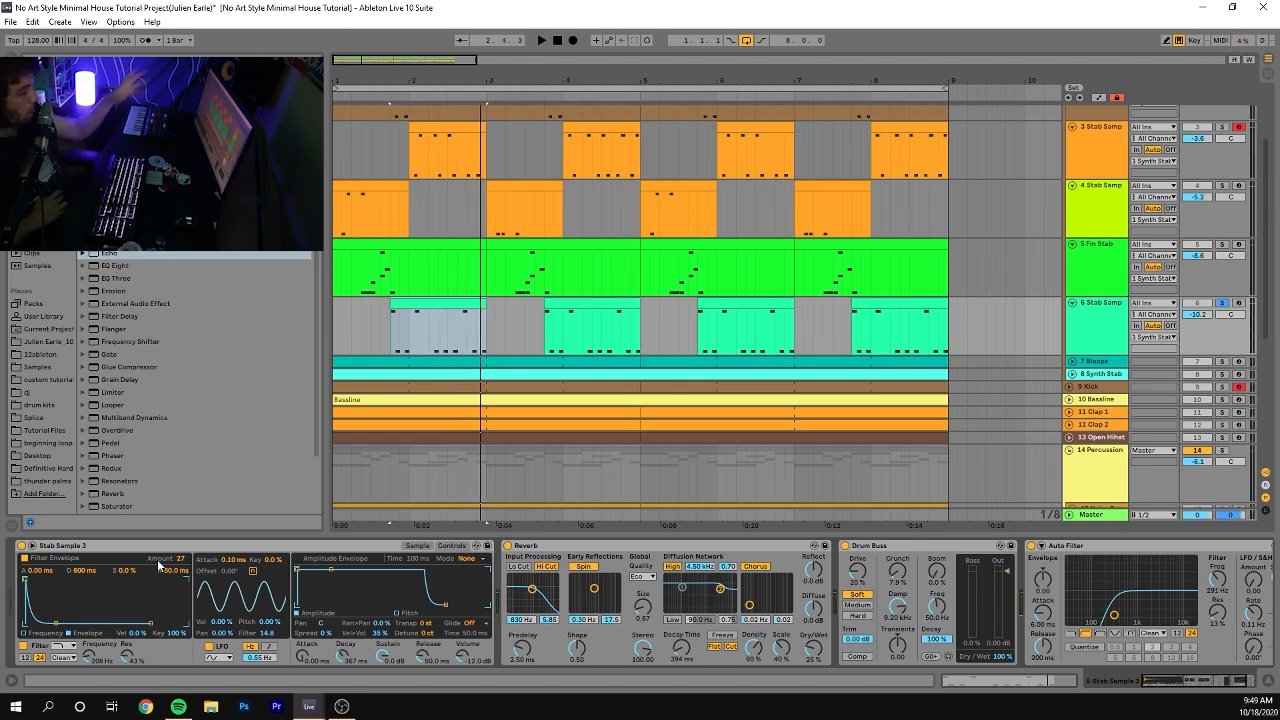
{"action": "key", "text": "space"}
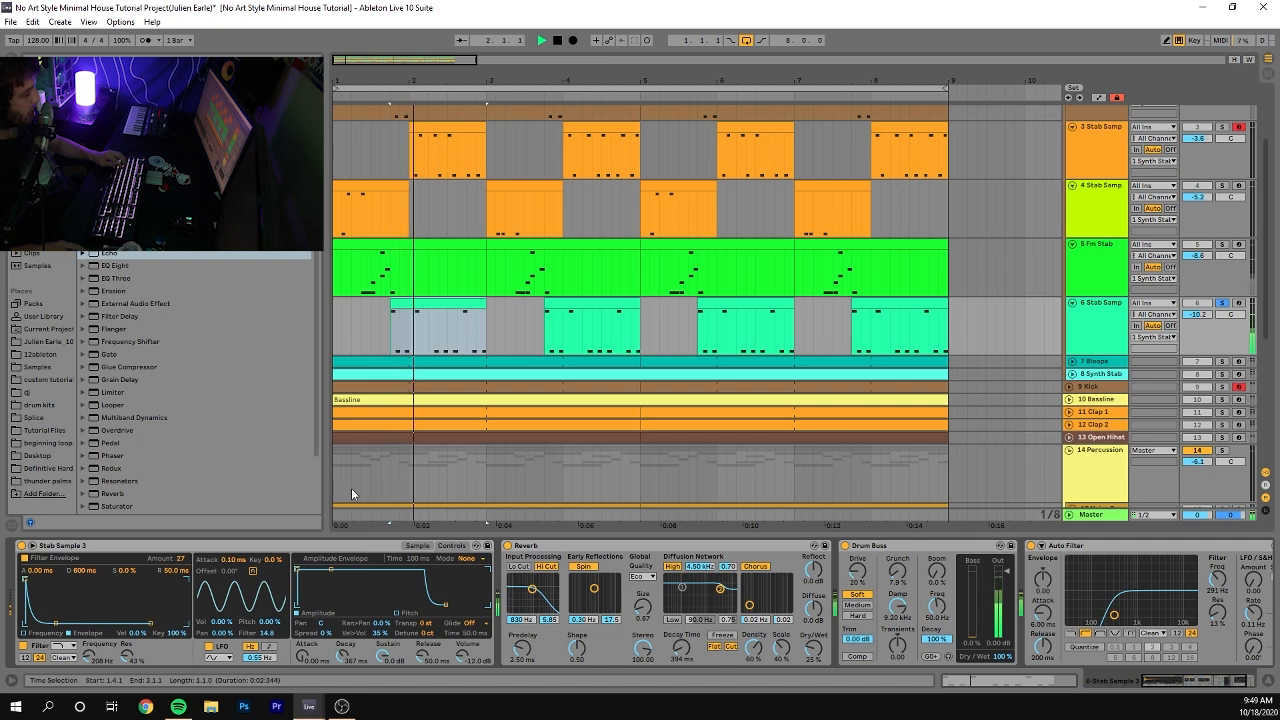
{"action": "key", "text": "space"}
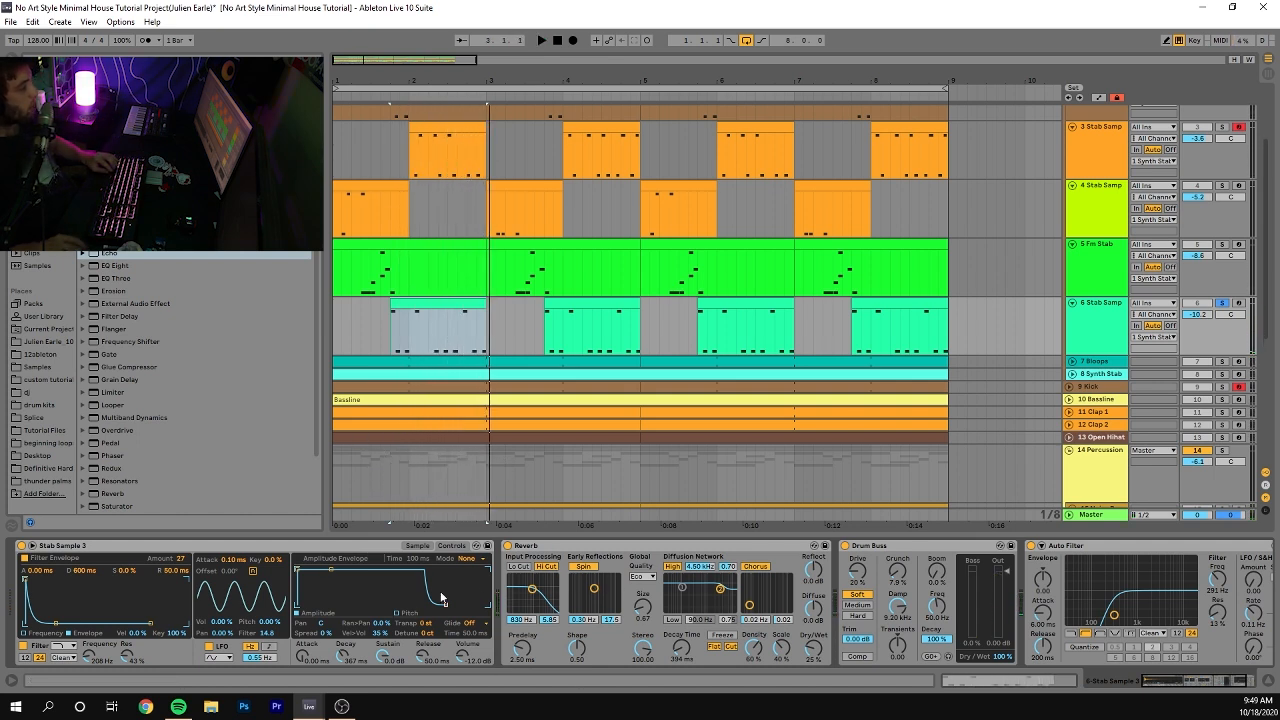
{"action": "scroll", "coordinate": [658, 630], "scroll_direction": "down", "scroll_amount": 3}
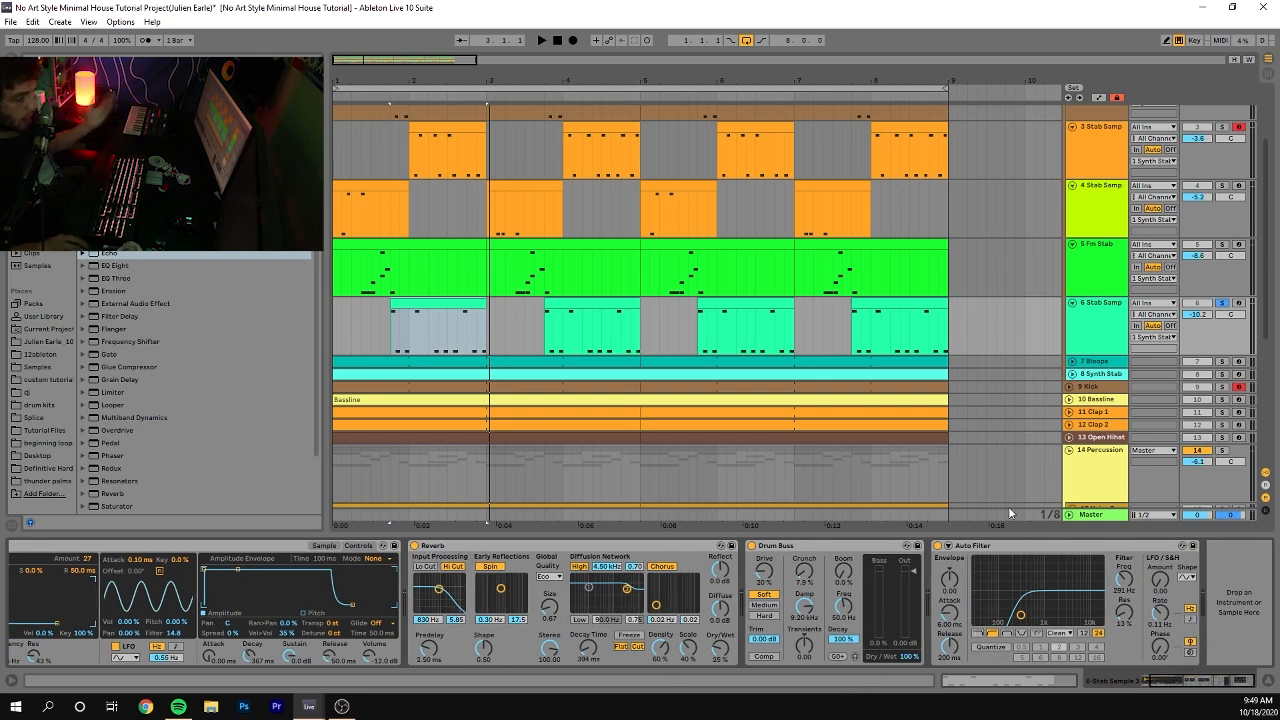
Solo and unfold the 7 Bloops track, display its Drum Rack and start playback.
{"action": "left_click", "coordinate": [1220, 364]}
{"action": "left_click", "coordinate": [1077, 364]}
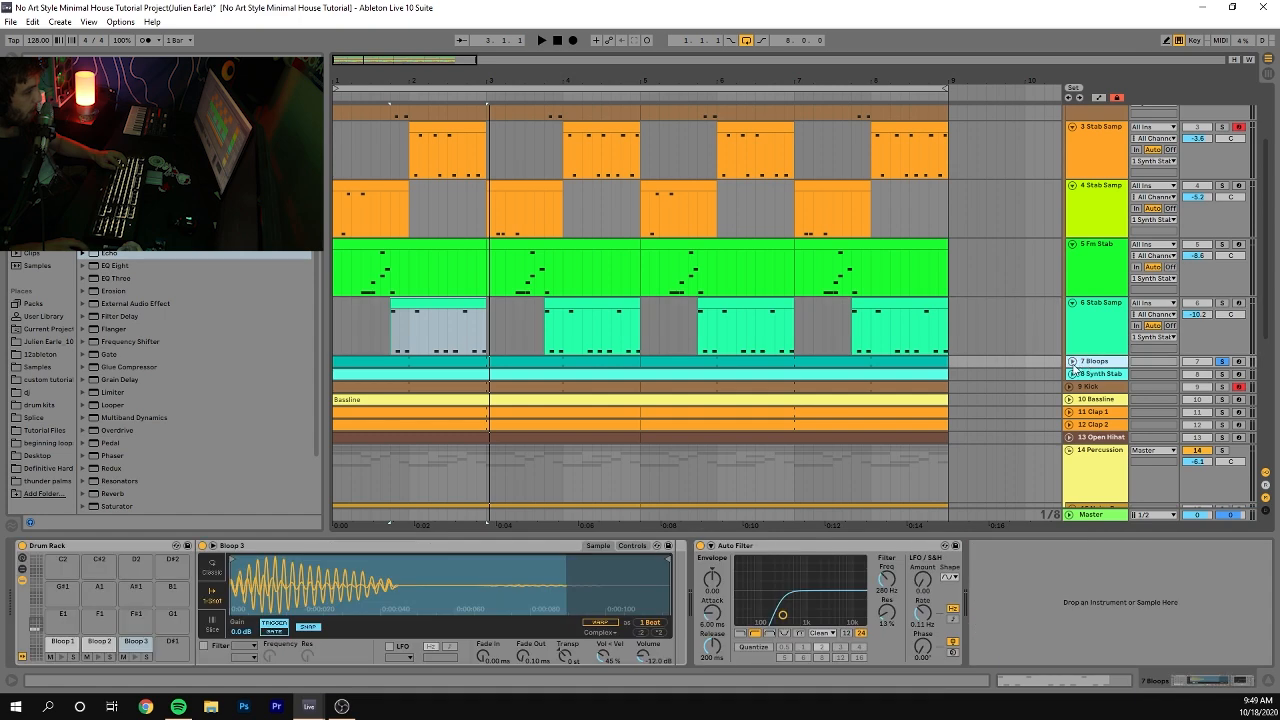
{"action": "left_click", "coordinate": [1072, 362]}
{"action": "key", "text": "space"}
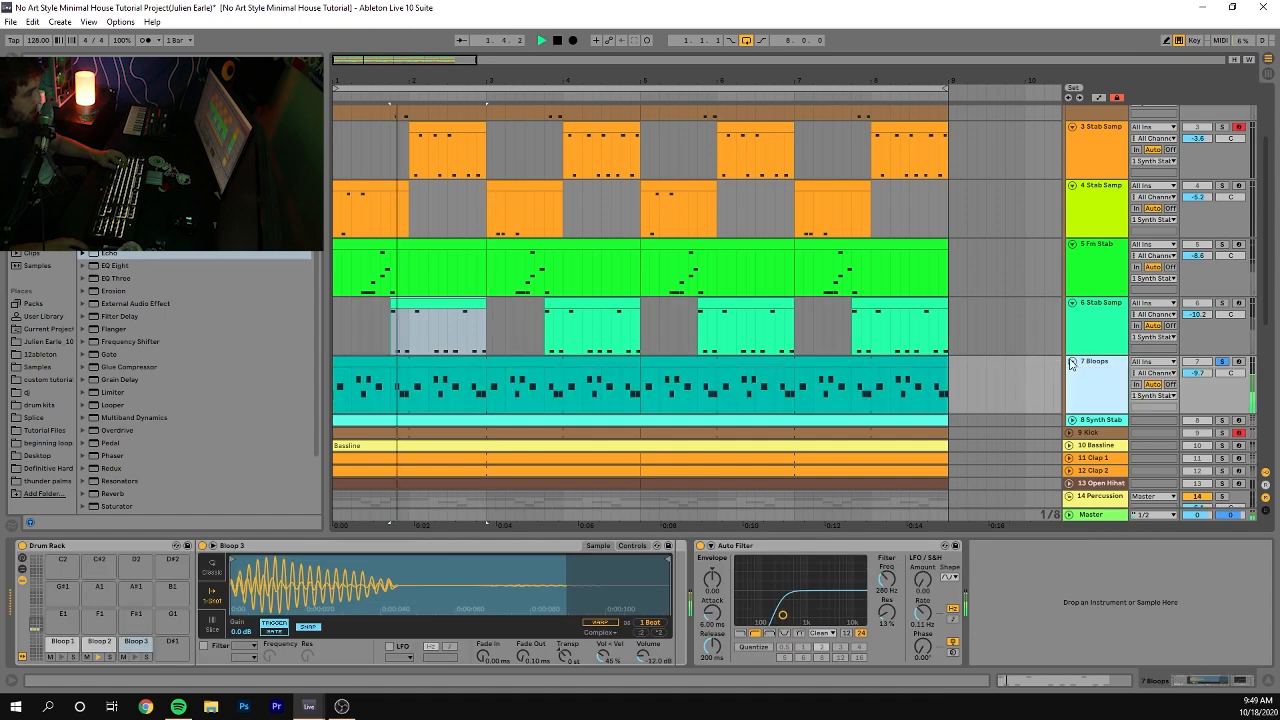
Select the 7 Bloops clips across all eight bars and audition them from the start.
{"action": "left_click", "coordinate": [798, 360]}
{"action": "left_click", "coordinate": [581, 358], "text": "shift"}
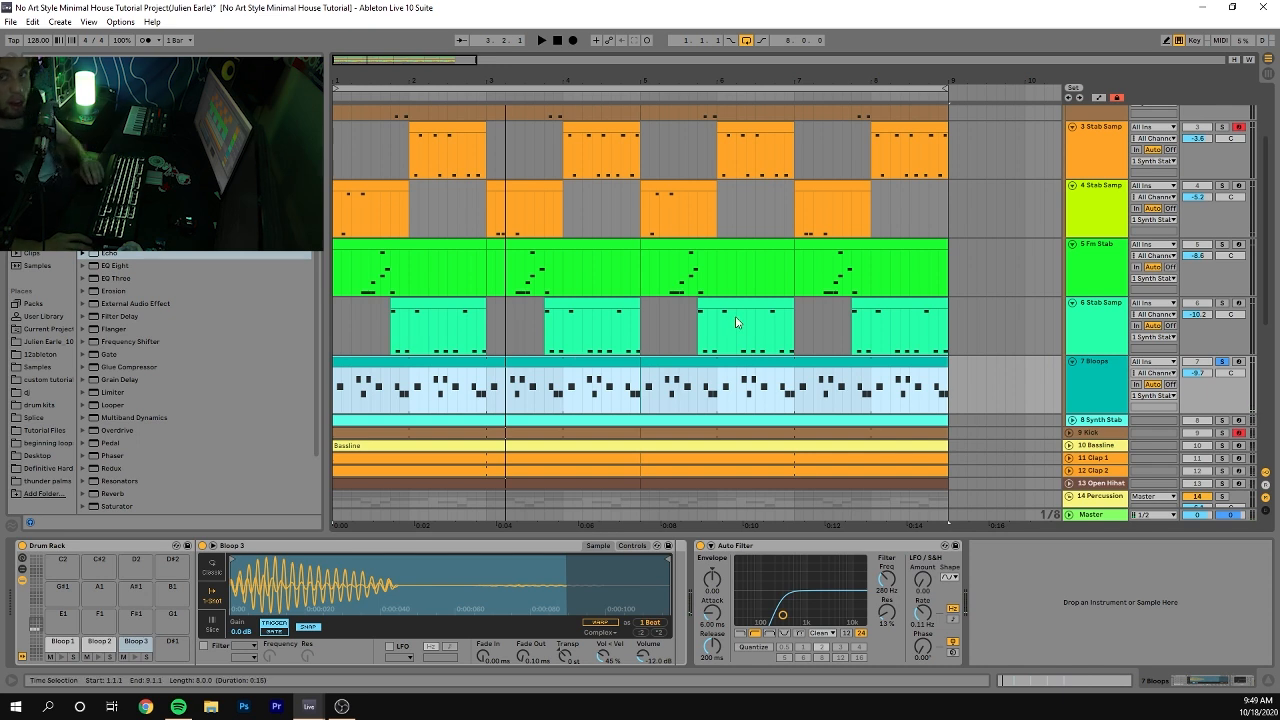
{"action": "key", "text": "space"}
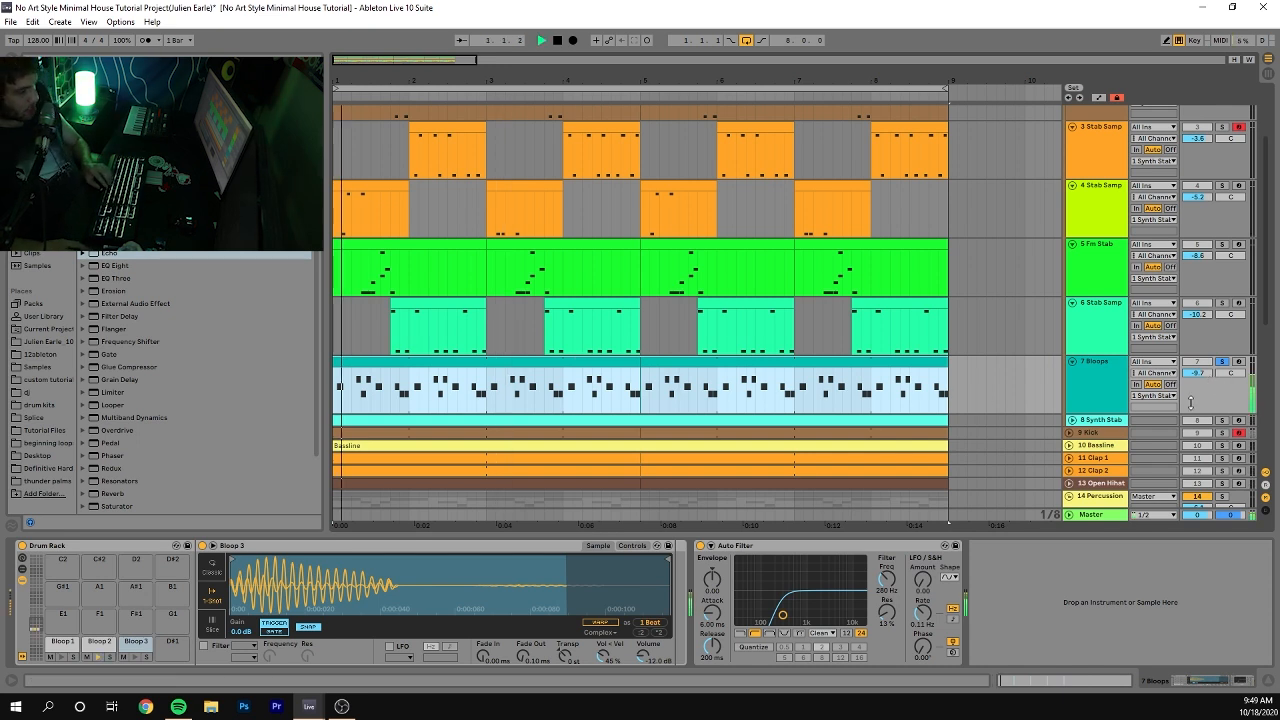
Compare 7 Bloops in the full mix and in solo, and display the Bloop 1 sample of its Drum Rack.
{"action": "left_click", "coordinate": [1222, 362]}
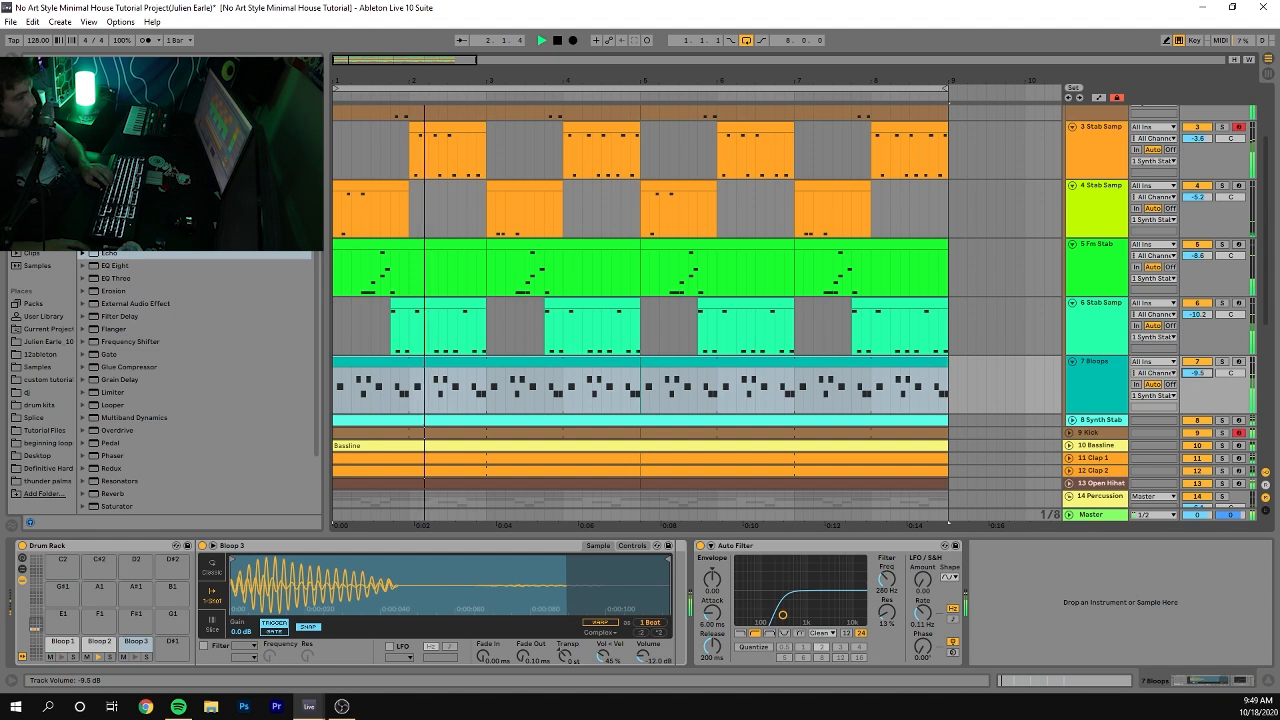
{"action": "left_click", "coordinate": [1221, 361]}
{"action": "left_click", "coordinate": [1108, 397]}
{"action": "key", "text": "space"}
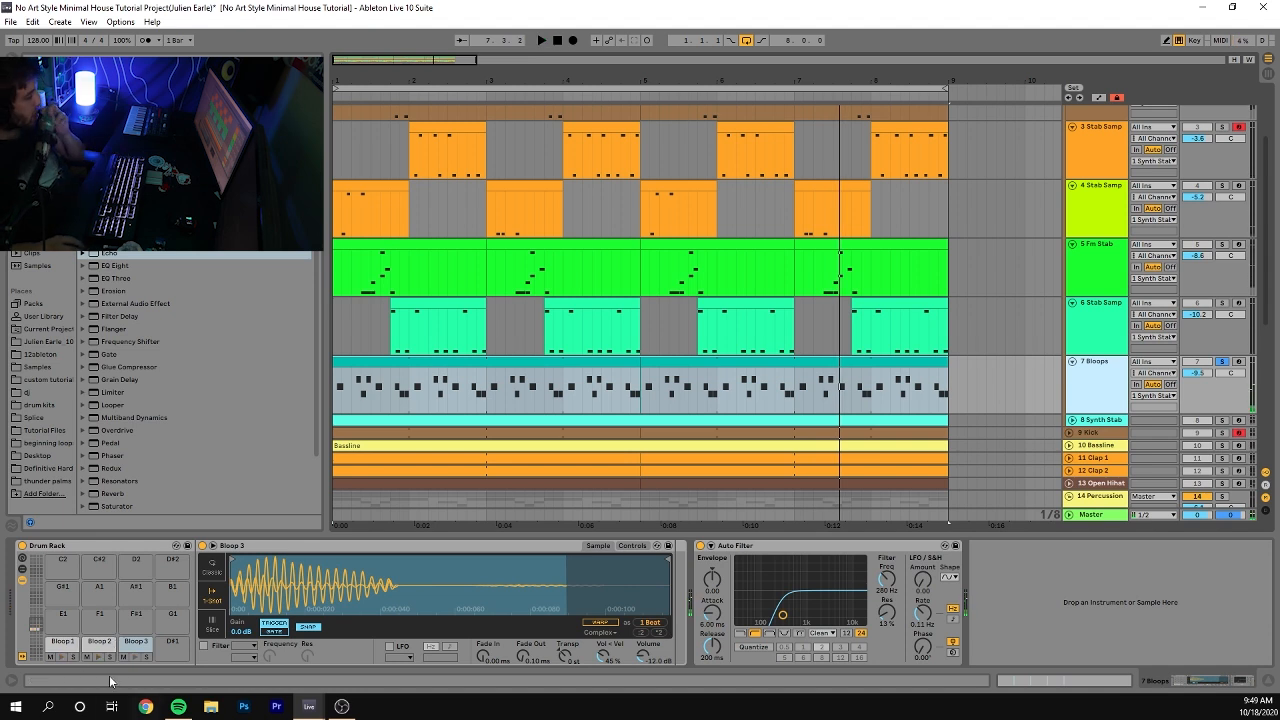
{"action": "left_click", "coordinate": [62, 642]}
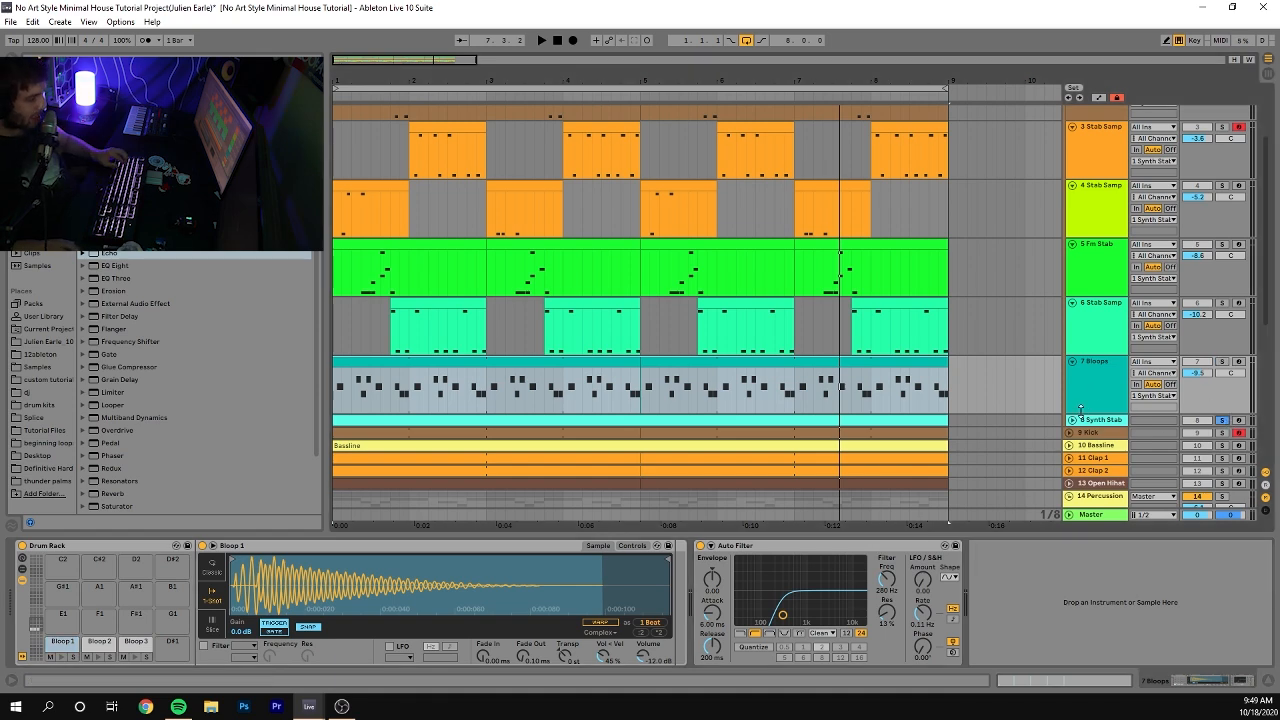
Solo and unfold the 8 Synth Stab track and display its Analog instrument and effects.
{"action": "left_click", "coordinate": [1084, 421]}
{"action": "left_click", "coordinate": [1073, 421]}
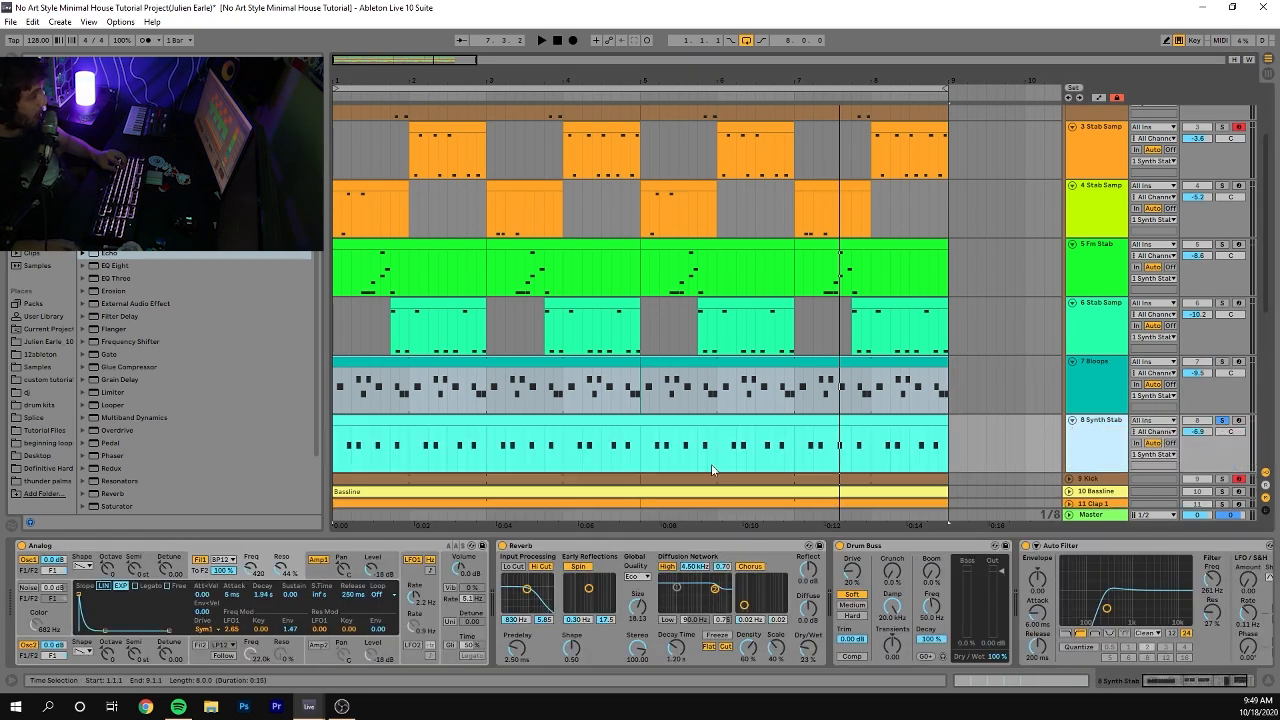
Select the 8 Synth Stab clips and audition the track in solo from the start.
{"action": "left_click", "coordinate": [655, 417]}
{"action": "key", "text": "space"}
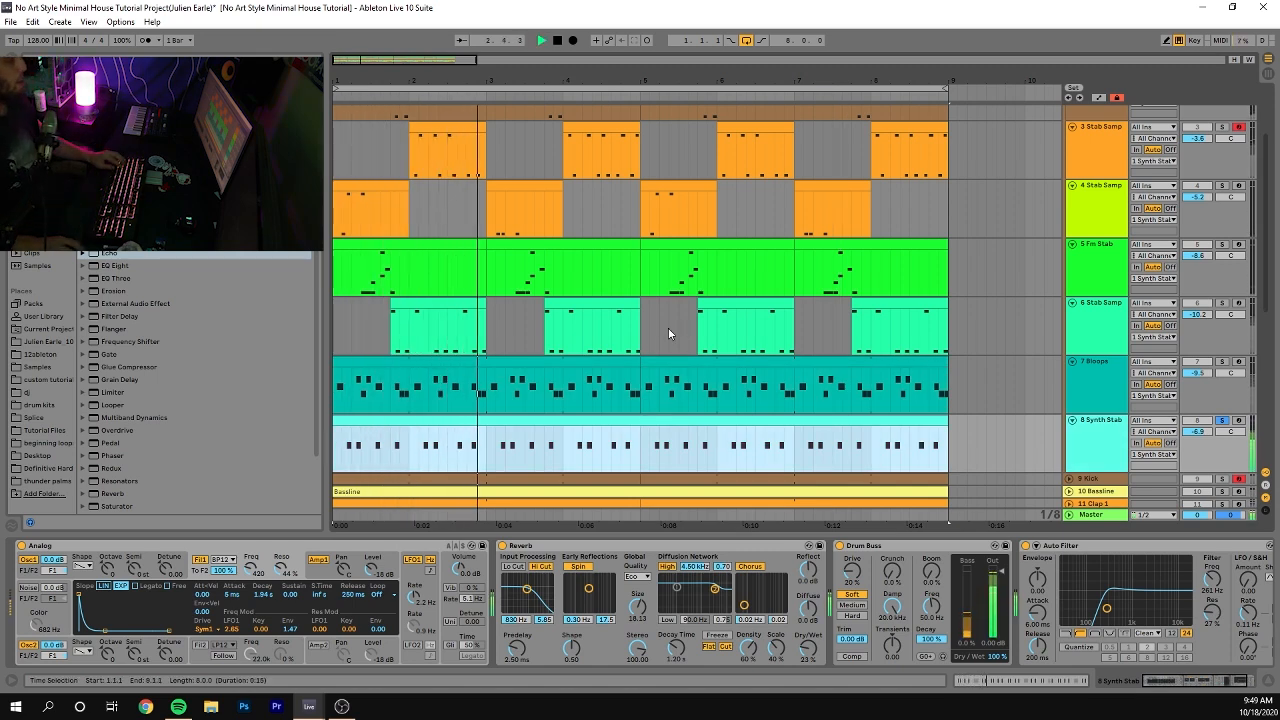
{"action": "scroll", "coordinate": [666, 346], "scroll_direction": "up", "scroll_amount": 3}
{"action": "scroll", "coordinate": [1203, 174], "scroll_direction": "down", "scroll_amount": 2}
{"action": "key", "text": "space"}
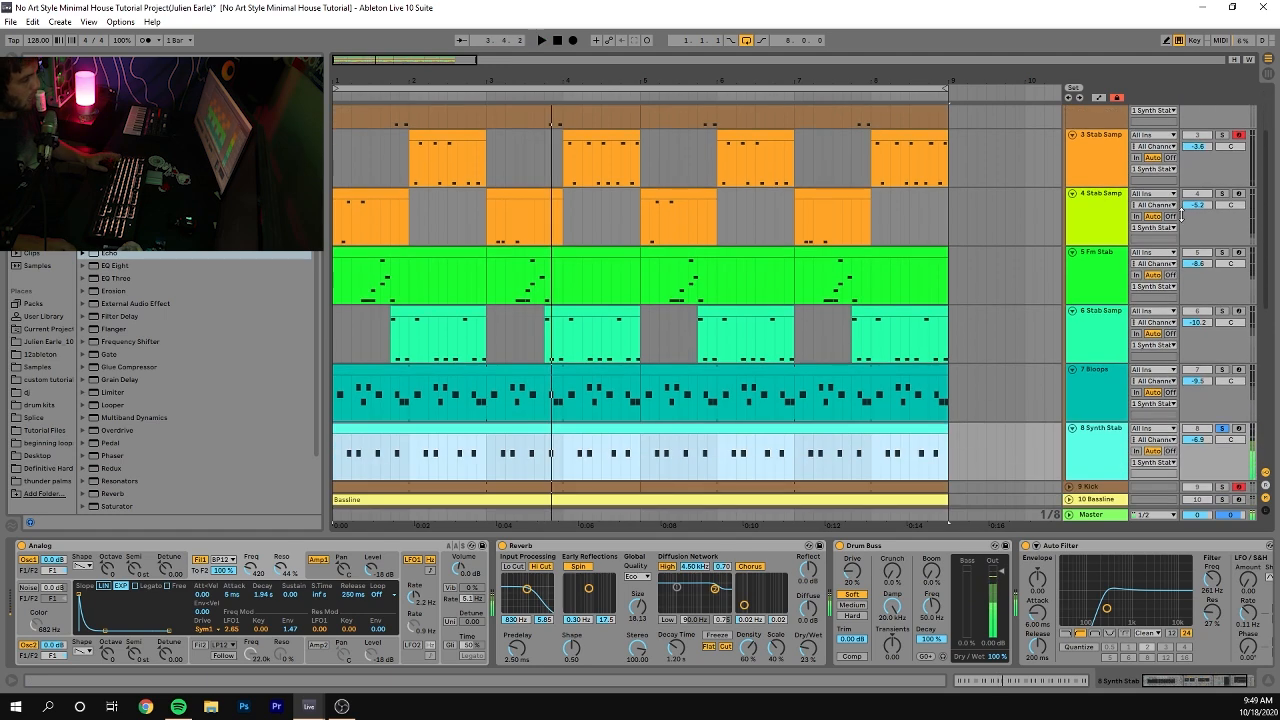
Solo the Synth Stabs group and audition all its layers together.
{"action": "scroll", "coordinate": [1203, 174], "scroll_direction": "up", "scroll_amount": 2}
{"action": "left_click", "coordinate": [1221, 112]}
{"action": "scroll", "coordinate": [1215, 250], "scroll_direction": "down", "scroll_amount": 2}
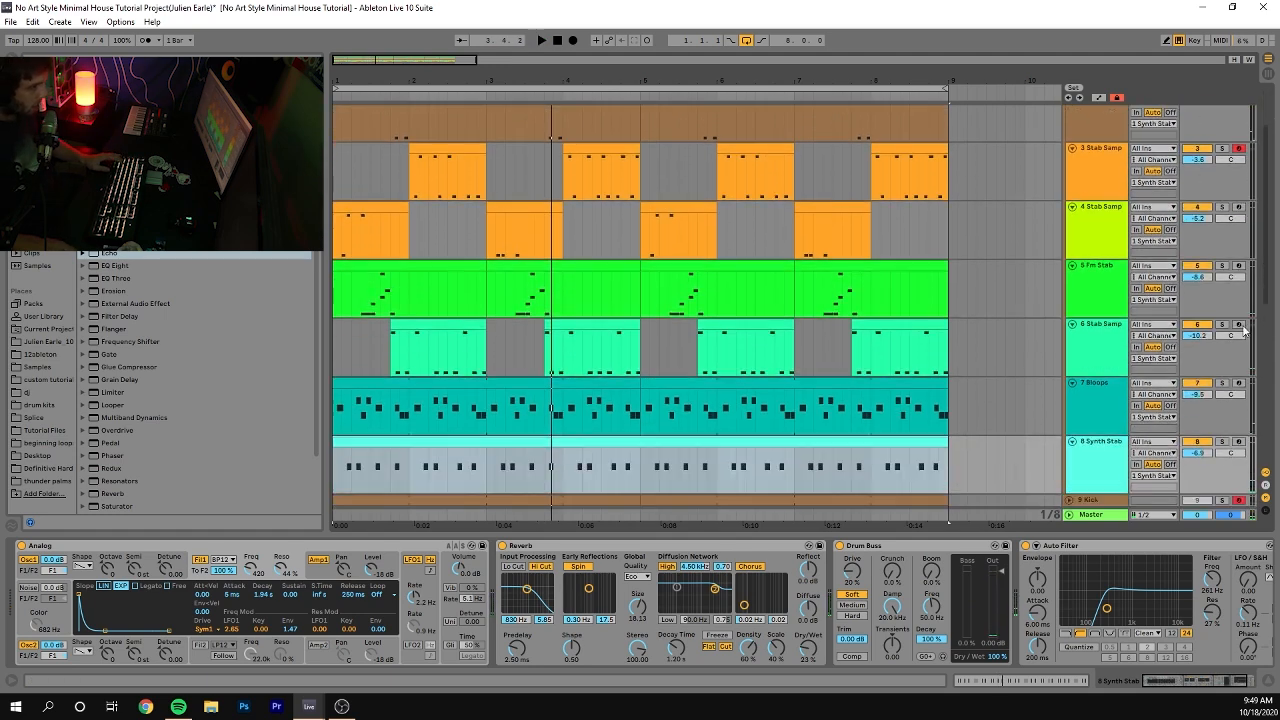
{"action": "key", "text": "space"}
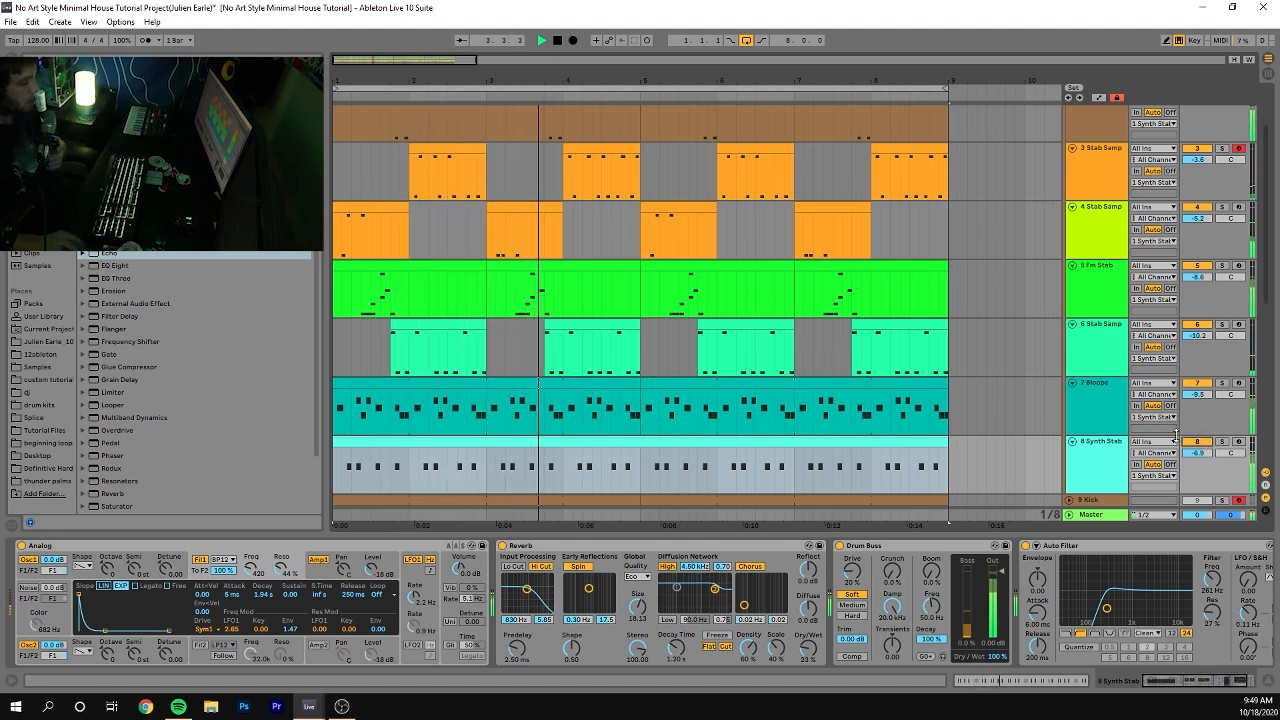
{"action": "left_click", "coordinate": [1108, 460]}
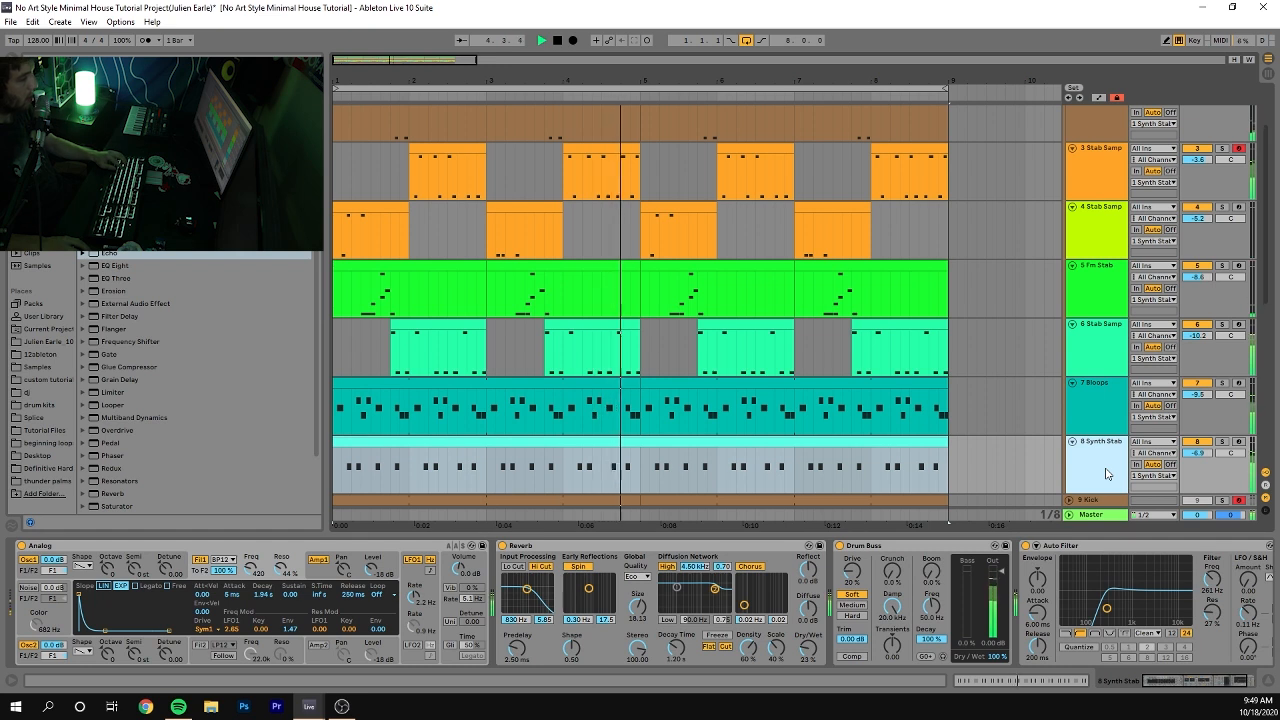
{"action": "key", "text": "space"}
Solo 8 Synth Stab again, examine the MIDI notes of its clip and return to its device chain.
{"action": "left_click", "coordinate": [1197, 500]}
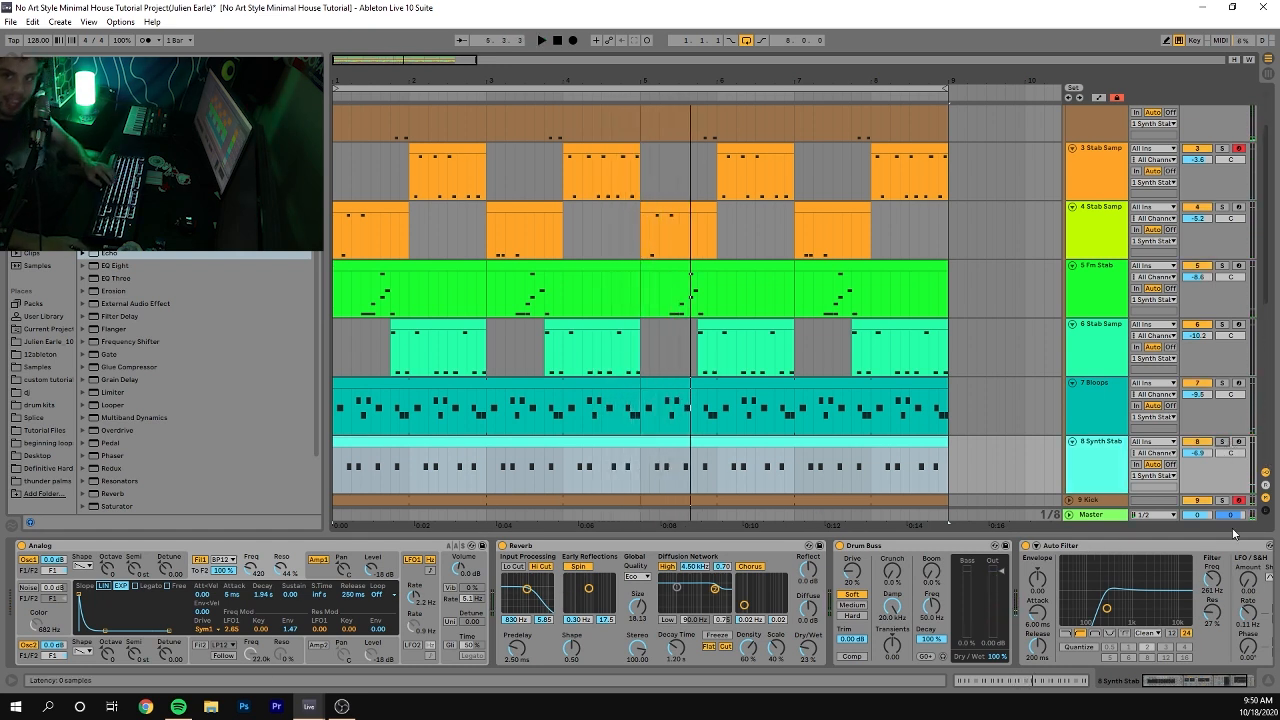
{"action": "left_click", "coordinate": [1219, 443]}
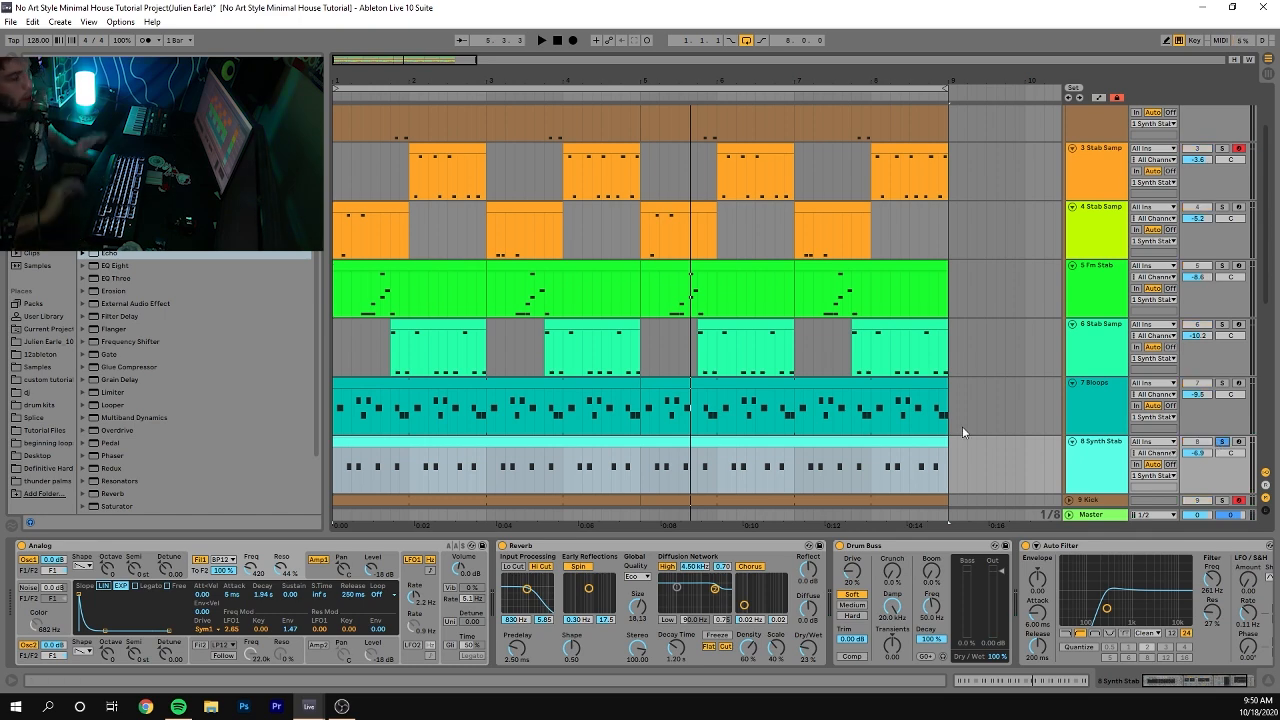
{"action": "double_click", "coordinate": [424, 440]}
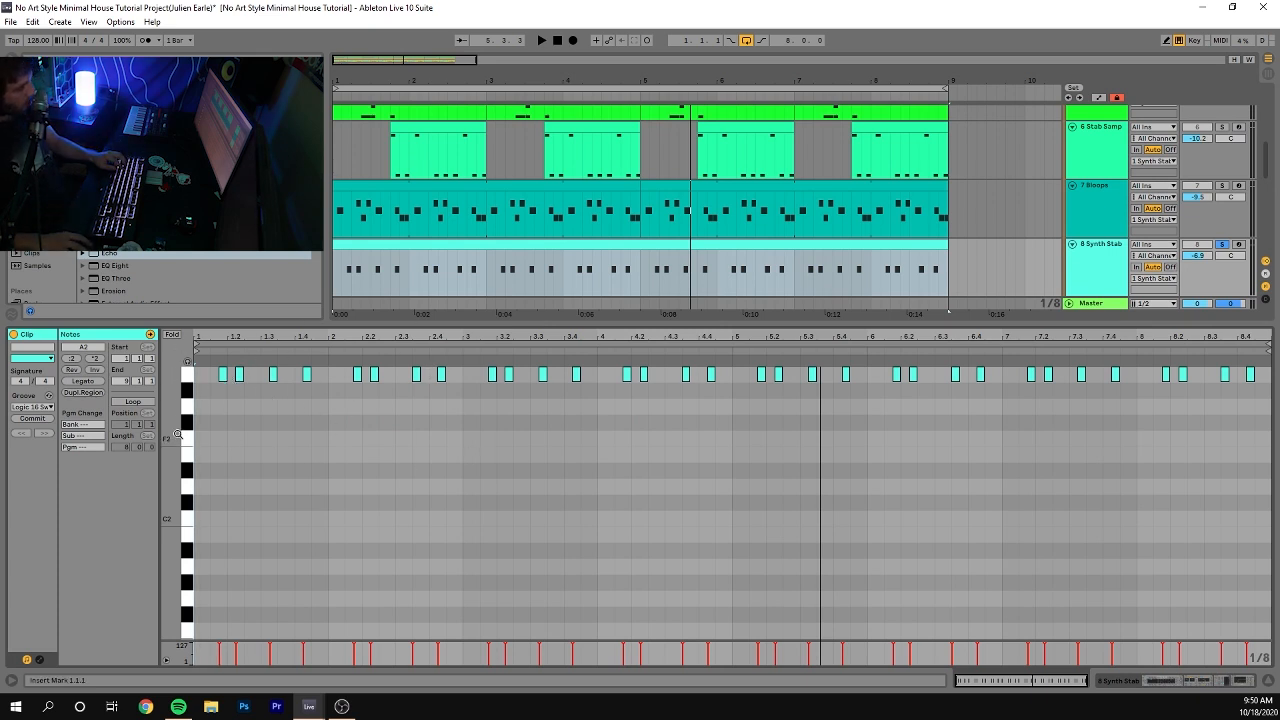
{"action": "double_click", "coordinate": [1111, 268]}
{"action": "left_click", "coordinate": [779, 244]}
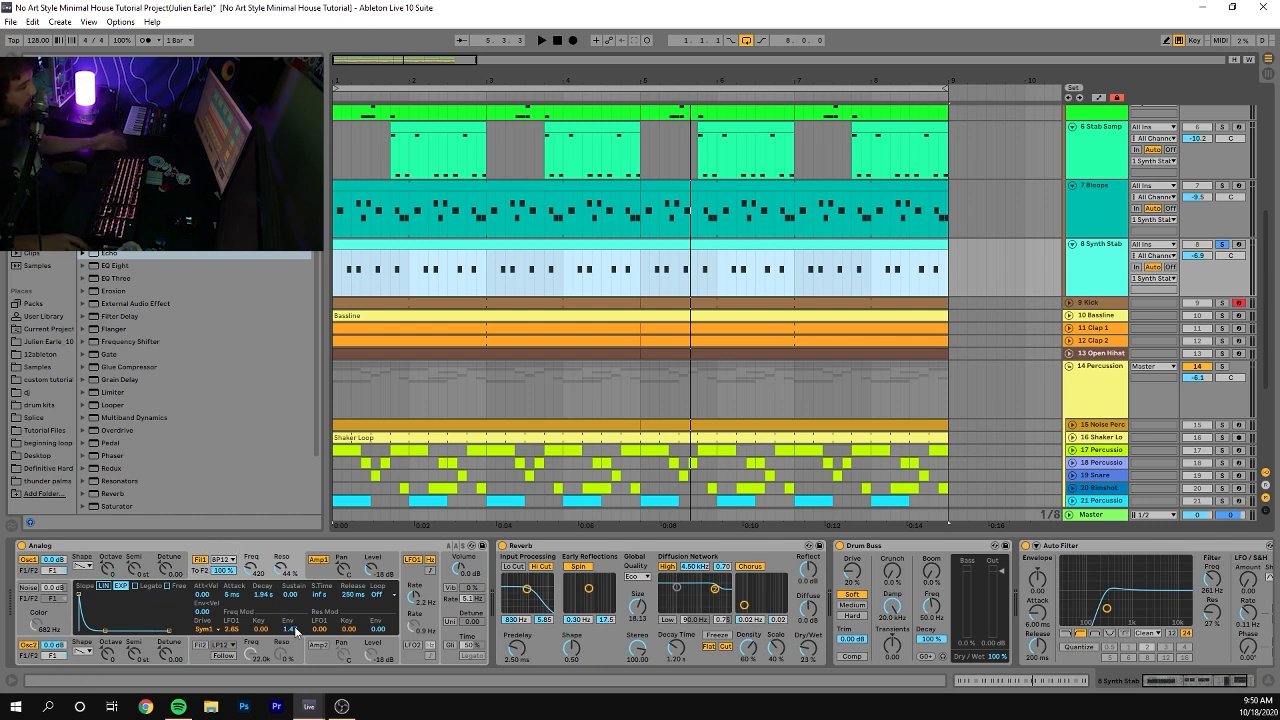
Examine the 8 Synth Stab Analog's amplifier envelope and LFO settings, and the effects through Auto Filter.
{"action": "scroll", "coordinate": [996, 240], "scroll_direction": "up", "scroll_amount": 3}
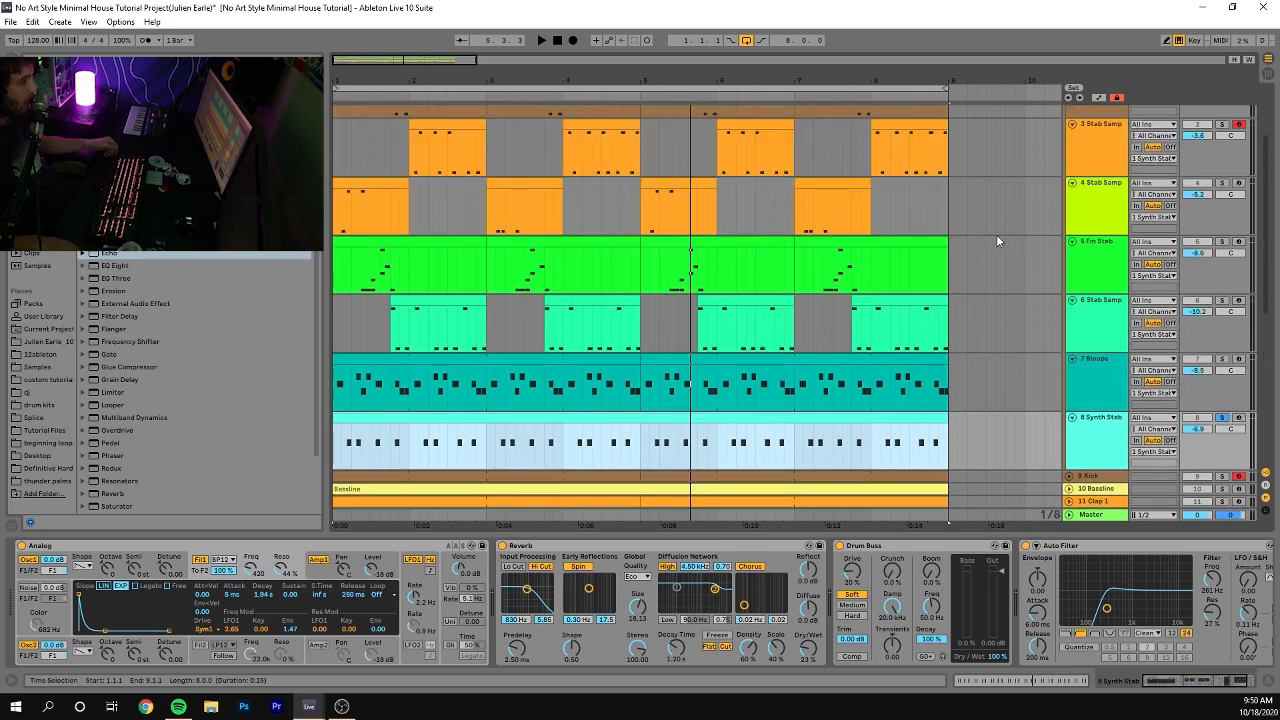
{"action": "scroll", "coordinate": [993, 238], "scroll_direction": "down", "scroll_amount": 4}
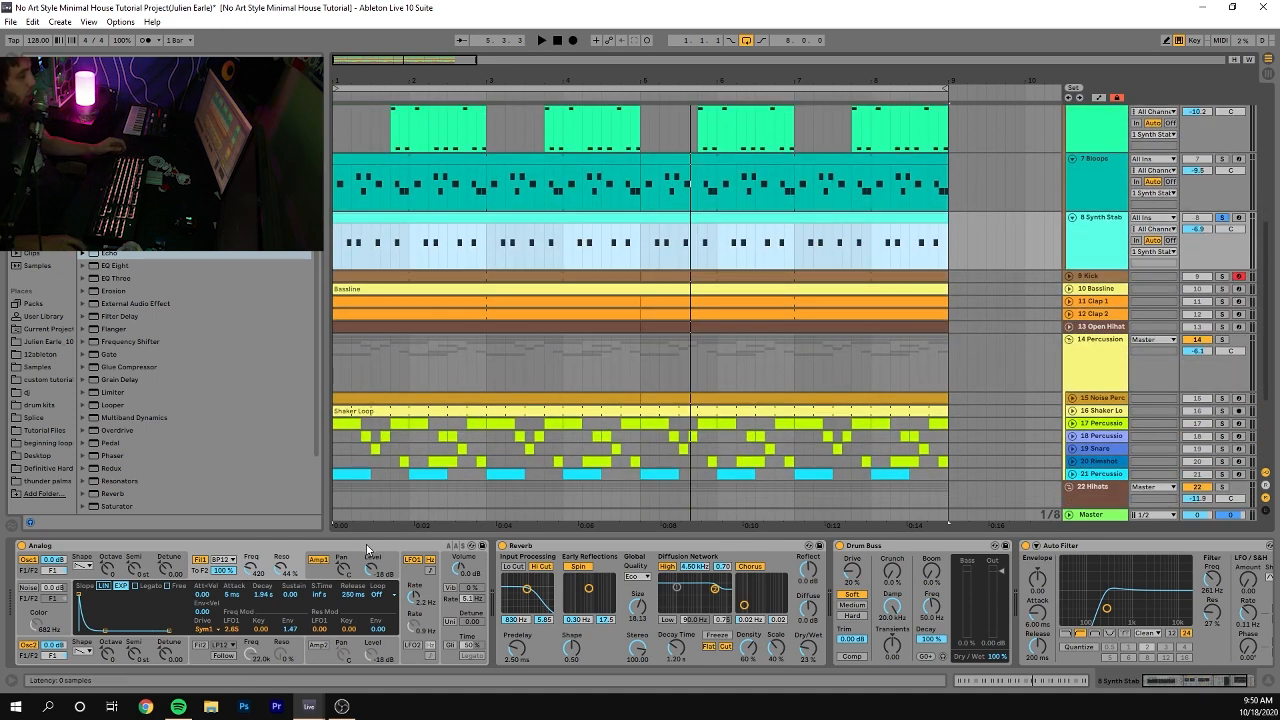
{"action": "left_click", "coordinate": [323, 576]}
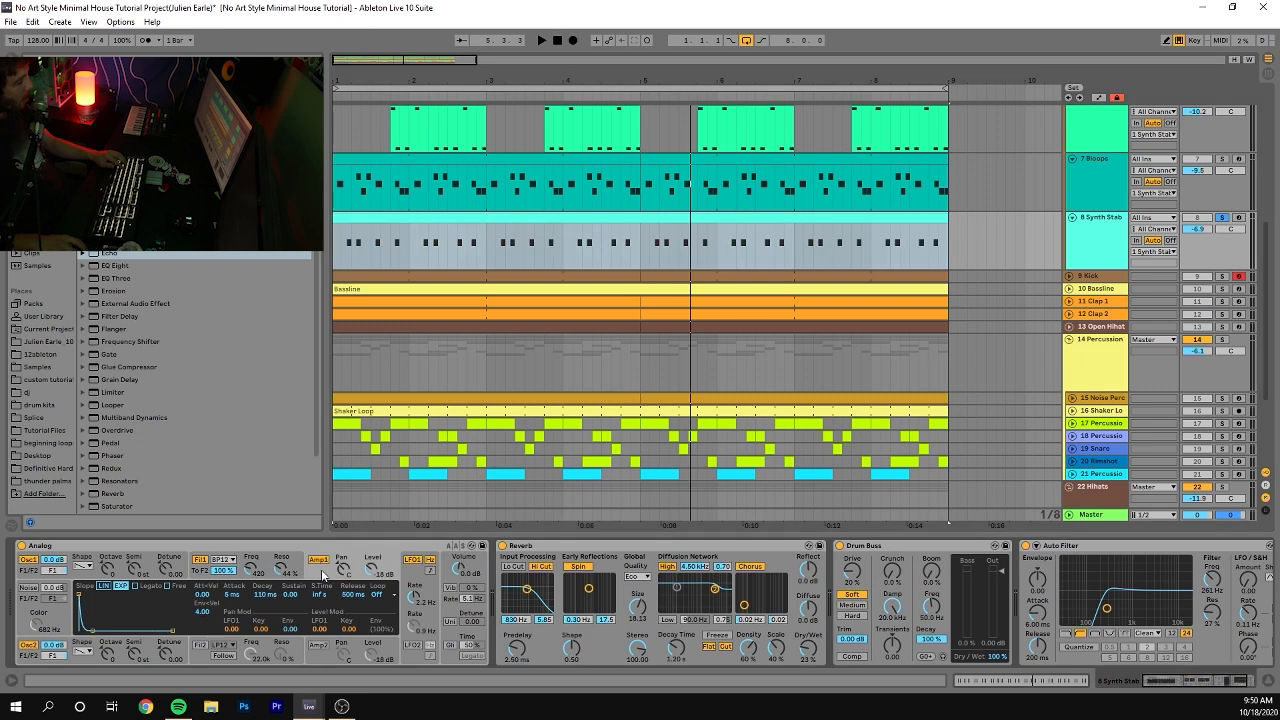
{"action": "left_click", "coordinate": [421, 618]}
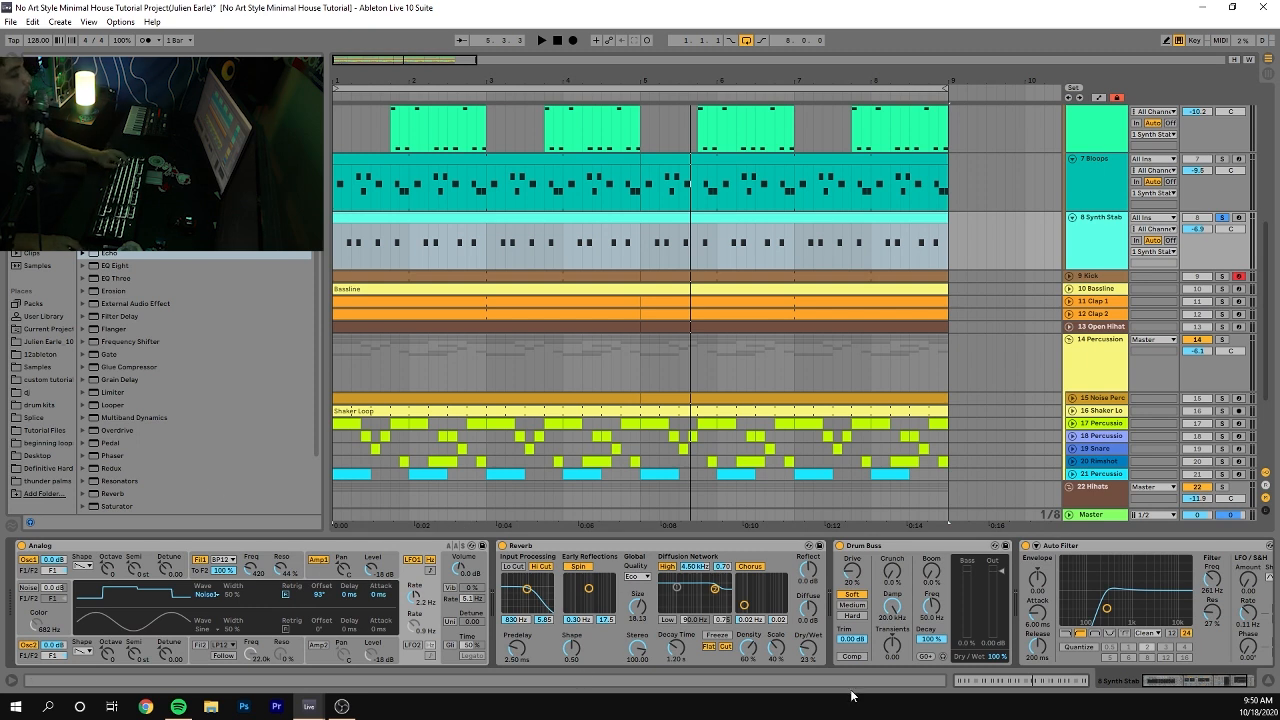
{"action": "scroll", "coordinate": [850, 590], "scroll_direction": "right", "scroll_amount": 3}
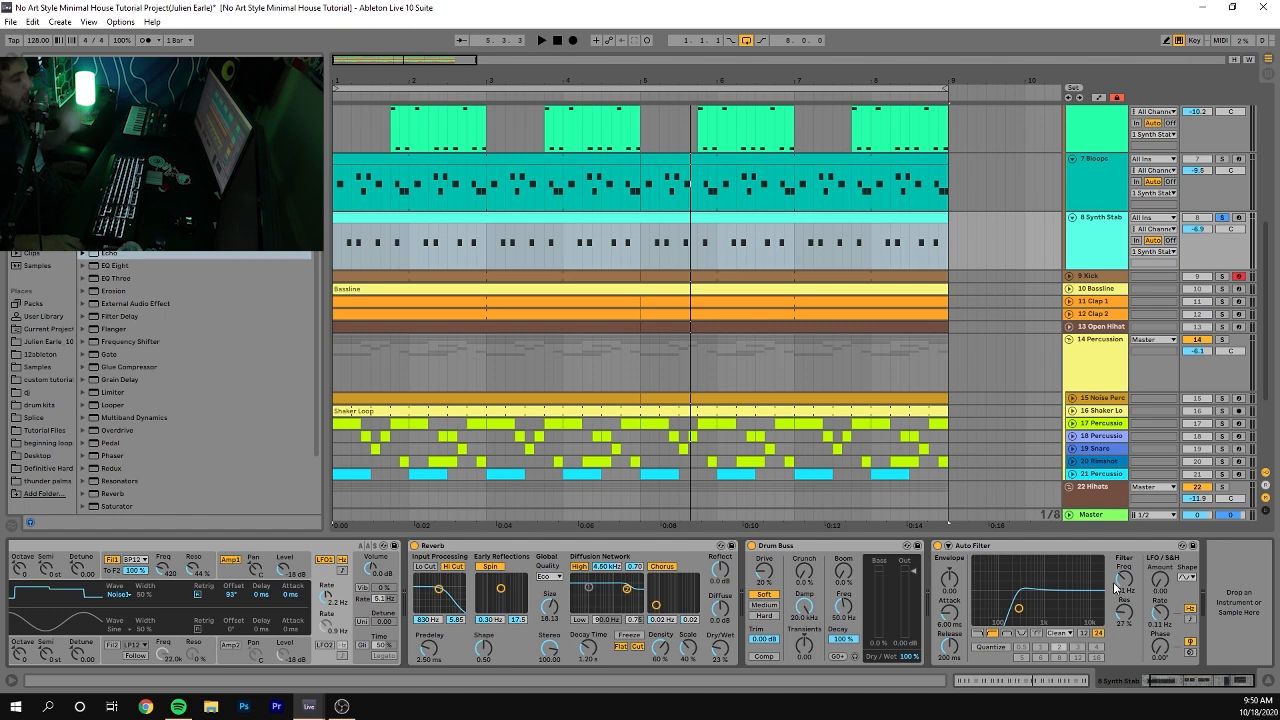
Solo the Synth Stabs group, look over its tracks once more and fold the group.
{"action": "scroll", "coordinate": [1042, 151], "scroll_direction": "up", "scroll_amount": 8}
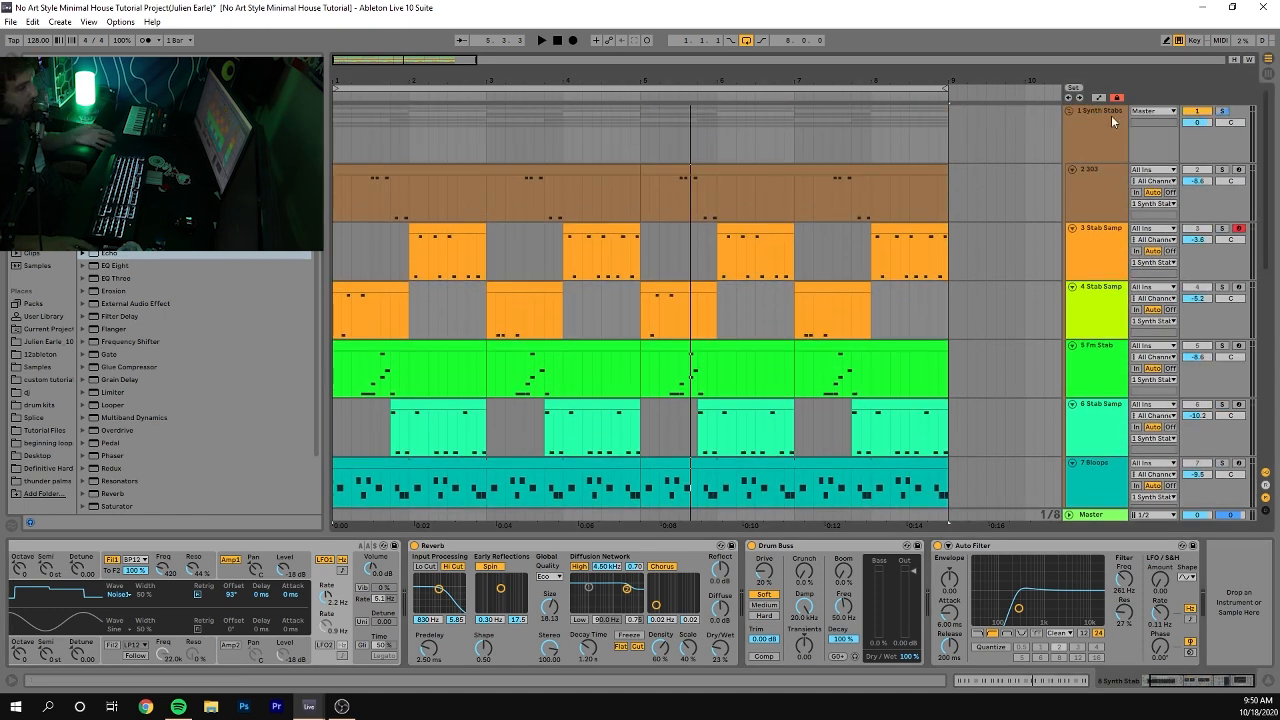
{"action": "left_click", "coordinate": [1113, 121]}
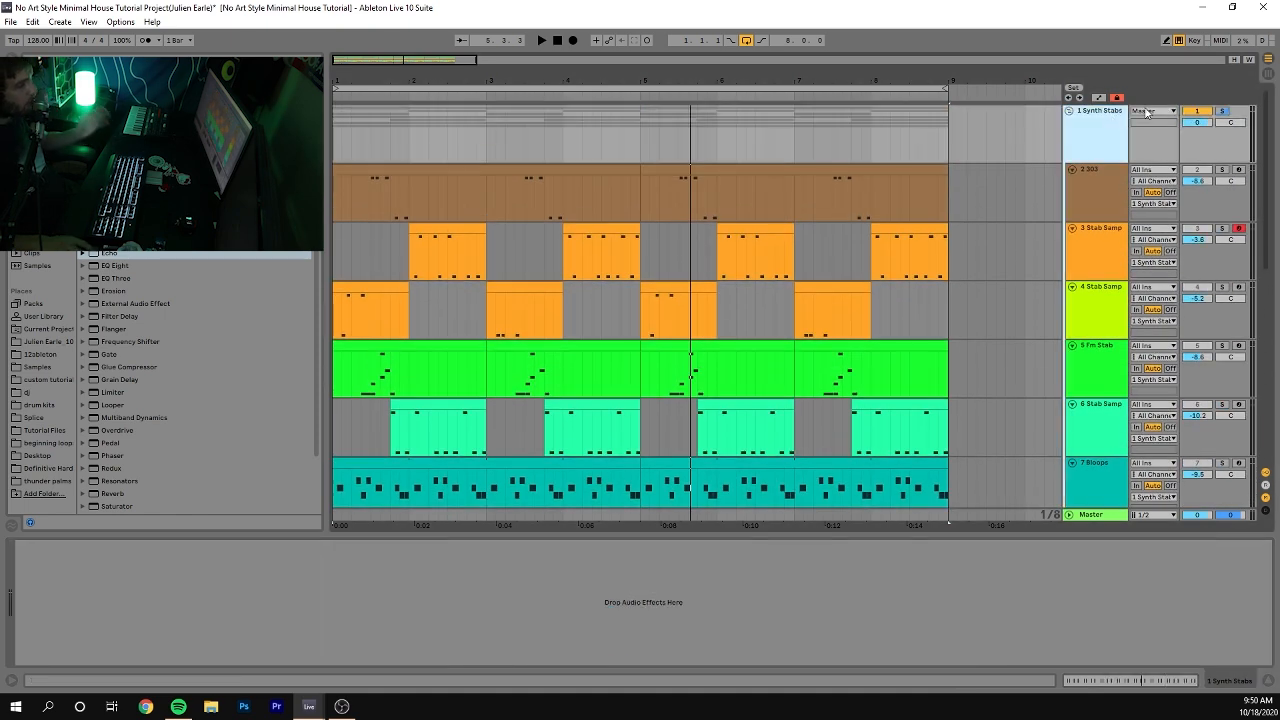
{"action": "left_click", "coordinate": [1068, 110]}
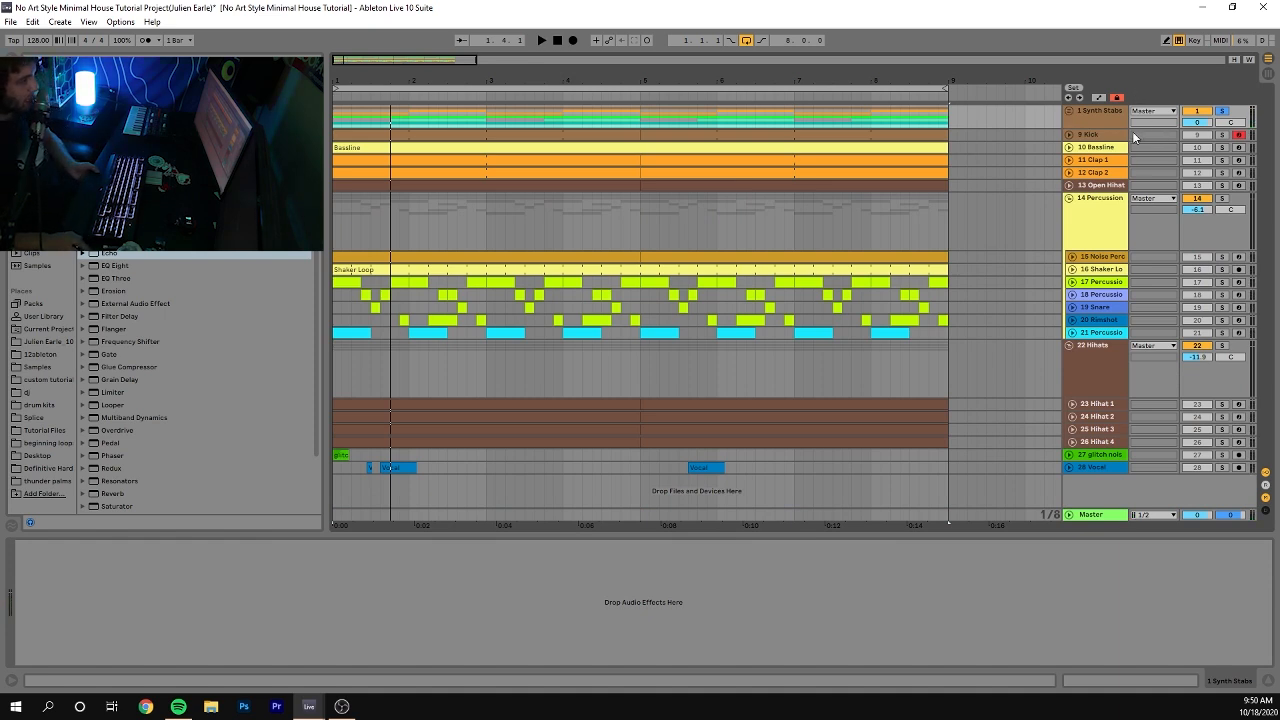
{"action": "left_click", "coordinate": [1068, 110]}
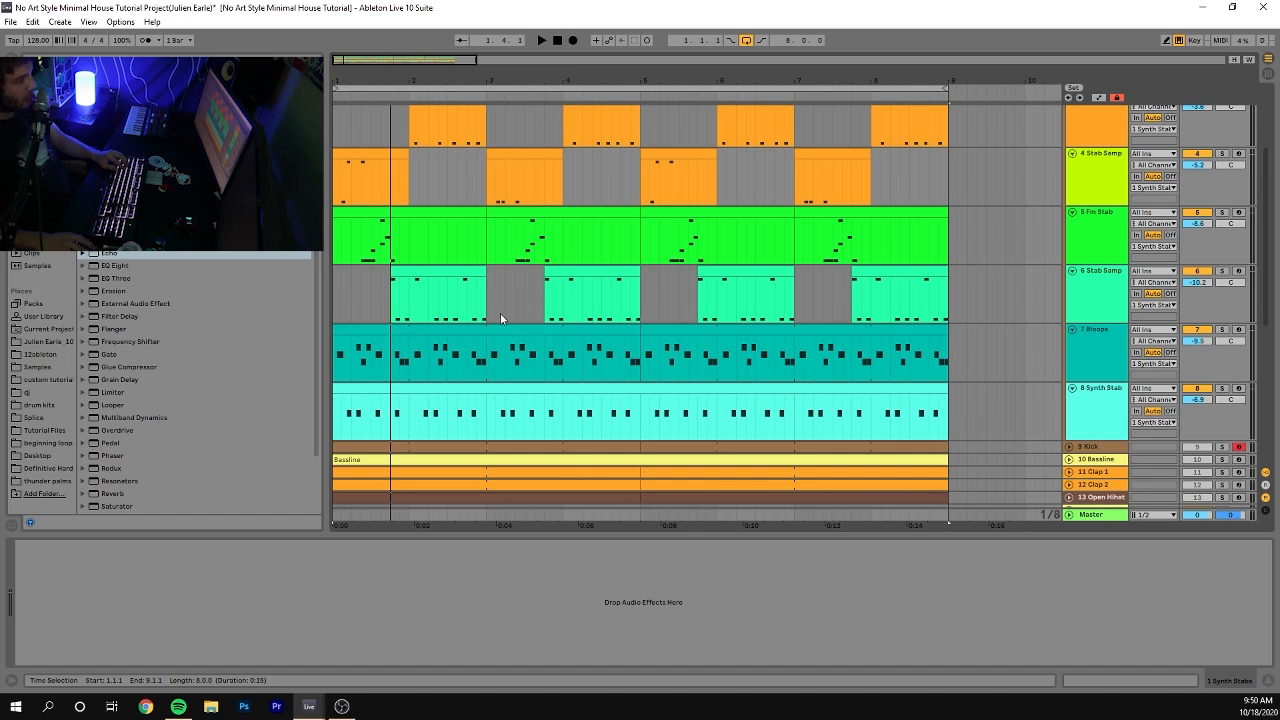
{"action": "scroll", "coordinate": [750, 350], "scroll_direction": "up", "scroll_amount": 3}
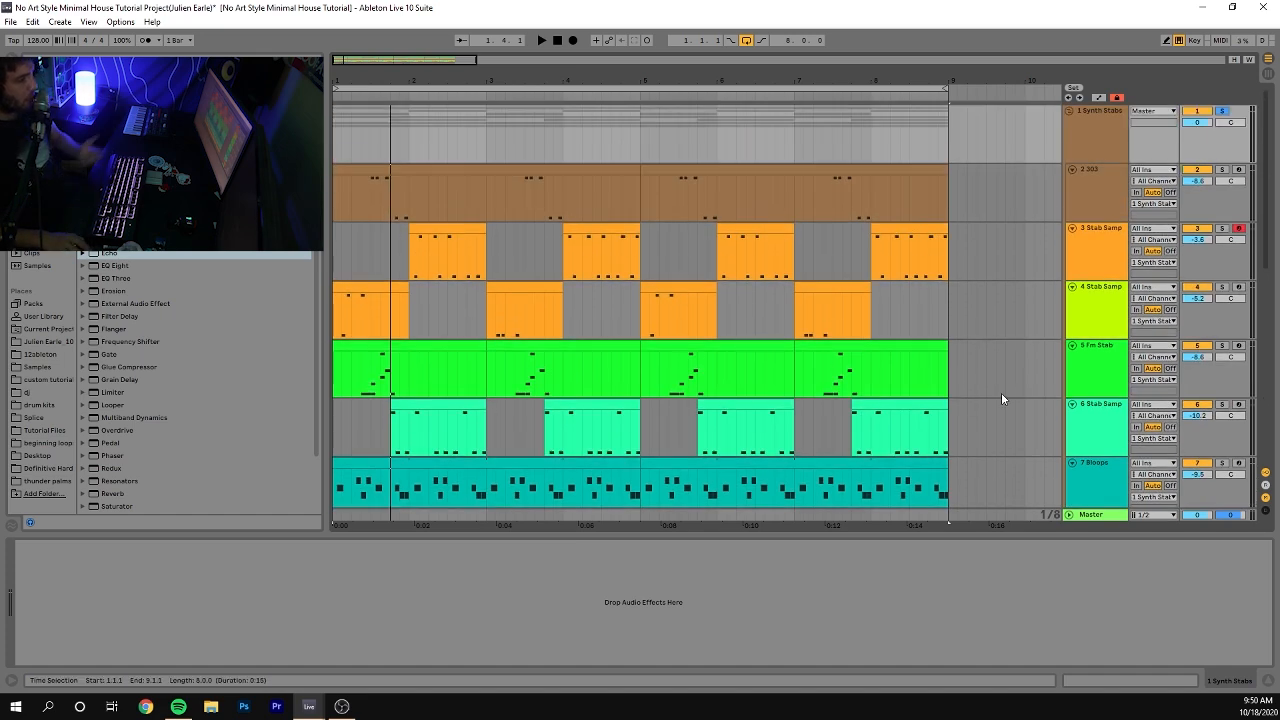
{"action": "left_click", "coordinate": [1068, 111]}
Solo the 9 Kick track, display its Simpler, audition it and return playback to the start.
{"action": "left_click", "coordinate": [1092, 135]}
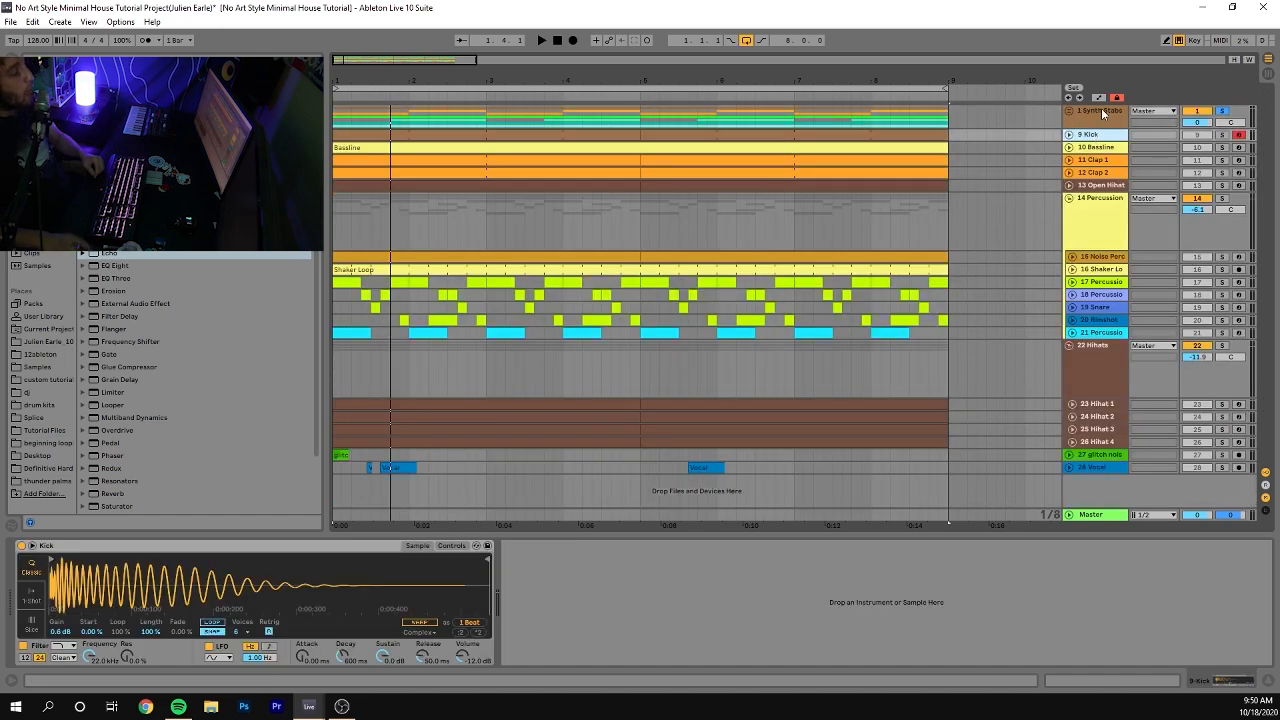
{"action": "left_click", "coordinate": [1222, 135]}
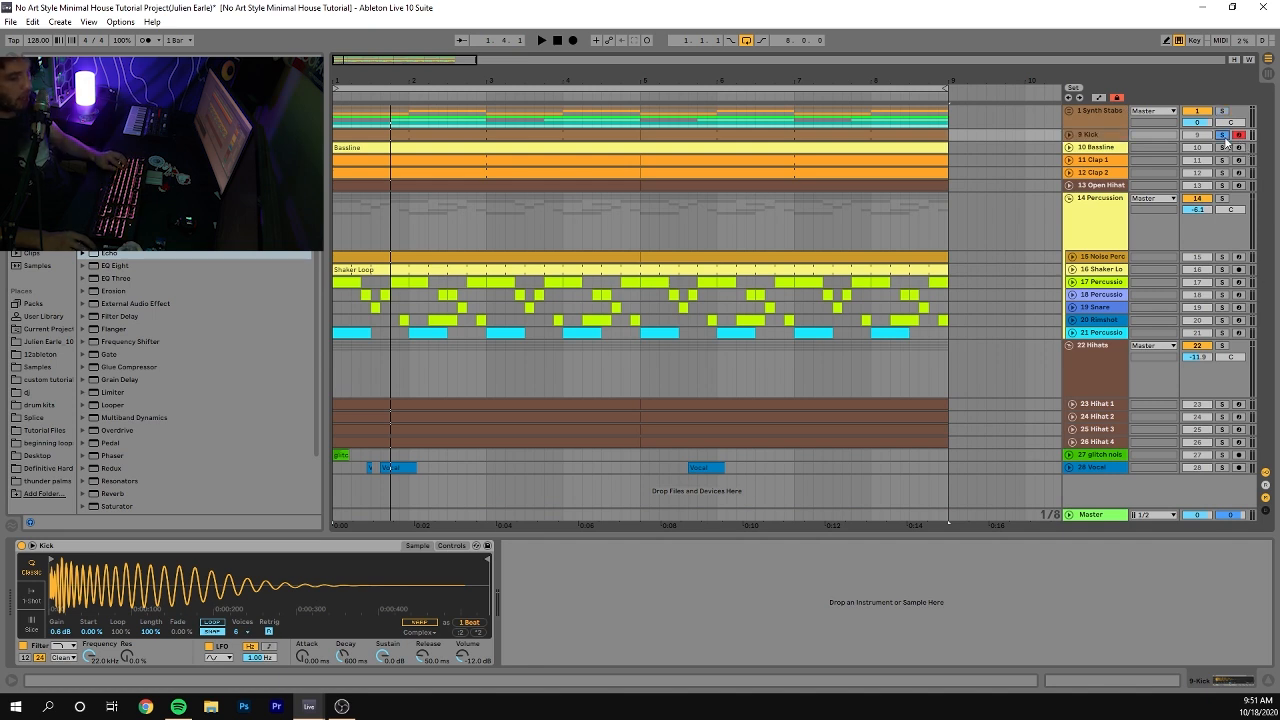
{"action": "key", "text": "space"}
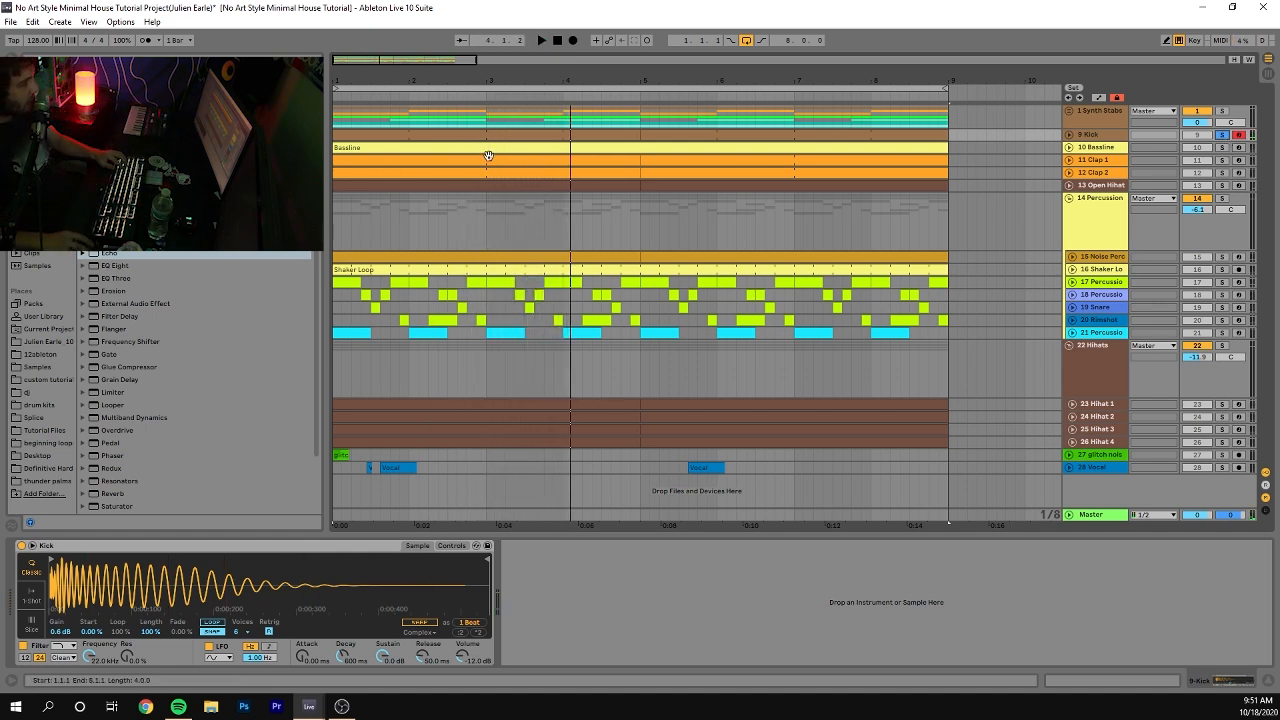
{"action": "left_click", "coordinate": [557, 41]}
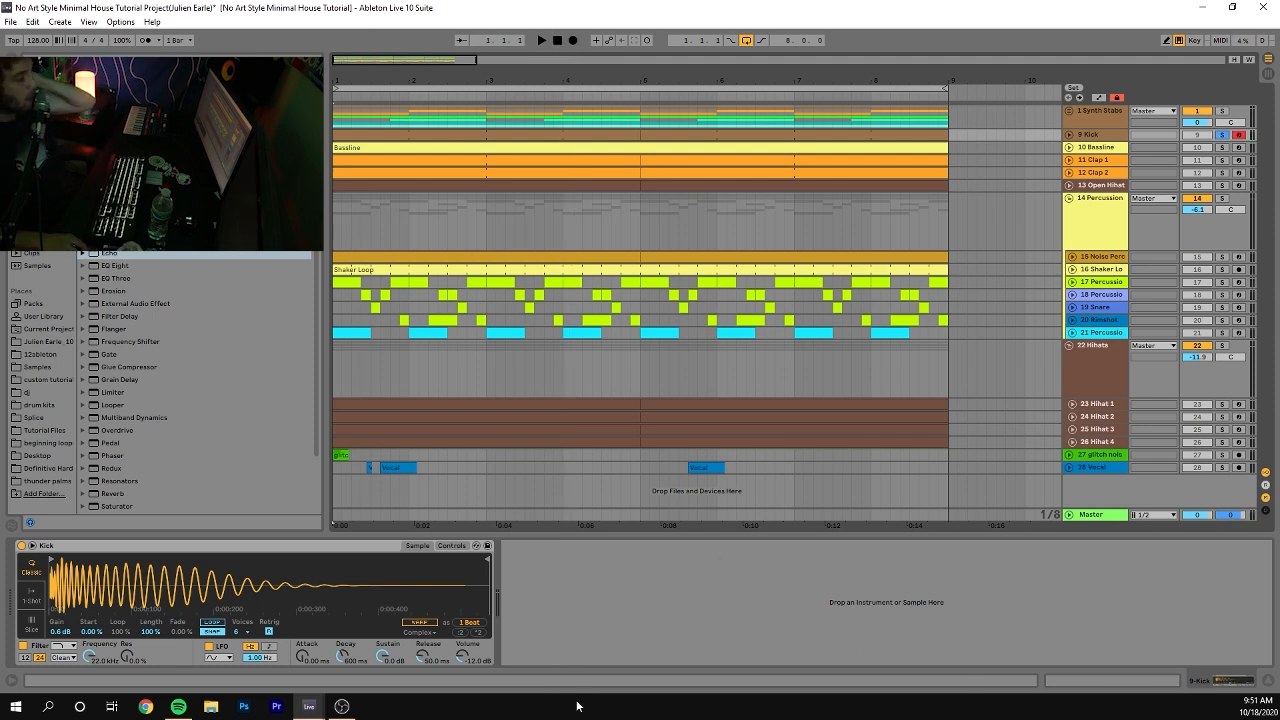
Unfold the 9 Kick track and briefly audition its note pattern in solo.
{"action": "left_click", "coordinate": [1069, 135]}
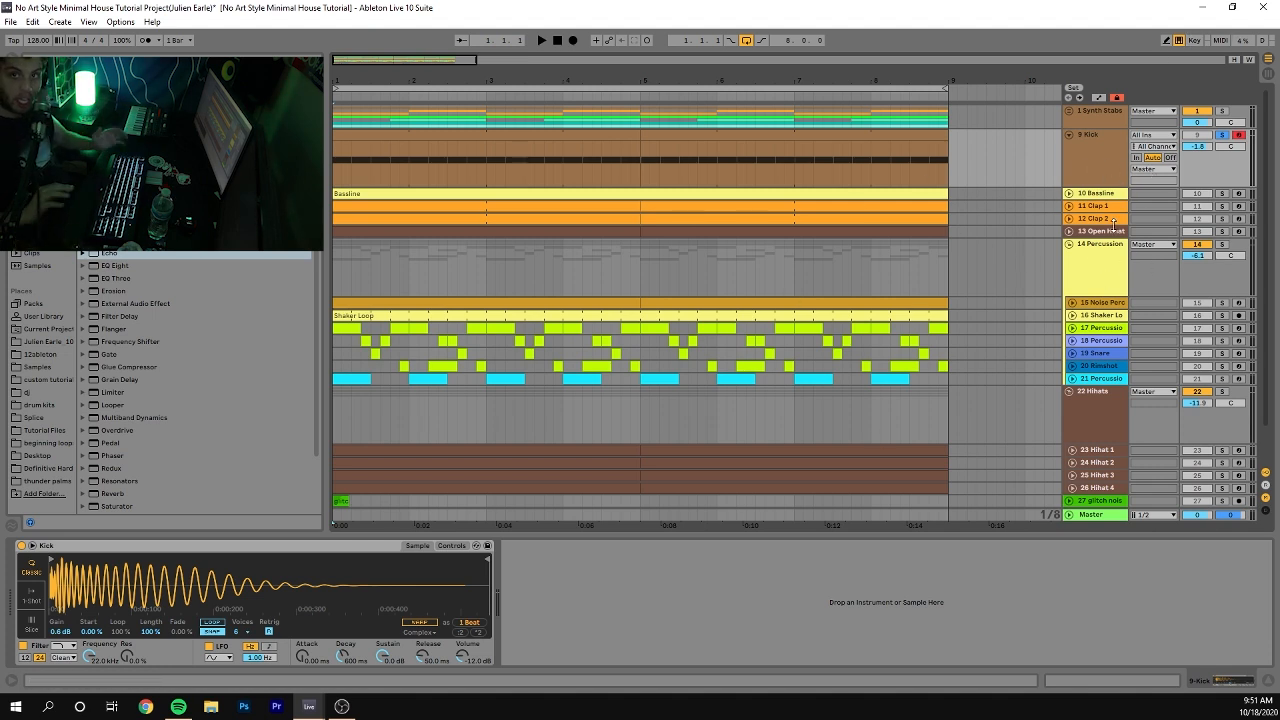
{"action": "left_click", "coordinate": [1107, 179]}
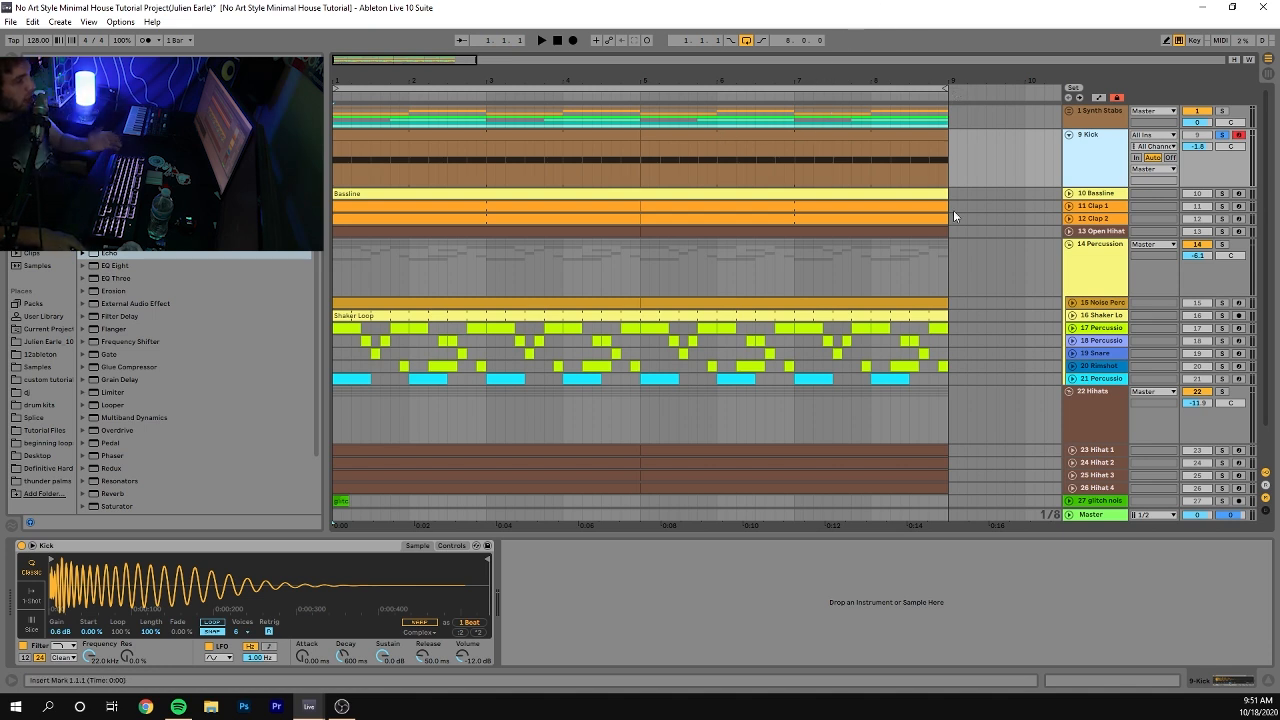
{"action": "key", "text": "space"}
{"action": "key", "text": "space"}
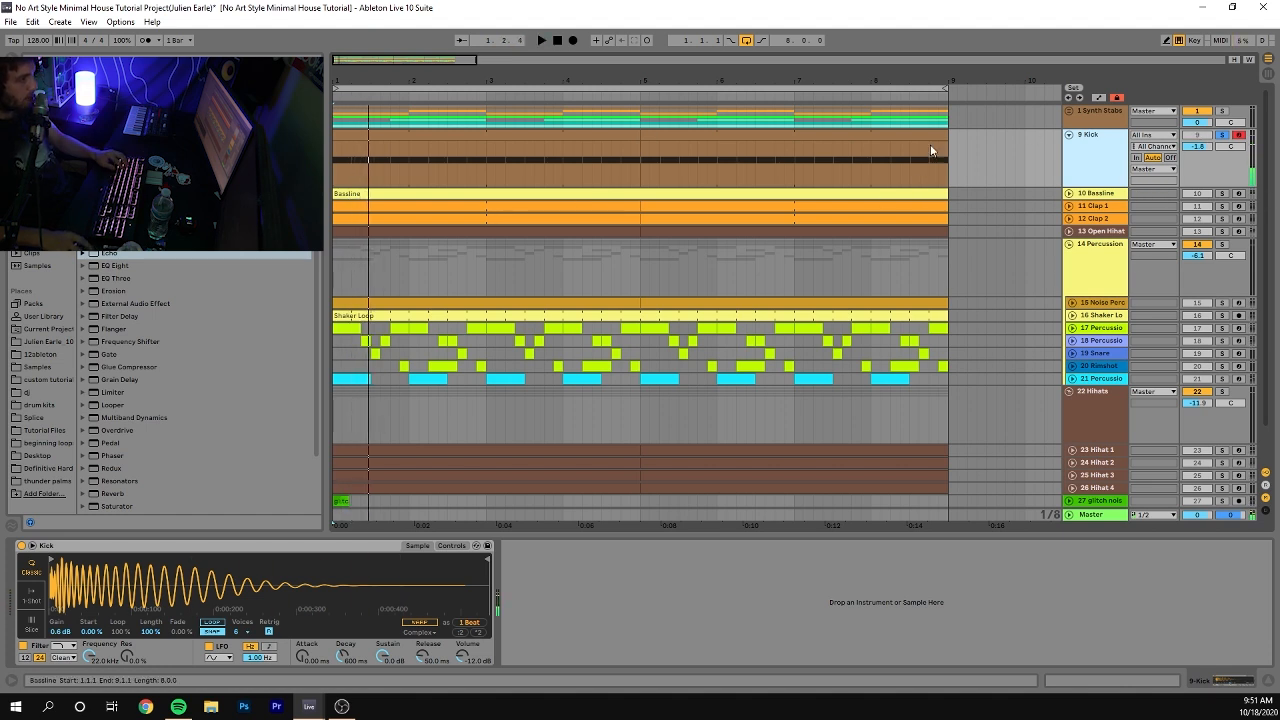
Take 9 Kick out of solo and audition it within the full mix.
{"action": "left_click", "coordinate": [1220, 136]}
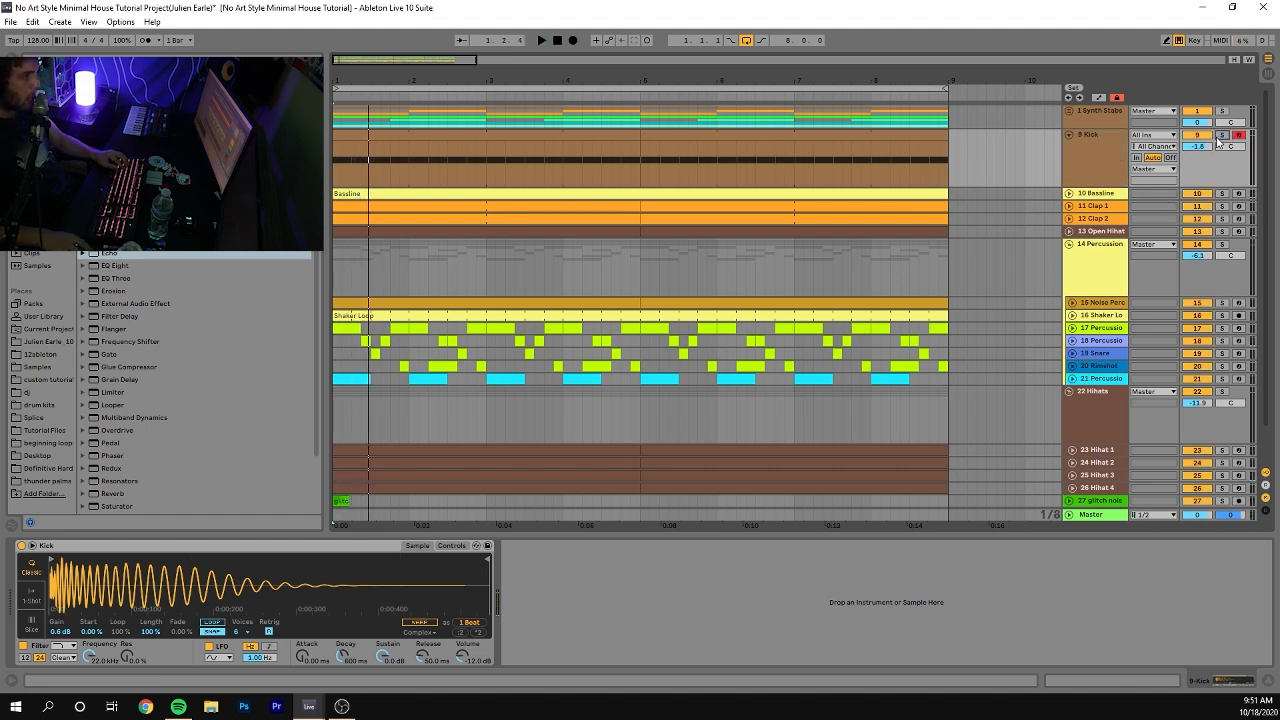
{"action": "left_click", "coordinate": [1075, 168]}
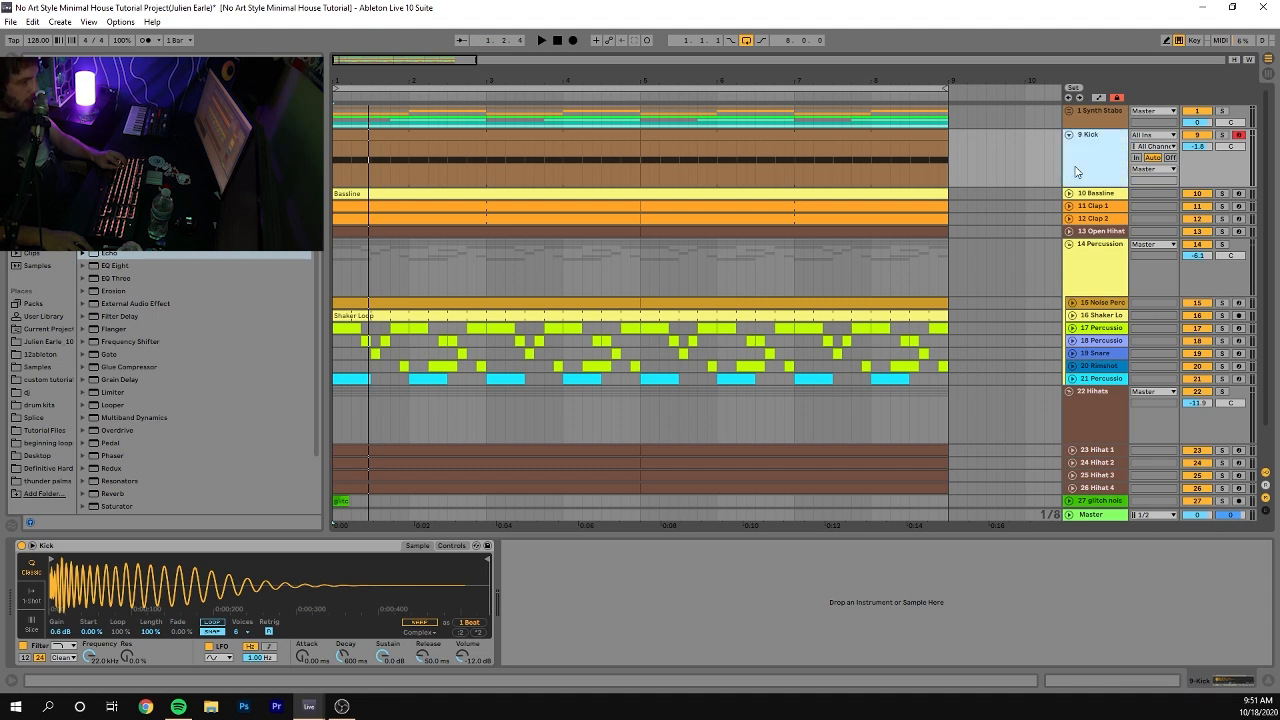
{"action": "key", "text": "space"}
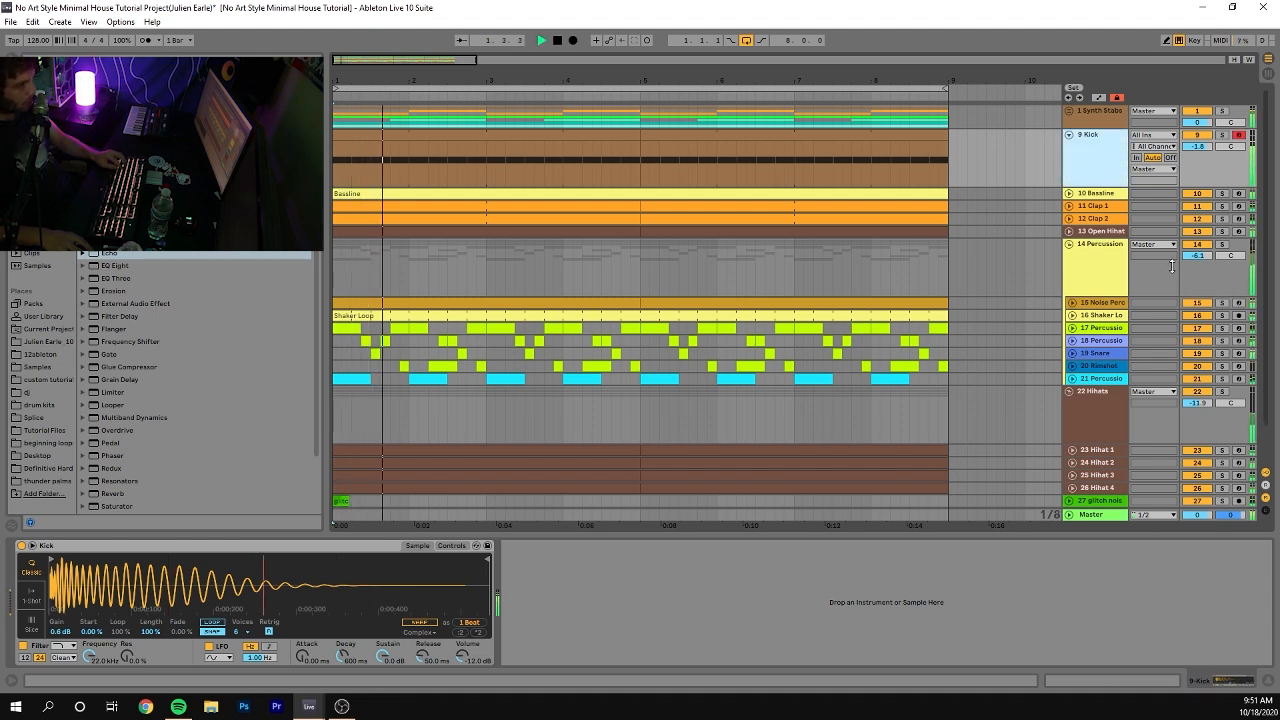
{"action": "key", "text": "space"}
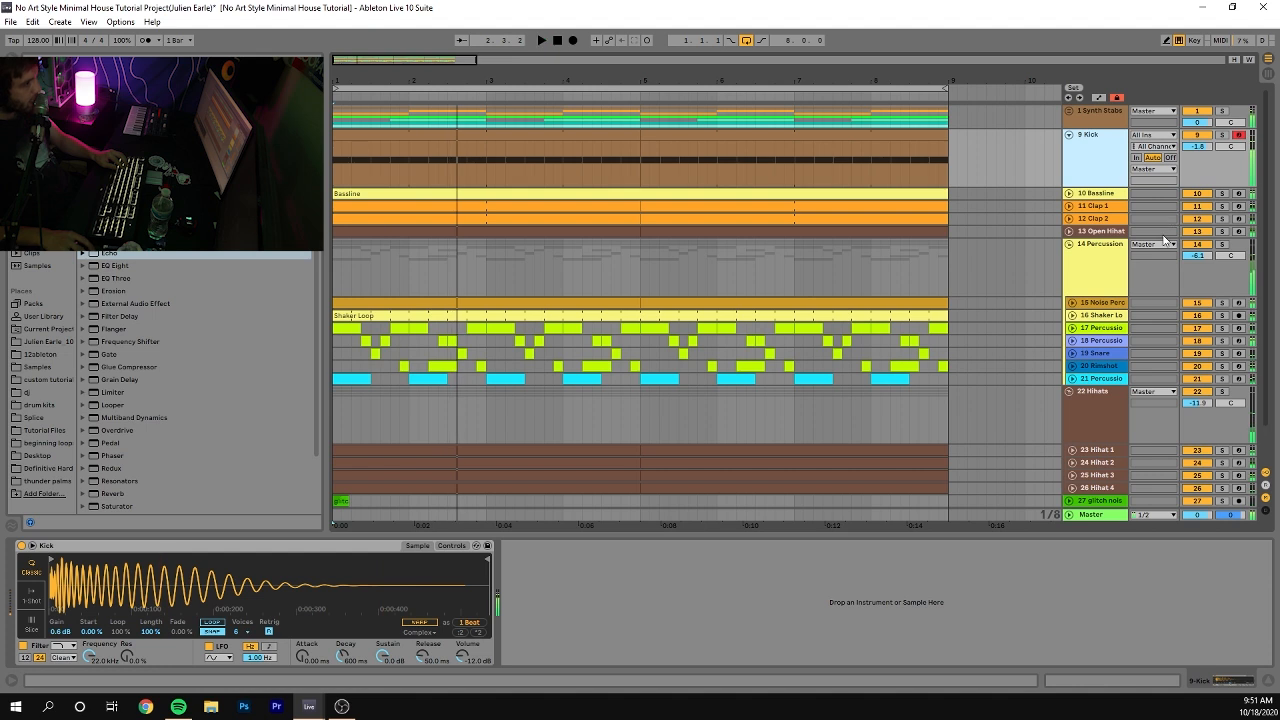
{"action": "key", "text": "space"}
Display the 10 Bassline devices, then unfold and solo the track.
{"action": "left_click", "coordinate": [1093, 194]}
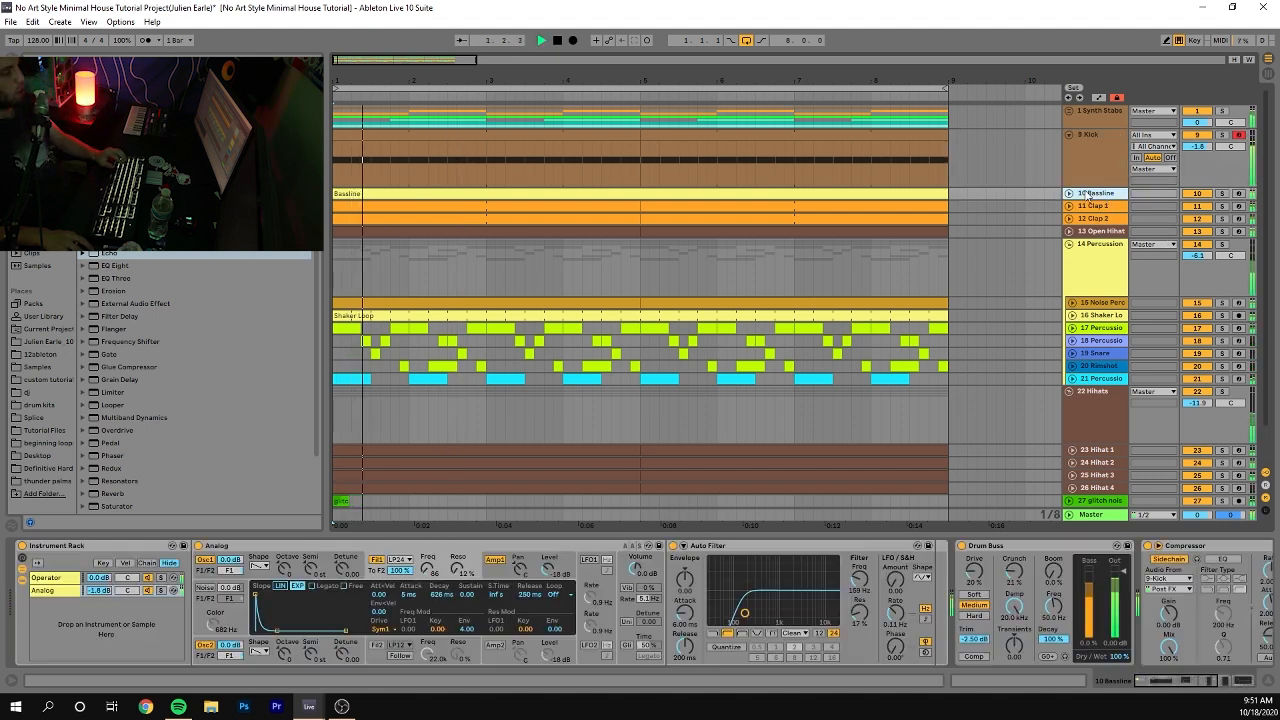
{"action": "left_click", "coordinate": [1069, 193]}
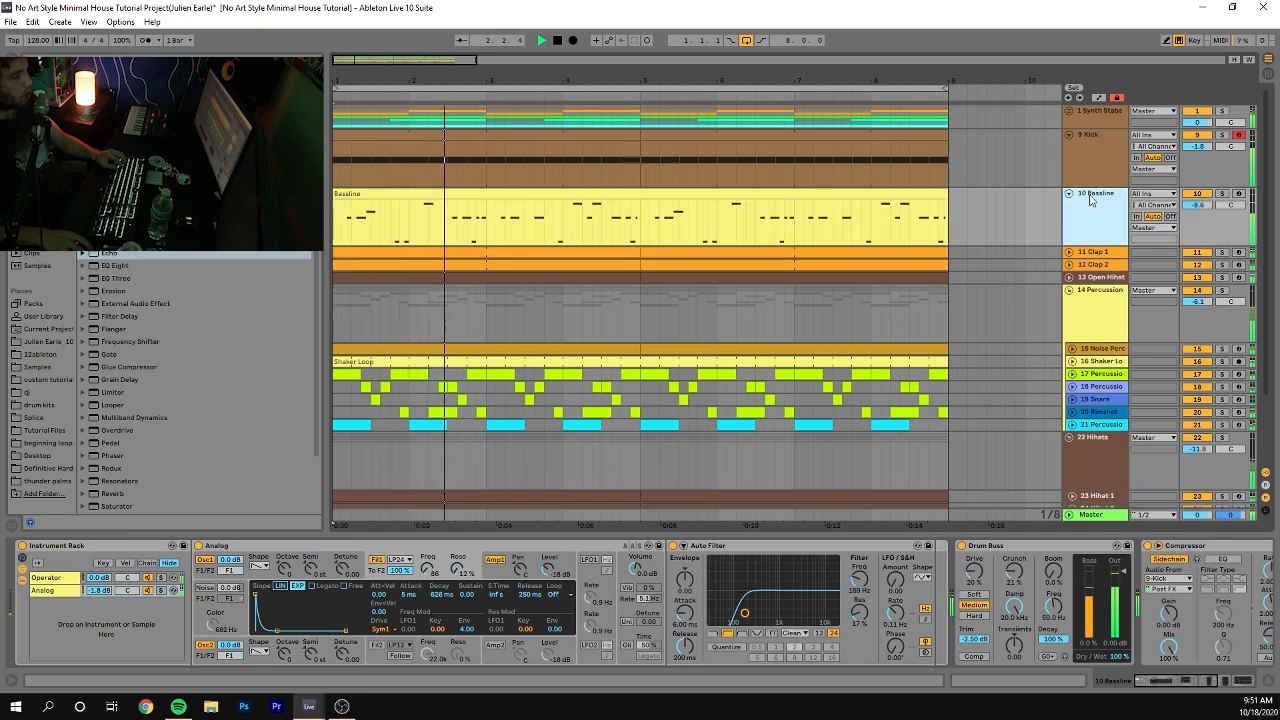
{"action": "left_click", "coordinate": [1221, 195]}
Open the notes of the Bassline clip and audition it in solo.
{"action": "key", "text": "space"}
{"action": "left_click", "coordinate": [362, 187]}
{"action": "double_click", "coordinate": [364, 192]}
{"action": "key", "text": "space"}
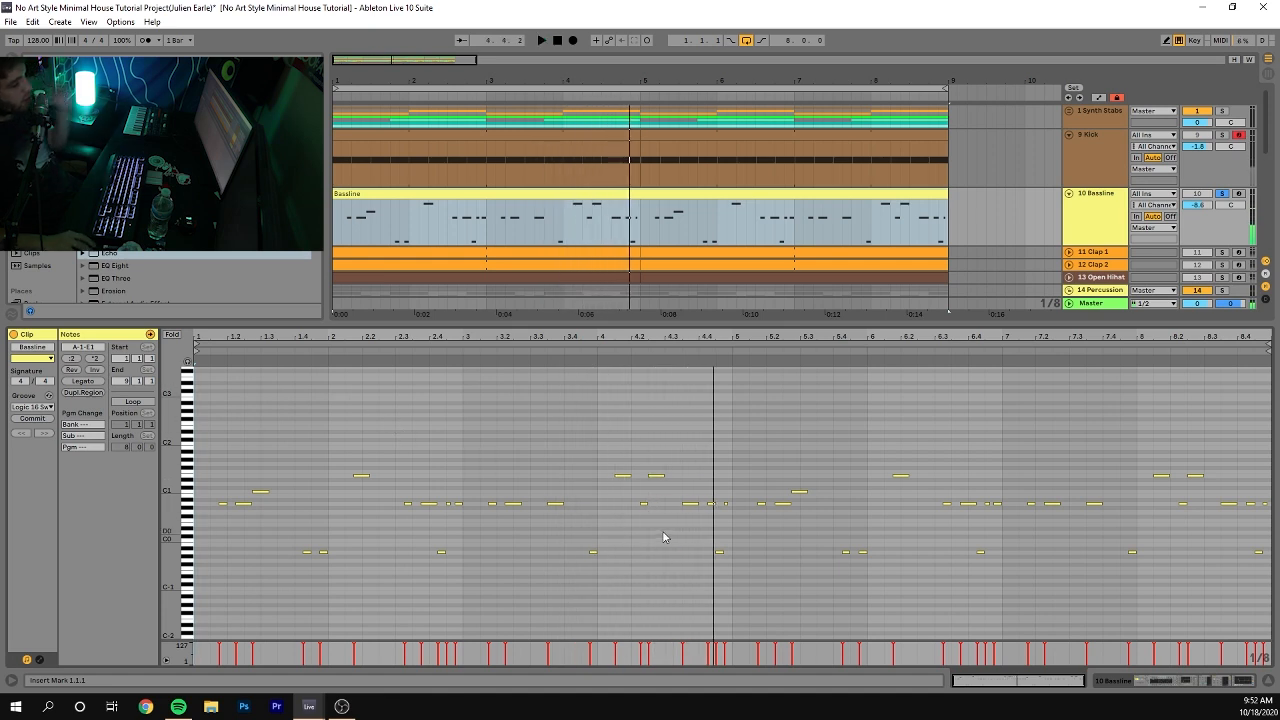
Examine the bassline pattern's individual notes in the first two bars, selecting them up to the high E1 note.
{"action": "left_click", "coordinate": [249, 504]}
{"action": "left_click", "coordinate": [361, 475]}
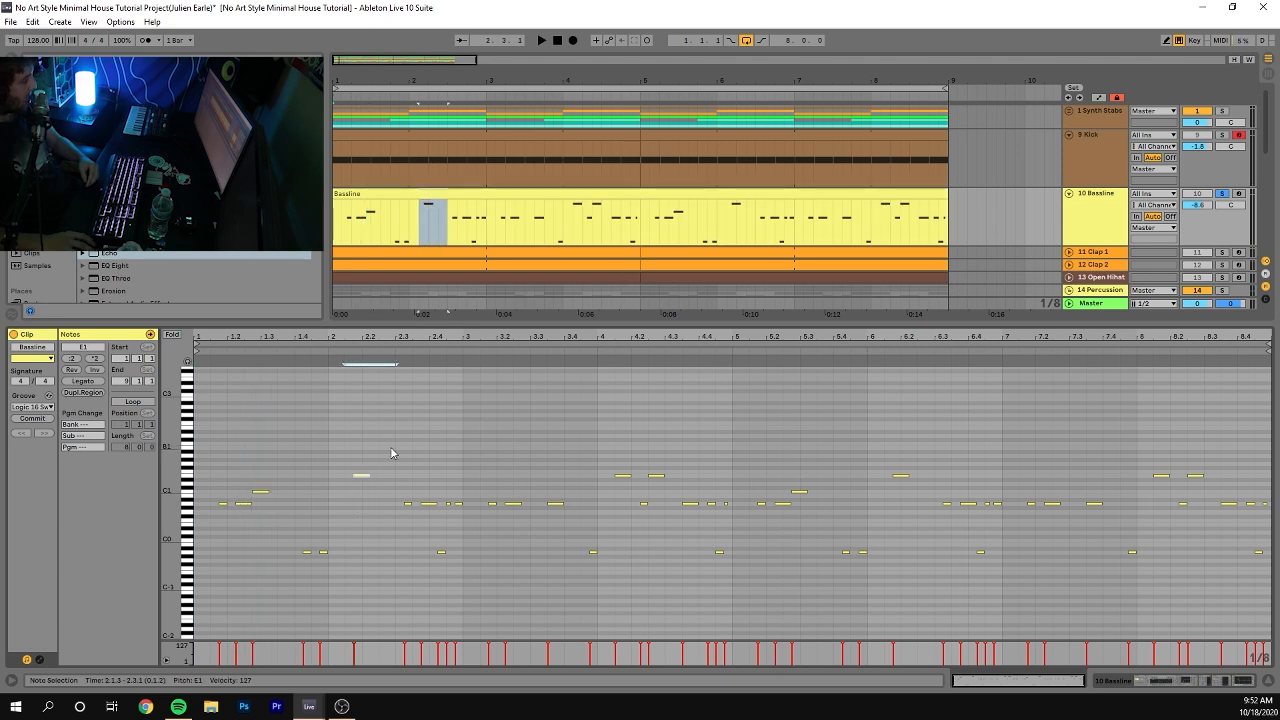
{"action": "left_click_drag", "start_coordinate": [238, 518], "coordinate": [372, 436]}
{"action": "left_click", "coordinate": [237, 520]}
{"action": "left_click", "coordinate": [244, 503]}
{"action": "left_click", "coordinate": [260, 491]}
{"action": "left_click_drag", "start_coordinate": [375, 517], "coordinate": [349, 435]}
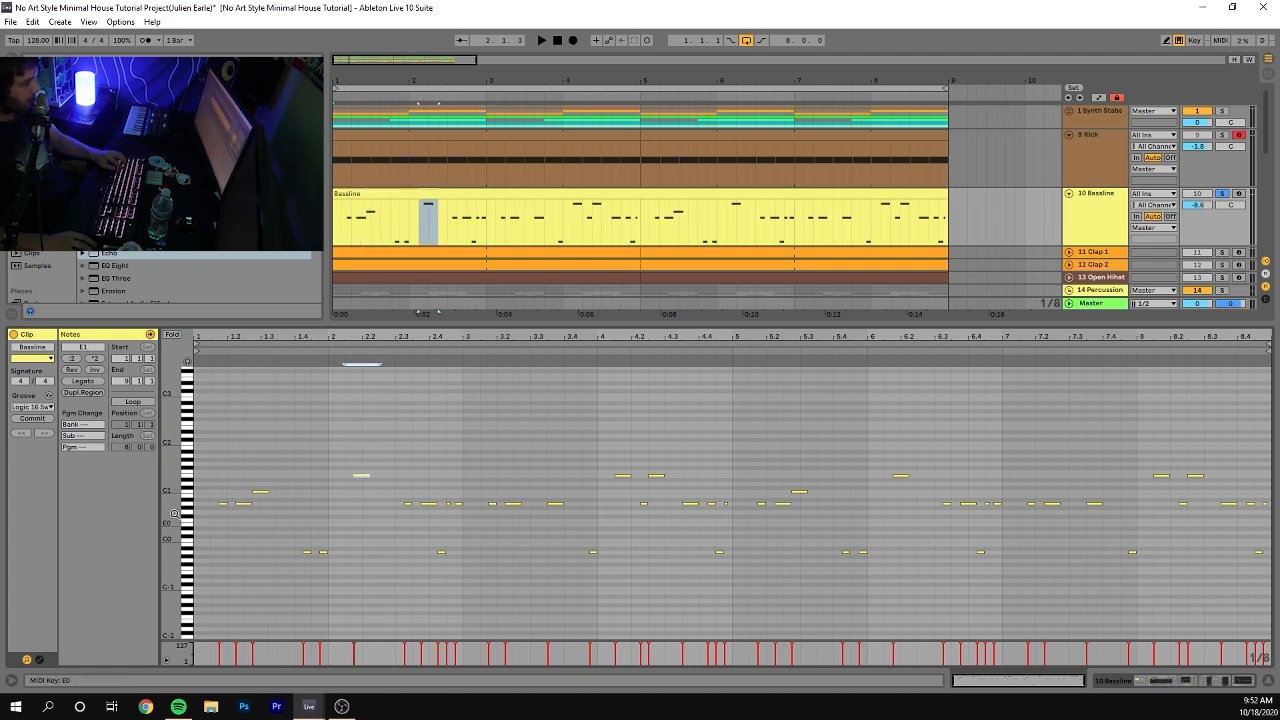
Audition the soloed bassline and select all of its low A-1 notes from the first bar through the end of the clip.
{"action": "key", "text": "space"}
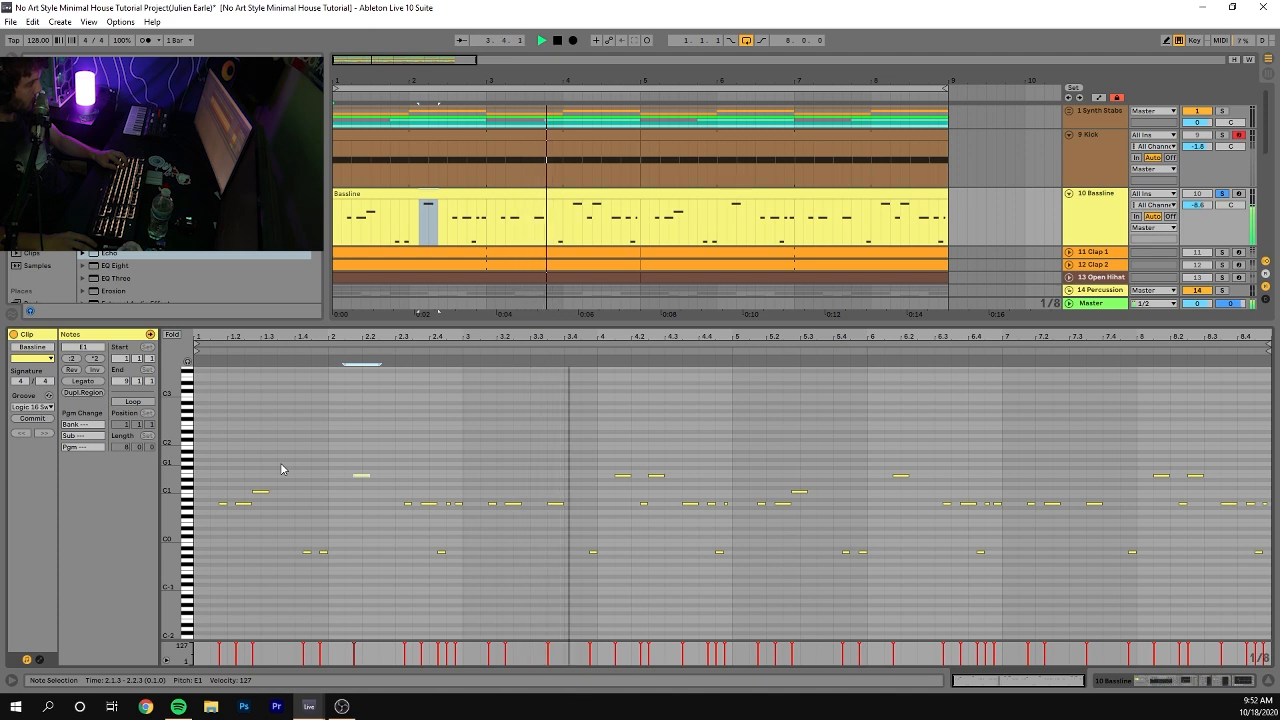
{"action": "key", "text": "space"}
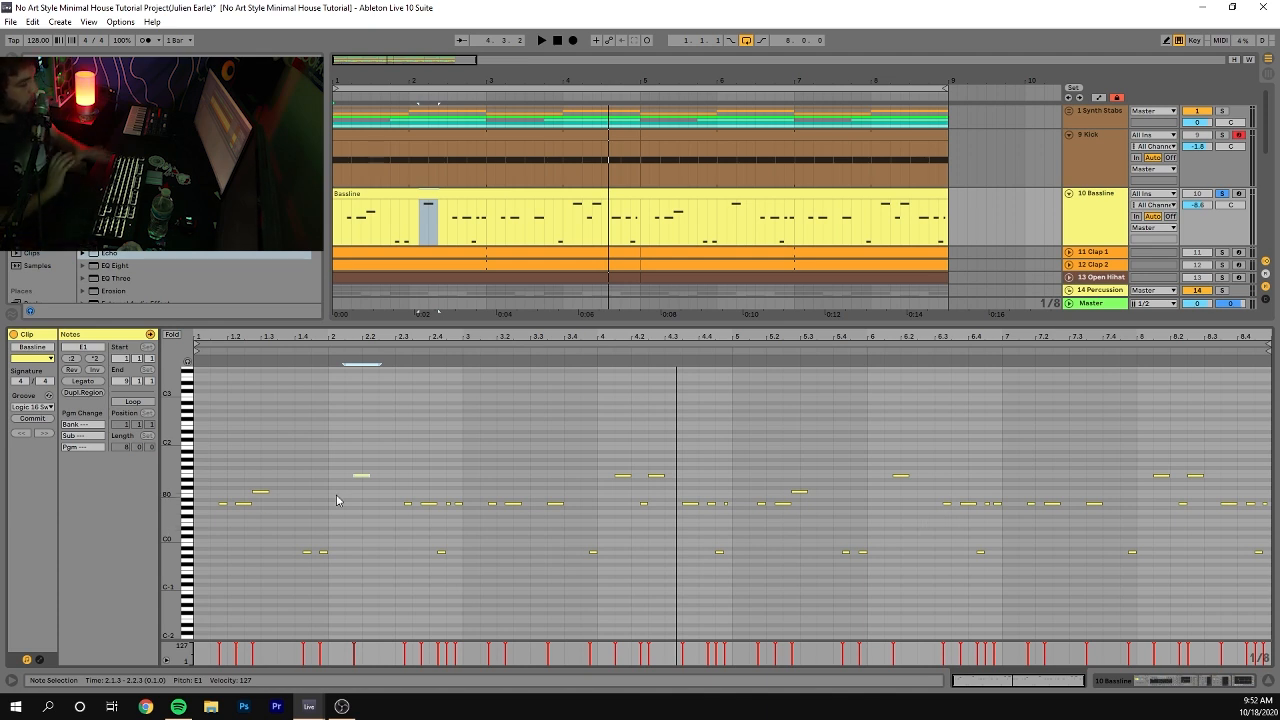
{"action": "left_click_drag", "start_coordinate": [285, 530], "coordinate": [1266, 698]}
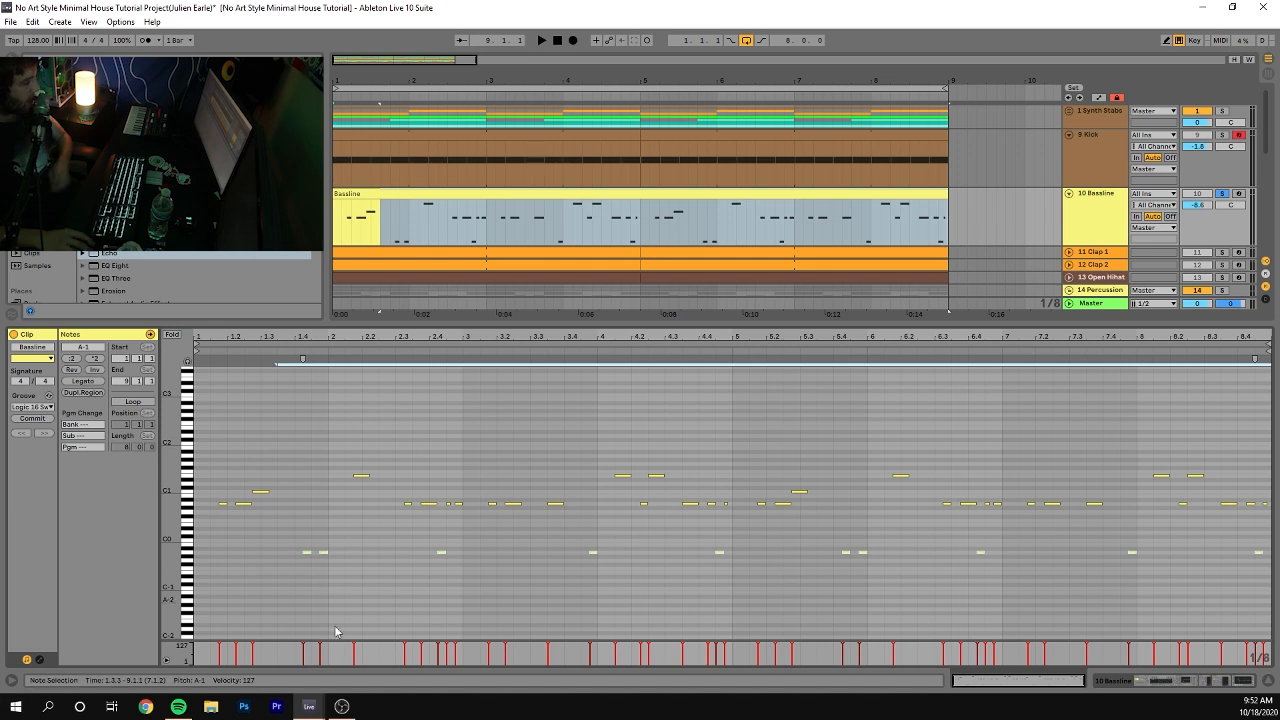
Add 9 Kick to the solo and audition it together with the bassline.
{"action": "left_click", "coordinate": [1222, 135]}
{"action": "key", "text": "space"}
{"action": "left_click", "coordinate": [634, 396]}
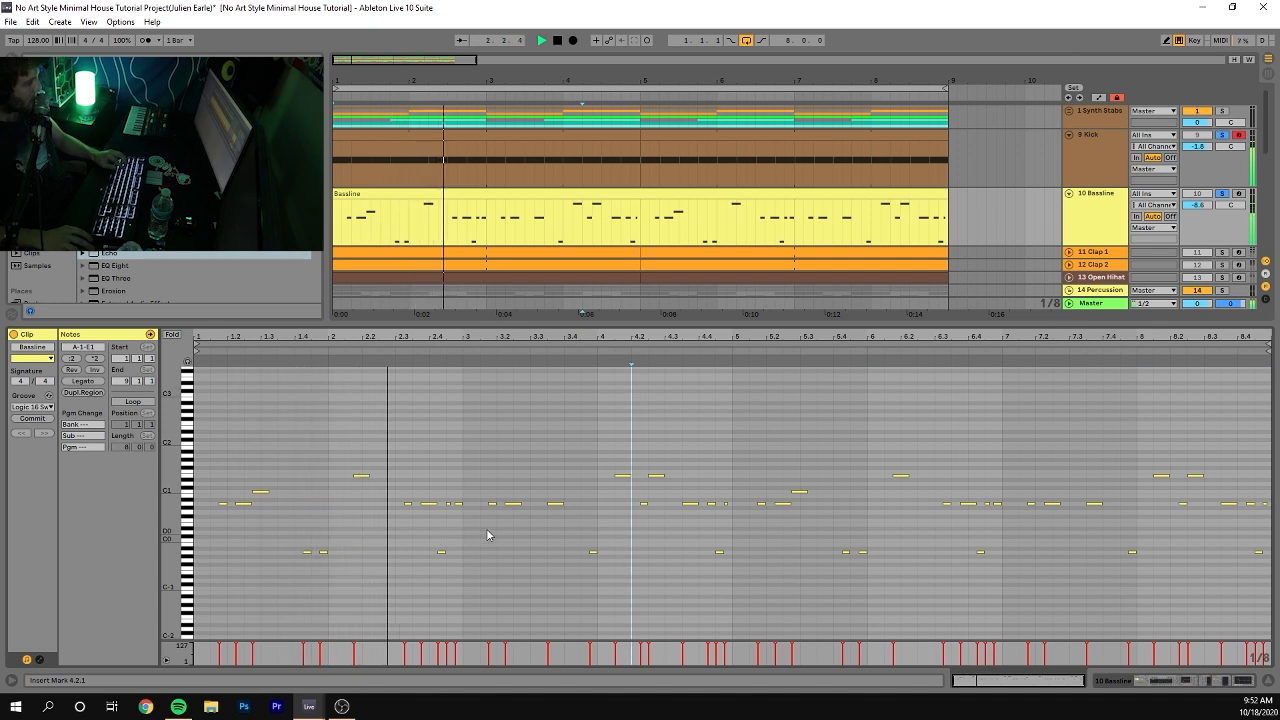
{"action": "left_click", "coordinate": [442, 551]}
{"action": "key", "text": "space"}
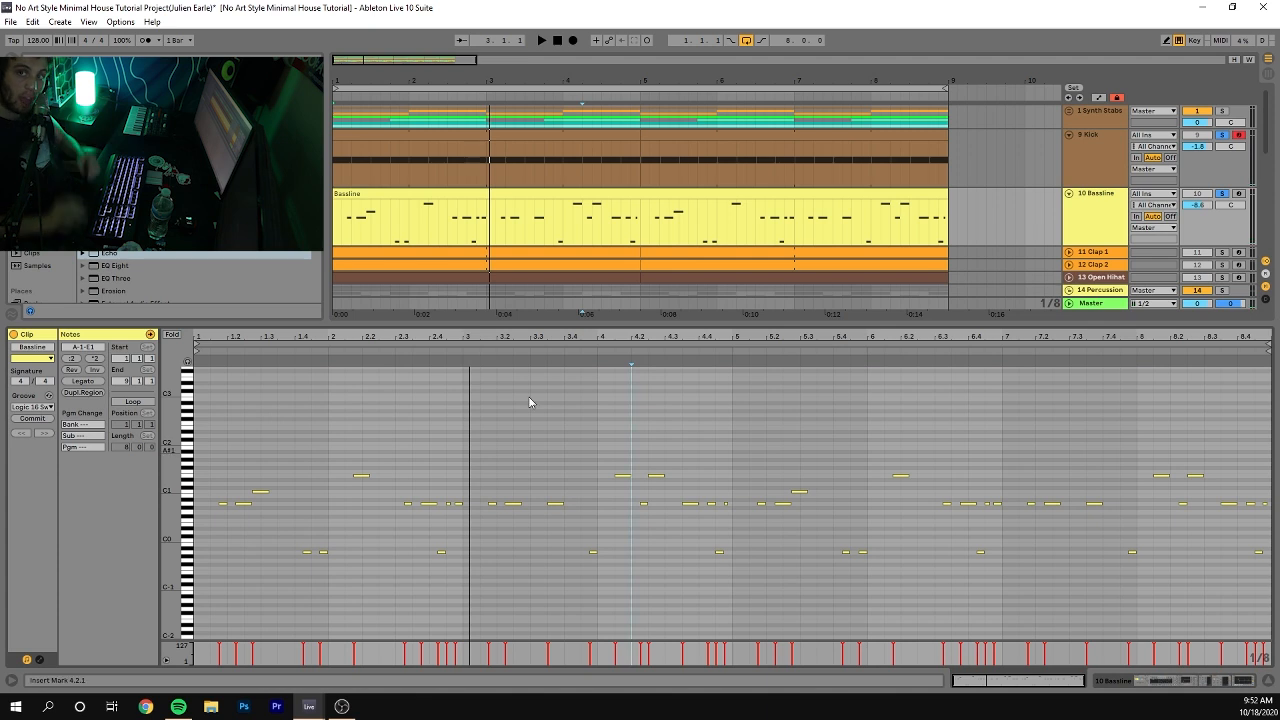
{"action": "key", "text": "space"}
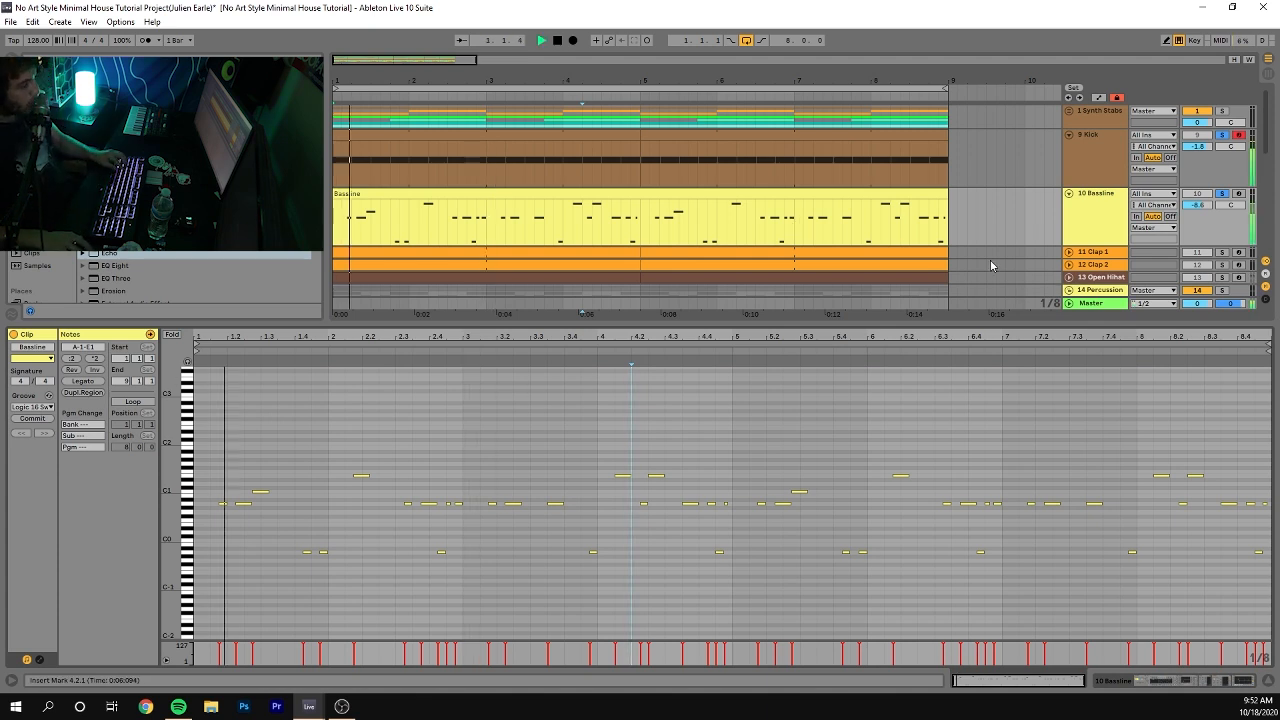
Display the 10 Bassline devices, stop playback and return to soloing only the bassline.
{"action": "double_click", "coordinate": [1094, 229]}
{"action": "key", "text": "space"}
{"action": "left_click", "coordinate": [1221, 195]}
{"action": "left_click", "coordinate": [1221, 195]}
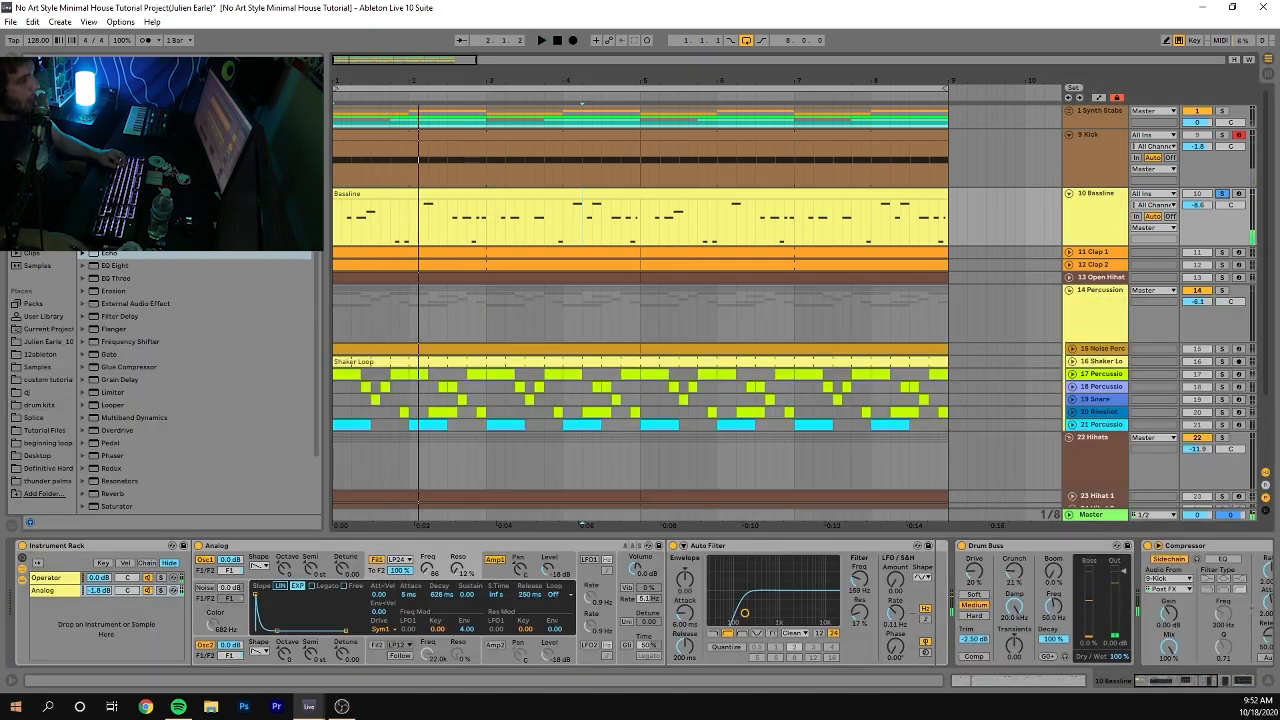
Audition the Instrument Rack's Operator chain in solo, the Analog chain in solo, and both chains together.
{"action": "left_click", "coordinate": [161, 580]}
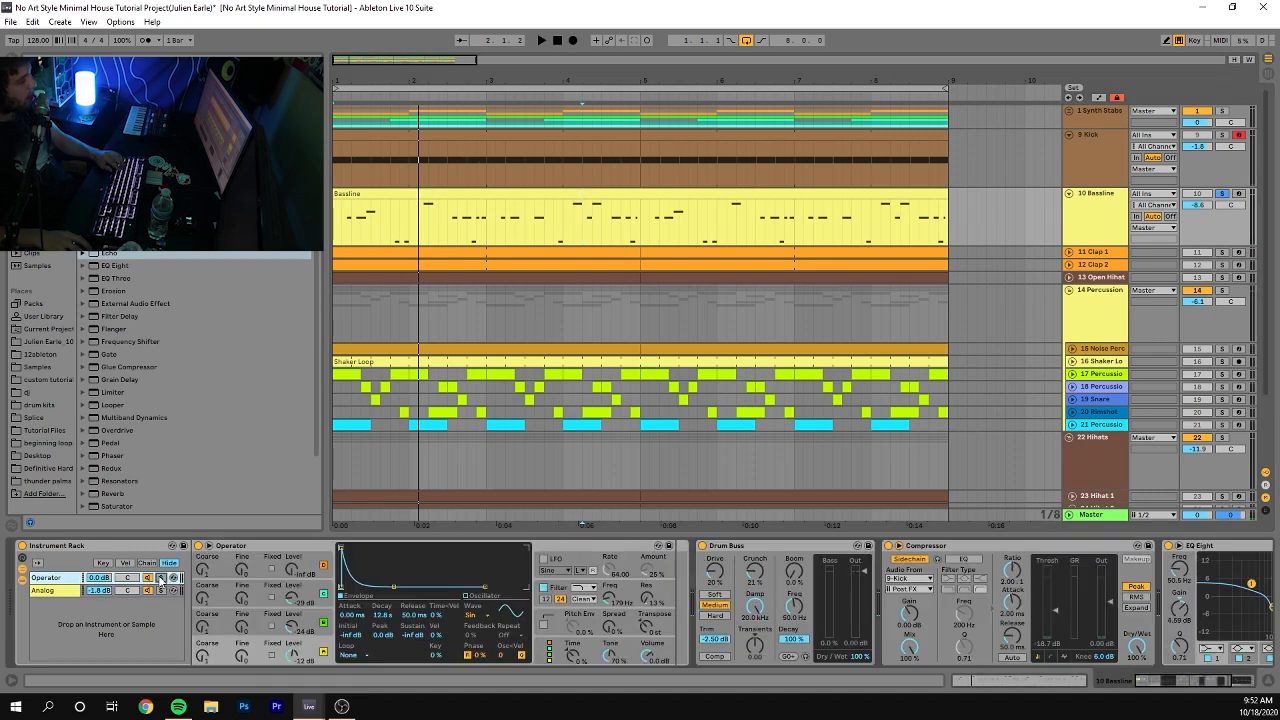
{"action": "key", "text": "space"}
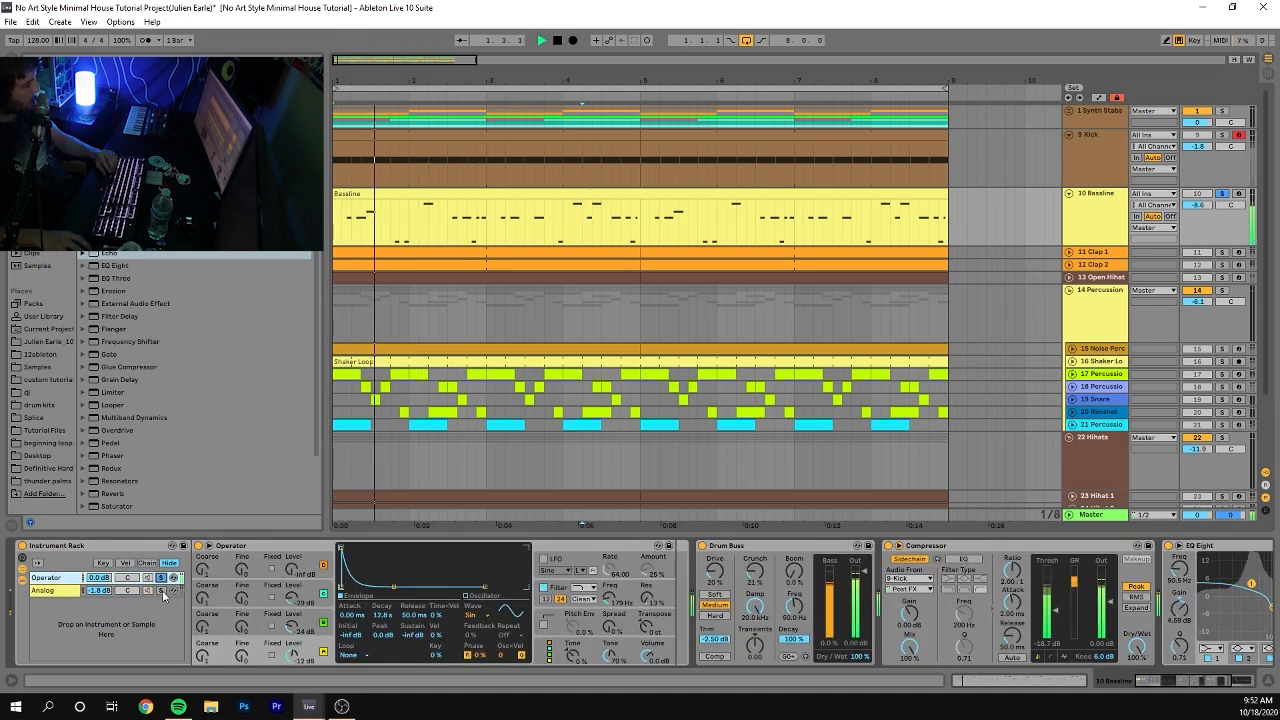
{"action": "left_click", "coordinate": [161, 590]}
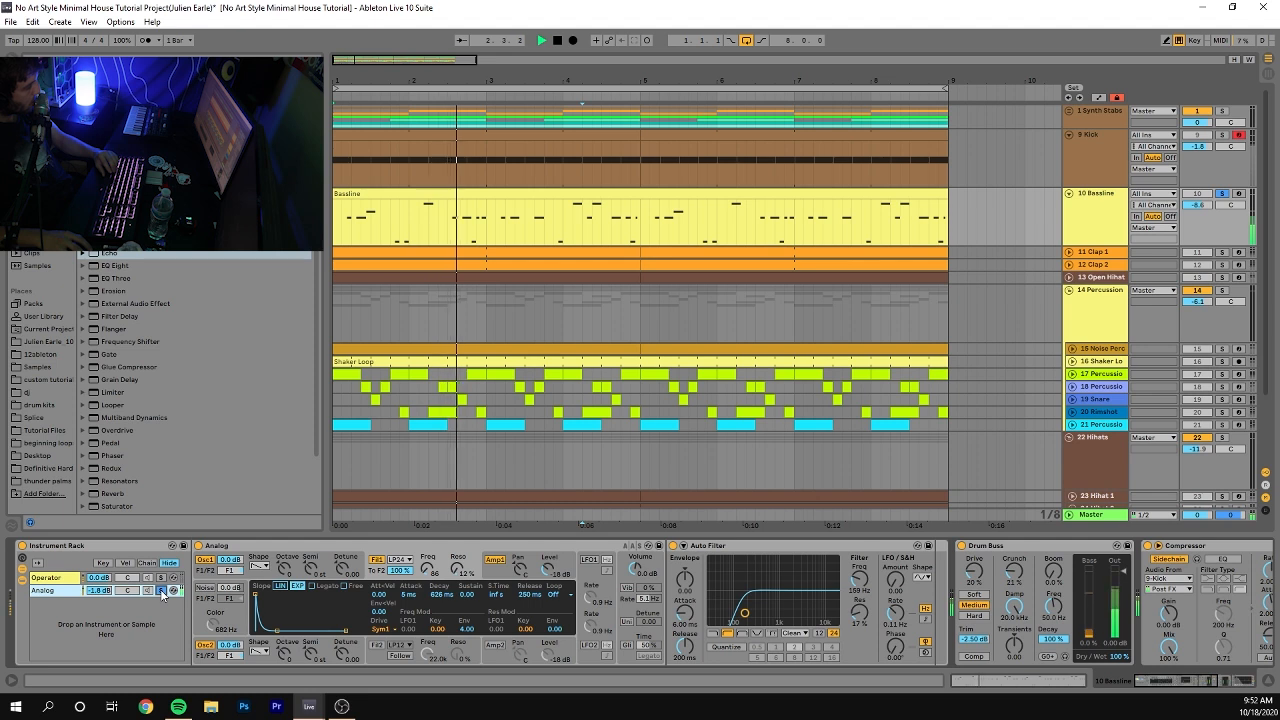
{"action": "key", "text": "space"}
{"action": "key", "text": "space"}
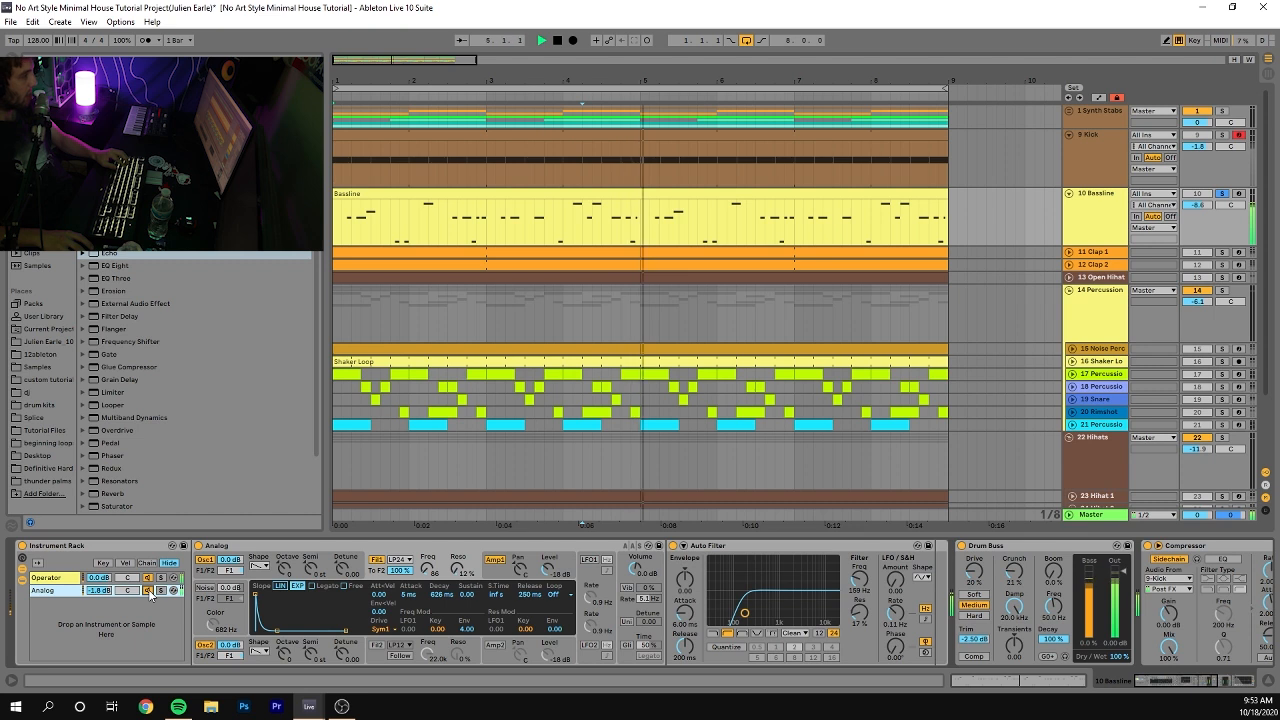
{"action": "key", "text": "space"}
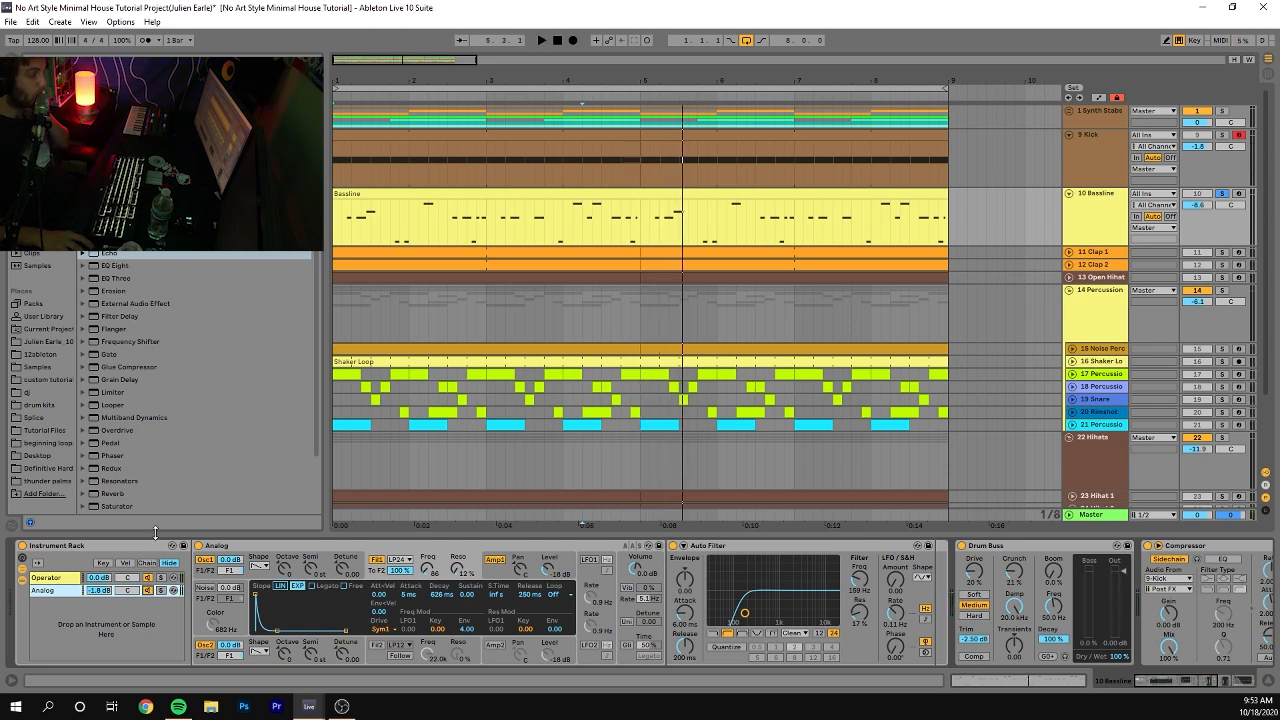
Solo the Operator chain and examine its oscillator envelope and filter settings.
{"action": "left_click", "coordinate": [161, 582]}
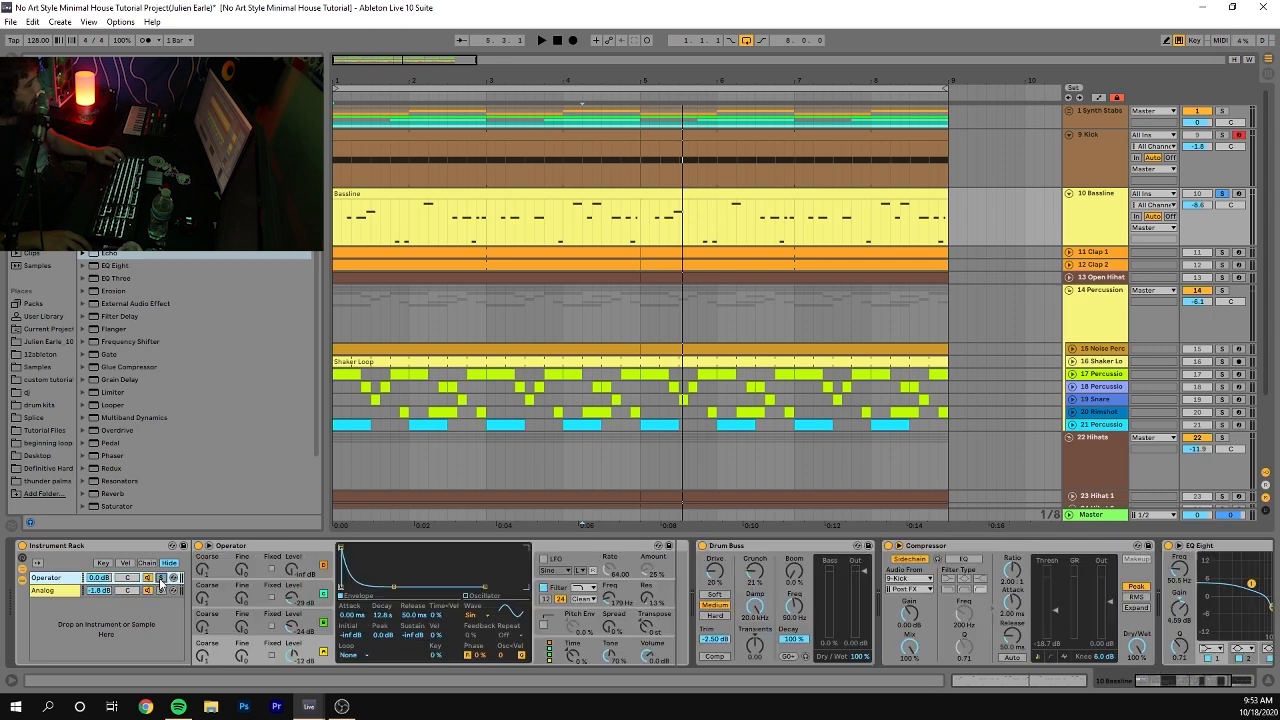
{"action": "left_click", "coordinate": [305, 594]}
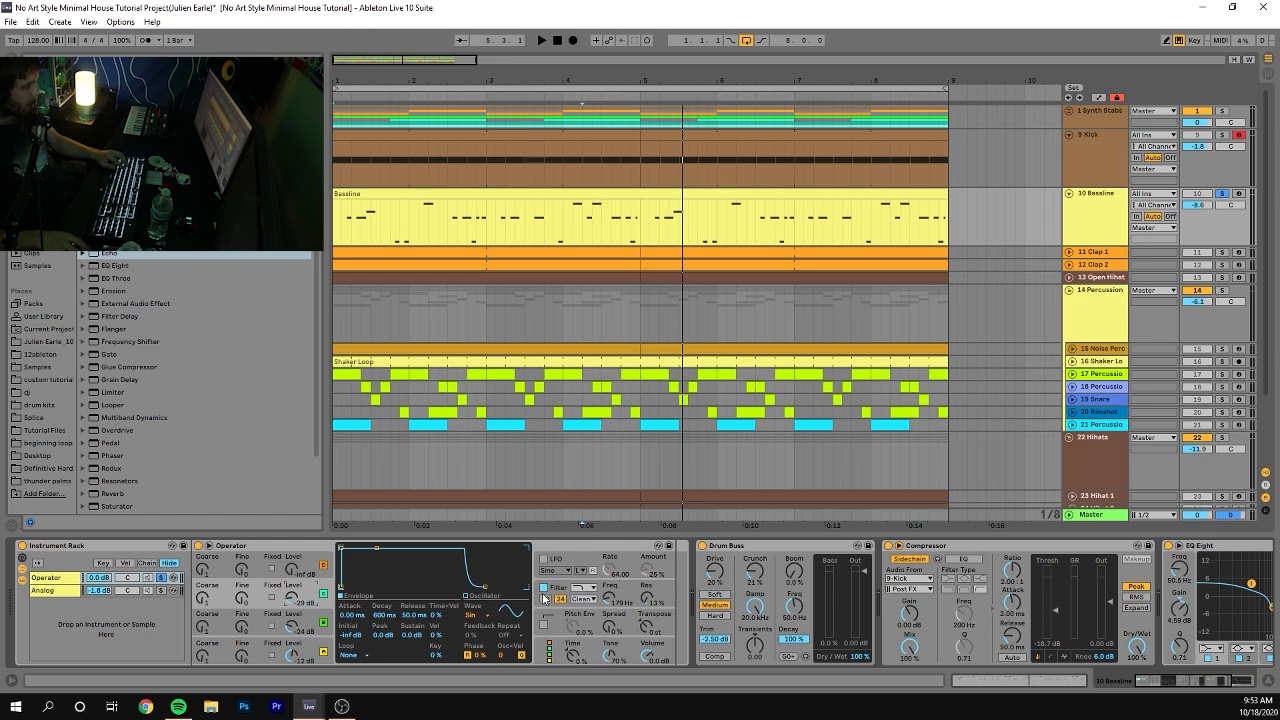
{"action": "left_click", "coordinate": [551, 592]}
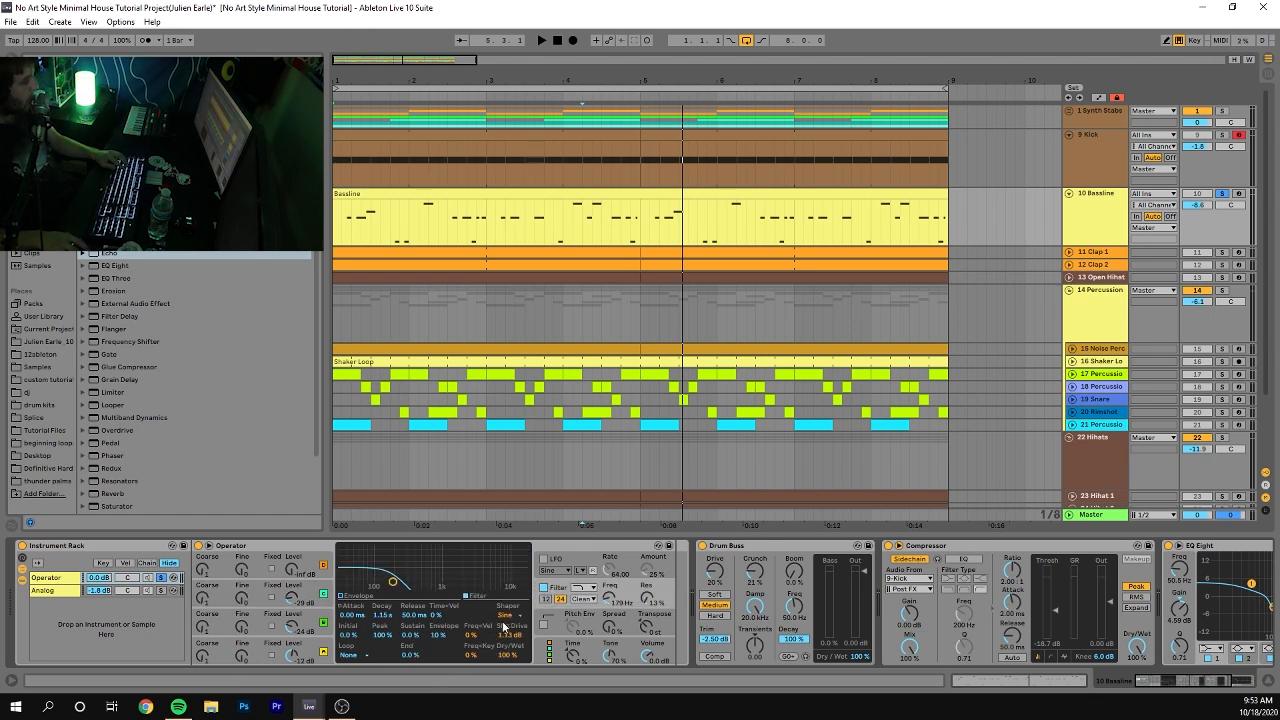
Solo and audition the Analog chain, and examine its Amp1 envelope settings.
{"action": "left_click", "coordinate": [162, 591]}
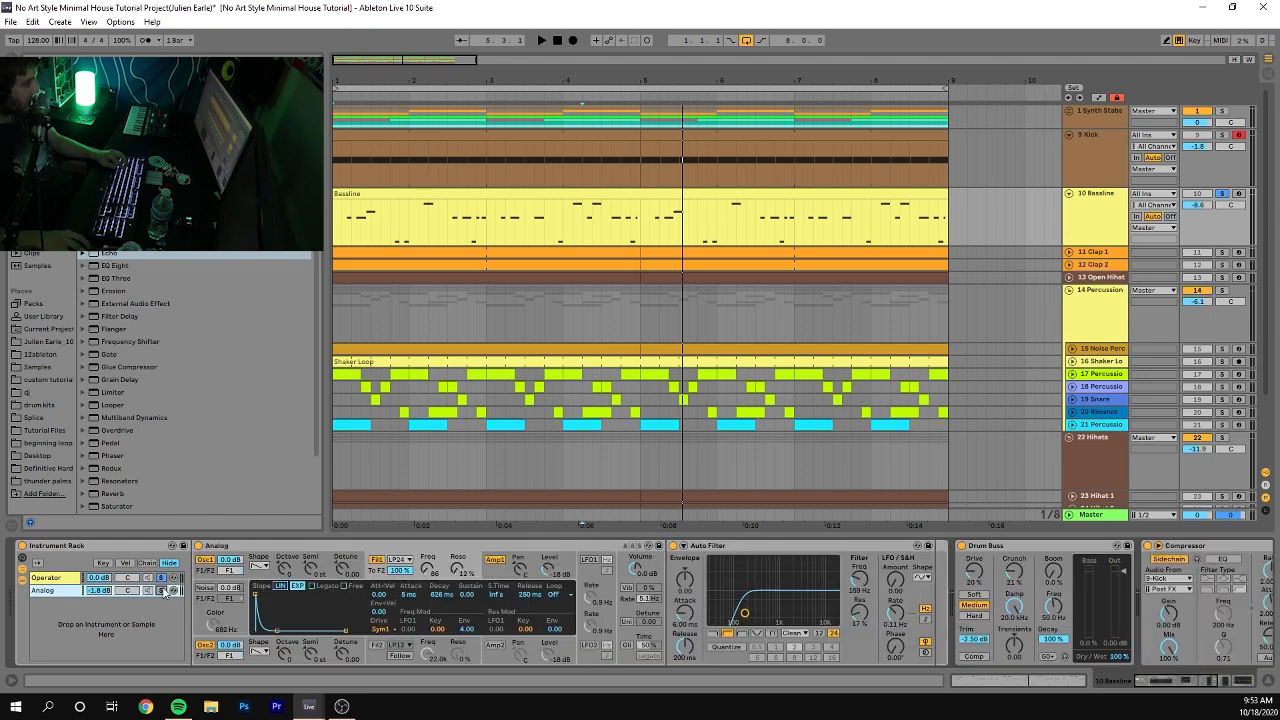
{"action": "key", "text": "space"}
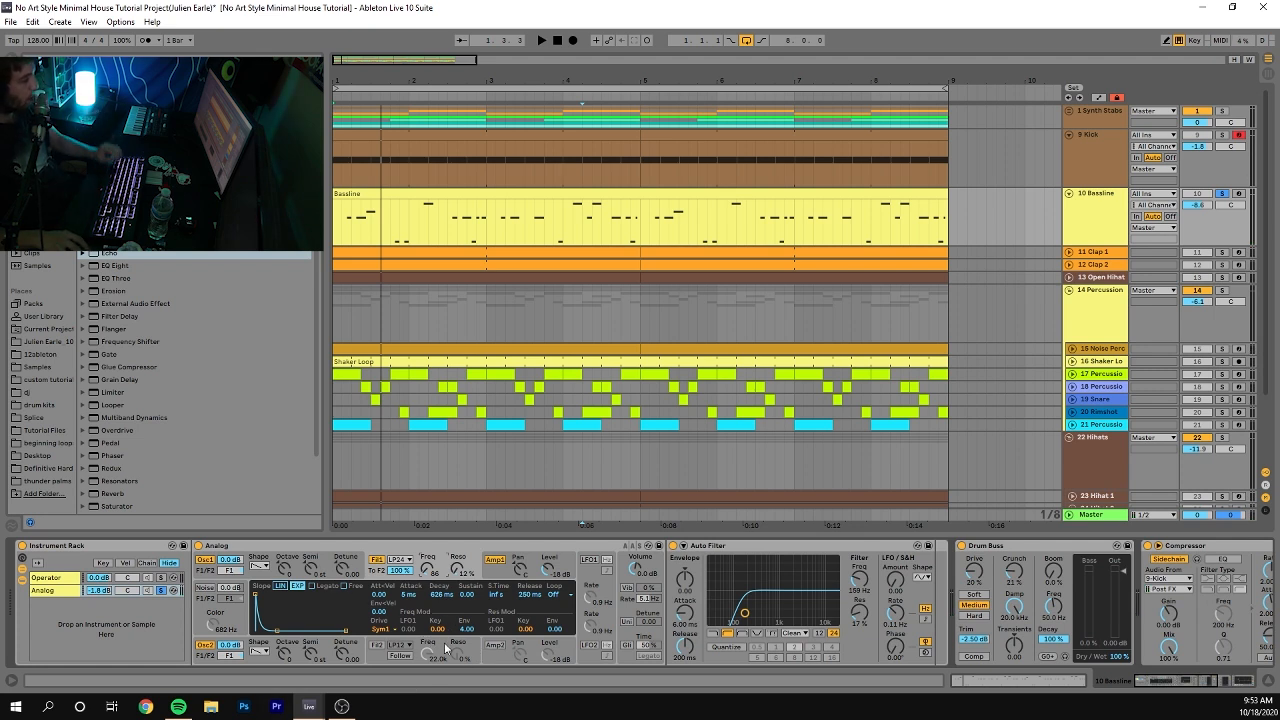
{"action": "left_click", "coordinate": [494, 564]}
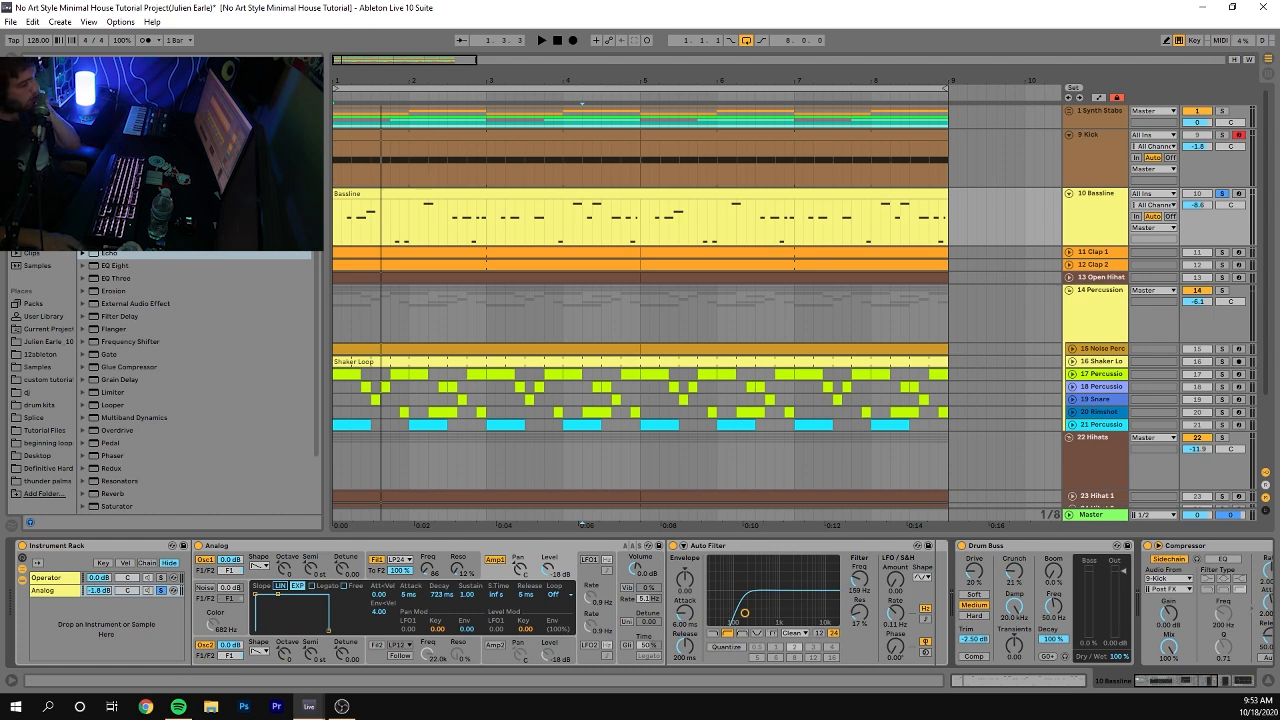
Take the Analog chain out of solo, hide the rack's chain devices and audition the bassline through Drum Buss, Compressor and EQ Eight.
{"action": "left_click", "coordinate": [161, 590]}
{"action": "key", "text": "space"}
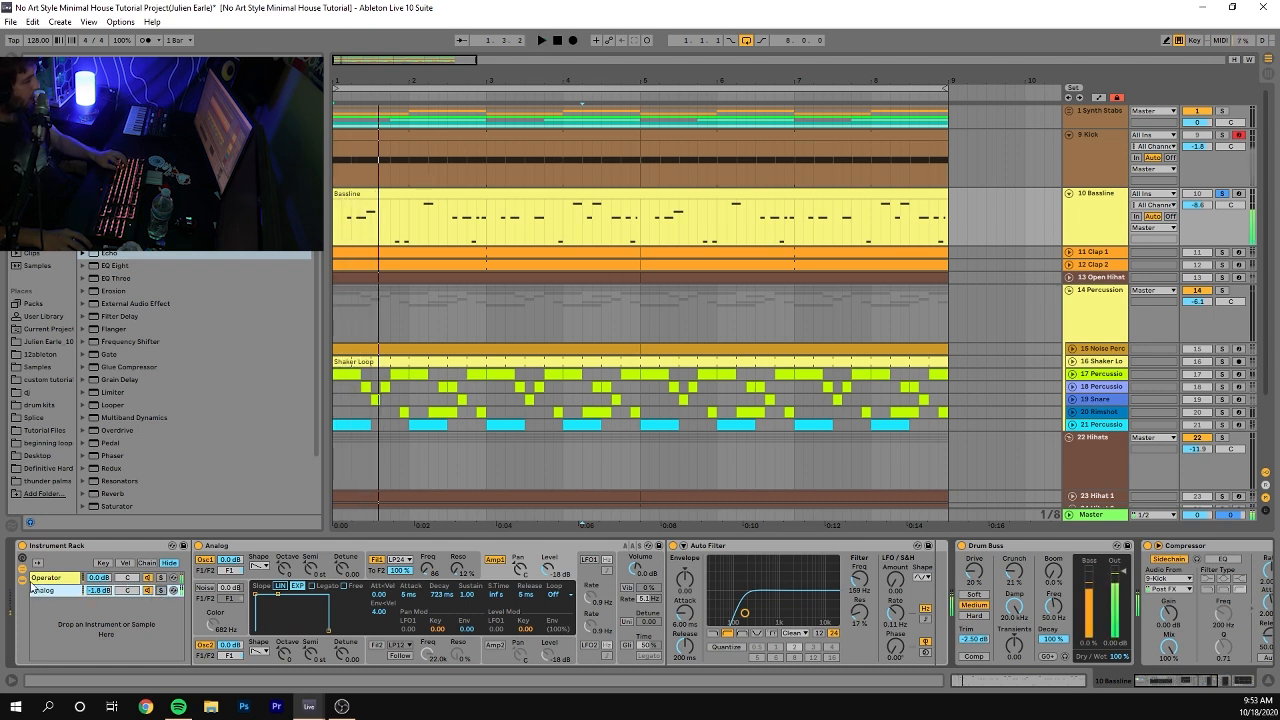
{"action": "left_click", "coordinate": [23, 580]}
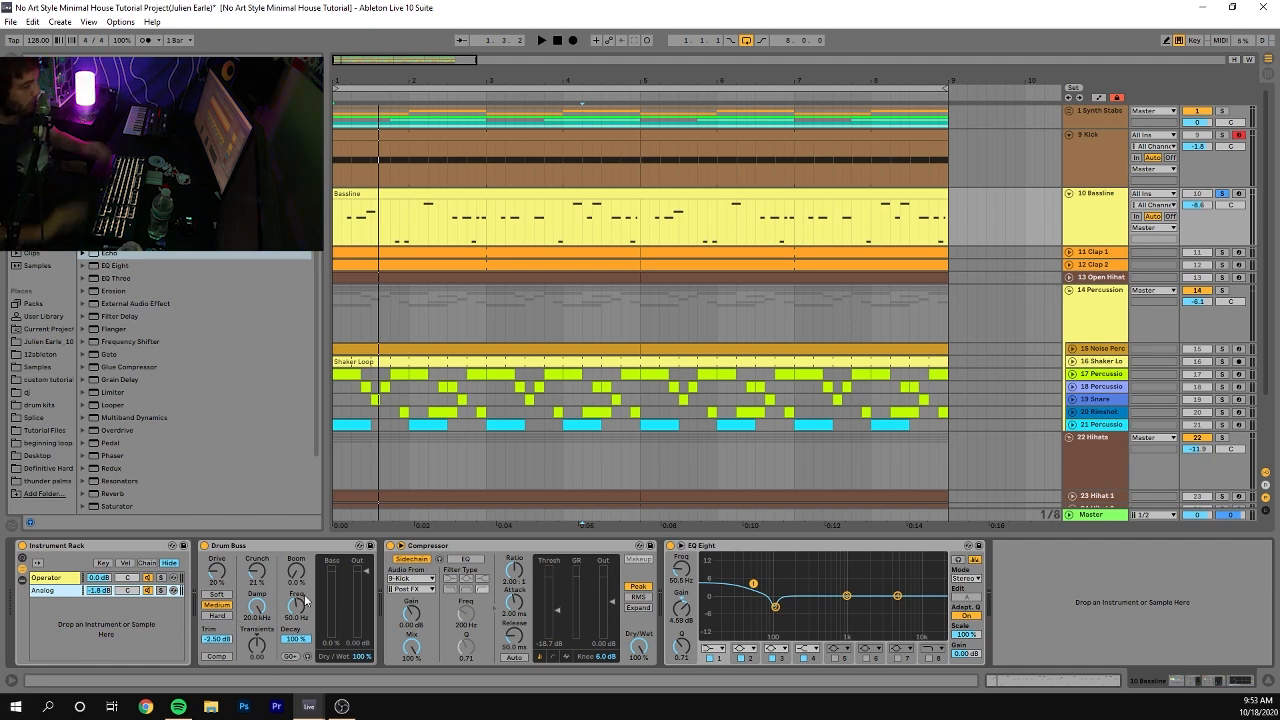
{"action": "key", "text": "space"}
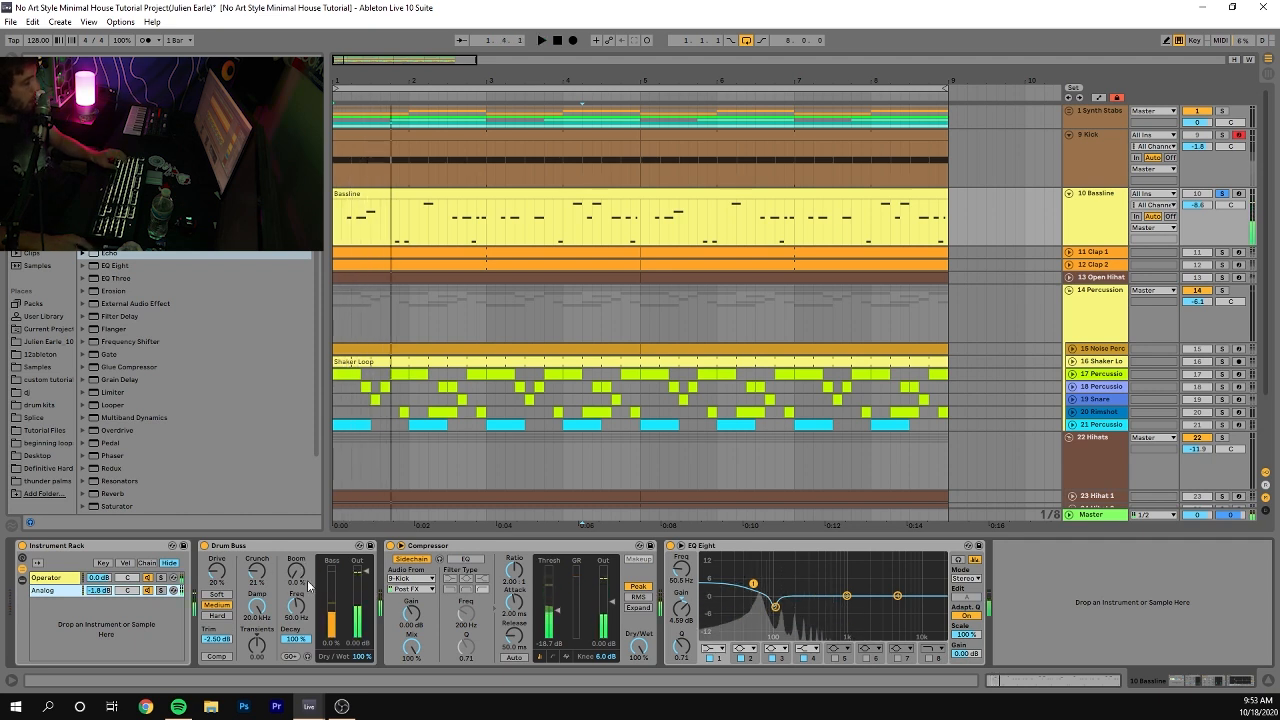
{"action": "key", "text": "space"}
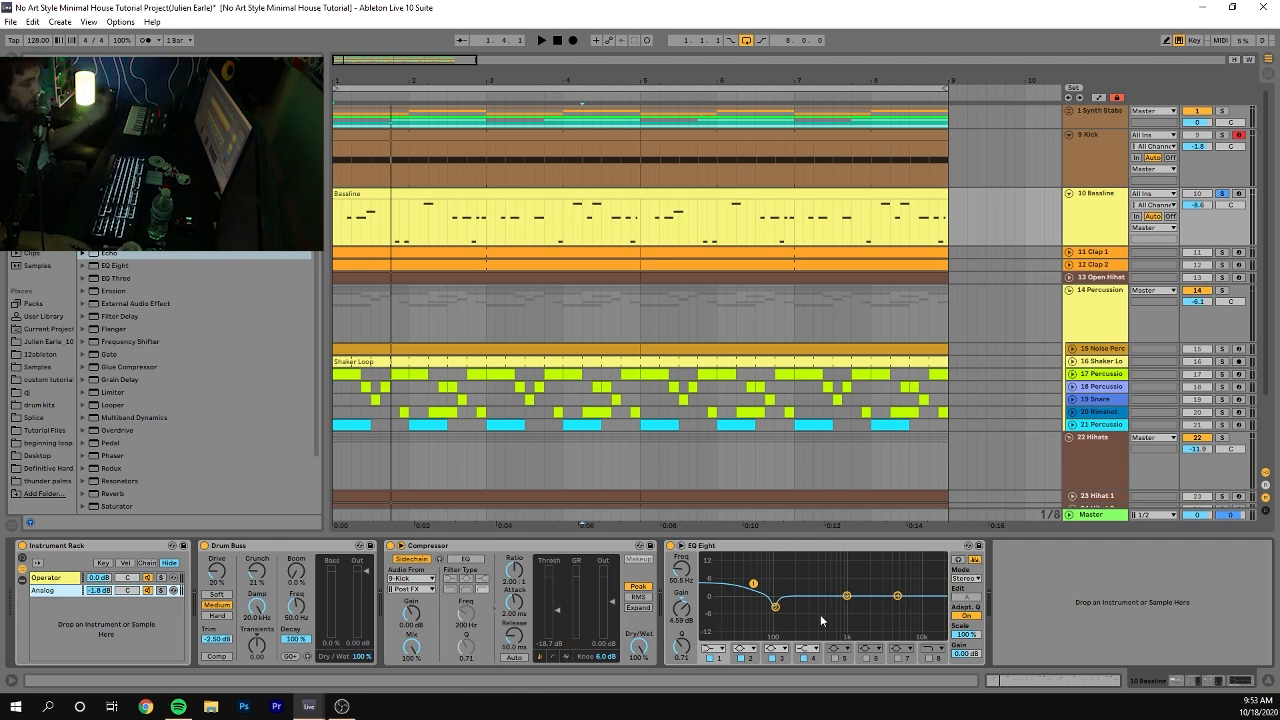
Take 10 Bassline out of solo, select it together with 9 Kick, and return to the bassline's devices.
{"action": "left_click", "coordinate": [1224, 194]}
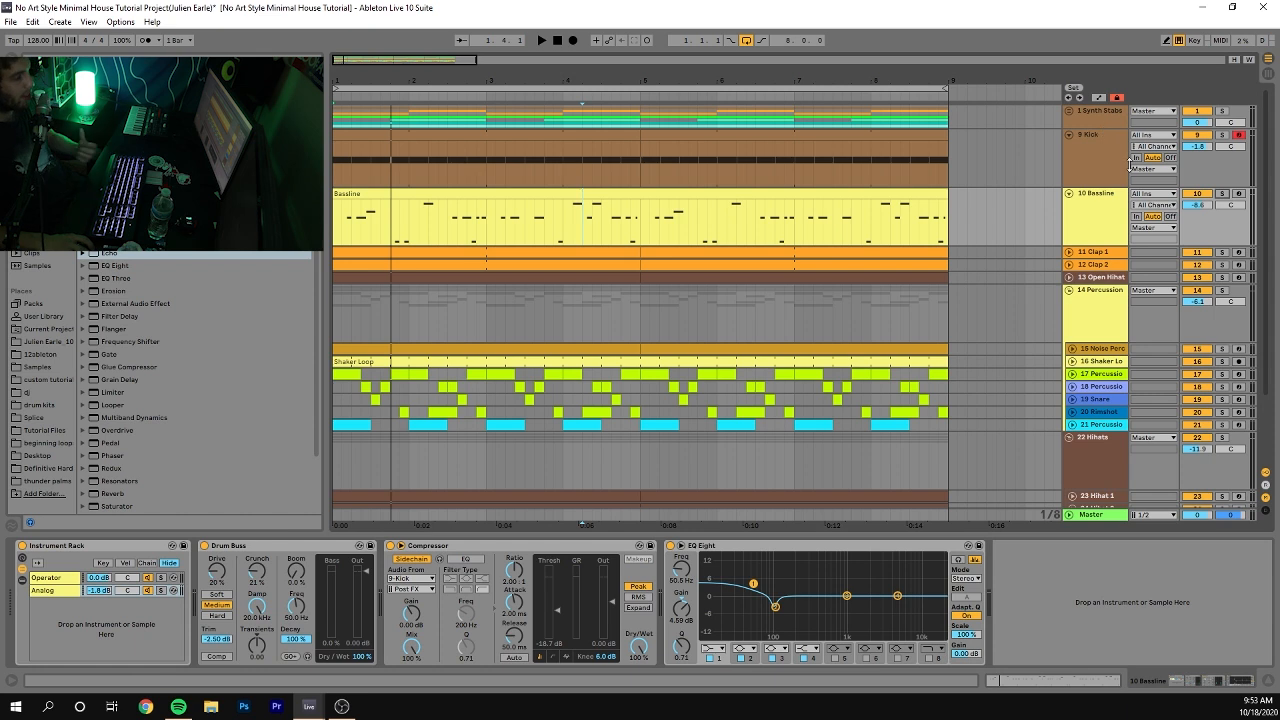
{"action": "left_click", "coordinate": [1076, 172]}
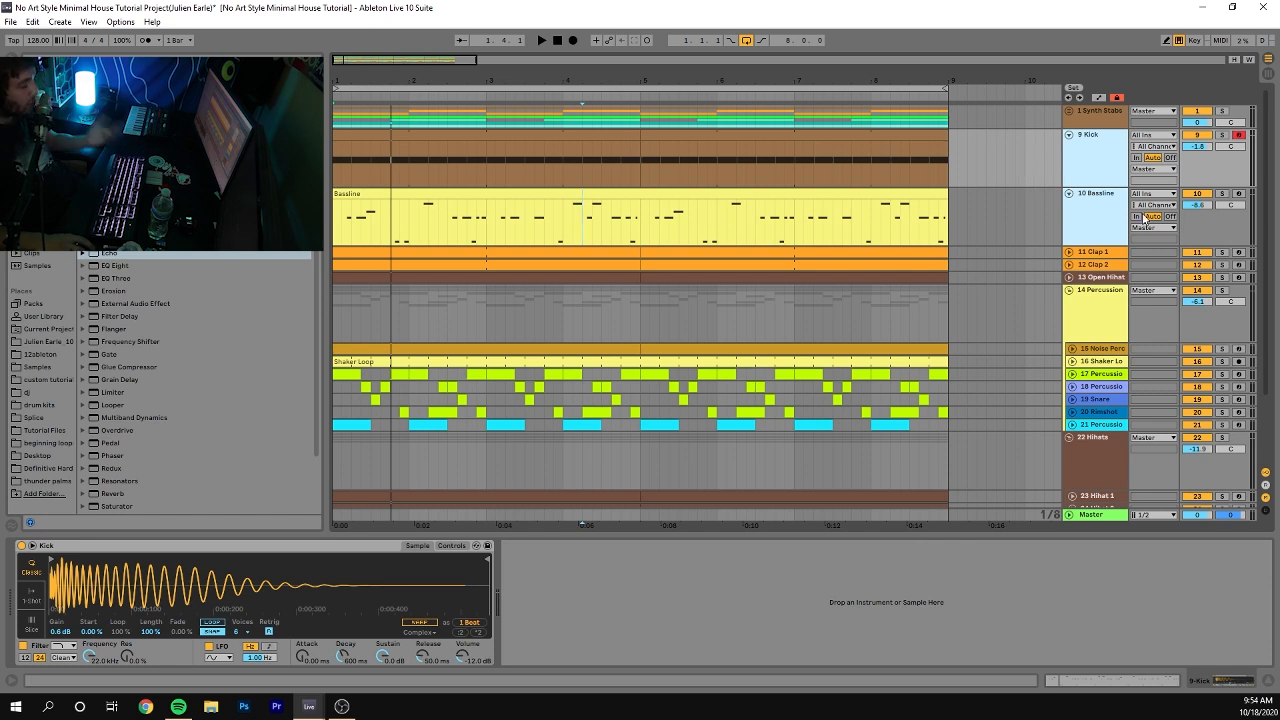
{"action": "left_click", "coordinate": [1104, 214]}
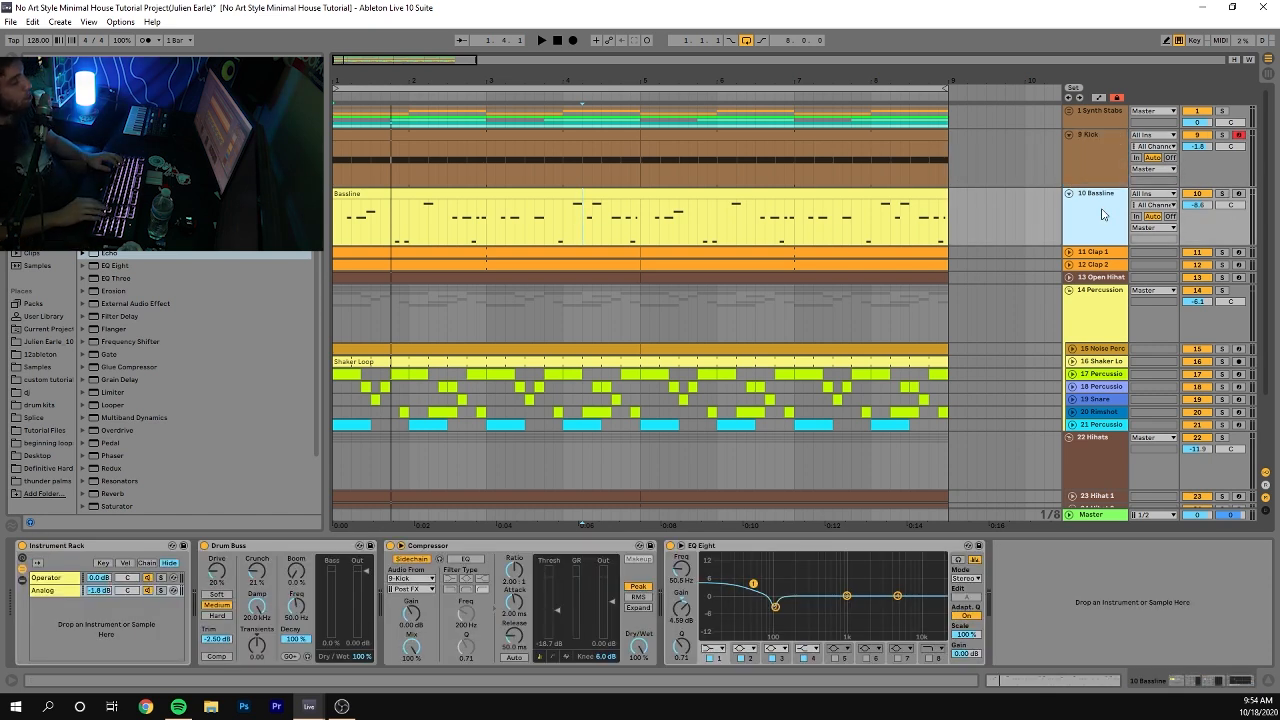
Display the 11 Clap 1 device, play both clap tracks in solo, and unfold 12 Clap 2 and 11 Clap 1.
{"action": "key", "text": "Down"}
{"action": "left_click", "coordinate": [1225, 254]}
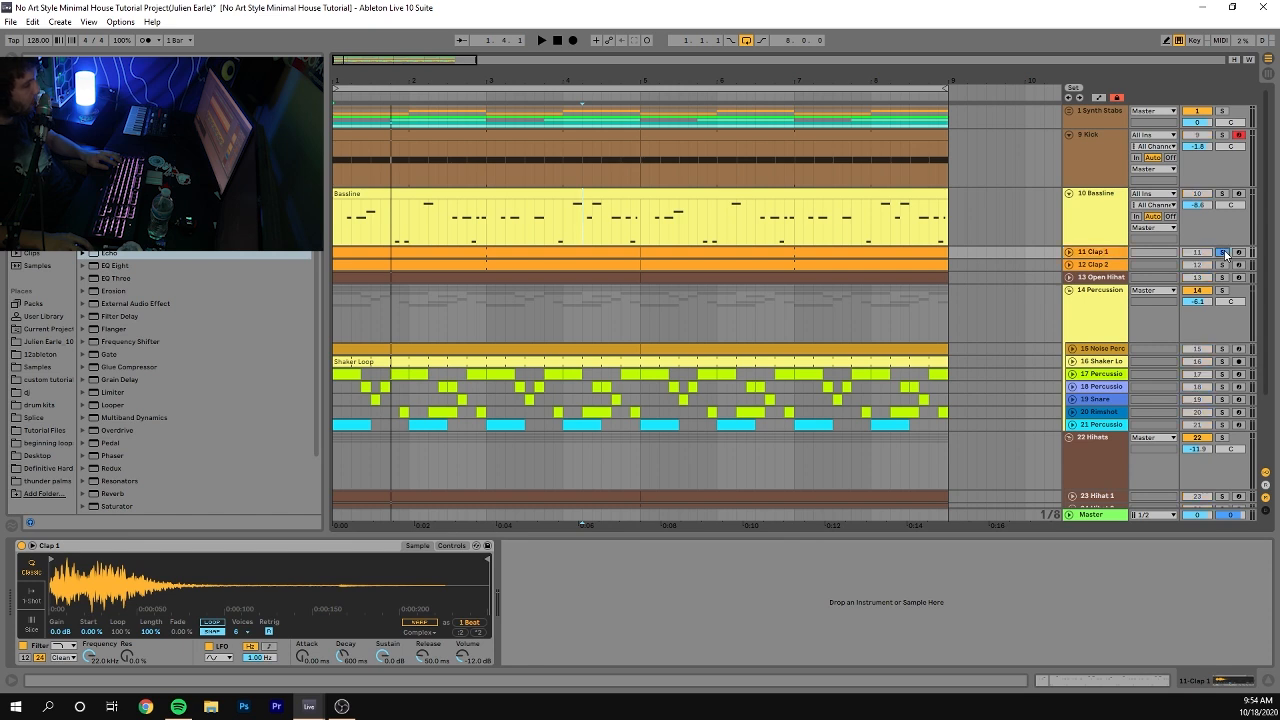
{"action": "key", "text": "space"}
{"action": "left_click", "coordinate": [1069, 265]}
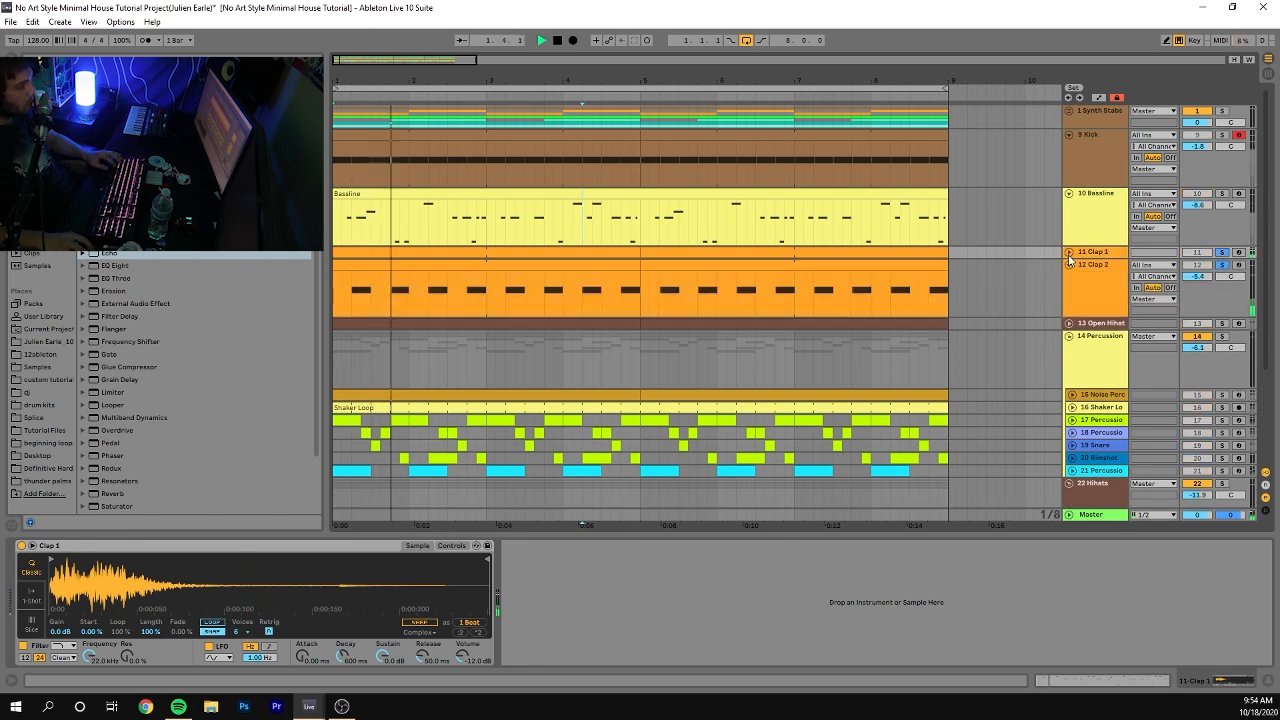
{"action": "left_click", "coordinate": [1069, 252]}
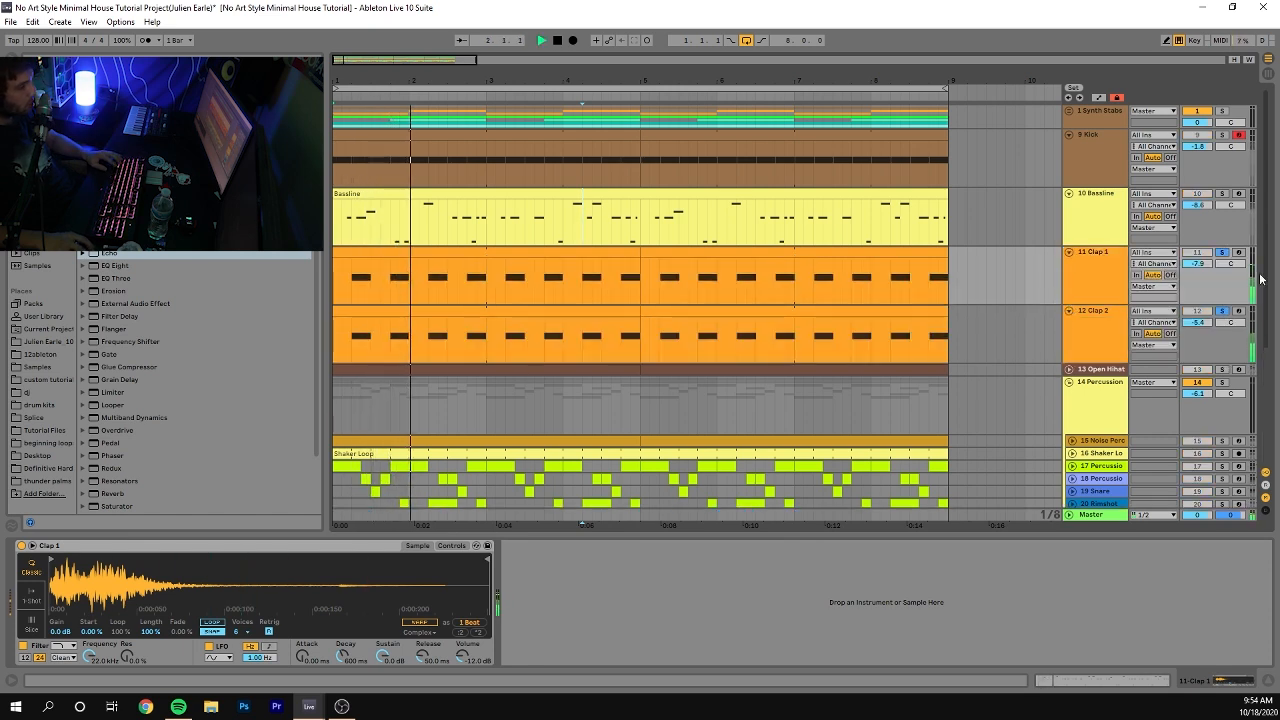
Display the 12 Clap 2 sample and audition that track alone in solo.
{"action": "left_click", "coordinate": [1212, 319]}
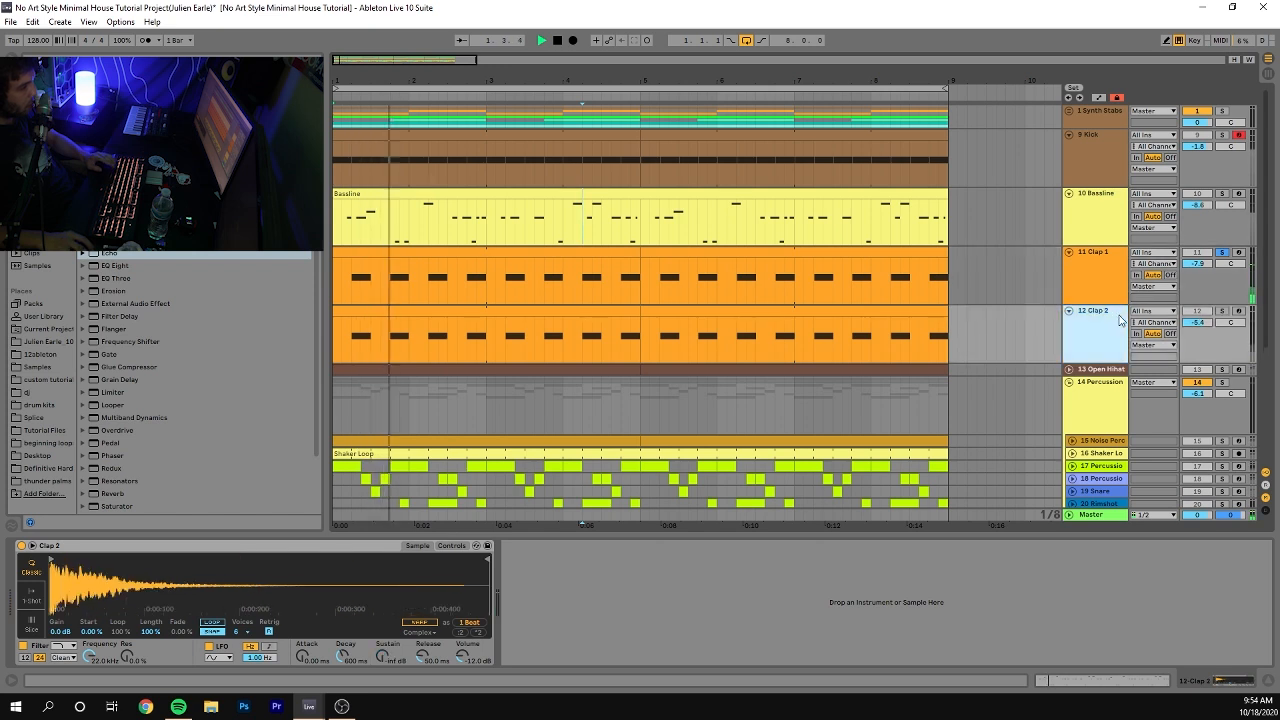
{"action": "left_click", "coordinate": [1221, 311]}
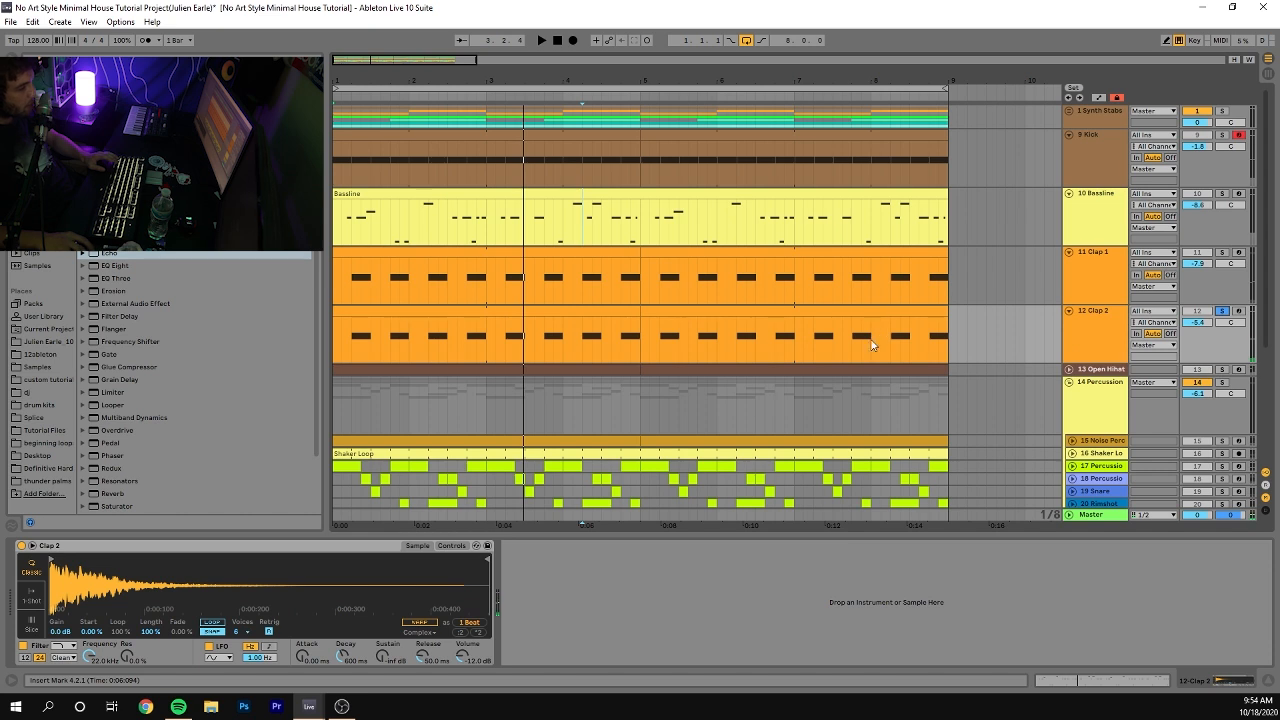
{"action": "key", "text": "space"}
{"action": "key", "text": "space"}
Switch the solo to 11 Clap 1, display its sample and audition it alone.
{"action": "left_click", "coordinate": [1221, 253]}
{"action": "left_click", "coordinate": [1099, 276]}
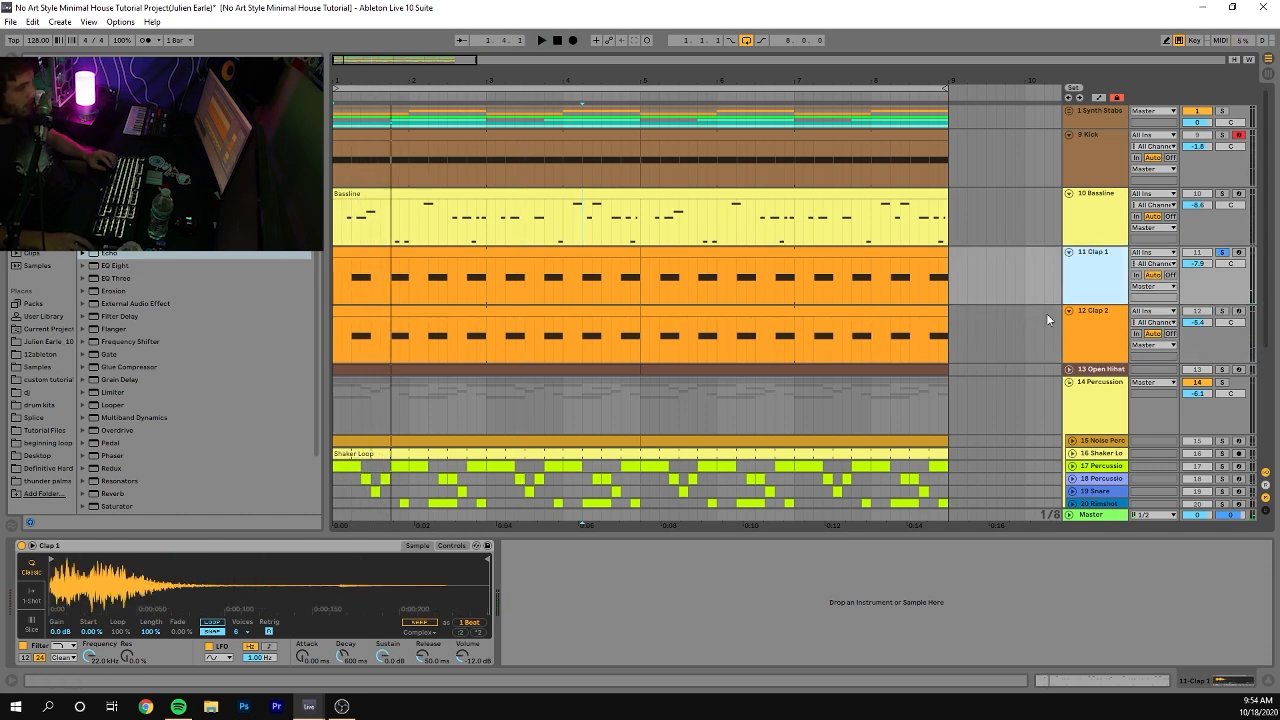
{"action": "key", "text": "space"}
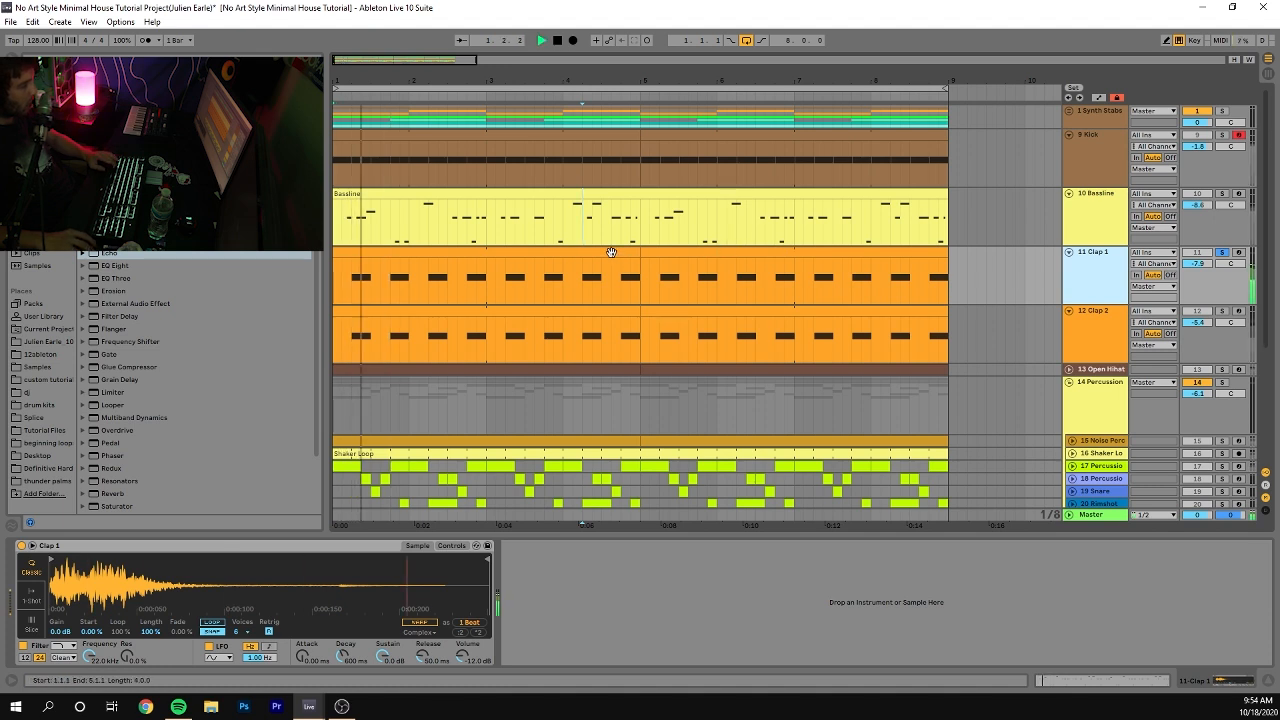
Add 12 Clap 2 to the solo, audition both claps layered together, and redisplay the 11 Clap 1 sample.
{"action": "left_click", "coordinate": [1221, 312], "text": "ctrl"}
{"action": "key", "text": "space"}
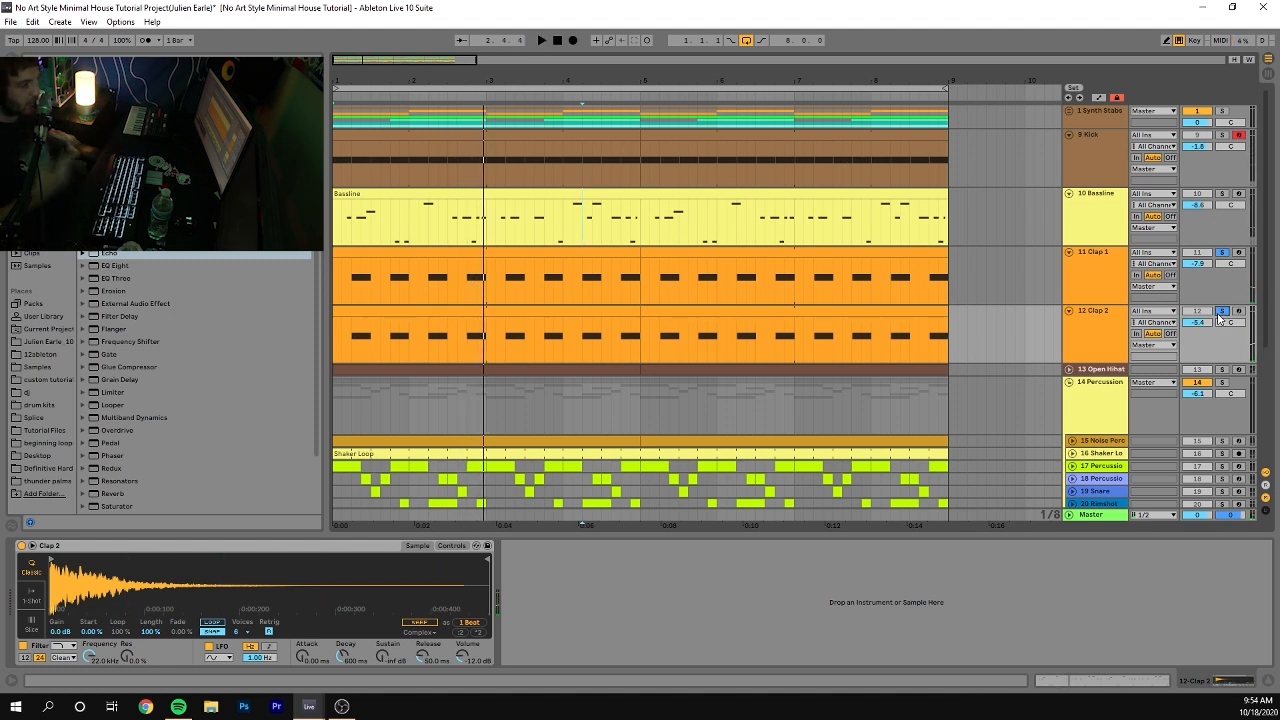
{"action": "key", "text": "space"}
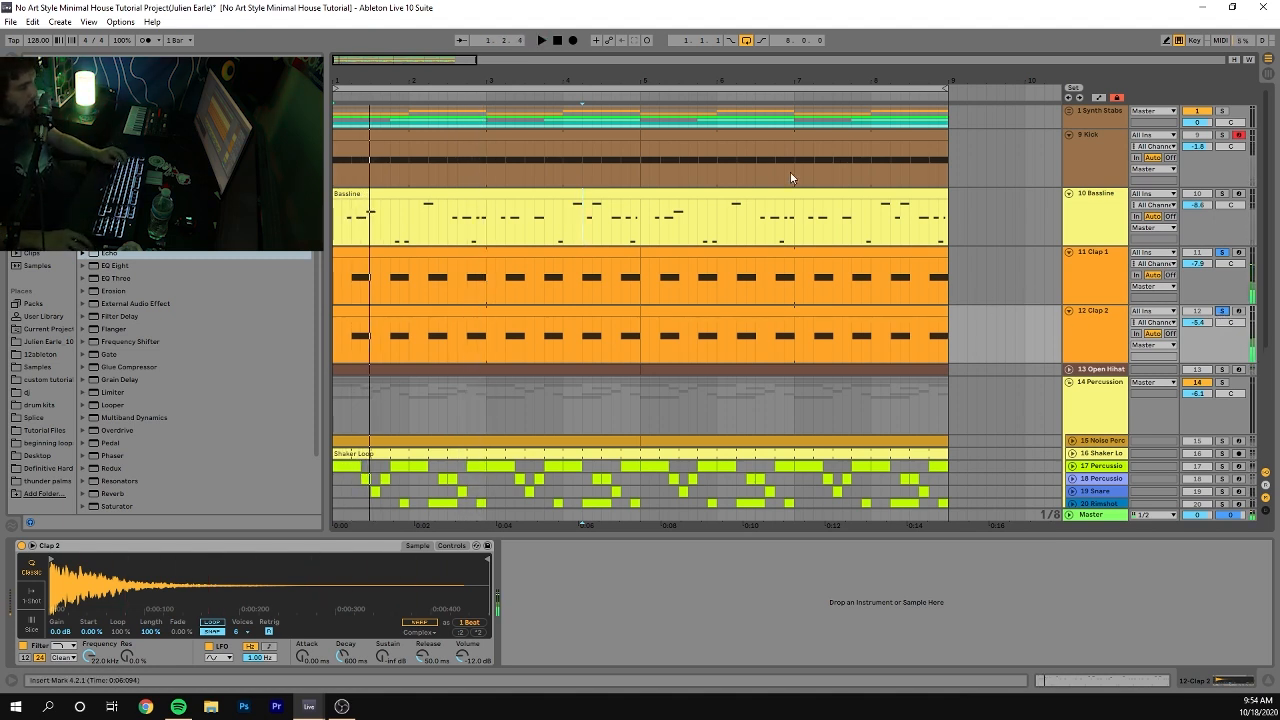
{"action": "left_click", "coordinate": [1110, 280]}
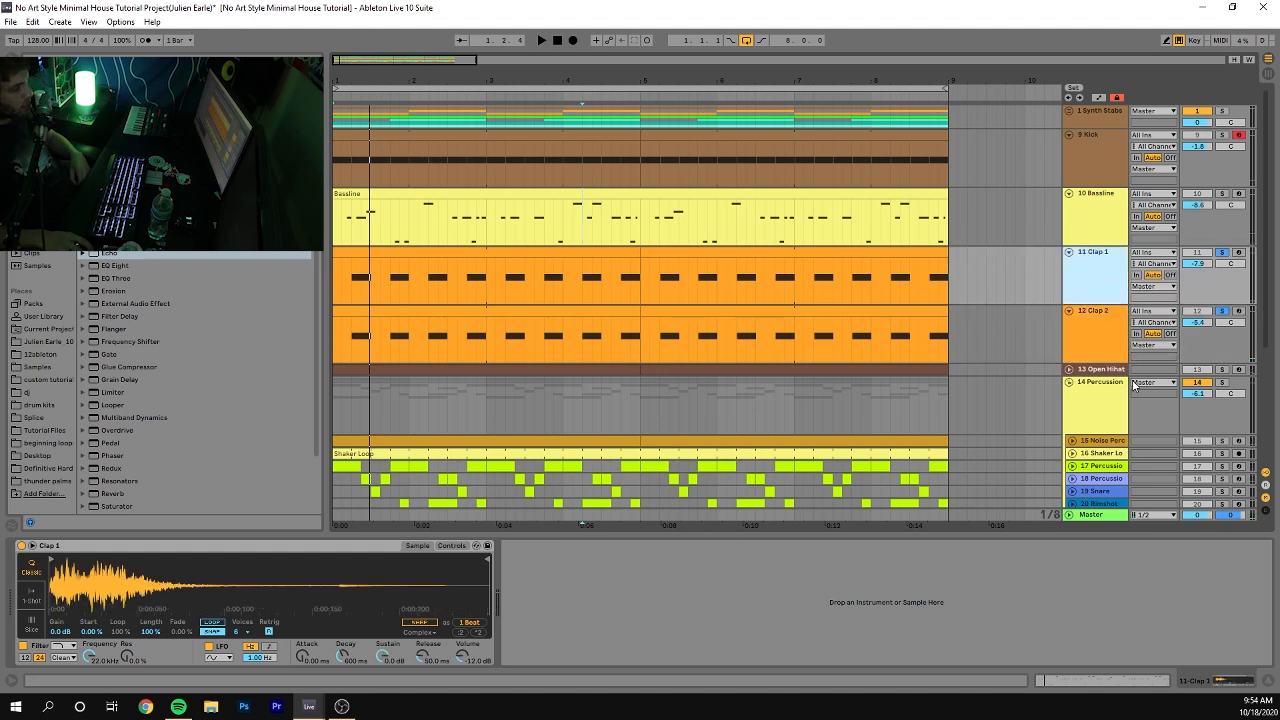
End the clap solo, raise 11 Clap 1 to -6.9 dB and 12 Clap 2 to -4.4 dB together, and play the full mix.
{"action": "left_click", "coordinate": [1108, 330]}
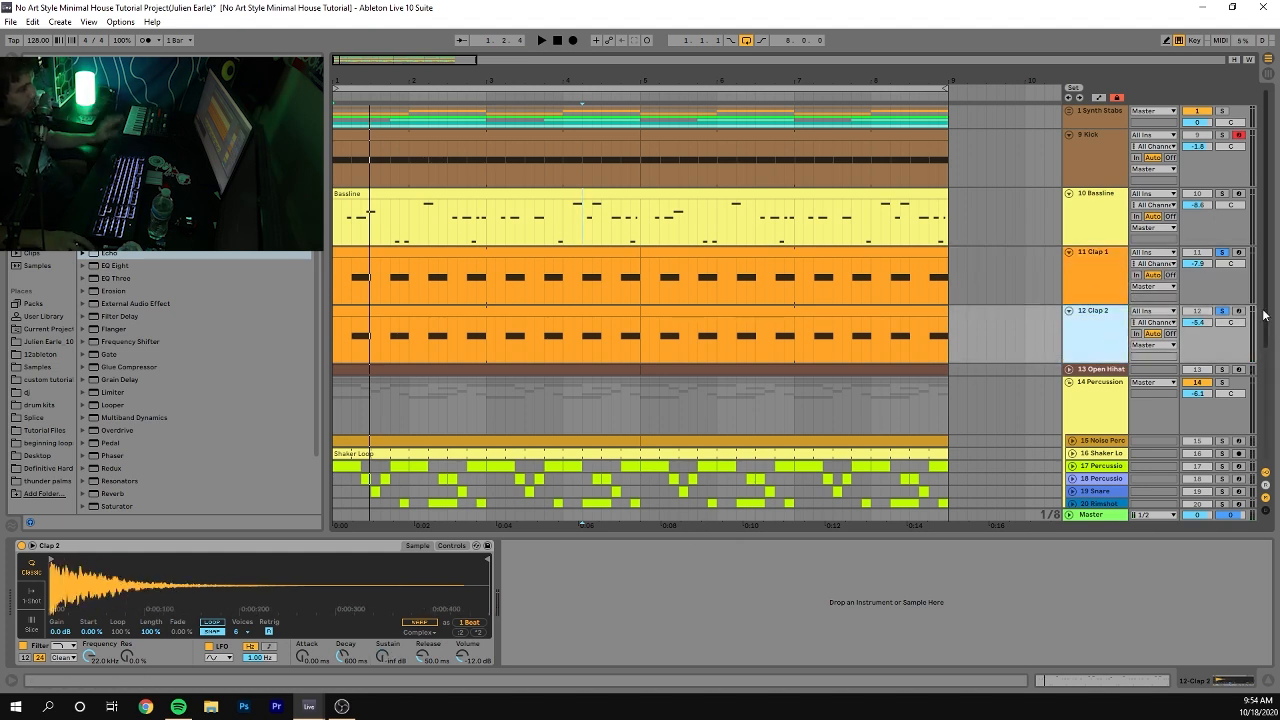
{"action": "left_click", "coordinate": [1222, 311]}
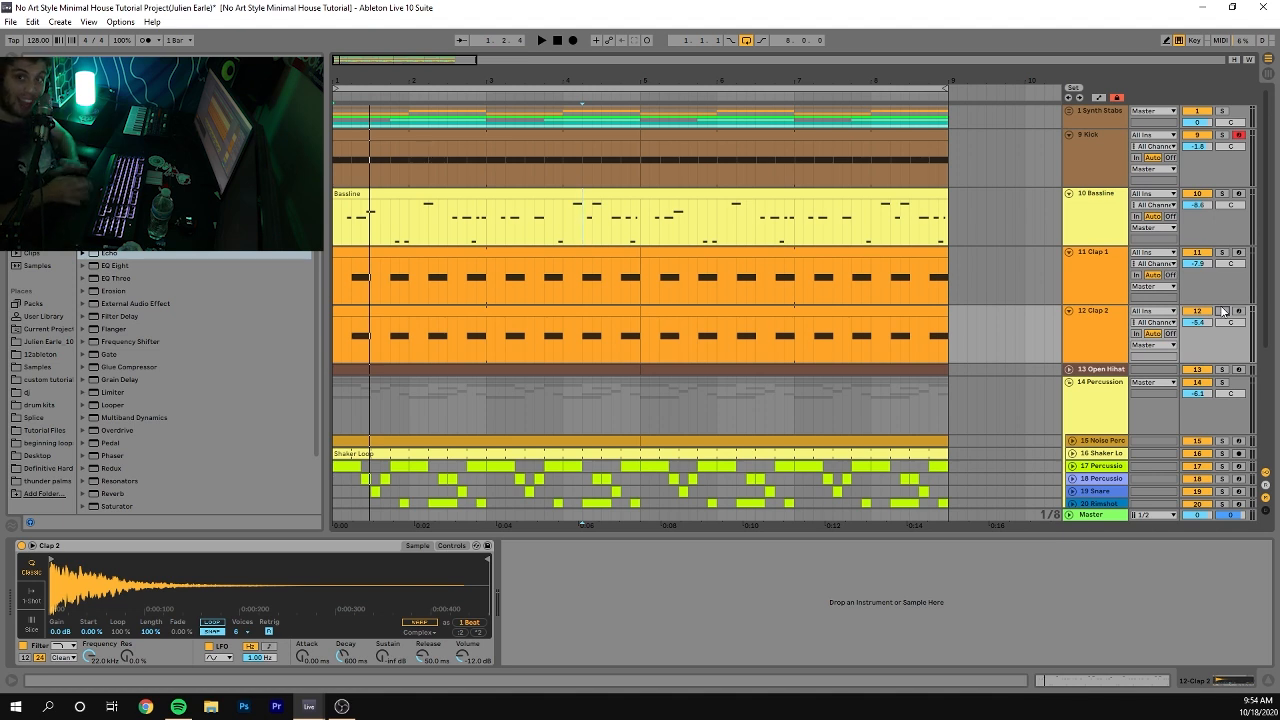
{"action": "left_click", "coordinate": [1111, 332]}
{"action": "left_click", "coordinate": [1098, 258], "text": "shift"}
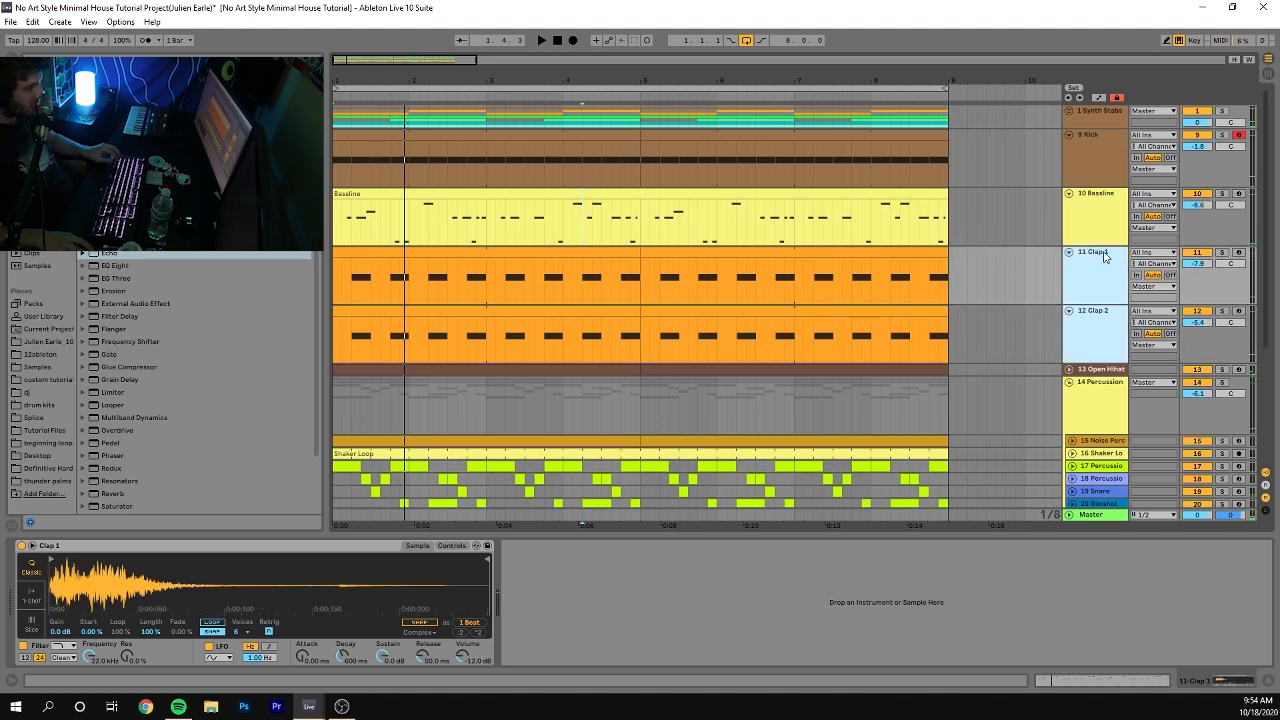
{"action": "left_click_drag", "start_coordinate": [1190, 264], "coordinate": [1191, 263]}
{"action": "key", "text": "space"}
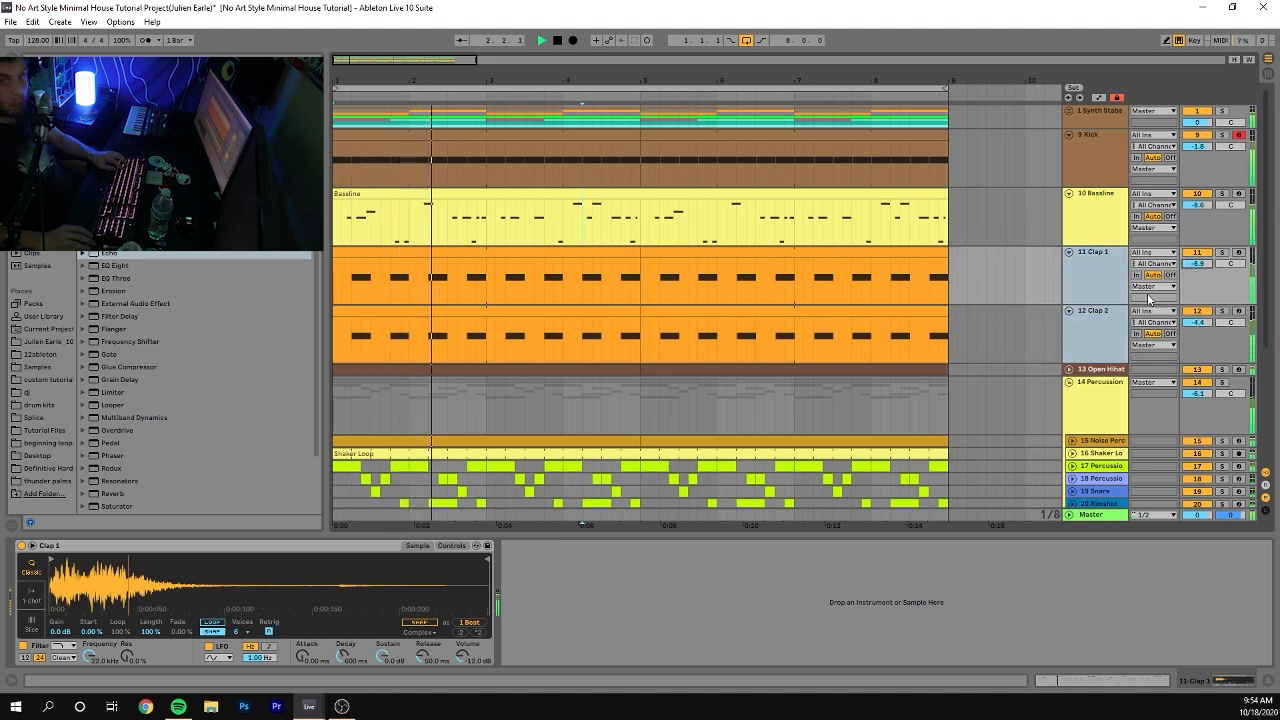
Unfold 13 Open Hihat, display its devices and audition the track in solo.
{"action": "left_click", "coordinate": [1100, 369]}
{"action": "left_click", "coordinate": [1069, 370]}
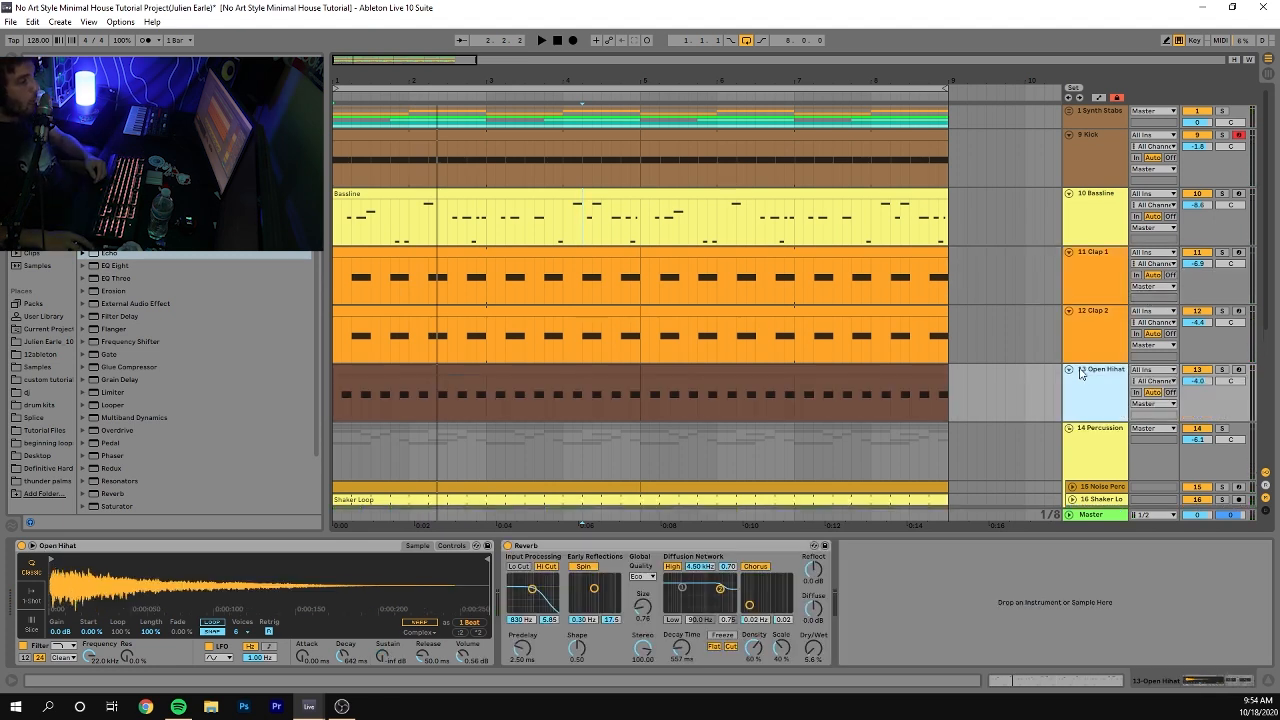
{"action": "left_click", "coordinate": [1221, 369]}
{"action": "key", "text": "space"}
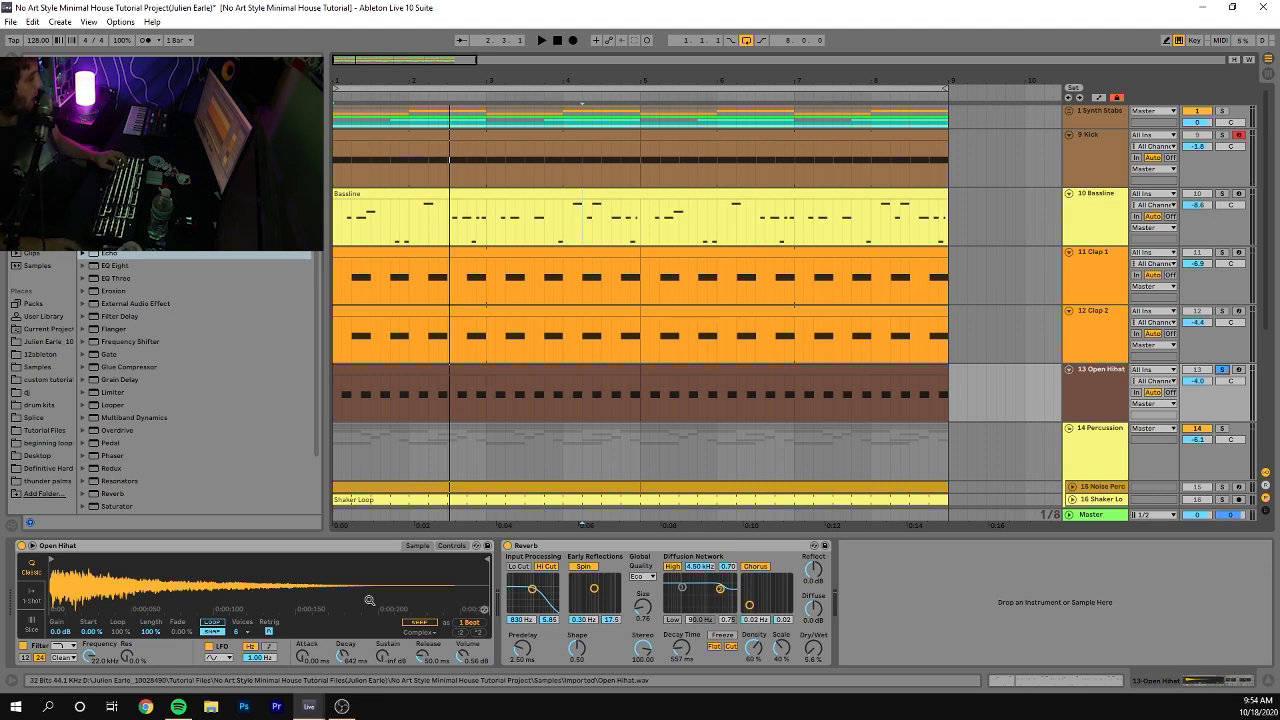
Preview Open Hihat.wav from the current project's samples, then display the hihat sampler's envelope controls while auditioning the track.
{"action": "left_click", "coordinate": [30, 330]}
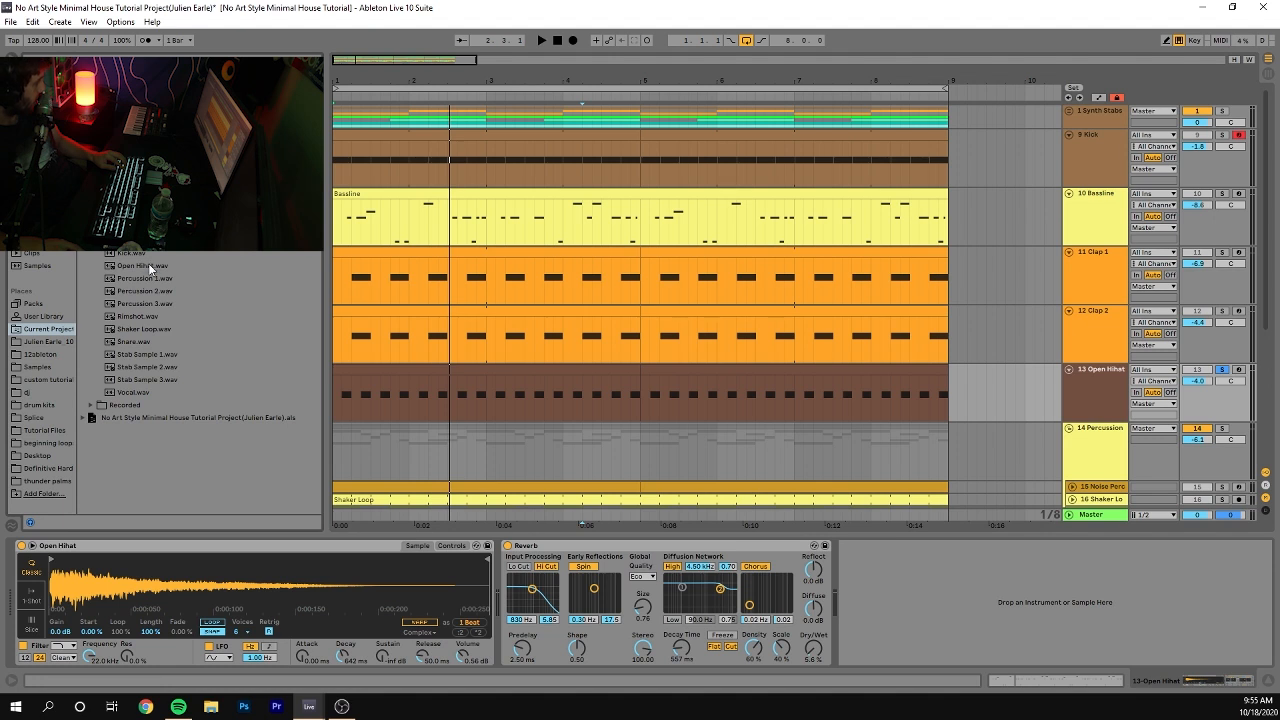
{"action": "left_click", "coordinate": [148, 265]}
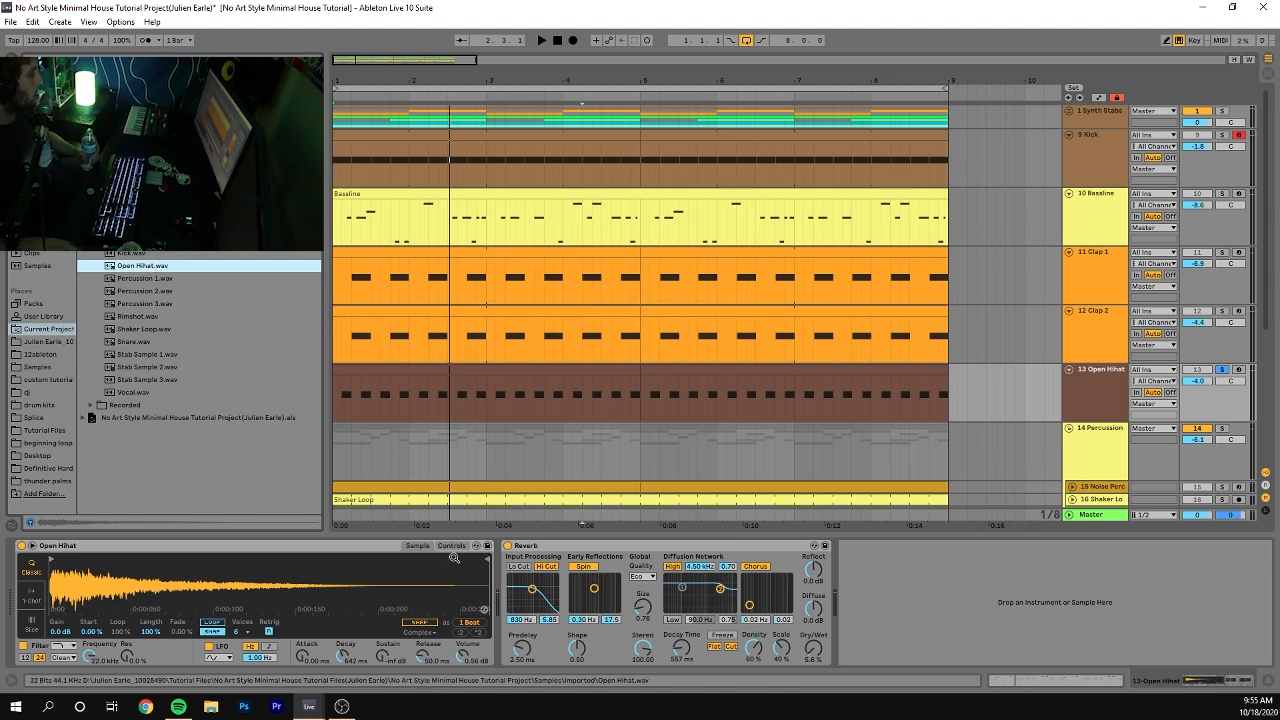
{"action": "left_click", "coordinate": [451, 545]}
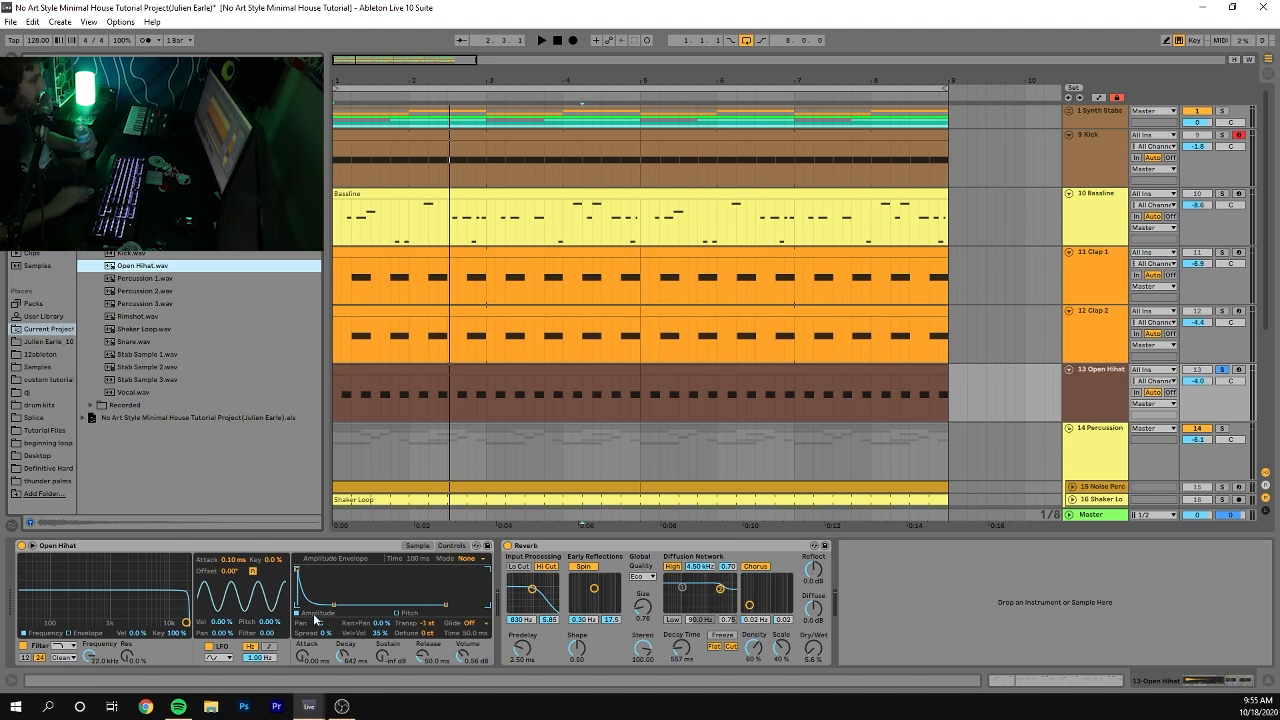
{"action": "key", "text": "space"}
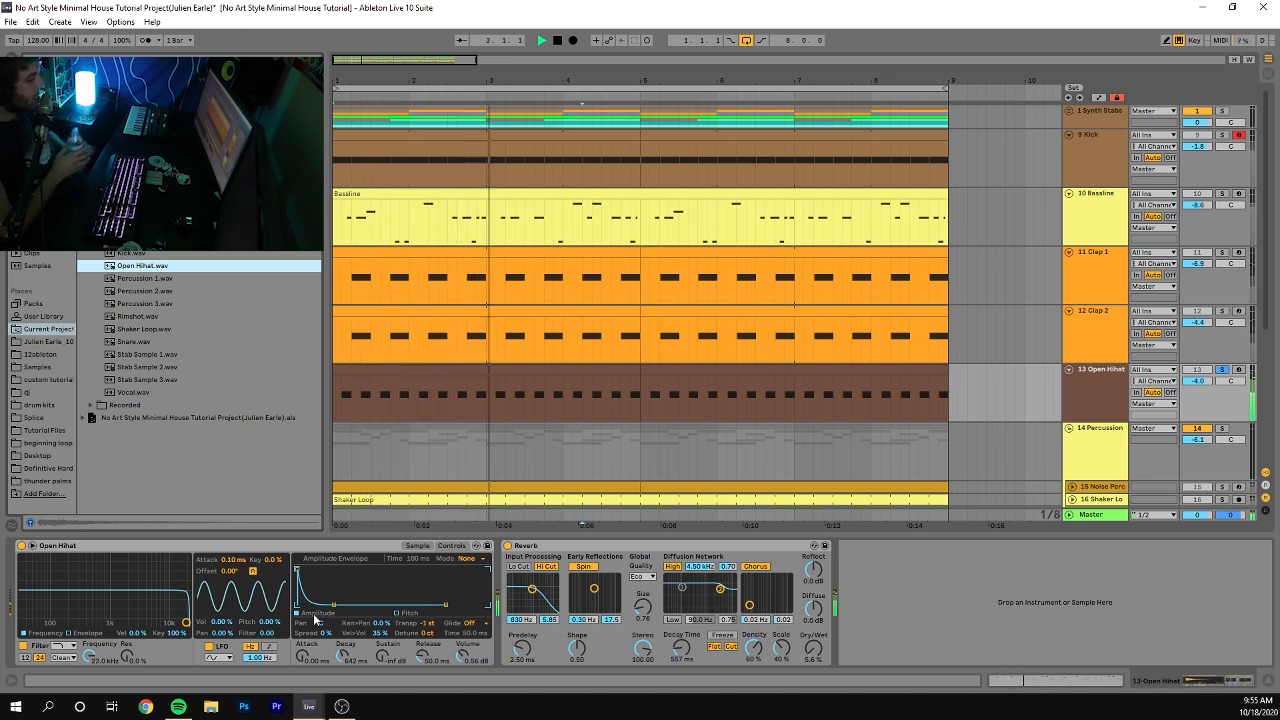
{"action": "key", "text": "space"}
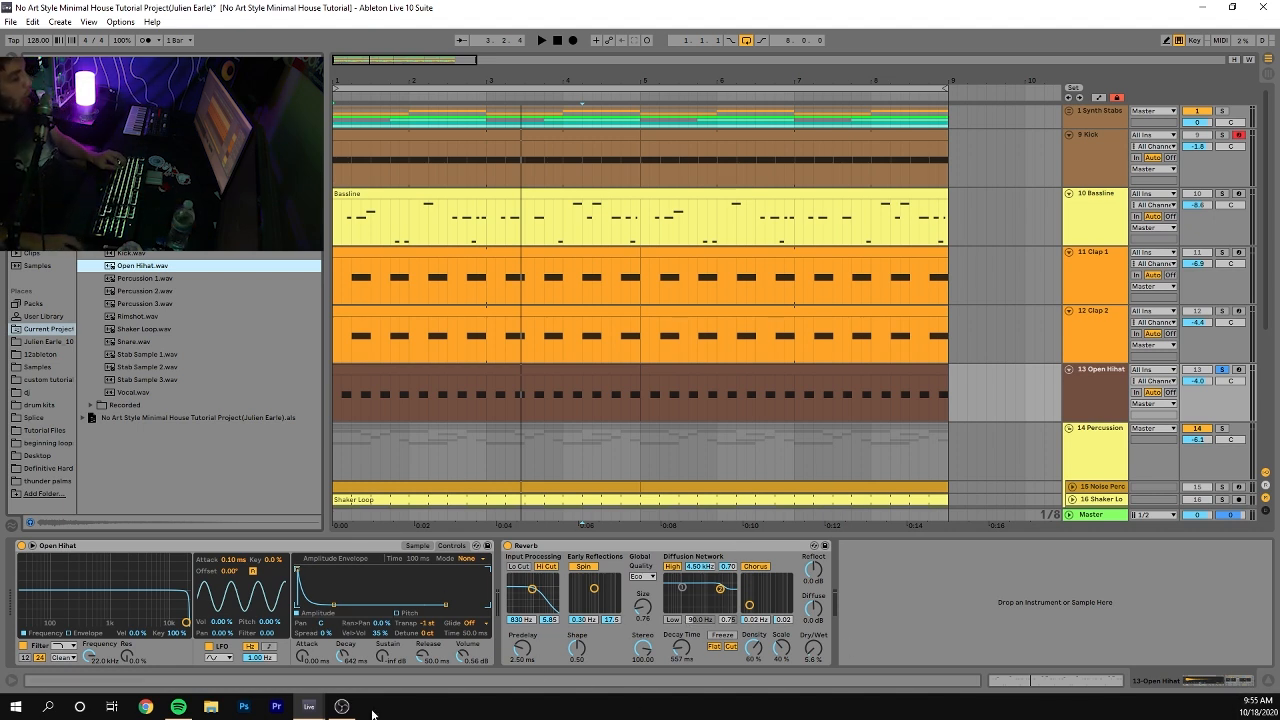
Play the soloed open hihat and compare it with the Reverb bypassed and re-enabled.
{"action": "key", "text": "space"}
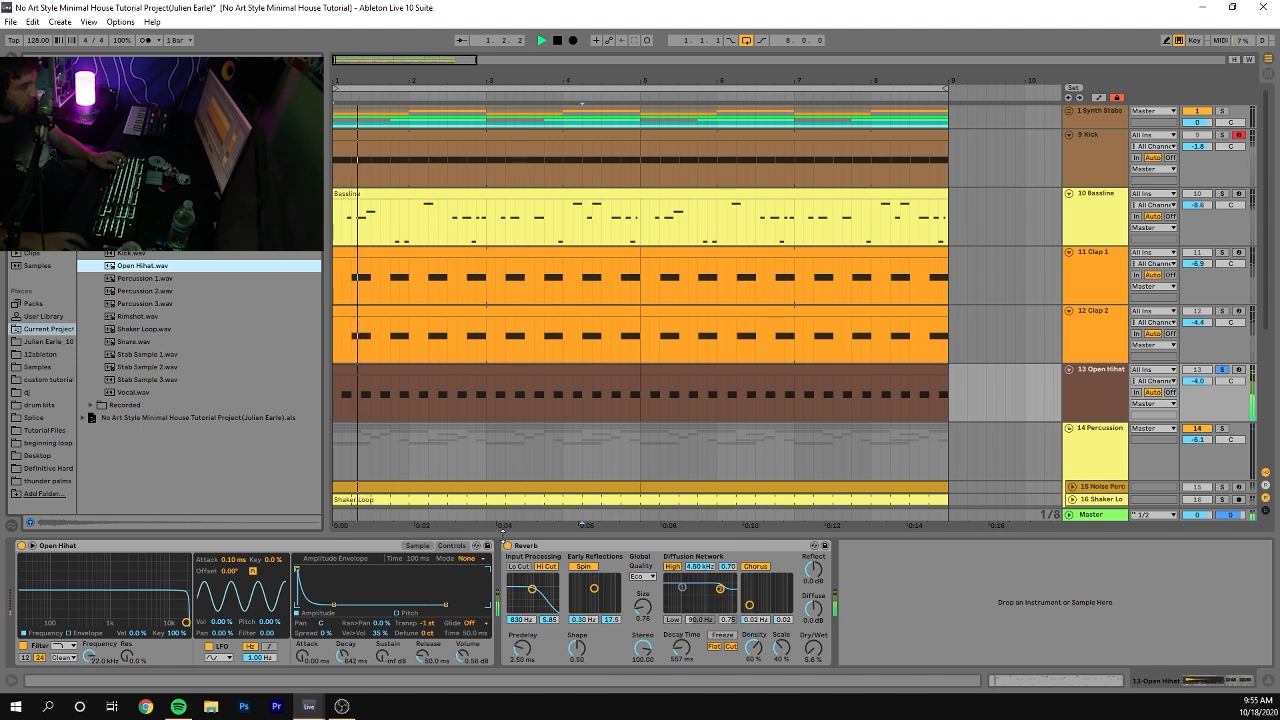
{"action": "left_click", "coordinate": [507, 545]}
{"action": "left_click", "coordinate": [507, 545]}
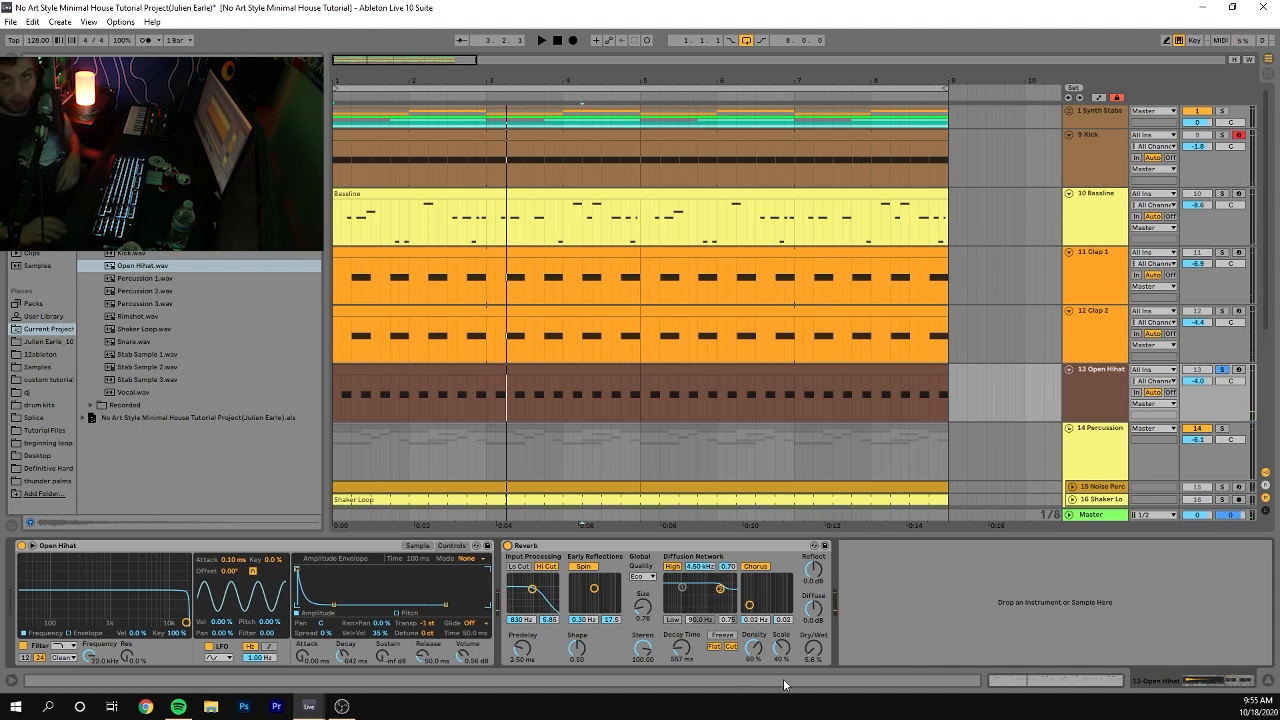
{"action": "key", "text": "ctrl+s"}
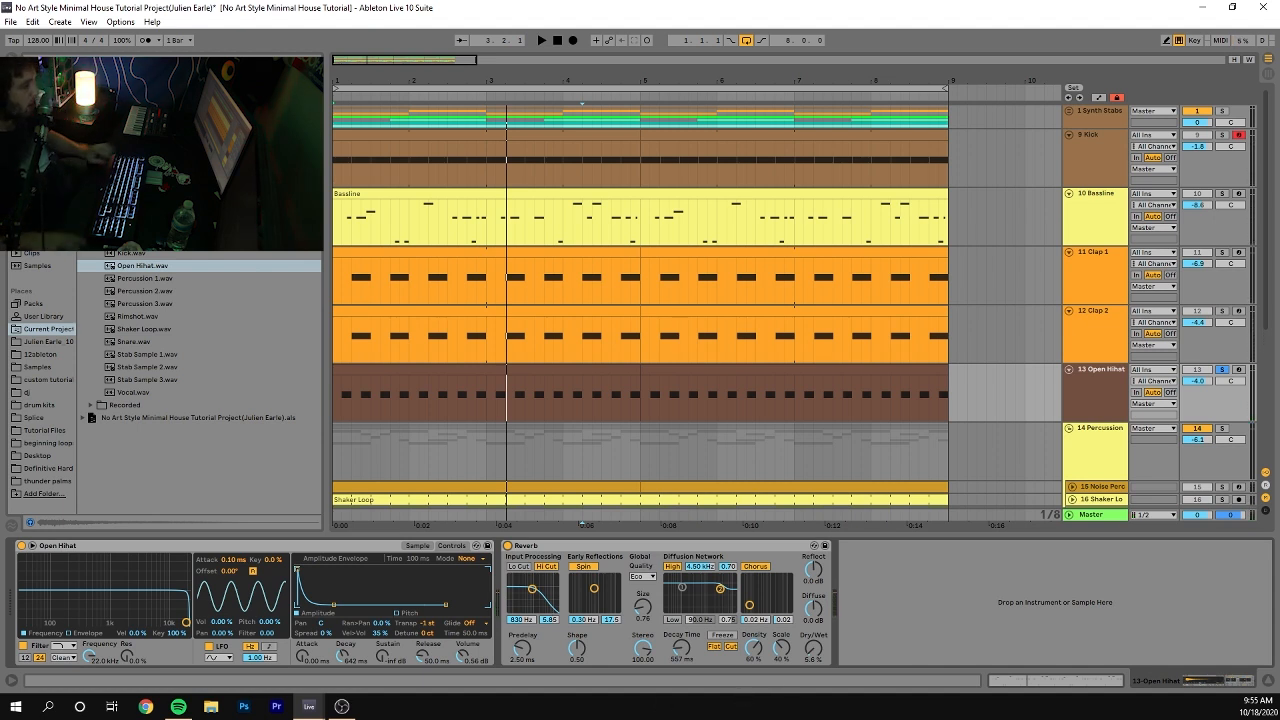
End the hihat solo, select the first four-bar Open Hihat clip and play it within the full mix.
{"action": "left_click", "coordinate": [1221, 369]}
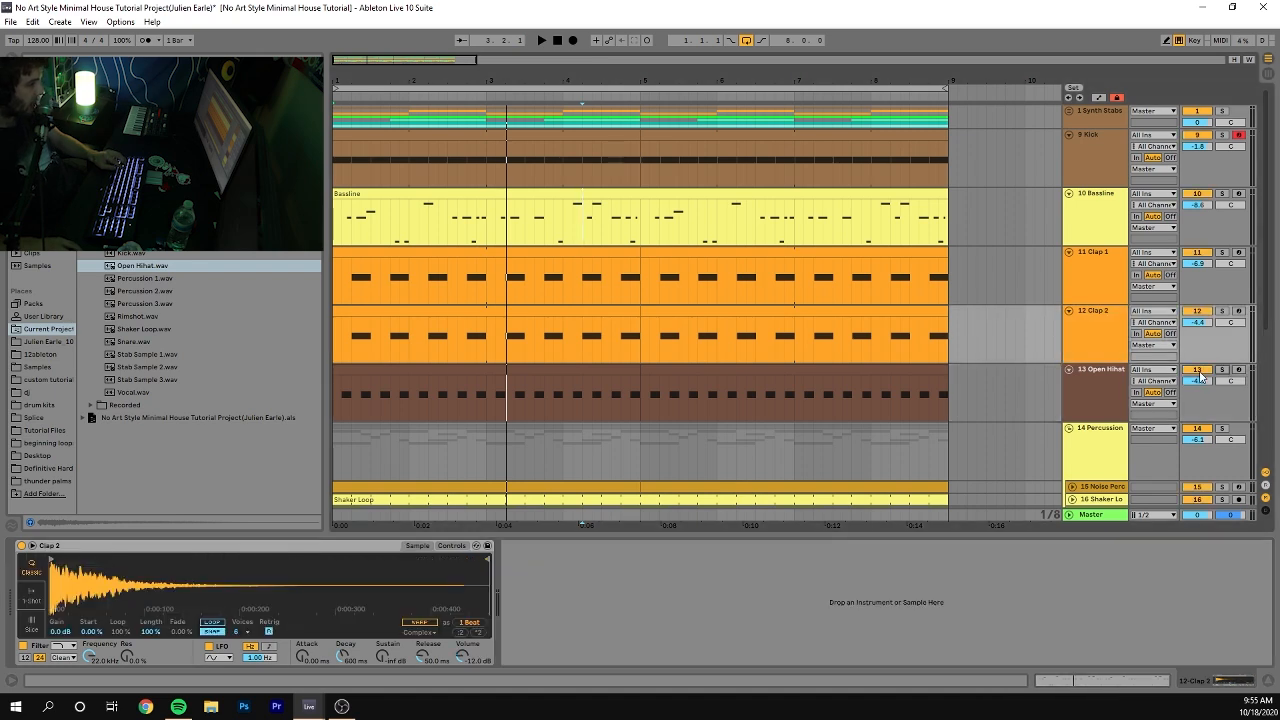
{"action": "left_click", "coordinate": [624, 367]}
{"action": "key", "text": "space"}
{"action": "left_click", "coordinate": [1107, 386]}
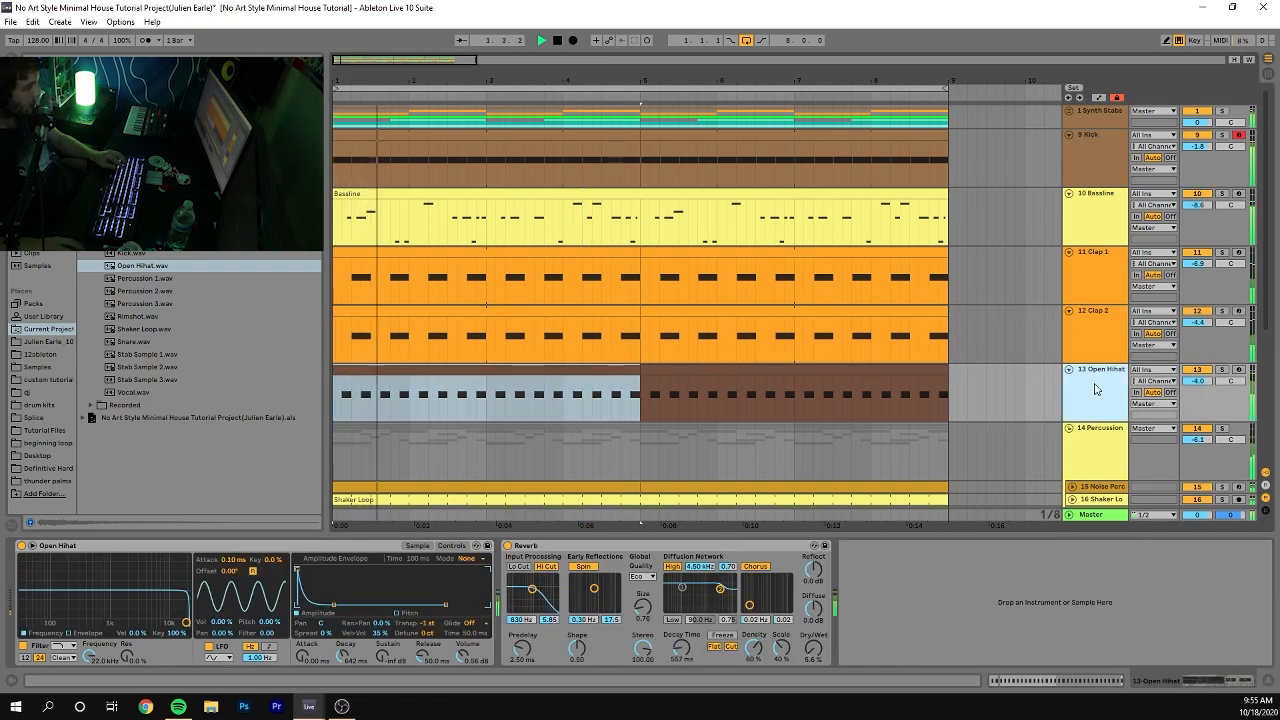
{"action": "scroll", "coordinate": [1107, 380], "scroll_direction": "down", "scroll_amount": 2}
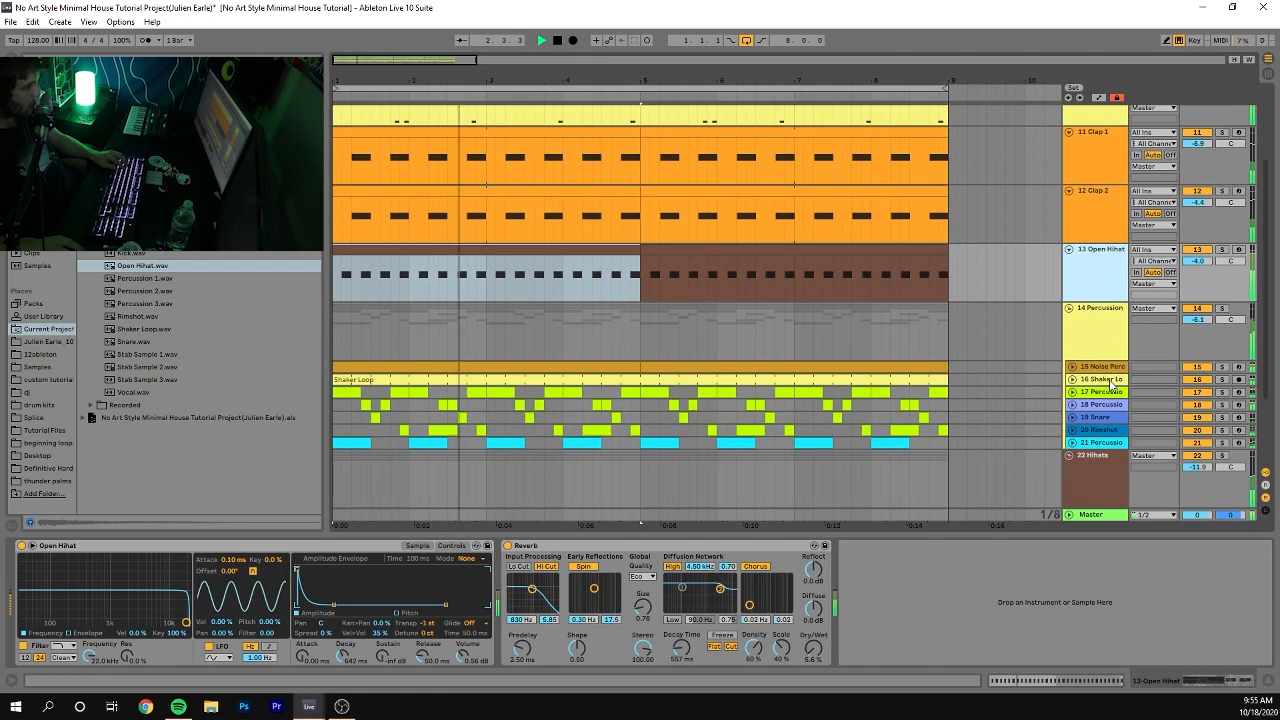
{"action": "scroll", "coordinate": [1108, 352], "scroll_direction": "down", "scroll_amount": 1}
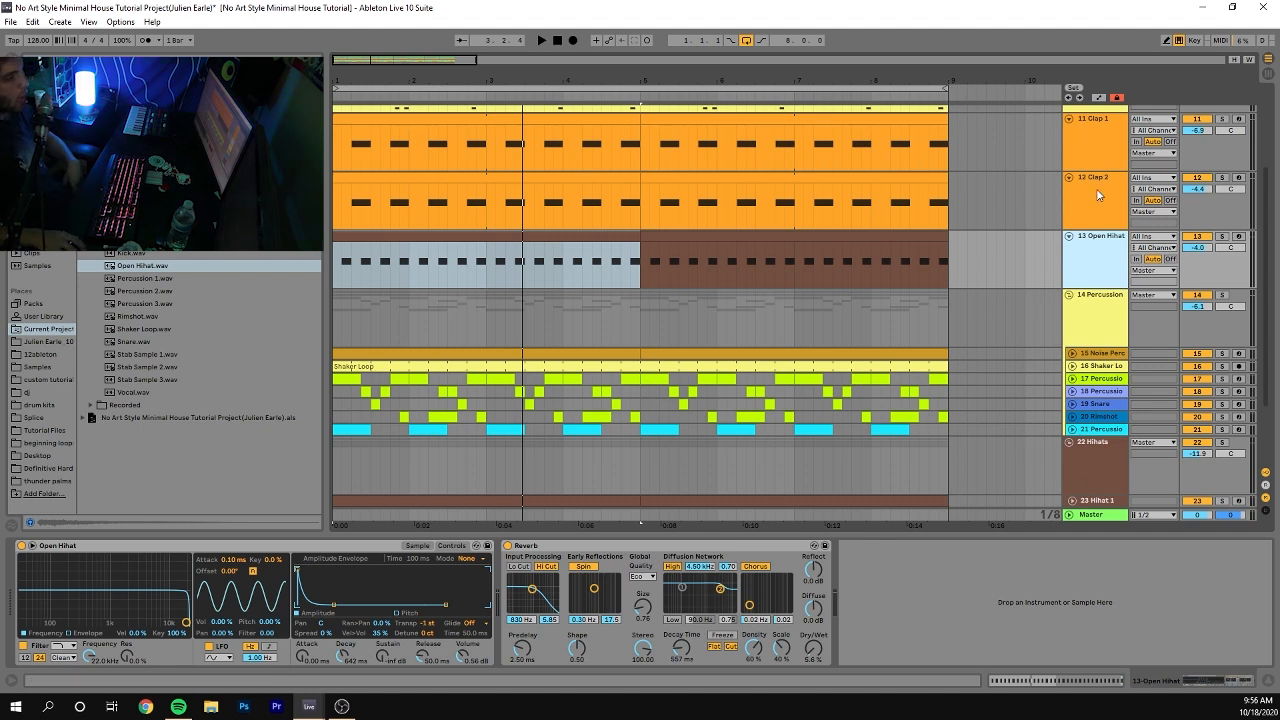
Solo 9 Kick, 11 Clap 1, 12 Clap 2 and 13 Open Hihat together and audition them.
{"action": "left_click", "coordinate": [1221, 232]}
{"action": "scroll", "coordinate": [1221, 233], "scroll_direction": "up", "scroll_amount": 2}
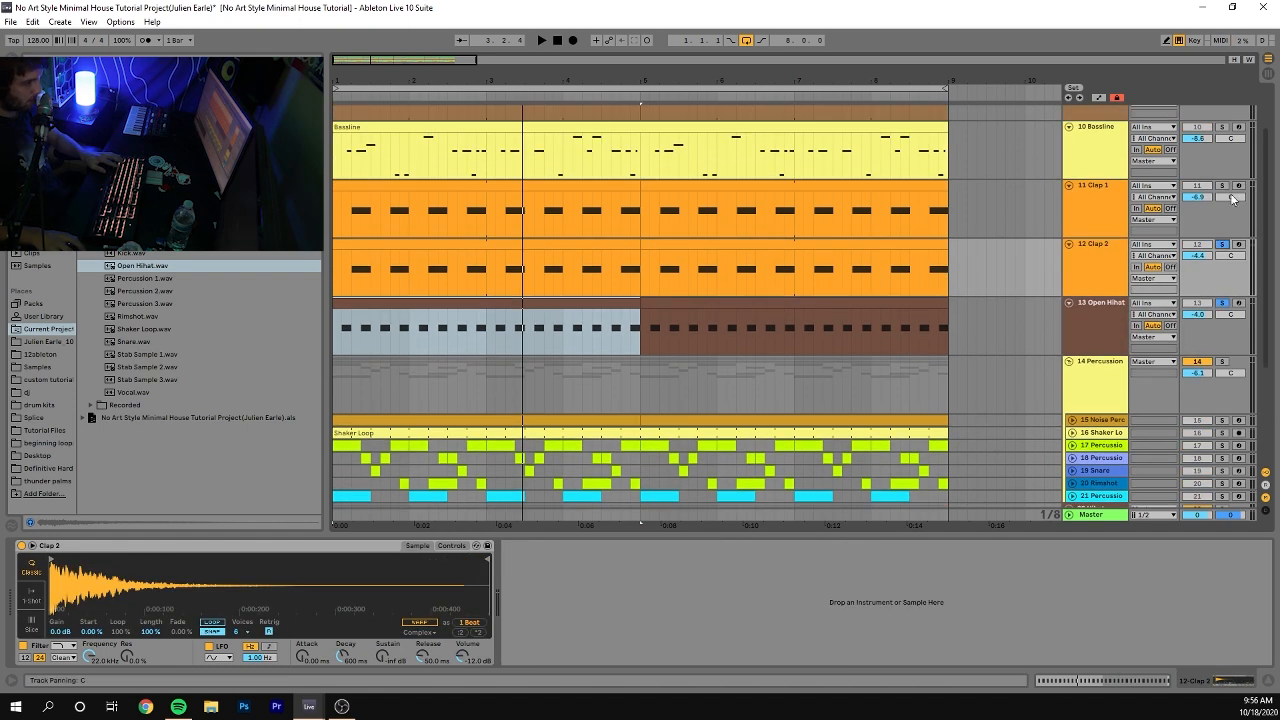
{"action": "scroll", "coordinate": [1218, 193], "scroll_direction": "up", "scroll_amount": 2}
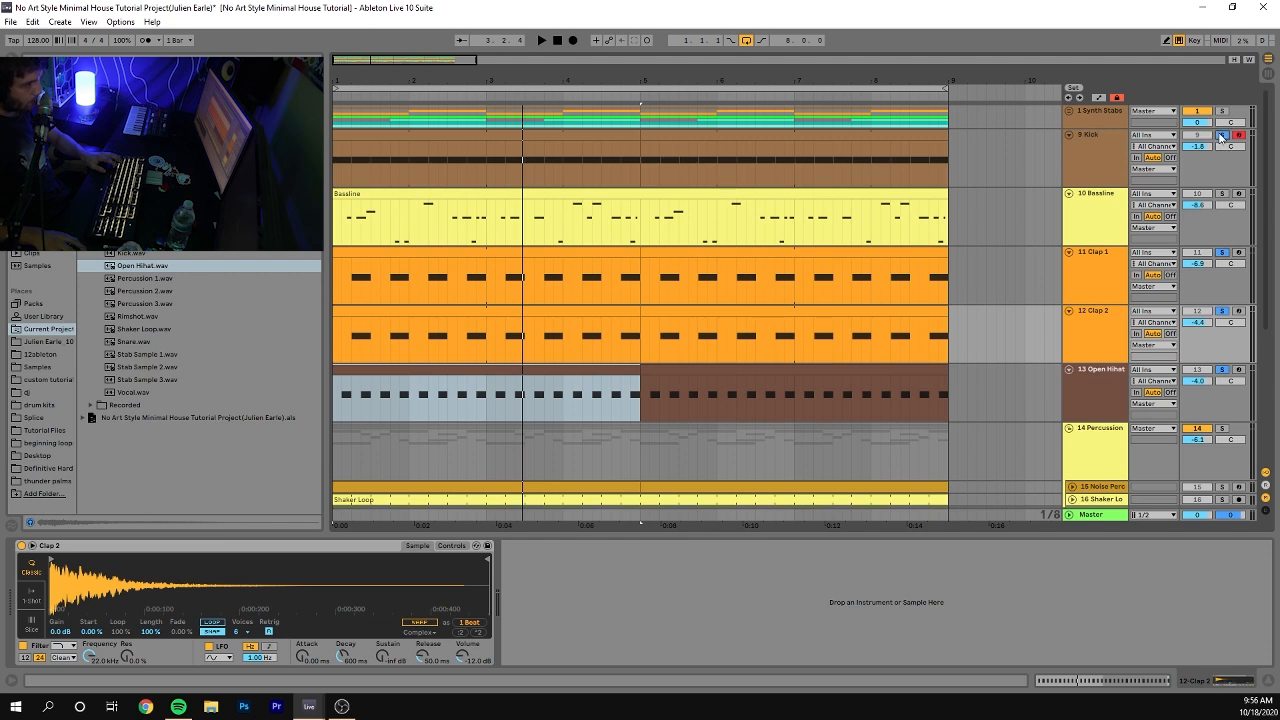
{"action": "key", "text": "space"}
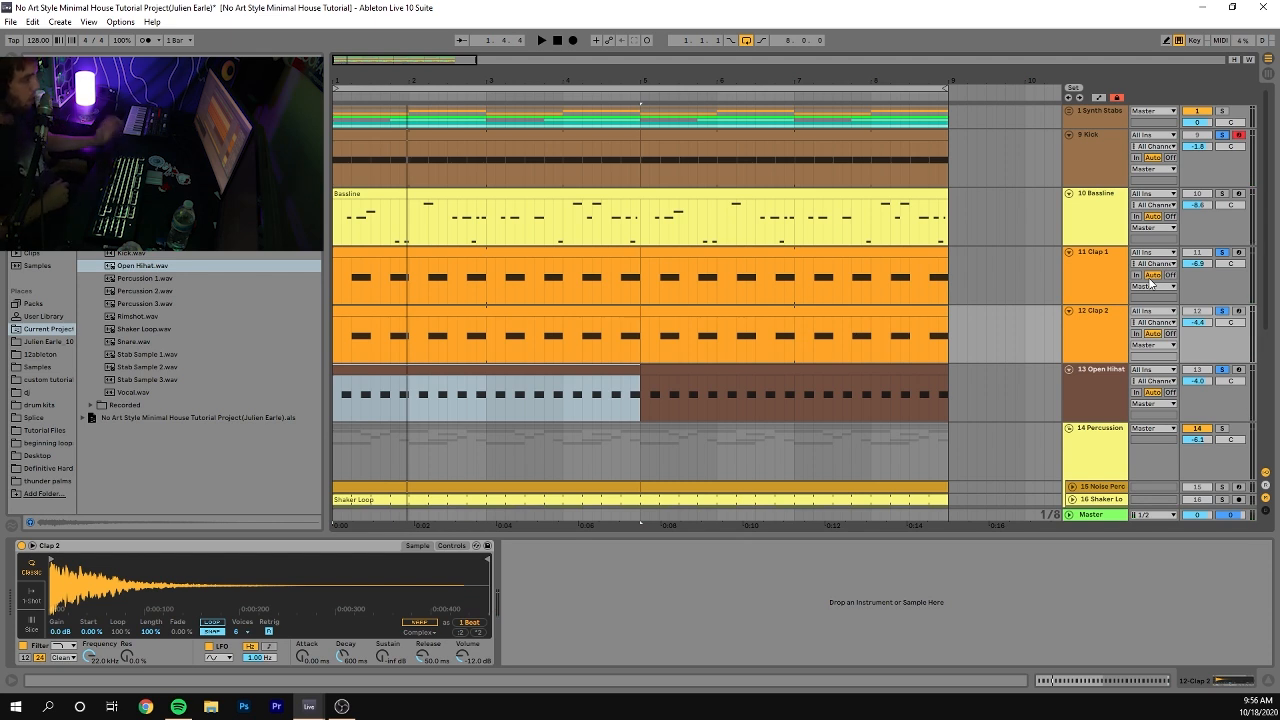
Select 9 Kick and 12 Clap 2, replay the drum solo, then clear it and listen to the full mix.
{"action": "left_click", "coordinate": [1081, 178]}
{"action": "left_click", "coordinate": [1095, 349]}
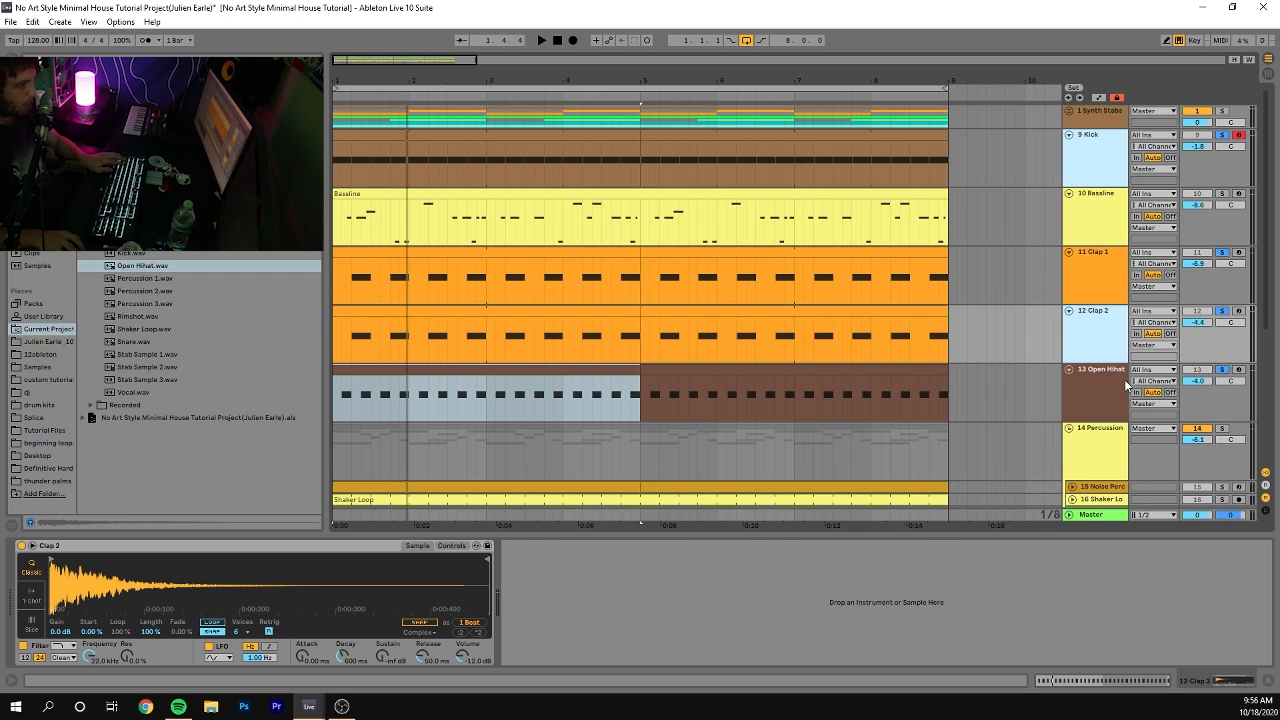
{"action": "scroll", "coordinate": [1180, 334], "scroll_direction": "down", "scroll_amount": 2}
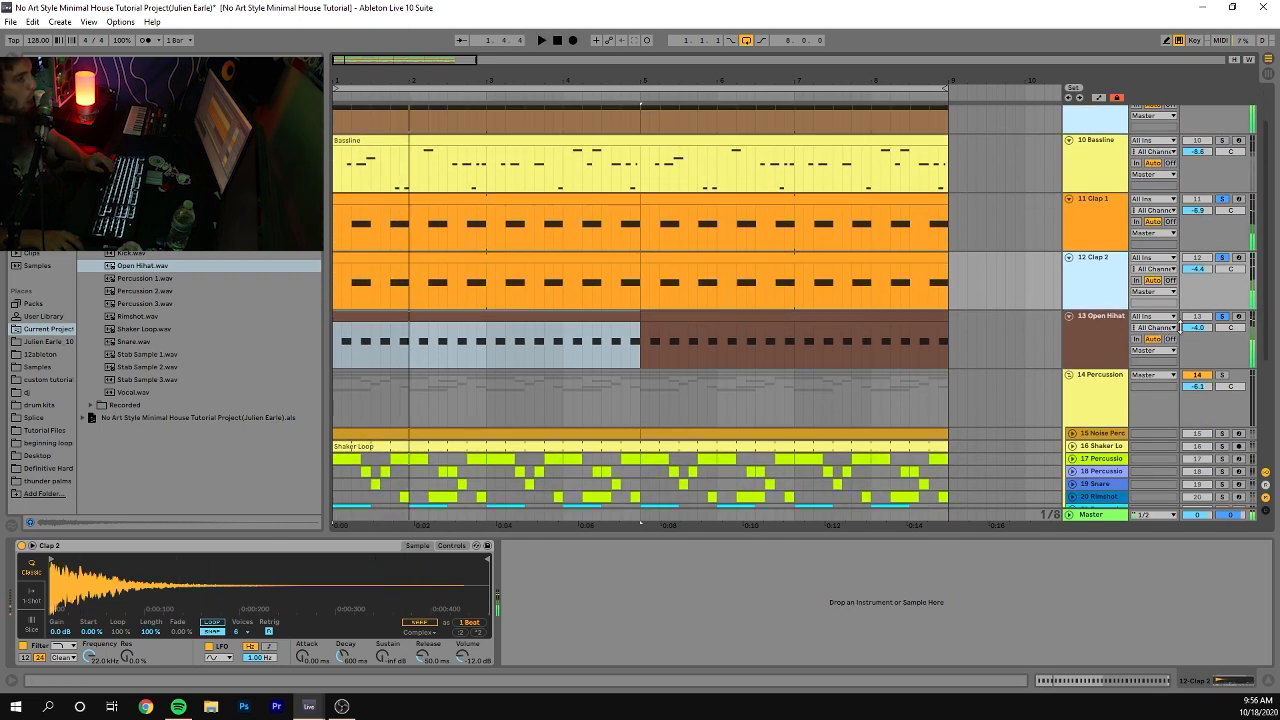
{"action": "scroll", "coordinate": [1180, 334], "scroll_direction": "down", "scroll_amount": 2}
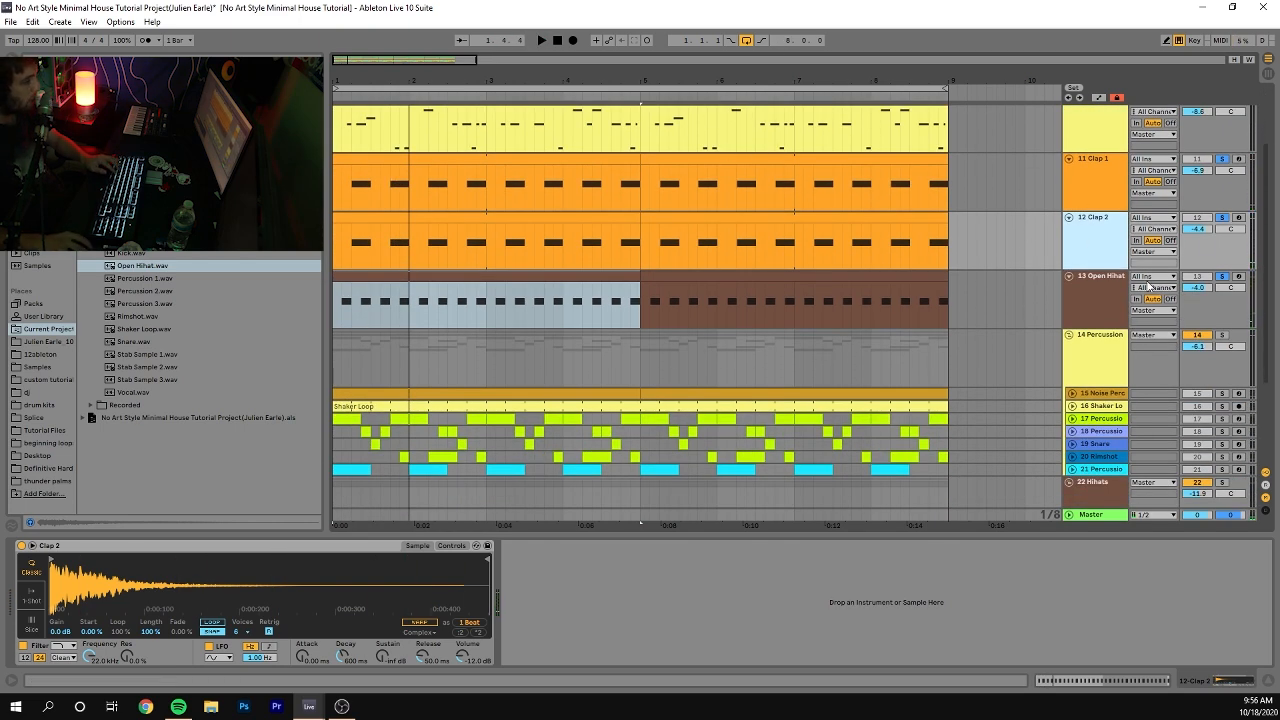
{"action": "scroll", "coordinate": [1206, 343], "scroll_direction": "down", "scroll_amount": 5}
{"action": "key", "text": "space"}
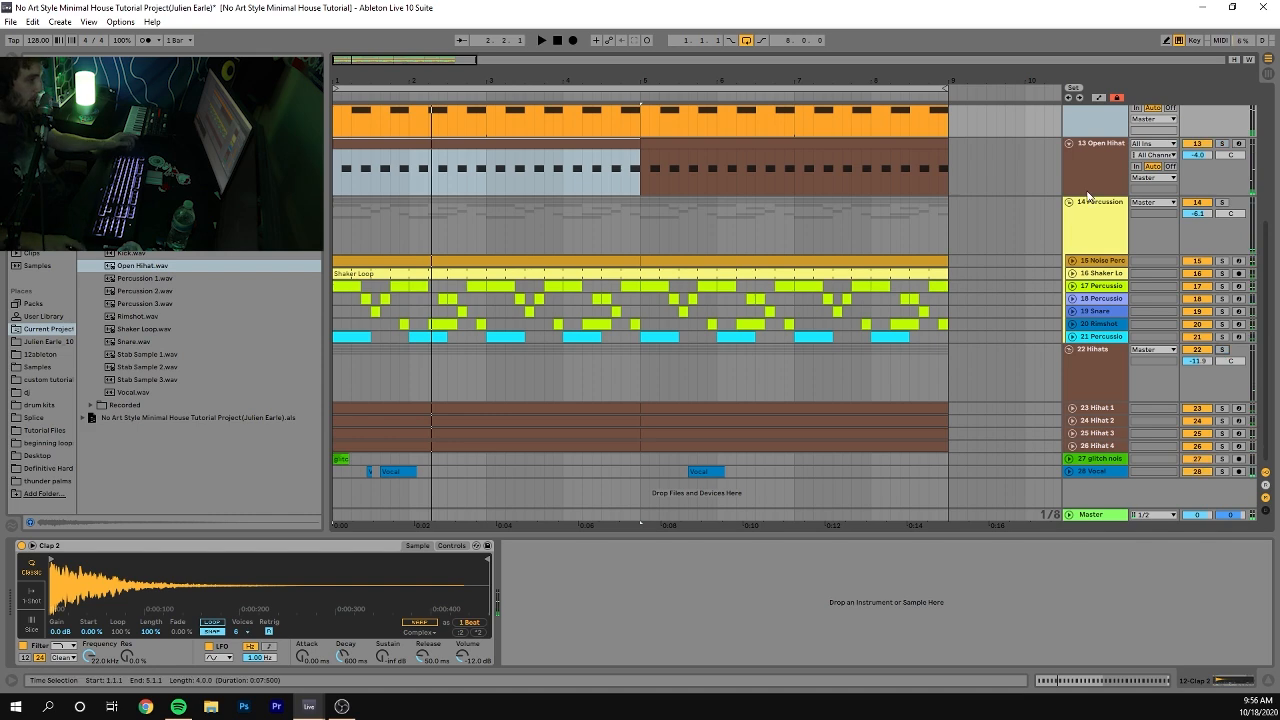
Audition the 14 Percussion group in solo, unfolding its tracks 15 to 21 to view their patterns and folding them again.
{"action": "left_click", "coordinate": [1221, 202]}
{"action": "left_click", "coordinate": [1104, 261]}
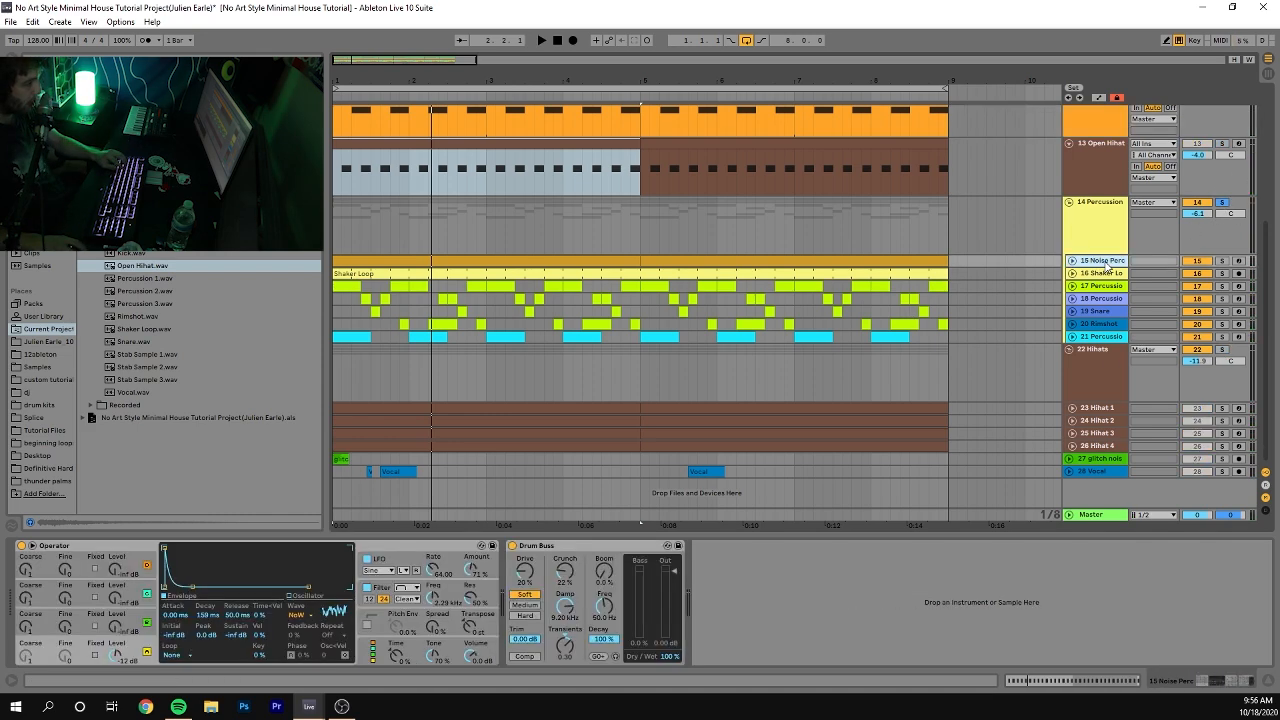
{"action": "left_click", "coordinate": [1105, 337], "text": "shift"}
{"action": "key", "text": "u"}
{"action": "key", "text": "space"}
{"action": "scroll", "coordinate": [1107, 267], "scroll_direction": "up", "scroll_amount": 3}
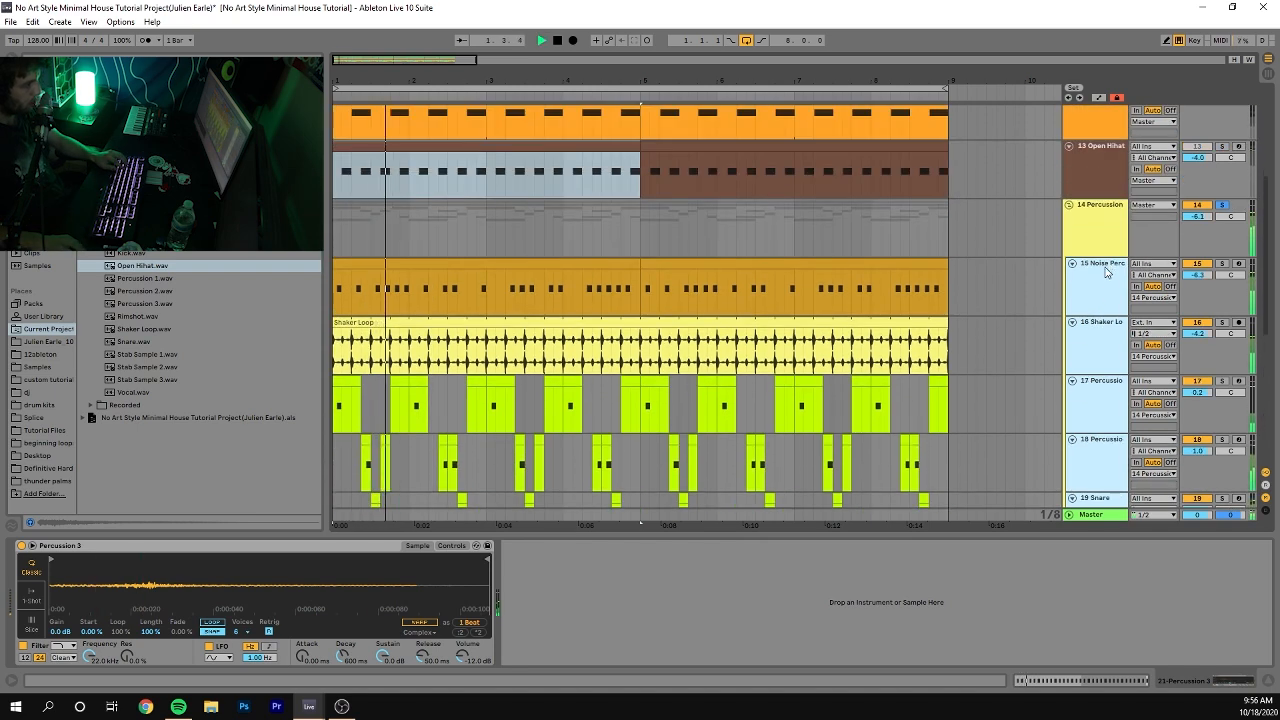
{"action": "key", "text": "u"}
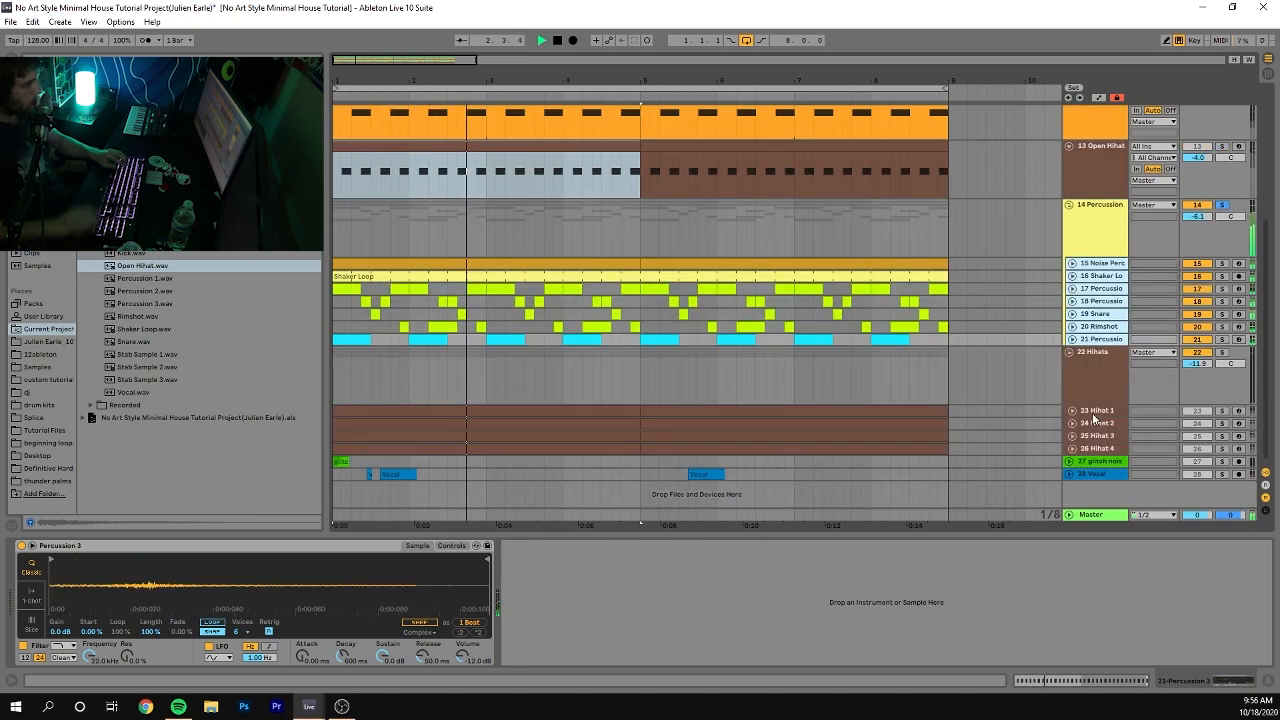
{"action": "left_click", "coordinate": [1100, 339]}
{"action": "key", "text": "space"}
Display the 19 Snare sample and unfold the 19 Snare and 18 Percussion tracks.
{"action": "scroll", "coordinate": [909, 303], "scroll_direction": "up", "scroll_amount": 5}
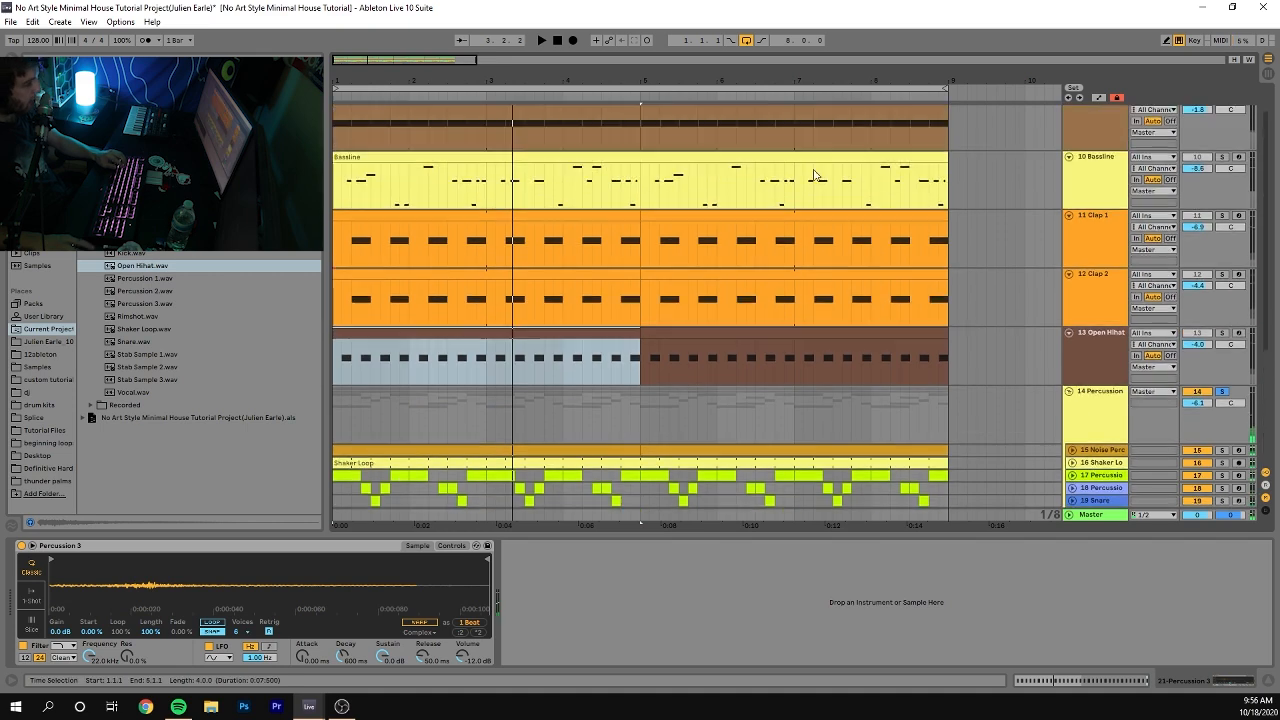
{"action": "scroll", "coordinate": [852, 157], "scroll_direction": "up", "scroll_amount": 1}
{"action": "scroll", "coordinate": [870, 280], "scroll_direction": "down", "scroll_amount": 5}
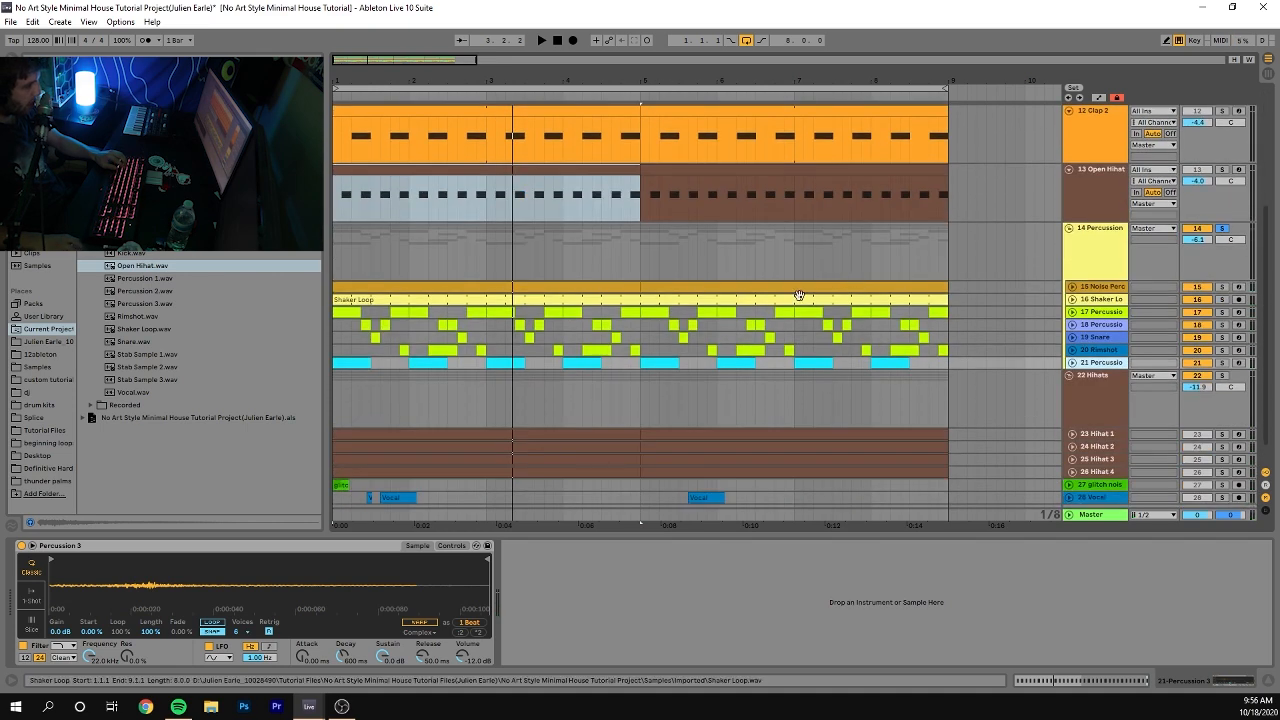
{"action": "left_click", "coordinate": [1096, 338]}
{"action": "left_click", "coordinate": [1072, 338]}
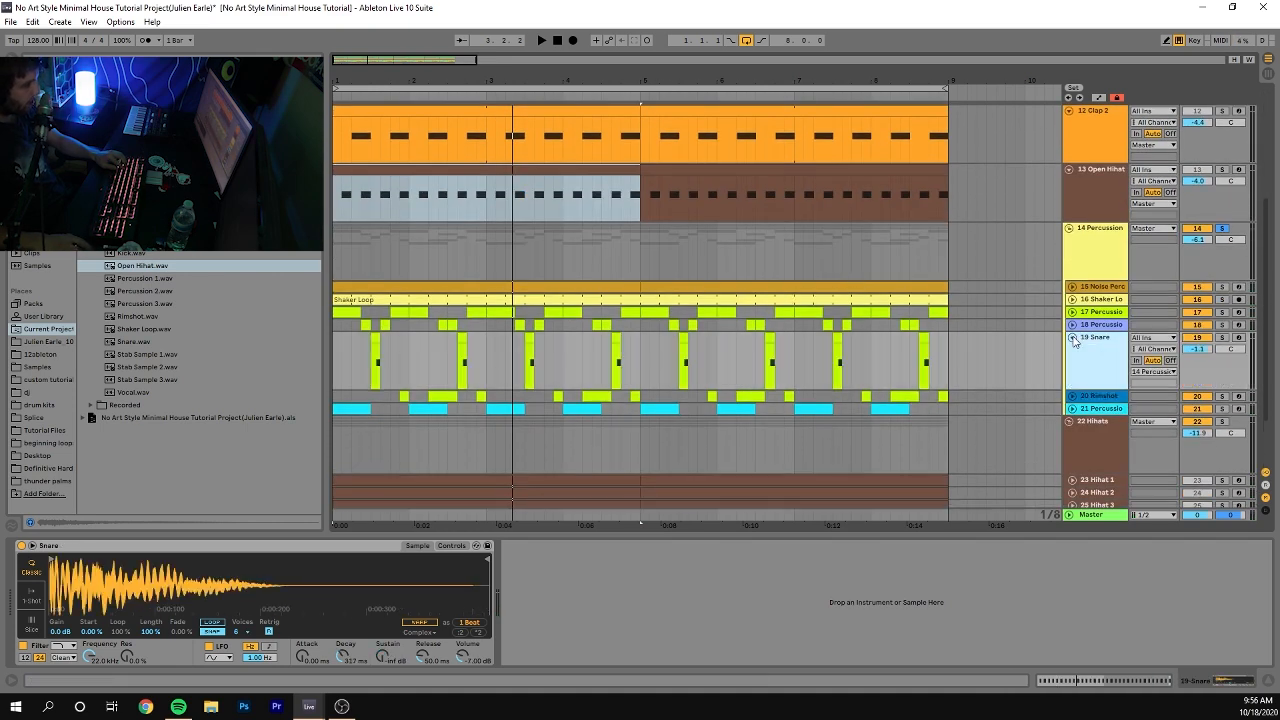
{"action": "left_click", "coordinate": [1071, 325]}
Select the first clip on the 18 Percussion track and audition that track with 19 Snare in solo.
{"action": "left_click", "coordinate": [365, 325]}
{"action": "left_click", "coordinate": [365, 330]}
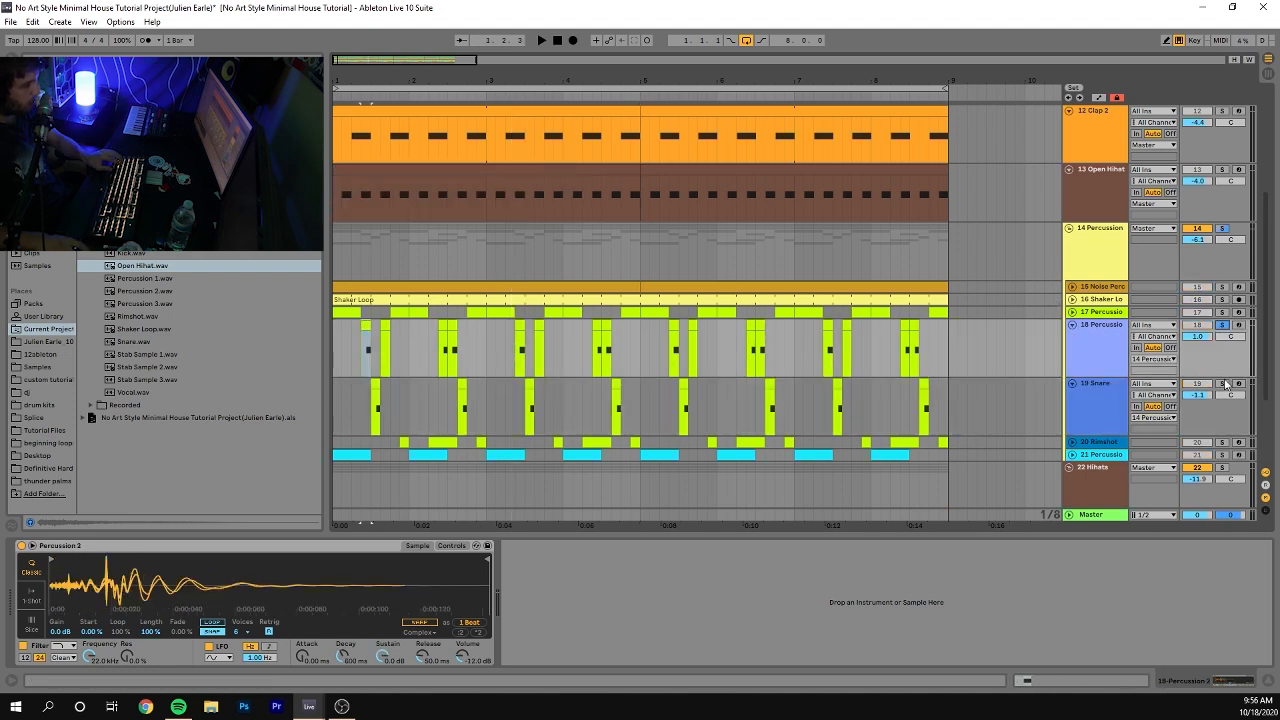
{"action": "key", "text": "space"}
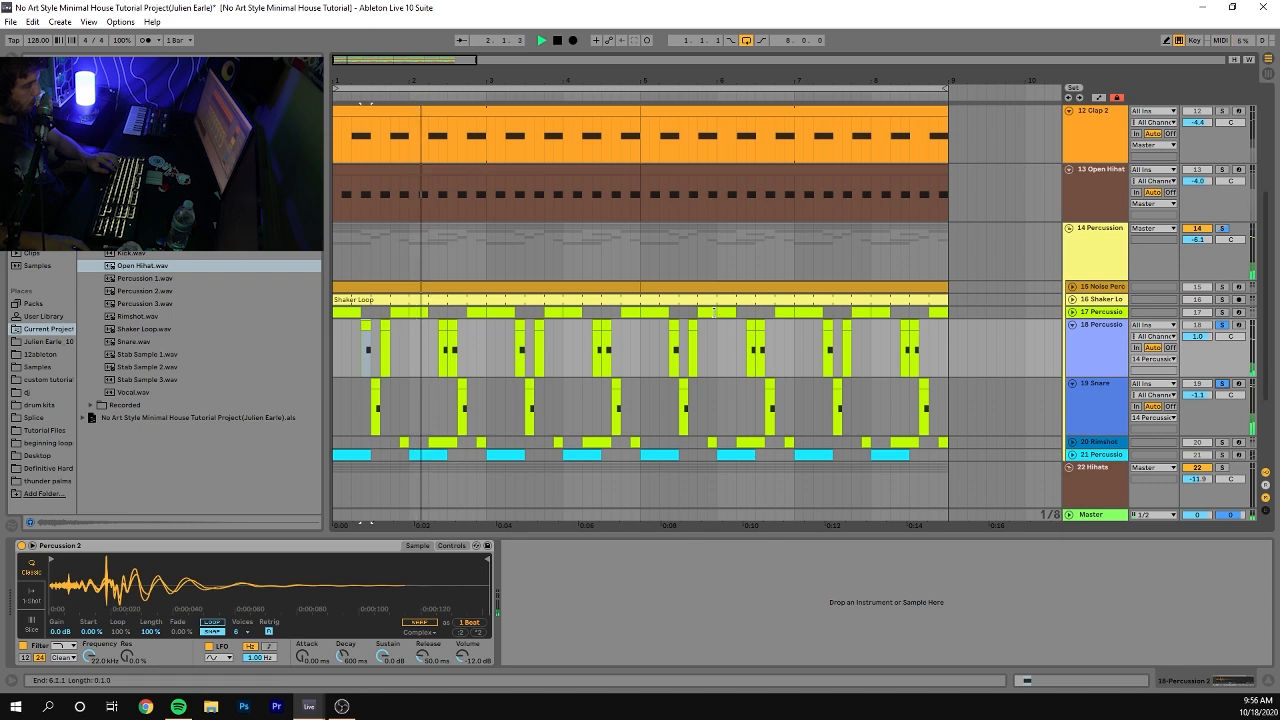
{"action": "key", "text": "space"}
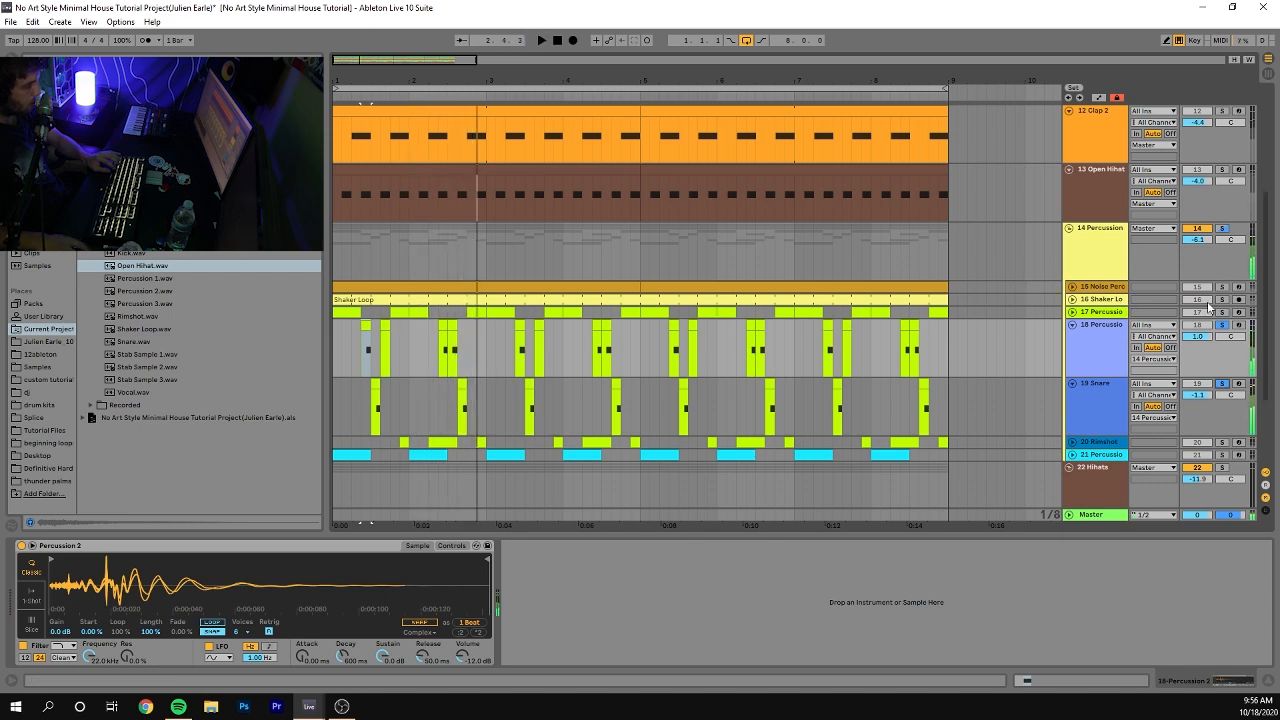
Audition 17 Percussion, 20 Rimshot and 21 Percussion together in solo, unfolding the 21 Percussion track to view its pattern.
{"action": "key", "text": "space"}
{"action": "left_click", "coordinate": [1221, 454]}
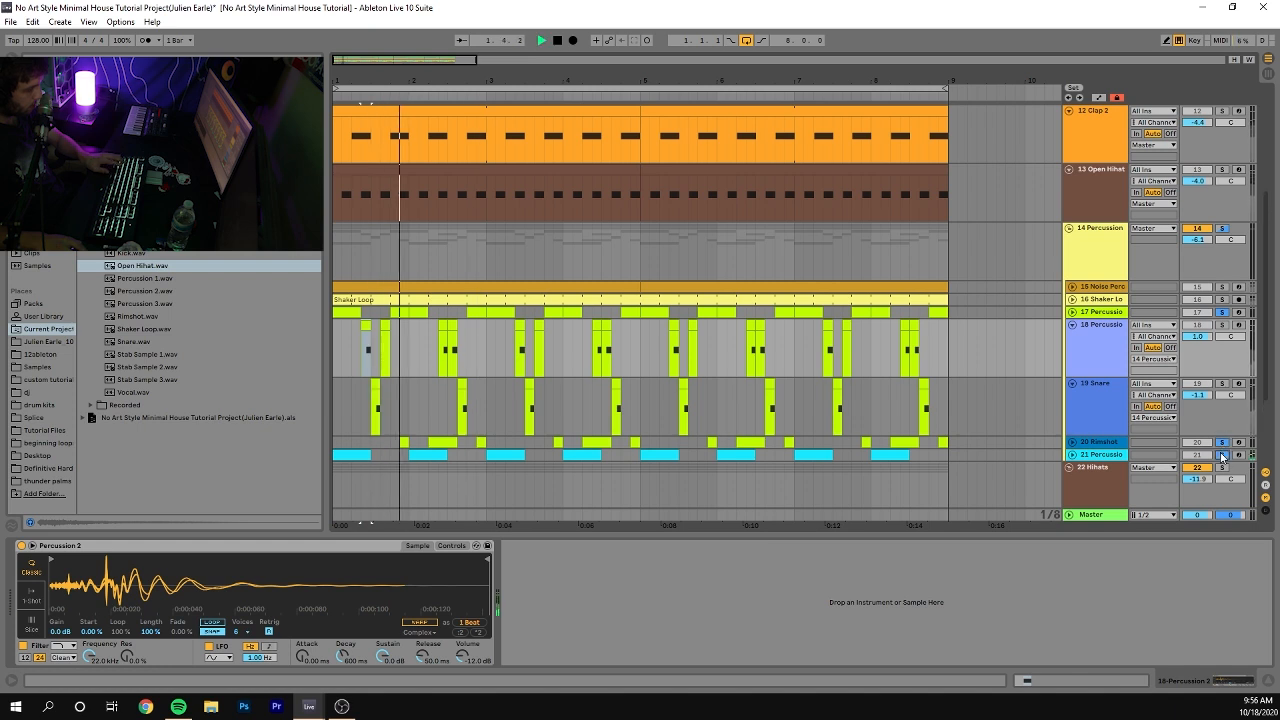
{"action": "left_click", "coordinate": [1073, 455]}
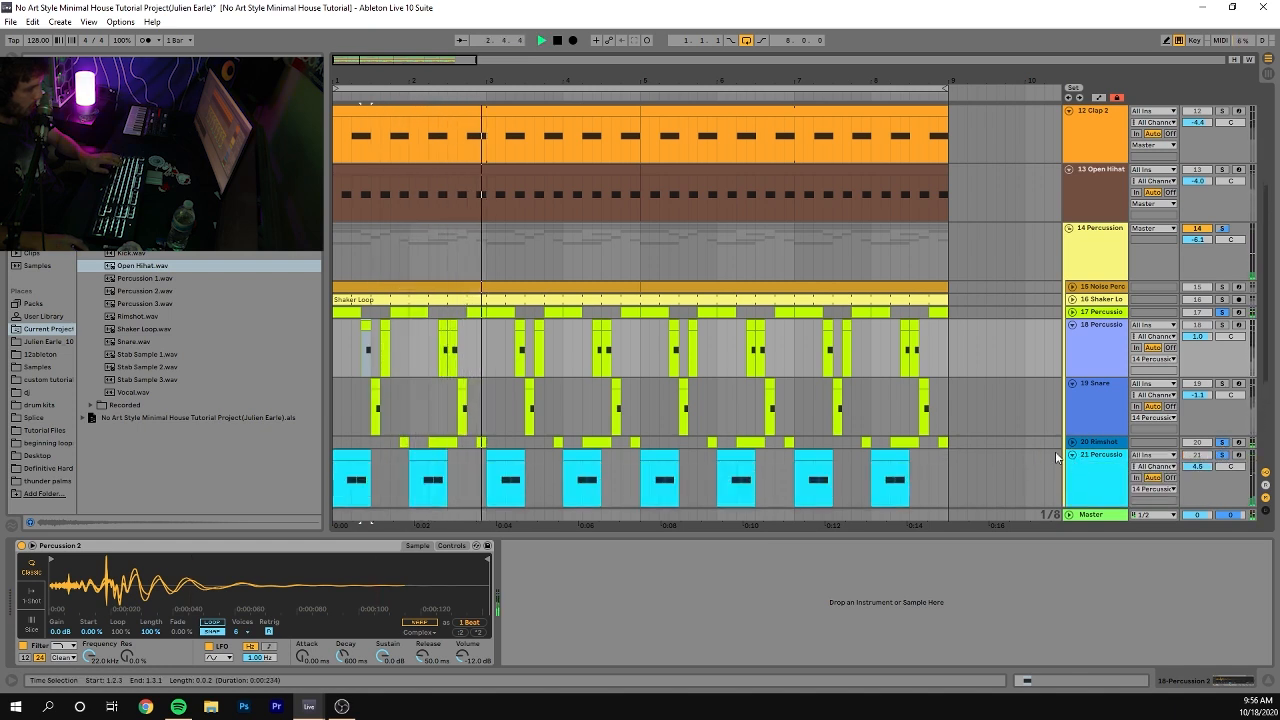
{"action": "key", "text": "space"}
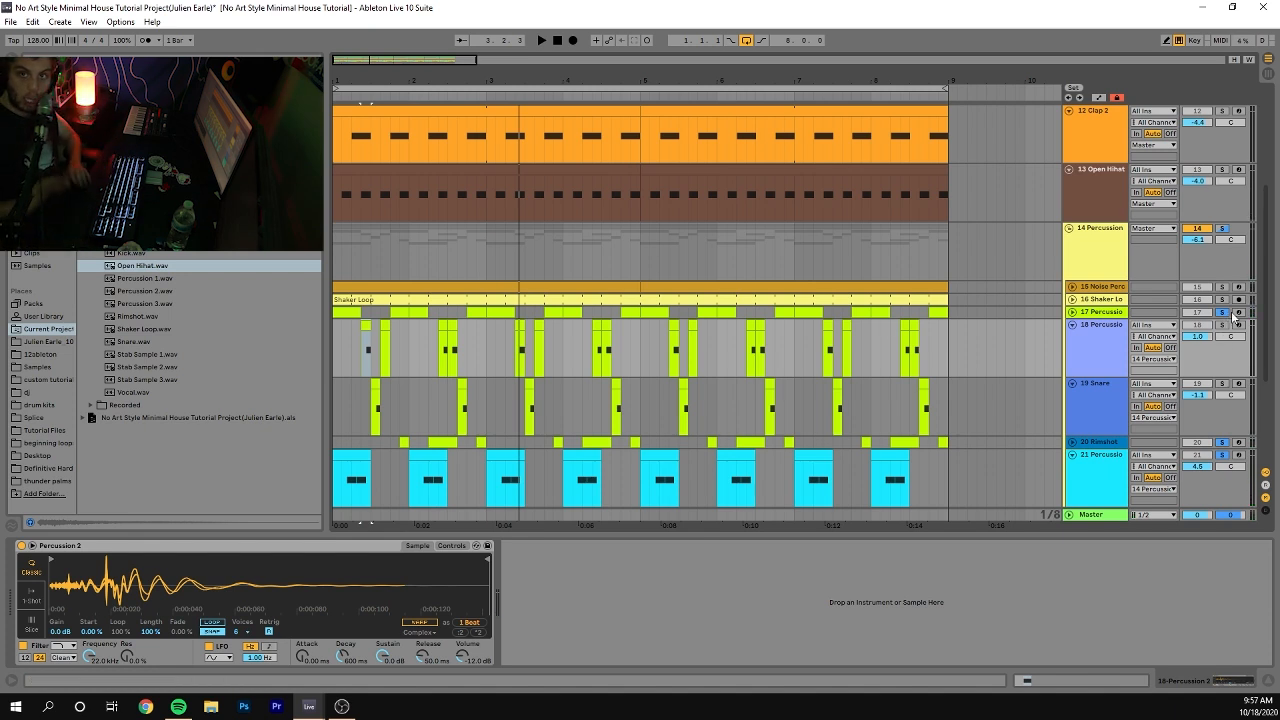
{"action": "key", "text": "space"}
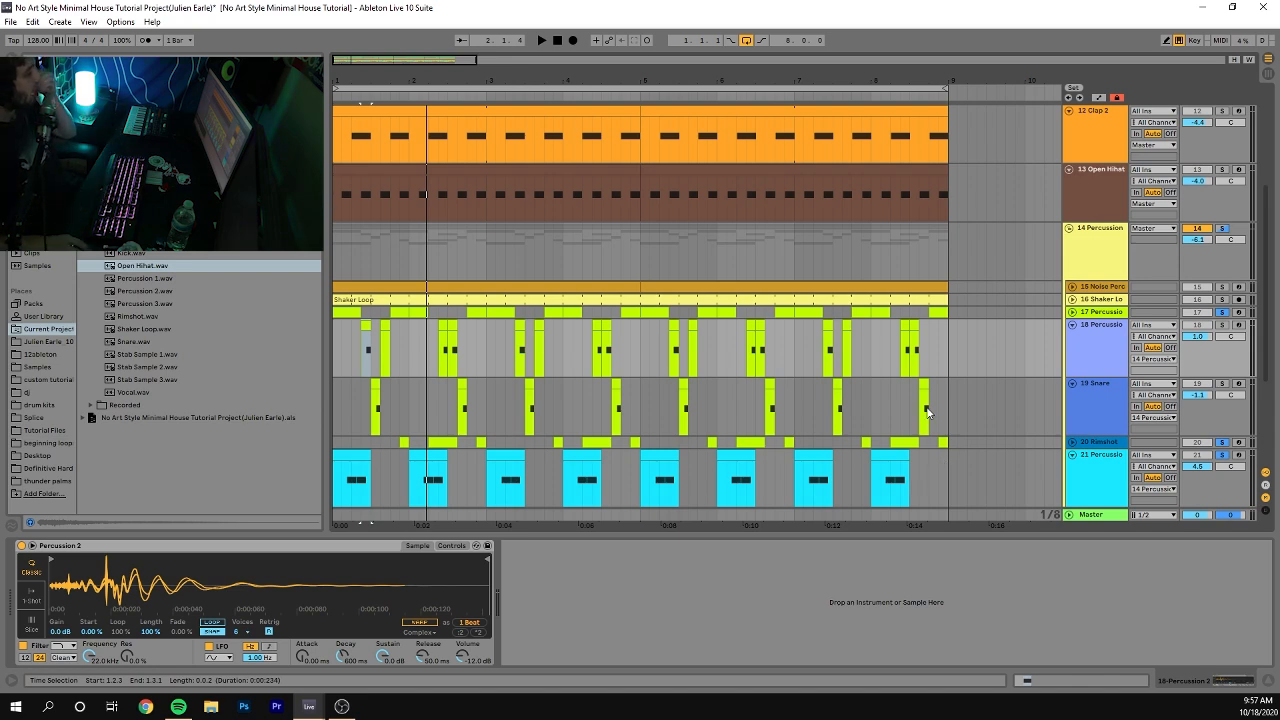
Unfold the 16 Shaker Loop track, display its sidechain Compressor and audition it in solo.
{"action": "scroll", "coordinate": [943, 437], "scroll_direction": "down", "scroll_amount": 2}
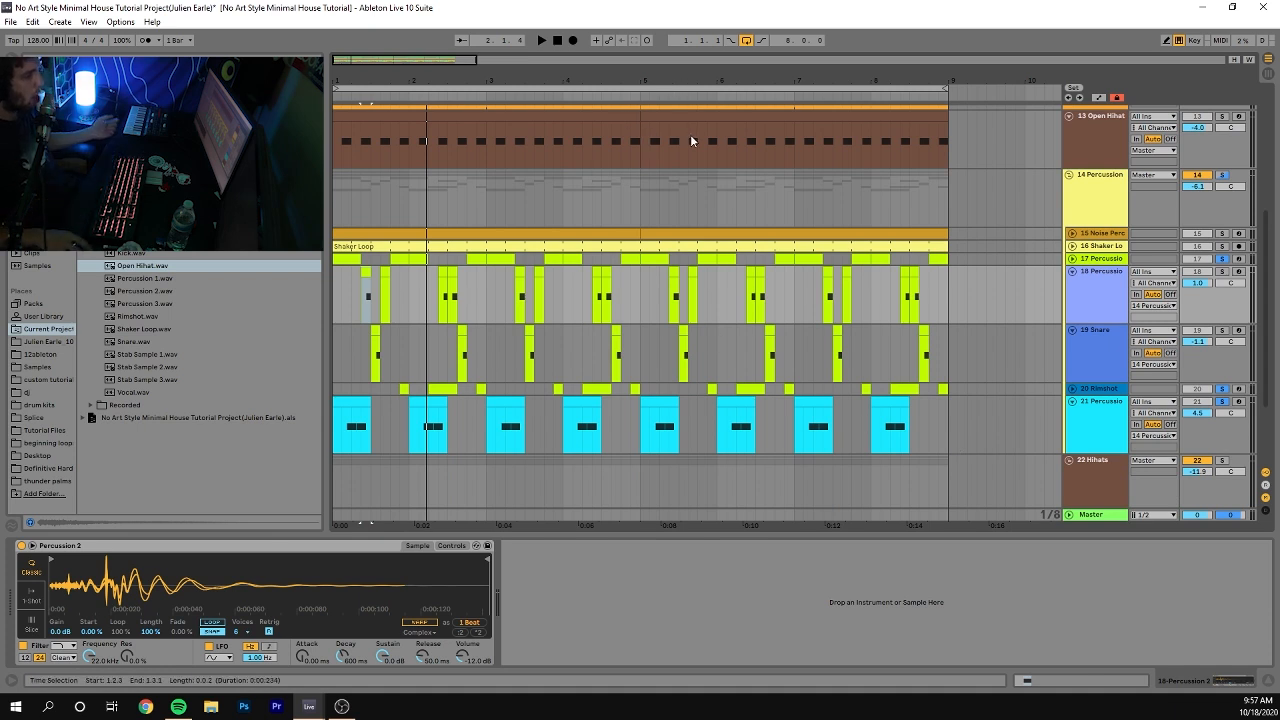
{"action": "left_click", "coordinate": [1094, 246]}
{"action": "left_click", "coordinate": [1072, 246]}
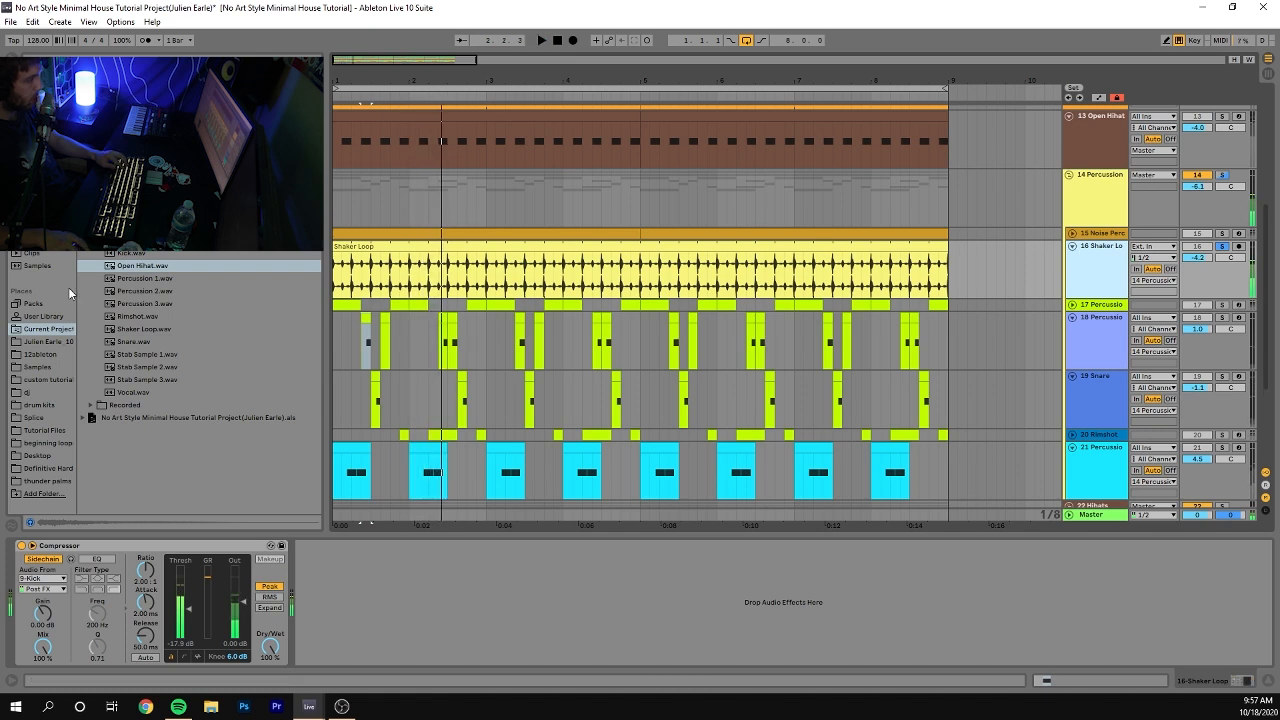
{"action": "key", "text": "space"}
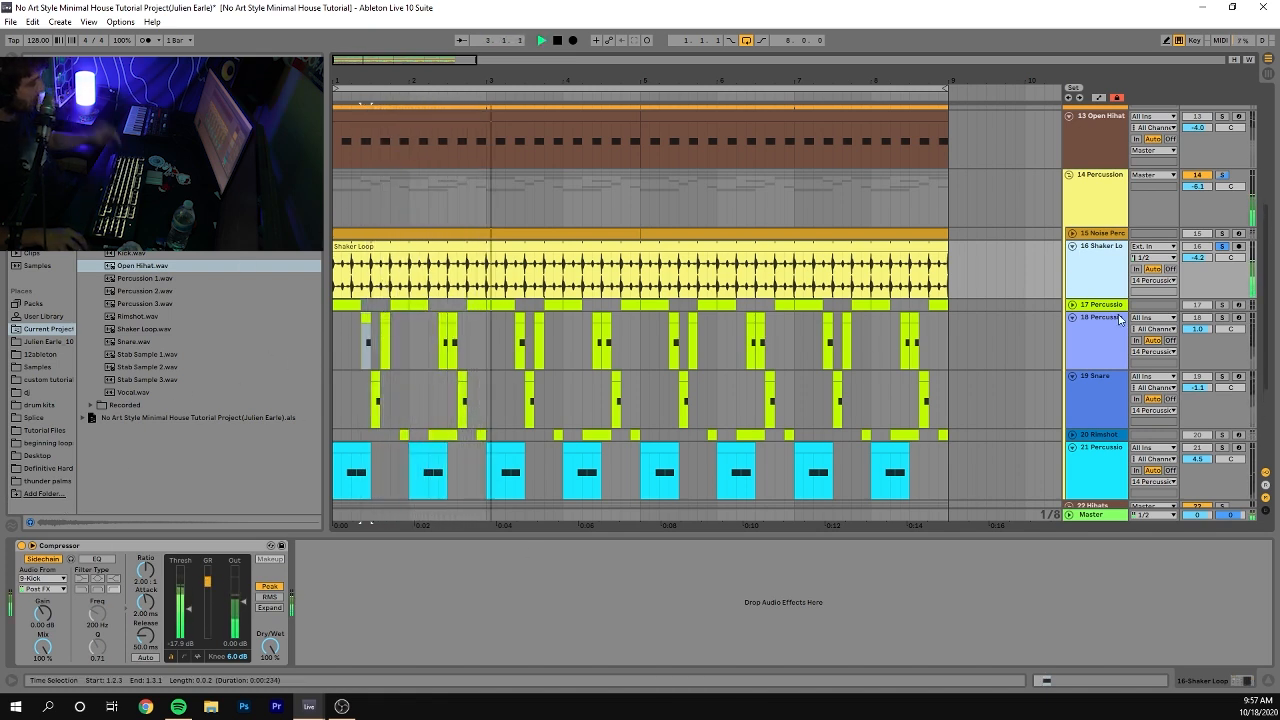
{"action": "key", "text": "space"}
Unfold the 15 Noise Perc track, display its devices, select its second clip and play it in solo.
{"action": "left_click", "coordinate": [1100, 232]}
{"action": "key", "text": "space"}
{"action": "left_click", "coordinate": [1072, 233]}
{"action": "left_click", "coordinate": [776, 237]}
Add 8 Synth Stab to the solo to hear it against 15 Noise Perc, then return to the percussion tracks and stop playback.
{"action": "scroll", "coordinate": [776, 237], "scroll_direction": "up", "scroll_amount": 6}
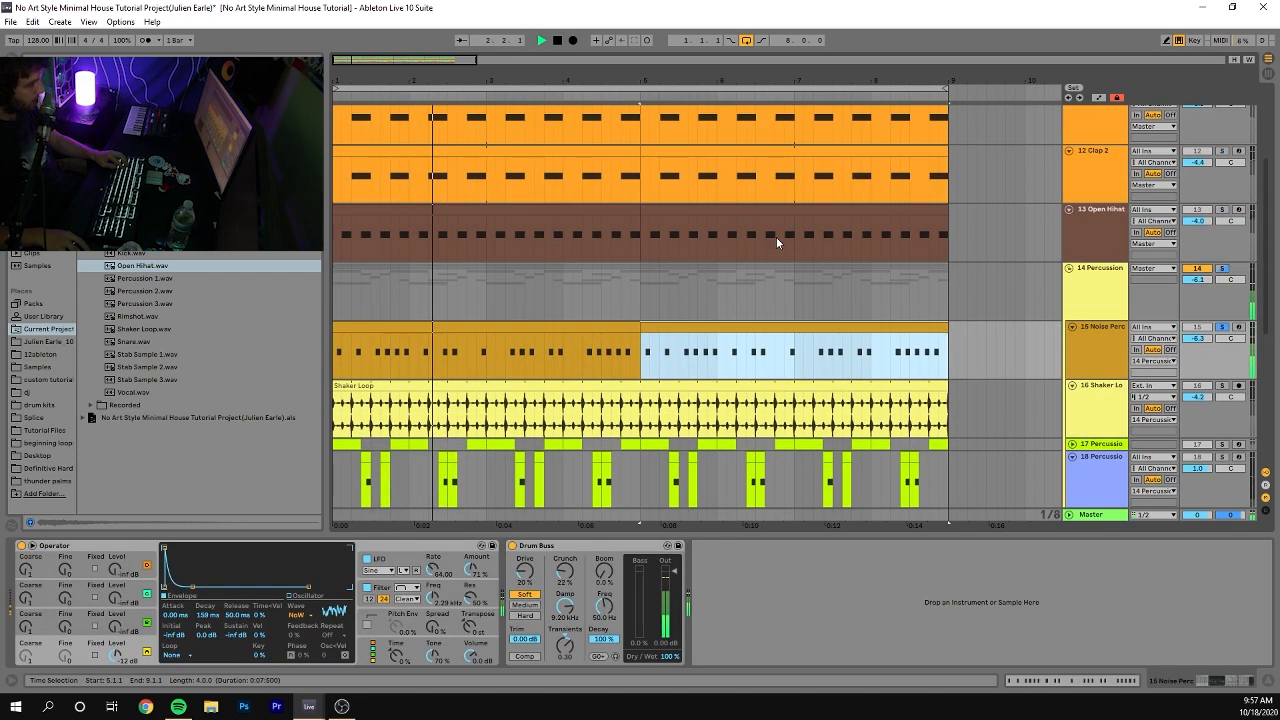
{"action": "left_click", "coordinate": [1068, 111]}
{"action": "scroll", "coordinate": [1104, 170], "scroll_direction": "down", "scroll_amount": 4}
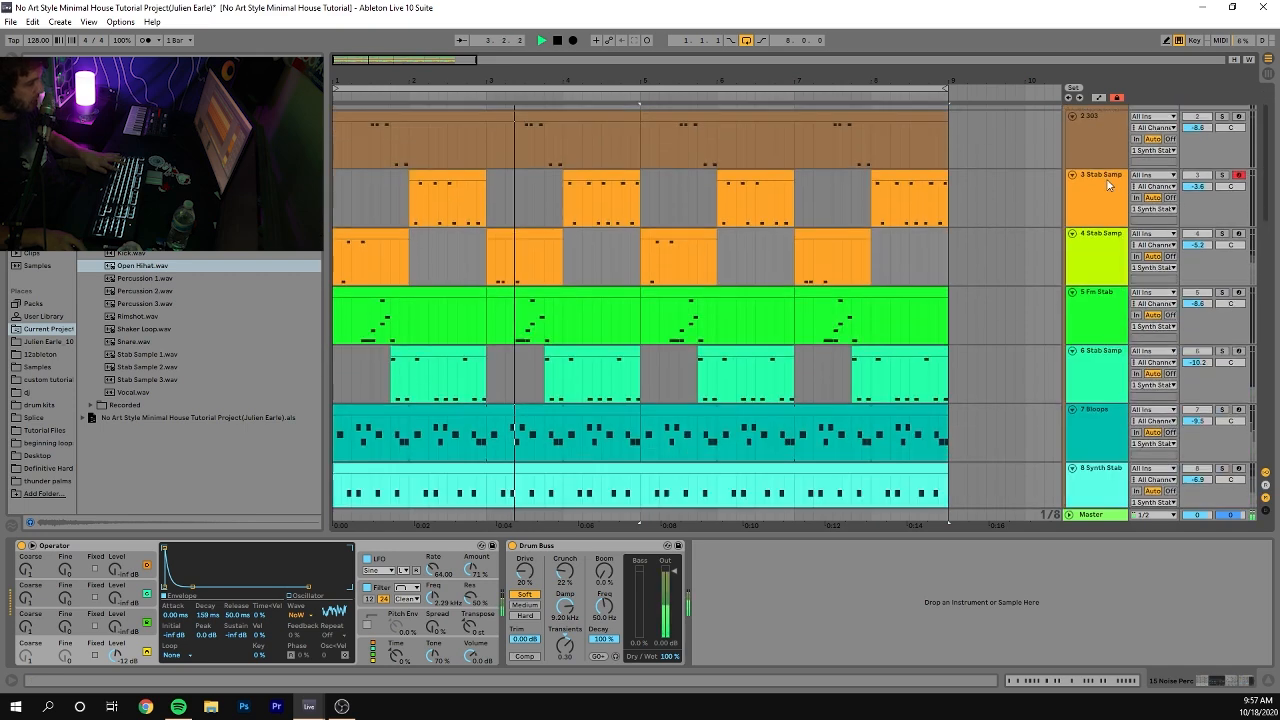
{"action": "scroll", "coordinate": [1222, 337], "scroll_direction": "down", "scroll_amount": 2}
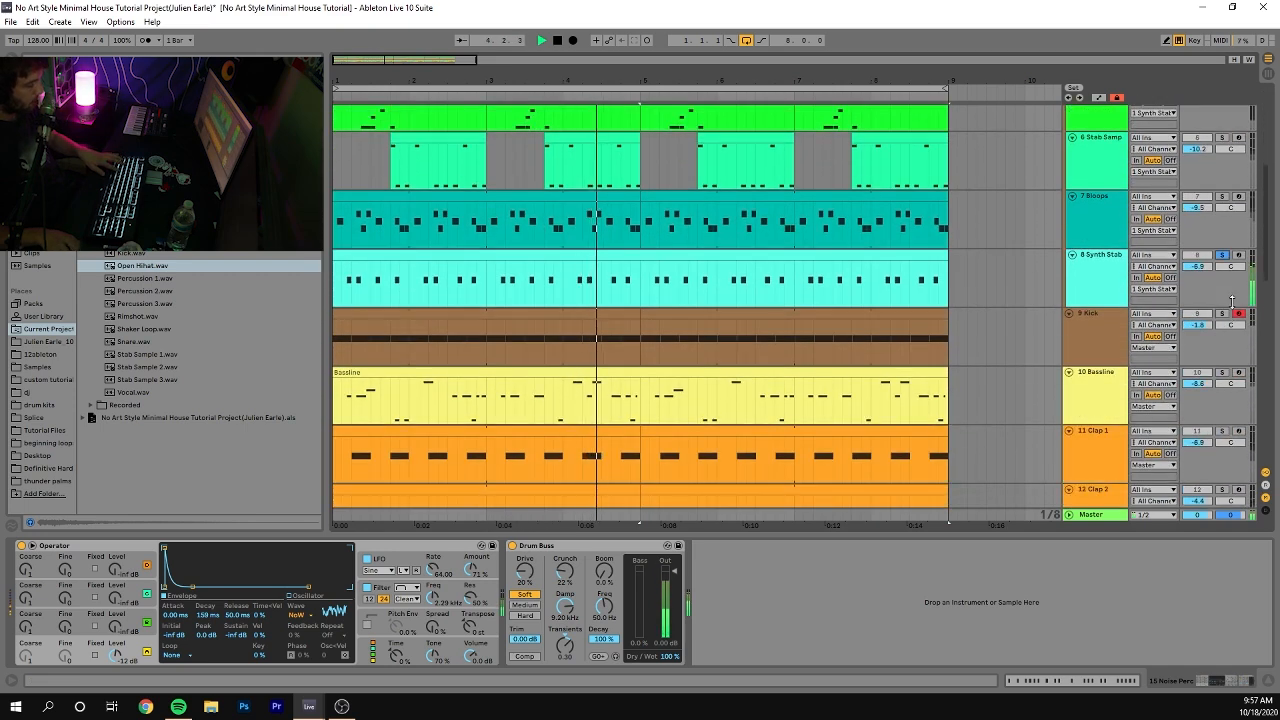
{"action": "scroll", "coordinate": [1222, 222], "scroll_direction": "down", "scroll_amount": 7}
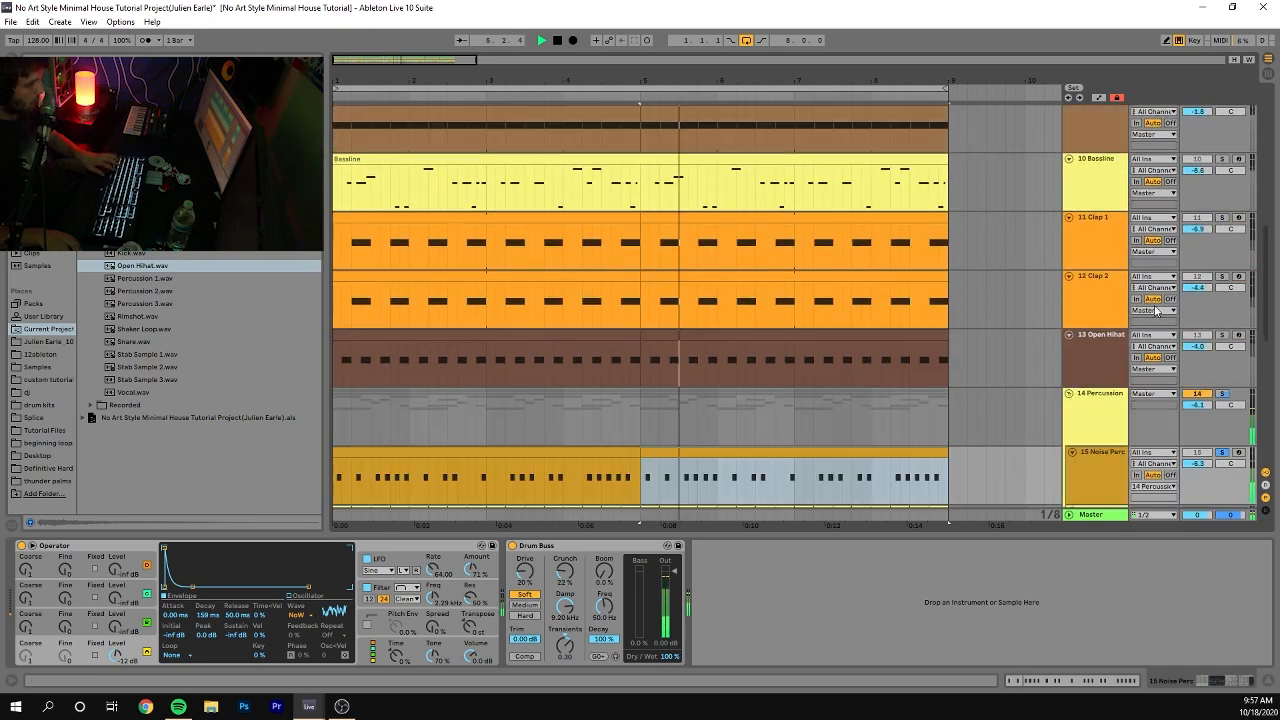
{"action": "key", "text": "space"}
View the notes of the first 15 Noise Perc clip during playback, then return to the track's devices.
{"action": "double_click", "coordinate": [586, 334]}
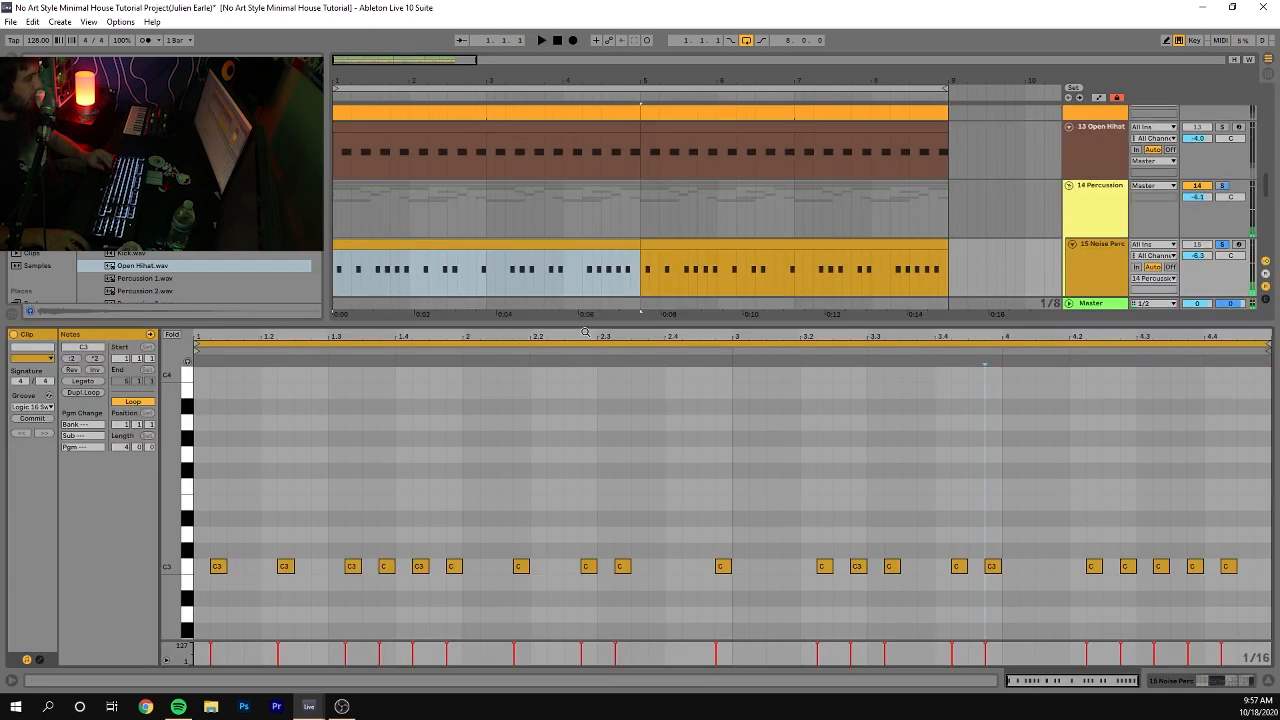
{"action": "key", "text": "space"}
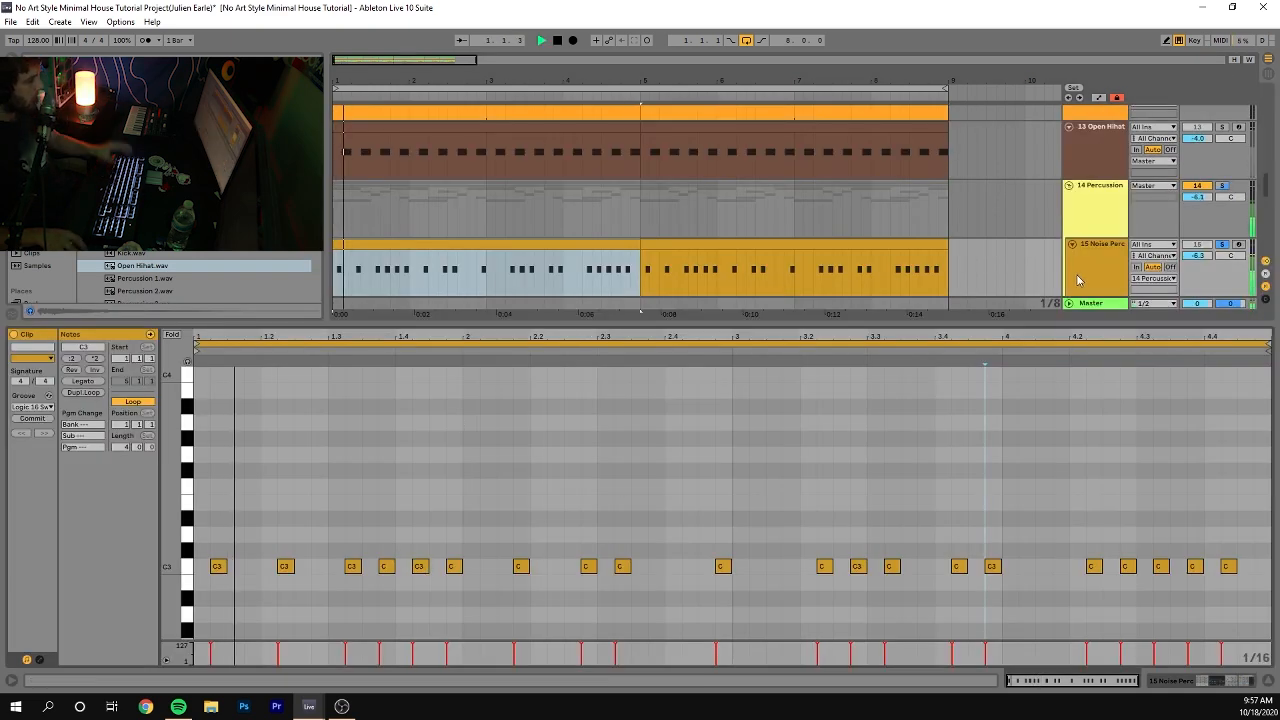
{"action": "double_click", "coordinate": [1086, 272]}
{"action": "key", "text": "space"}
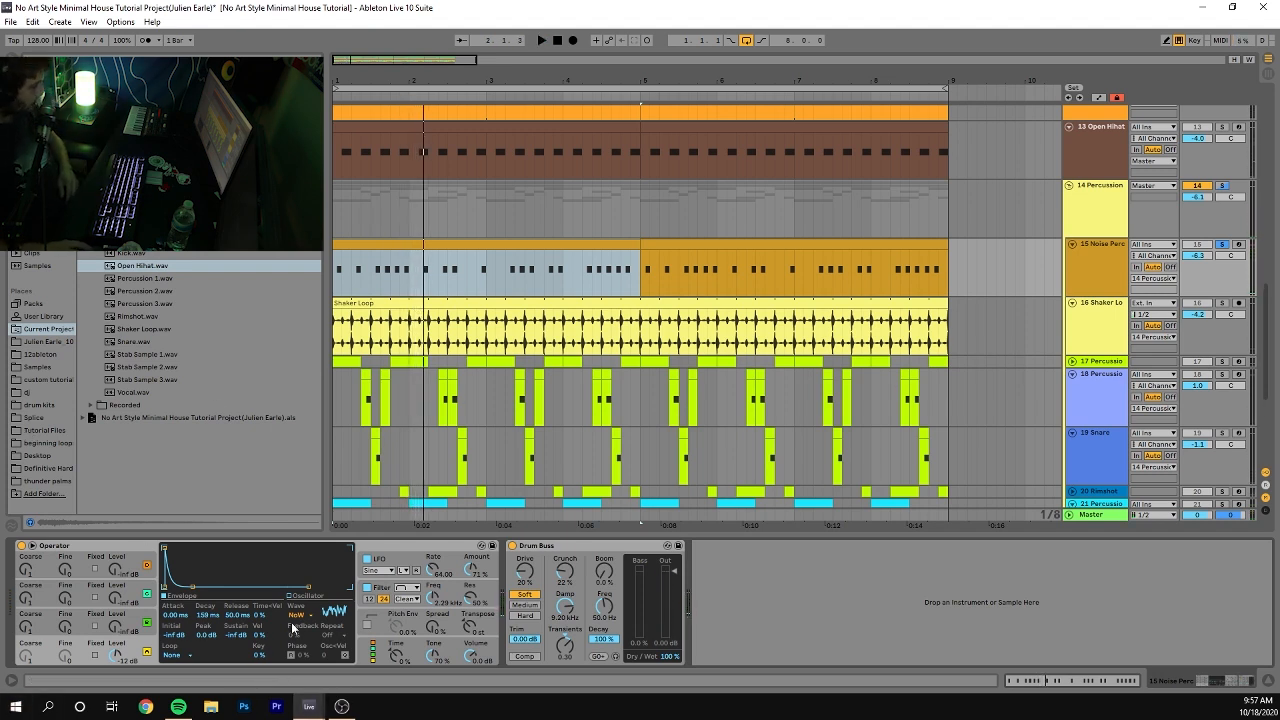
Examine the filter and LFO settings of the Operator on 15 Noise Perc and replay the track in solo.
{"action": "left_click", "coordinate": [384, 588]}
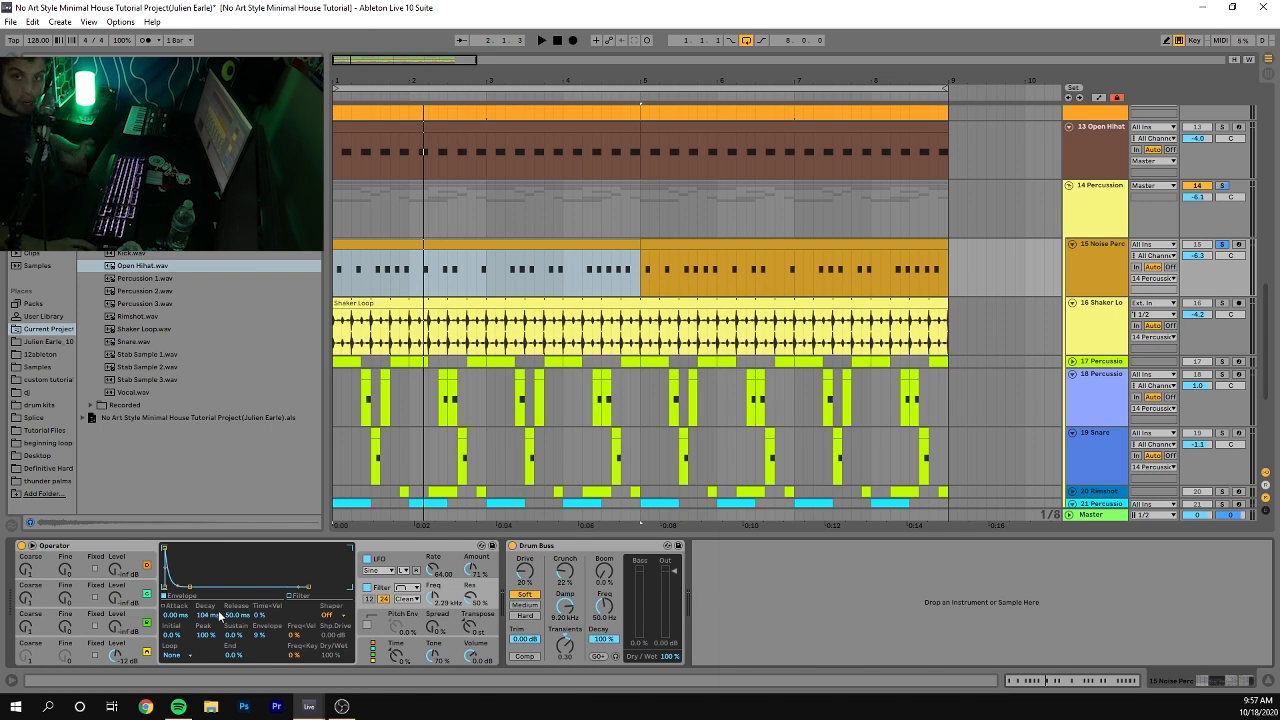
{"action": "left_click", "coordinate": [391, 556]}
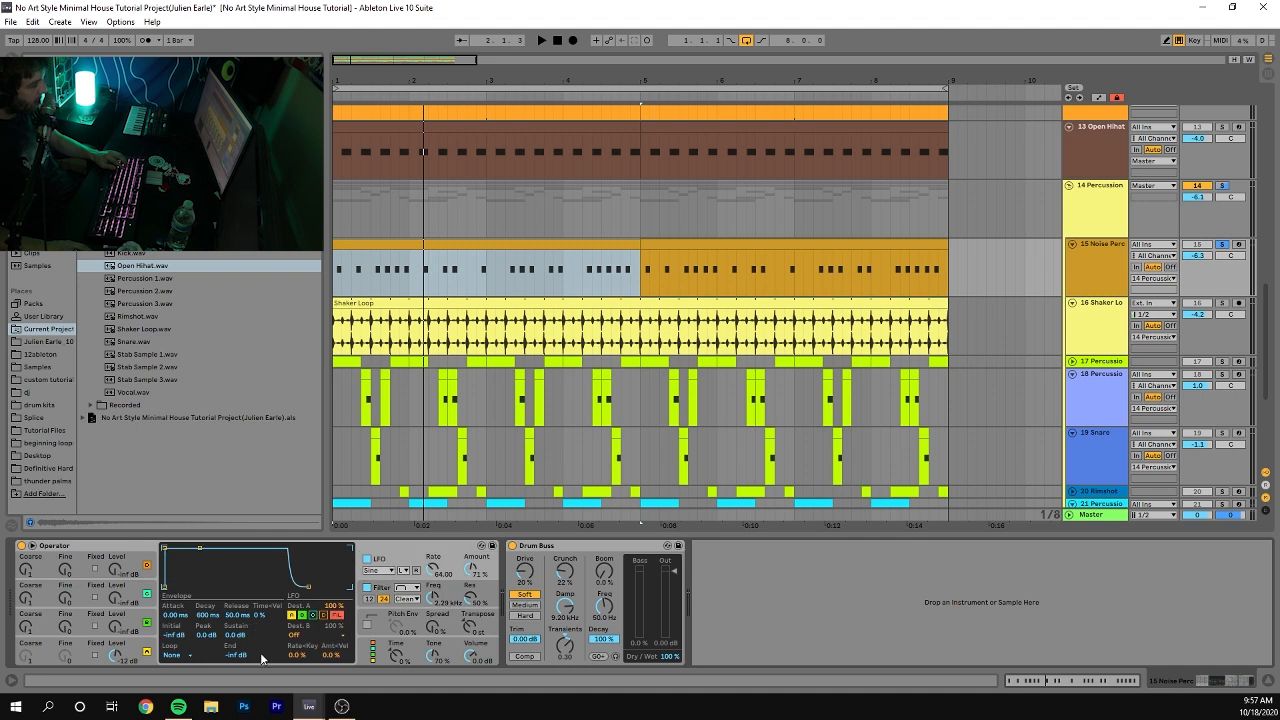
{"action": "key", "text": "space"}
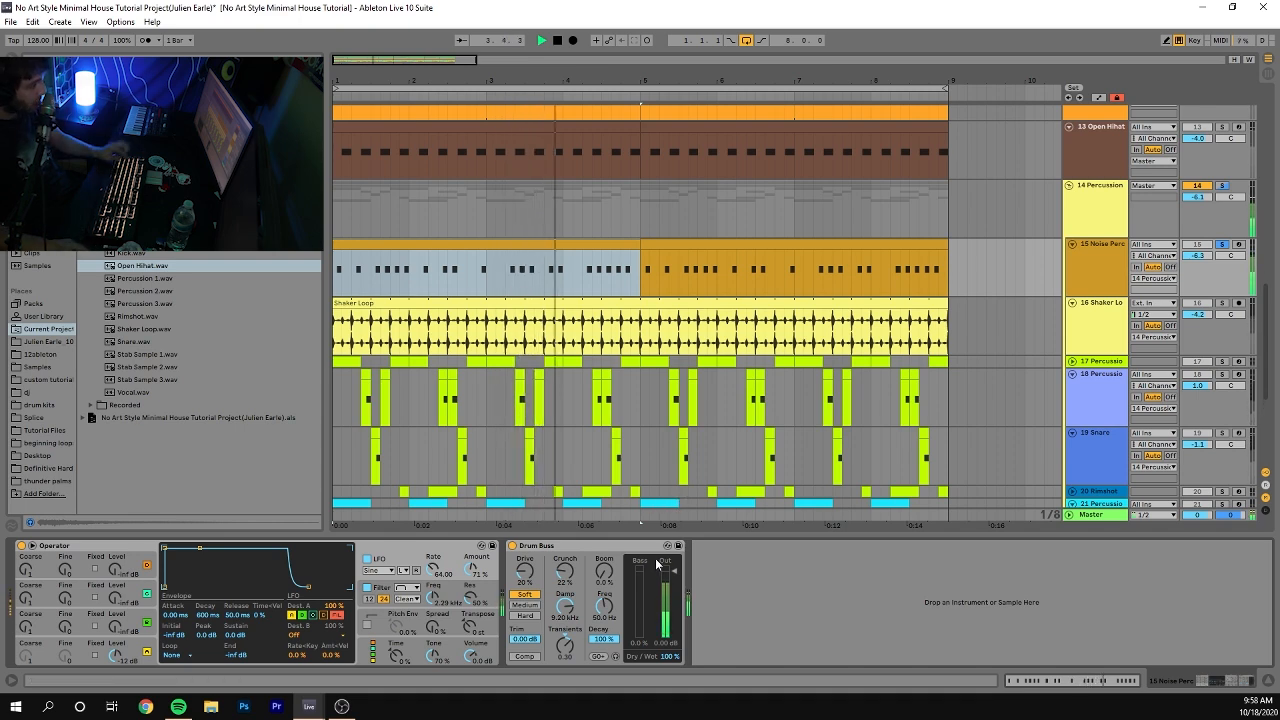
{"action": "scroll", "coordinate": [623, 434], "scroll_direction": "down", "scroll_amount": 2}
{"action": "key", "text": "space"}
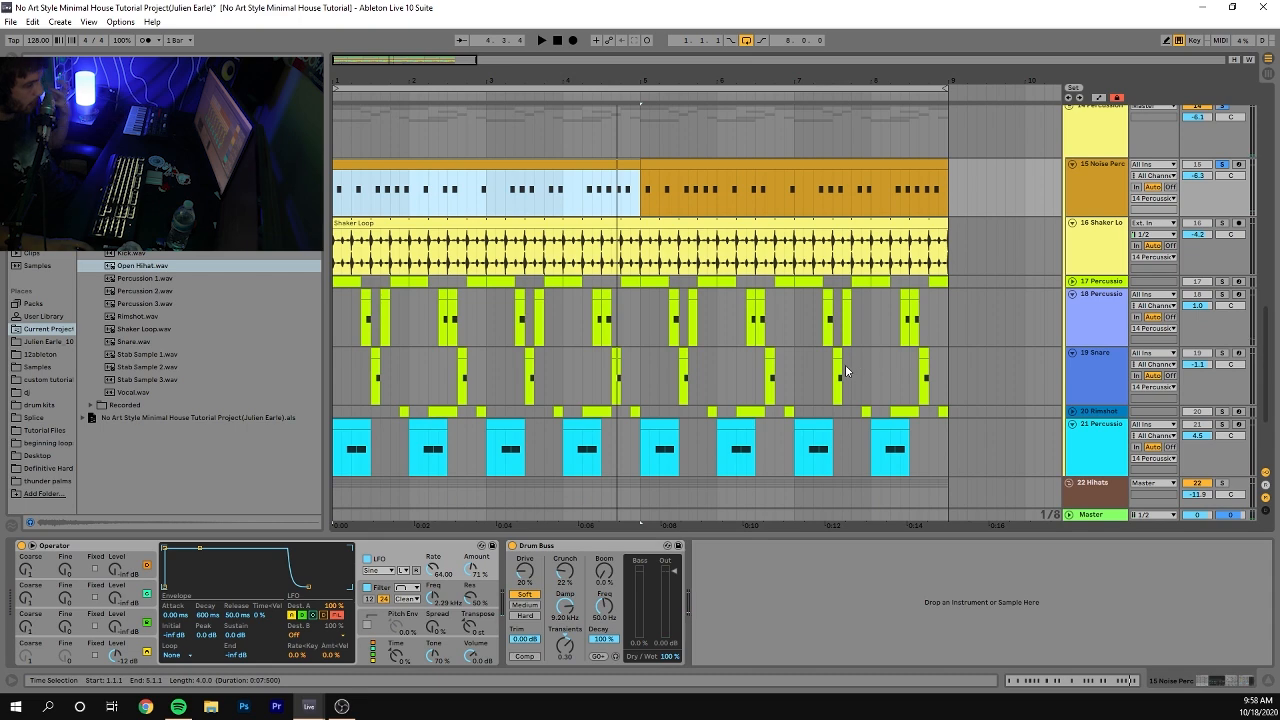
Fold the 15 Noise Perc track, take it out of solo and select the 14 Percussion group.
{"action": "left_click", "coordinate": [1075, 165]}
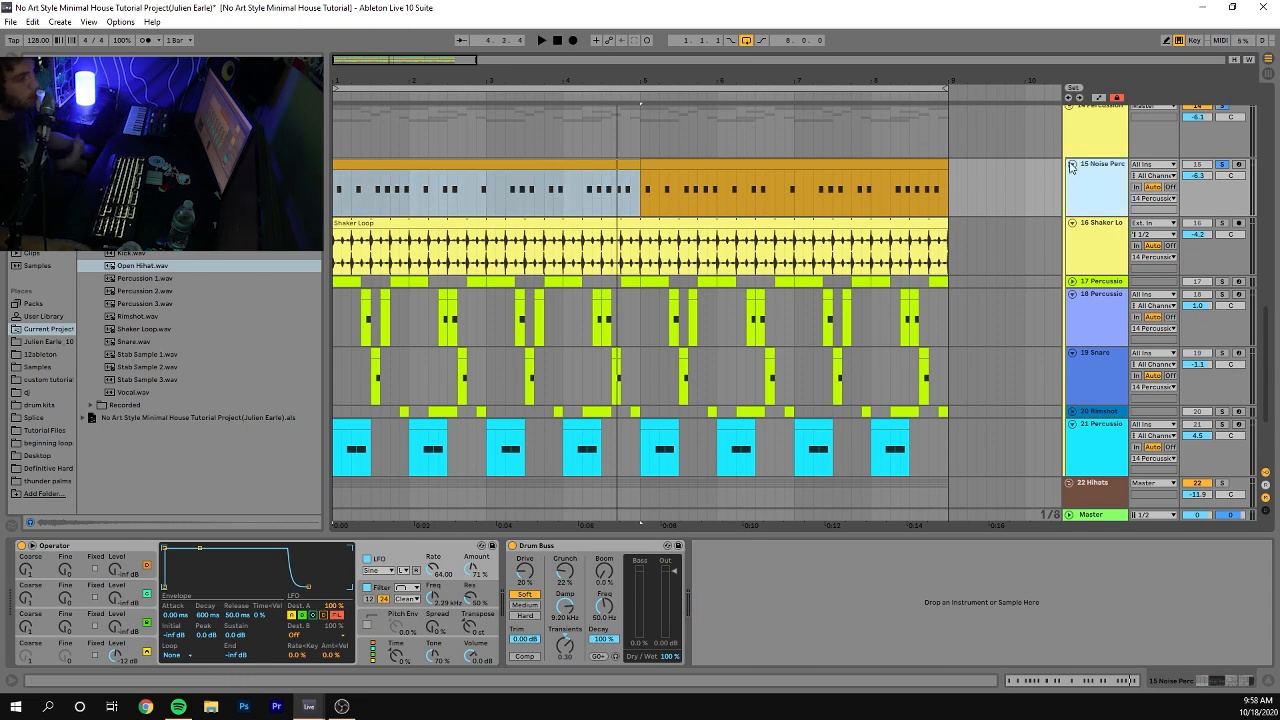
{"action": "left_click", "coordinate": [1071, 164]}
{"action": "left_click", "coordinate": [1108, 146]}
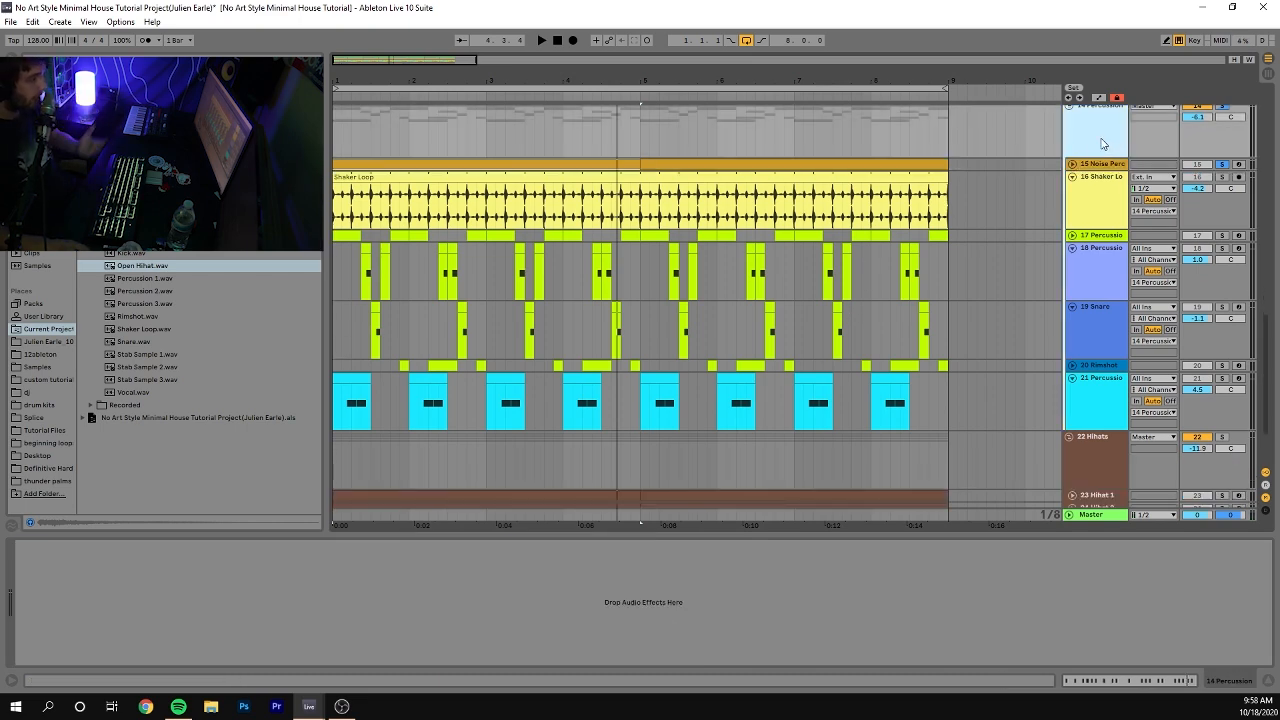
{"action": "scroll", "coordinate": [1105, 135], "scroll_direction": "up", "scroll_amount": 2}
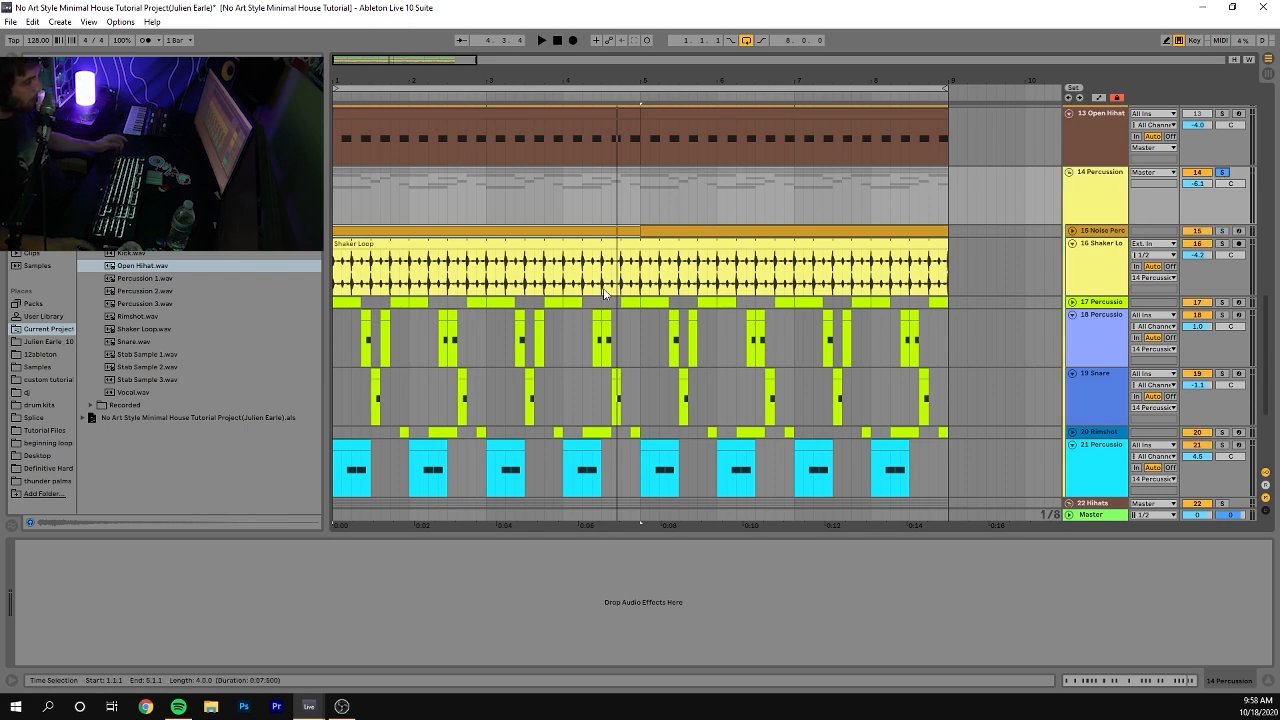
Play the 22 Hihats group in solo, unfold its tracks 23 to 26 and display the group's EQ Eight.
{"action": "scroll", "coordinate": [870, 408], "scroll_direction": "down", "scroll_amount": 3}
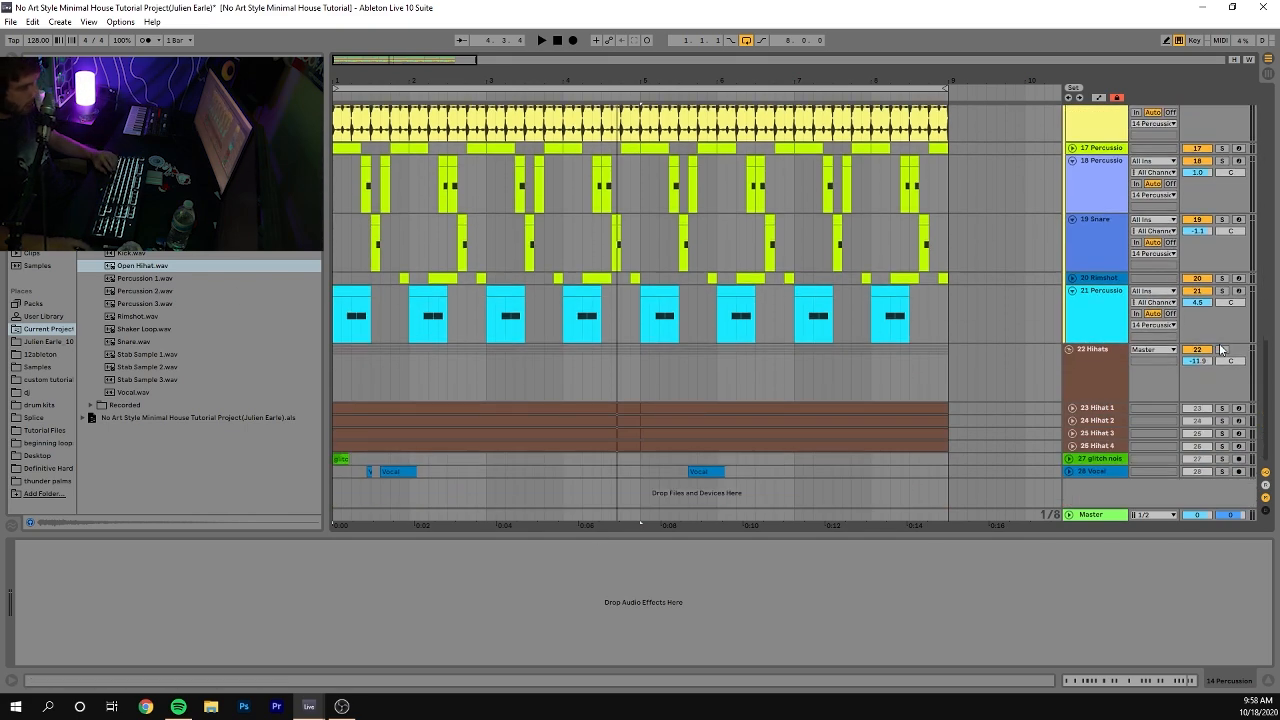
{"action": "key", "text": "space"}
{"action": "left_click", "coordinate": [1071, 445]}
{"action": "left_click", "coordinate": [1072, 433]}
{"action": "left_click", "coordinate": [1072, 420]}
{"action": "left_click", "coordinate": [1072, 408]}
{"action": "left_click", "coordinate": [1078, 381]}
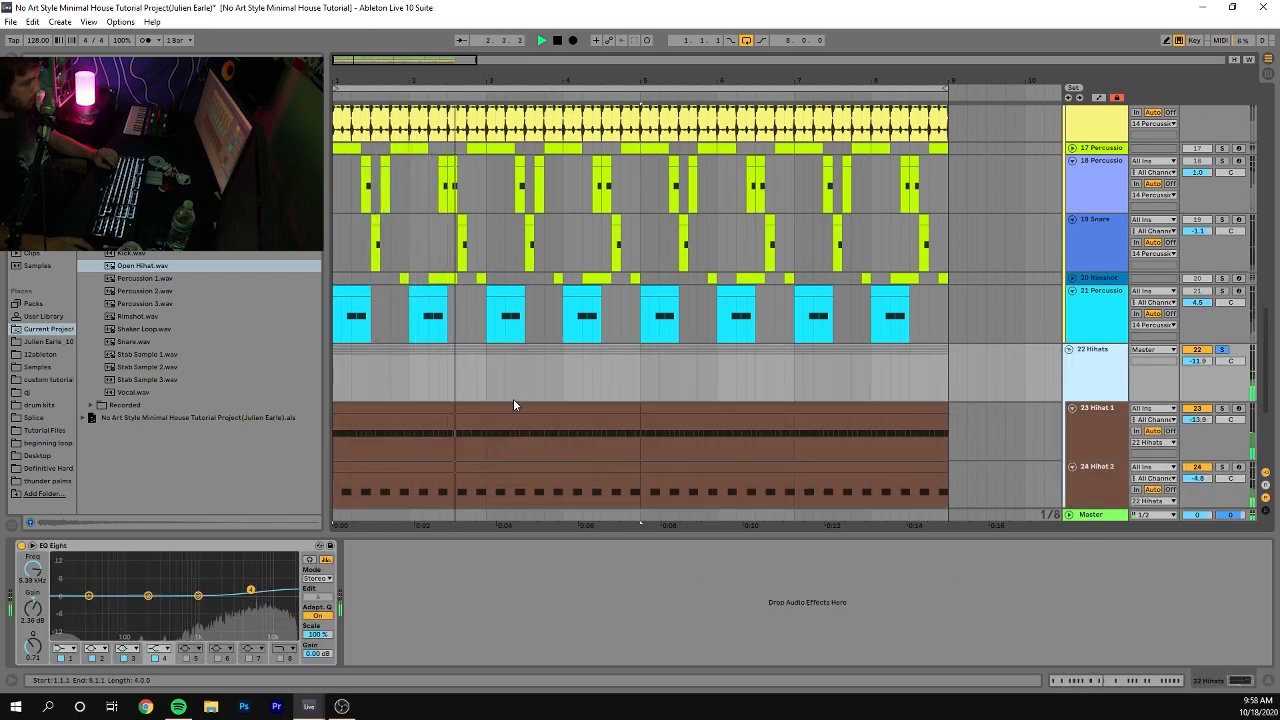
{"action": "scroll", "coordinate": [829, 380], "scroll_direction": "down", "scroll_amount": 3}
{"action": "key", "text": "space"}
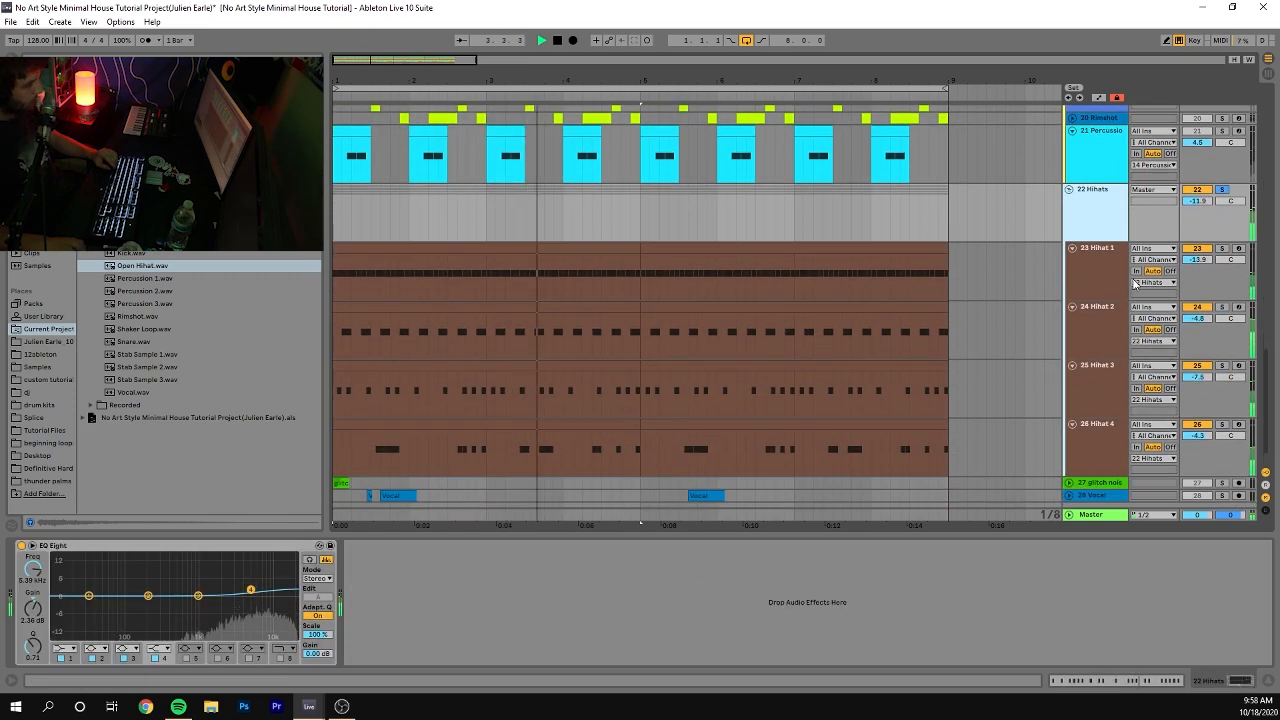
Audition 23 Hihat 1 in solo, then add 25 Hihat 3 and 26 Hihat 4 to the solo.
{"action": "left_click", "coordinate": [1212, 250]}
{"action": "left_click", "coordinate": [1221, 248]}
{"action": "key", "text": "space"}
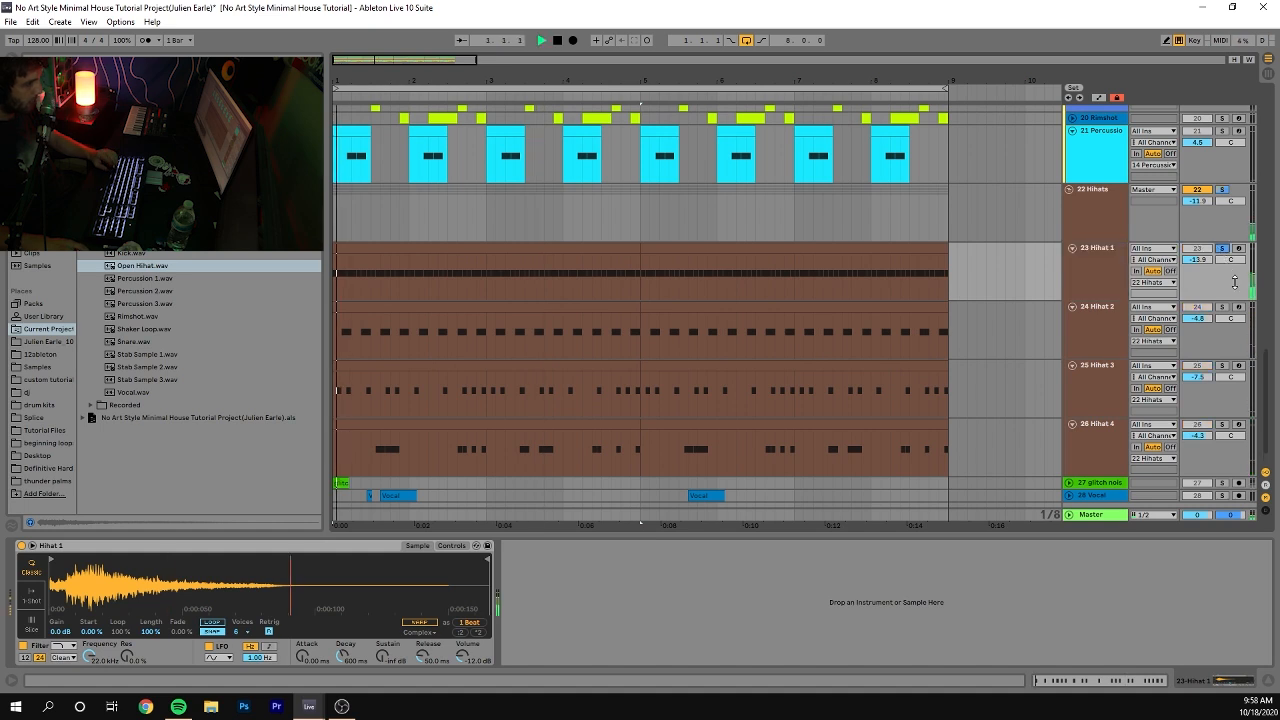
{"action": "left_click", "coordinate": [1221, 365], "text": "ctrl"}
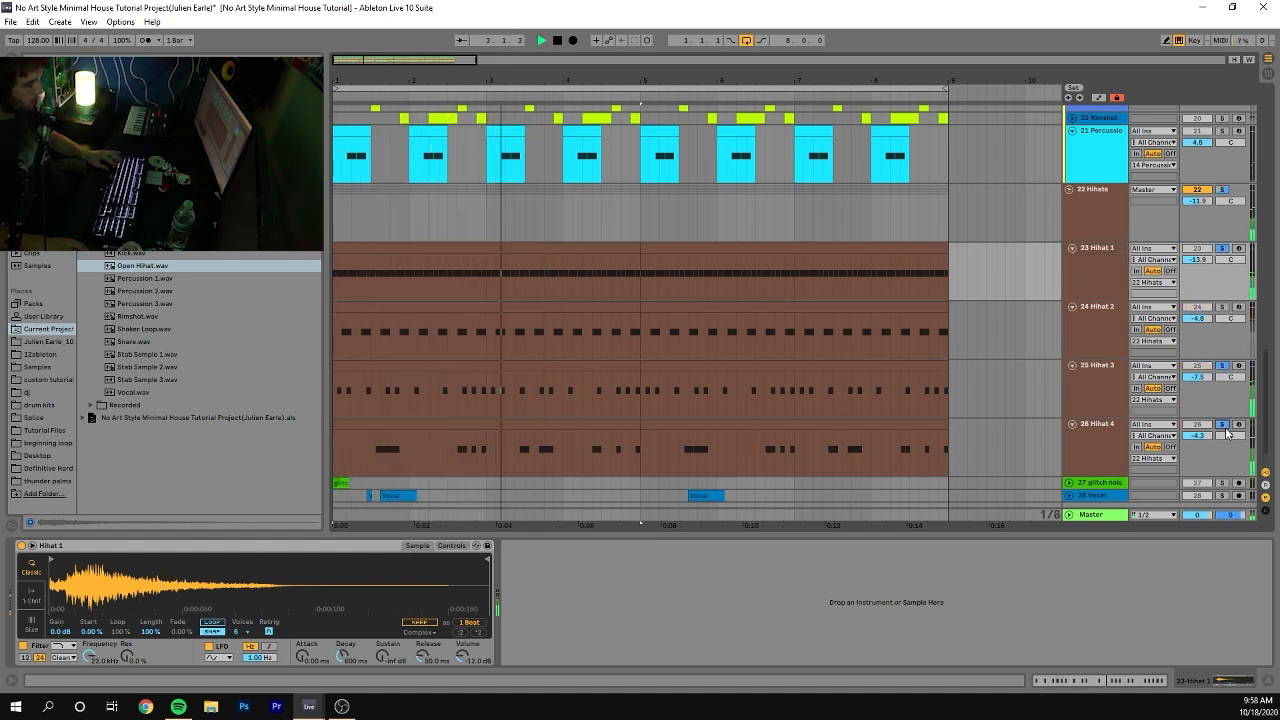
Solo 24 Hihat 2 and delete the switched-off Reverb from its device chain.
{"action": "left_click", "coordinate": [1223, 307]}
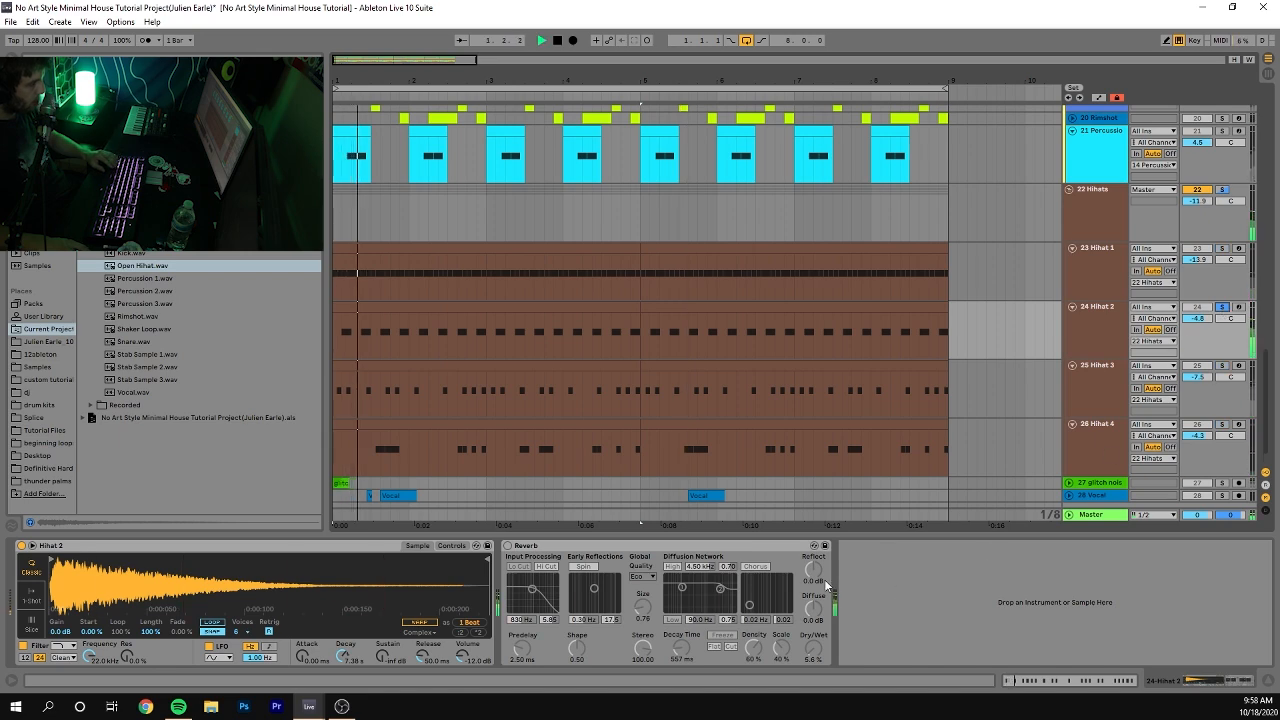
{"action": "left_click", "coordinate": [777, 546]}
{"action": "key", "text": "Delete"}
Display the EQ Eight on the 22 Hihats group, then clear the solo to hear the full mix.
{"action": "left_click", "coordinate": [1107, 214]}
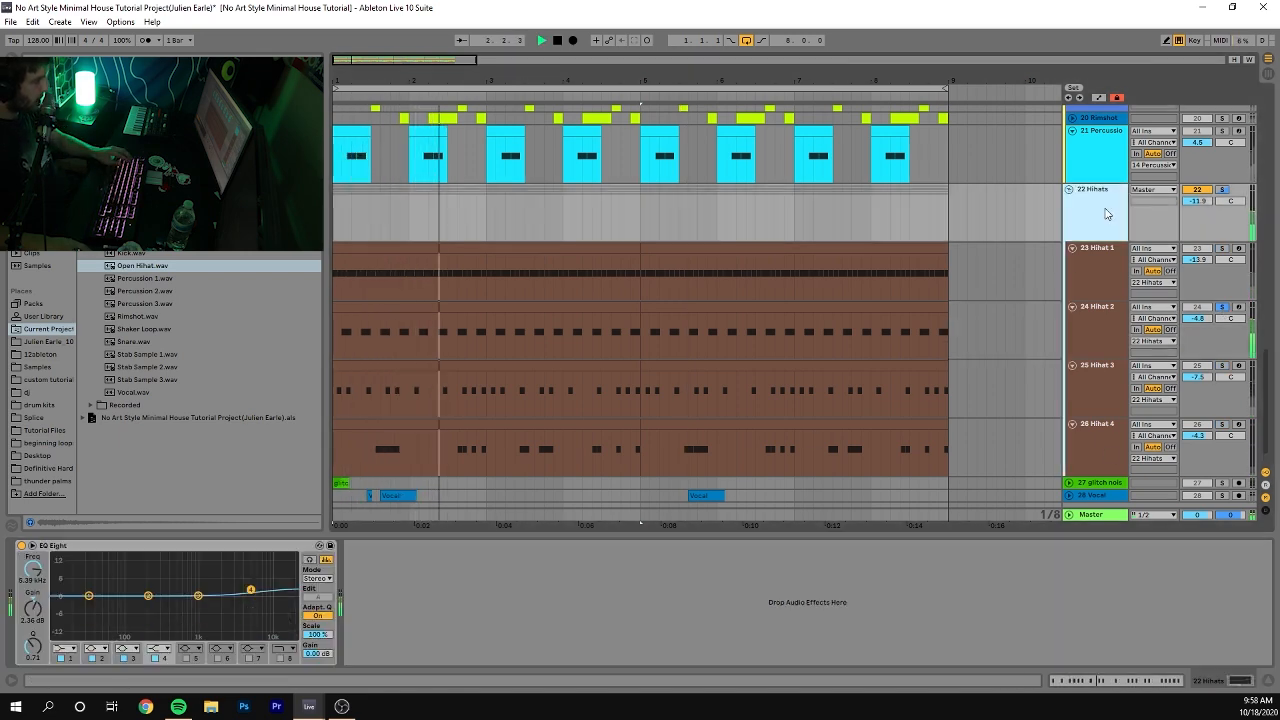
{"action": "scroll", "coordinate": [1112, 260], "scroll_direction": "down", "scroll_amount": 1}
{"action": "left_click", "coordinate": [1224, 167]}
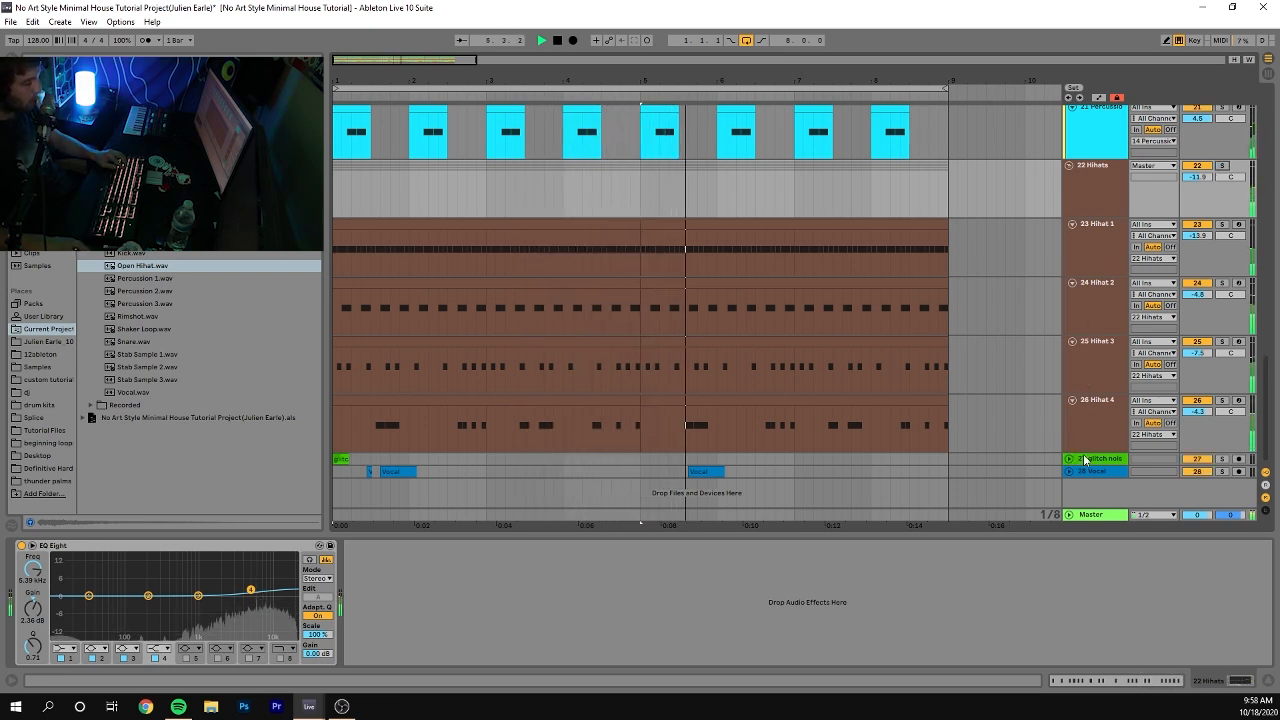
Unfold the 27 glitch noise track, solo it, select its clip and play it.
{"action": "left_click", "coordinate": [1091, 459]}
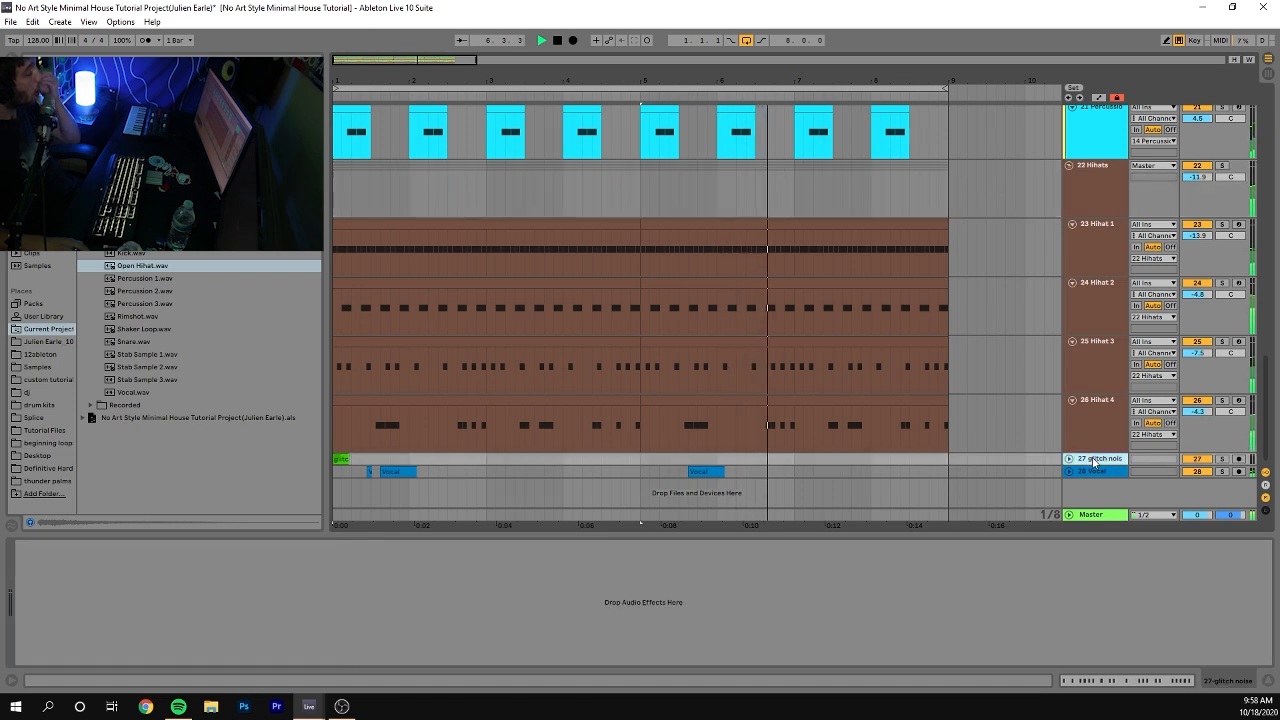
{"action": "key", "text": "space"}
{"action": "left_click", "coordinate": [1069, 460]}
{"action": "left_click", "coordinate": [1222, 456]}
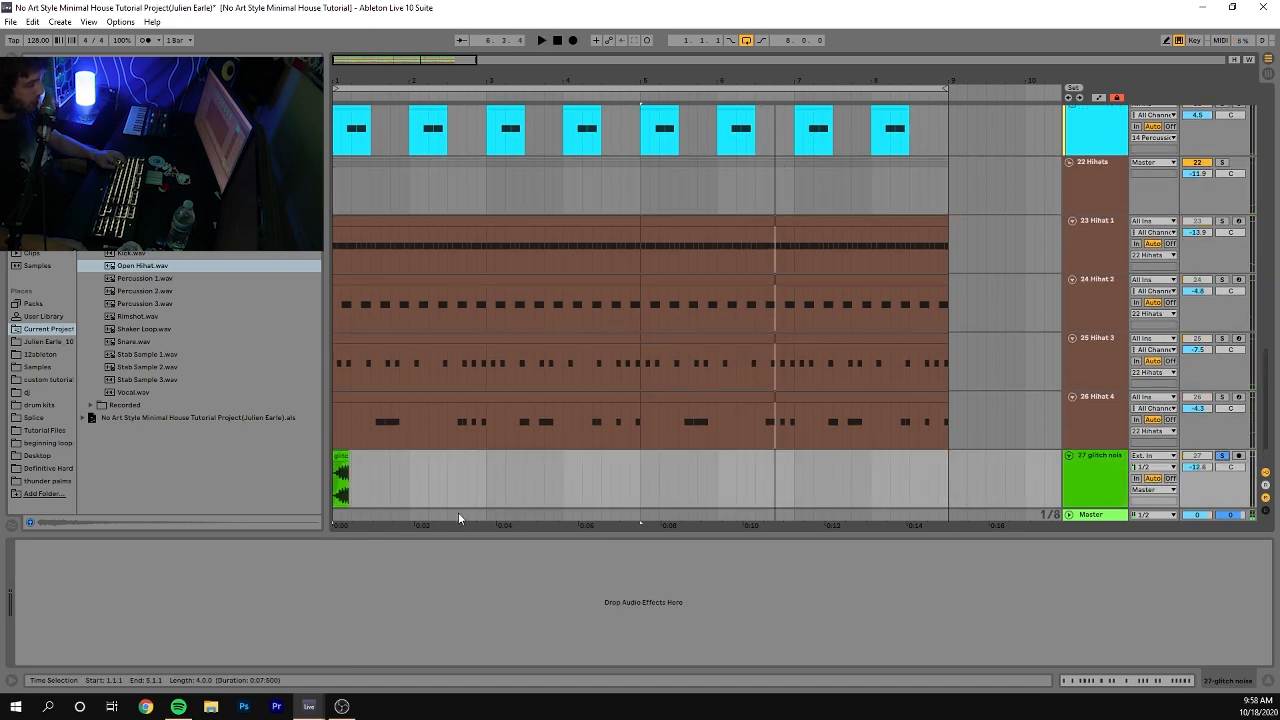
{"action": "left_click", "coordinate": [346, 468]}
{"action": "key", "text": "space"}
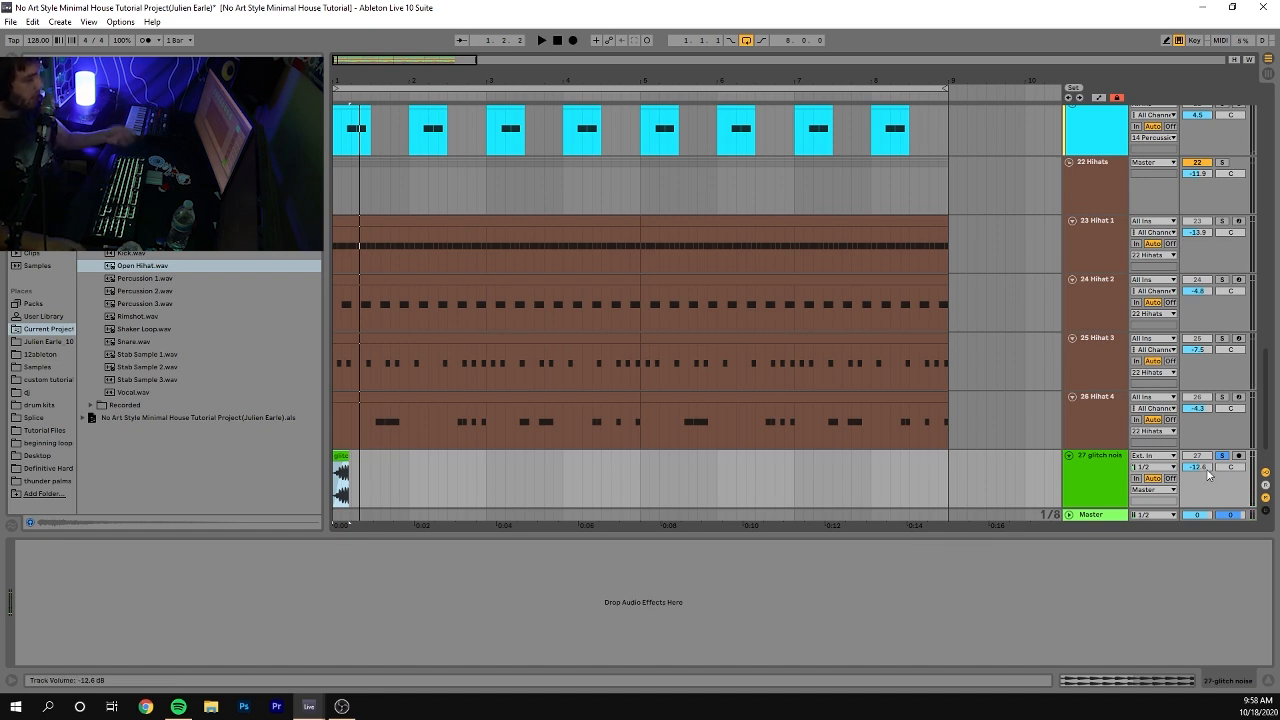
Set the 27 glitch noise track's volume to -11.8 dB and take the track out of solo.
{"action": "scroll", "coordinate": [691, 386], "scroll_direction": "down", "scroll_amount": 2}
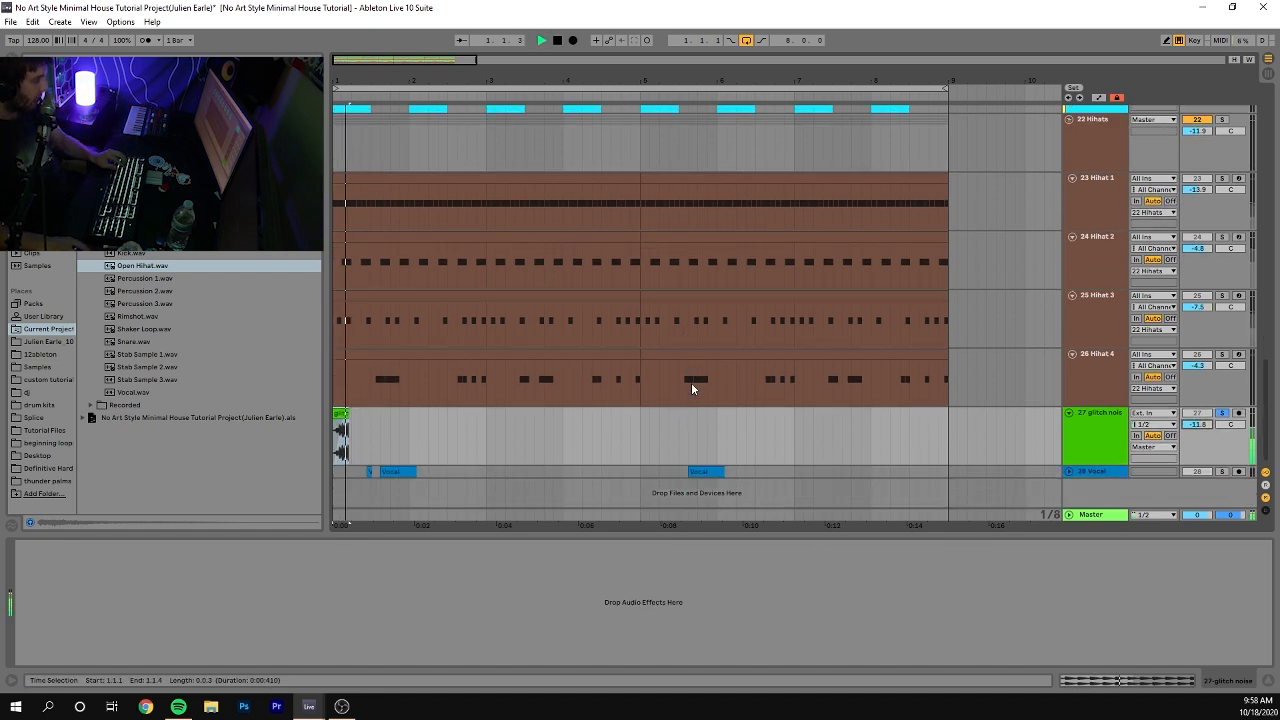
{"action": "left_click", "coordinate": [1222, 413]}
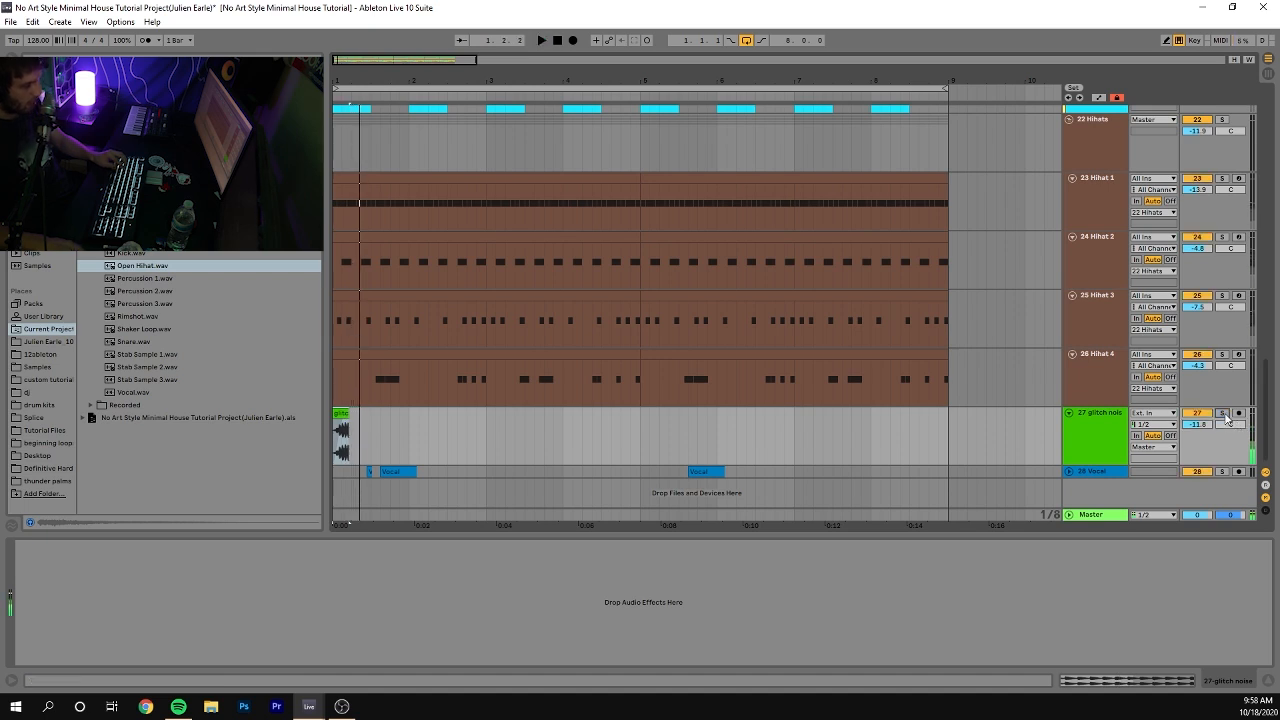
{"action": "key", "text": "space"}
Unfold the 28 Vocal track and display its Reverb, Drum Buss and EQ Eight effects.
{"action": "left_click", "coordinate": [1085, 471]}
{"action": "left_click", "coordinate": [1068, 471]}
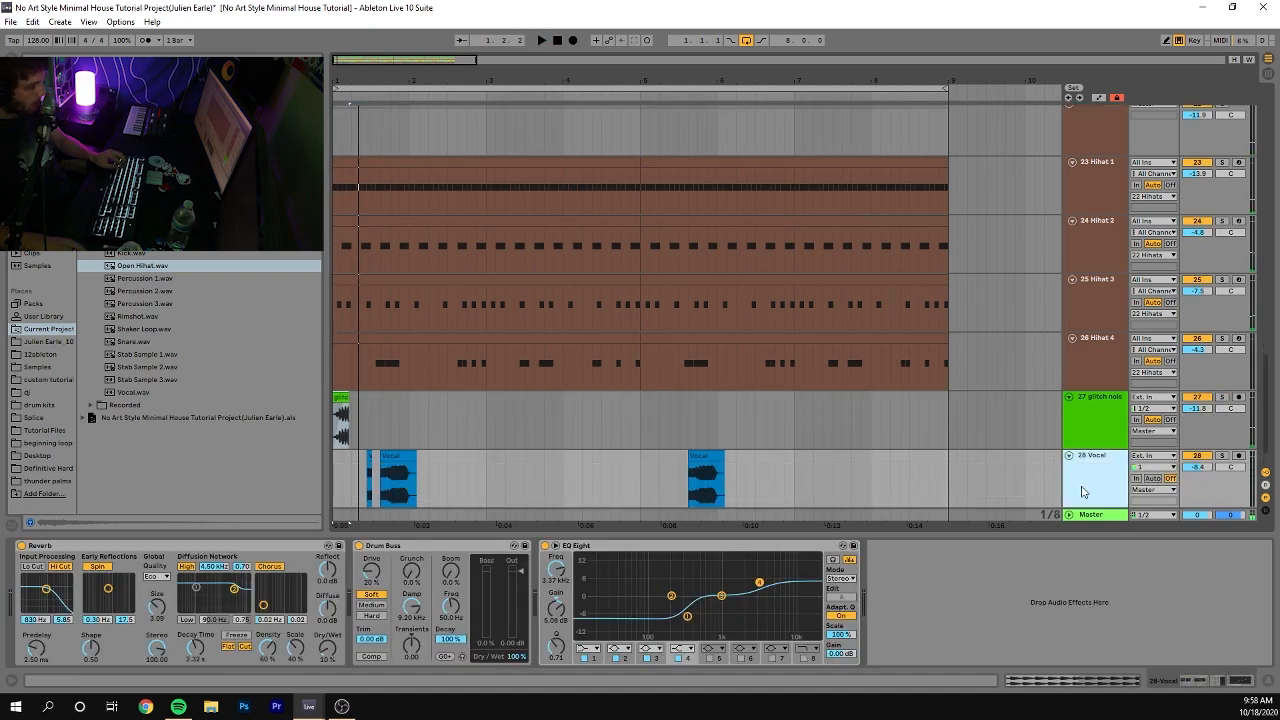
Play the mix from just before the first and second vocal phrases on the 28 Vocal track, and preview the Vocal.wav sample.
{"action": "left_click", "coordinate": [356, 473]}
{"action": "key", "text": "space"}
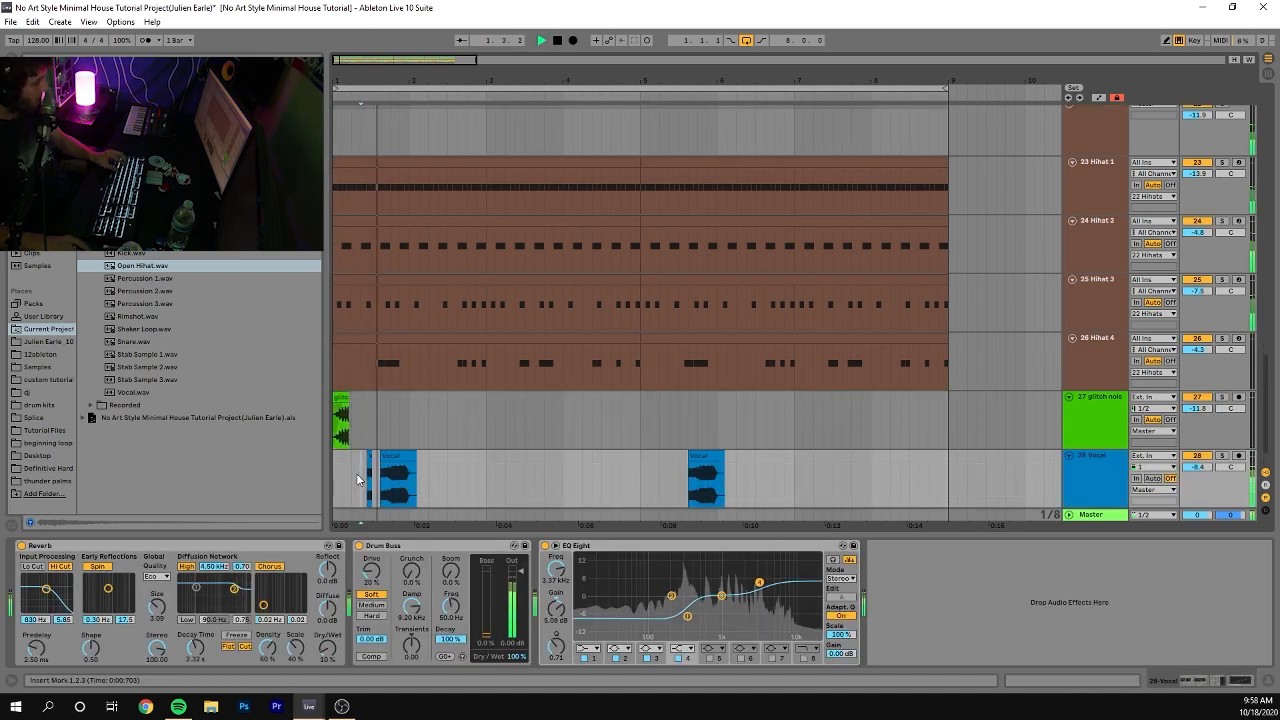
{"action": "left_click", "coordinate": [677, 474]}
{"action": "key", "text": "space"}
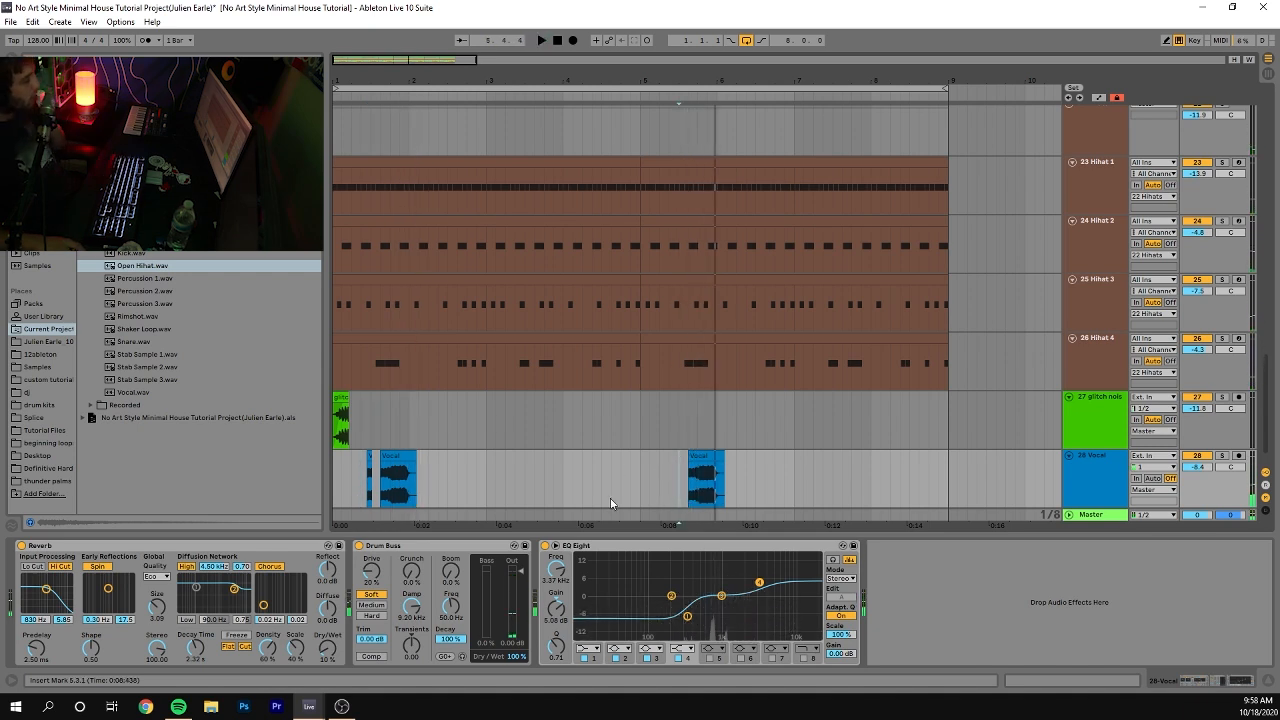
{"action": "left_click", "coordinate": [140, 394]}
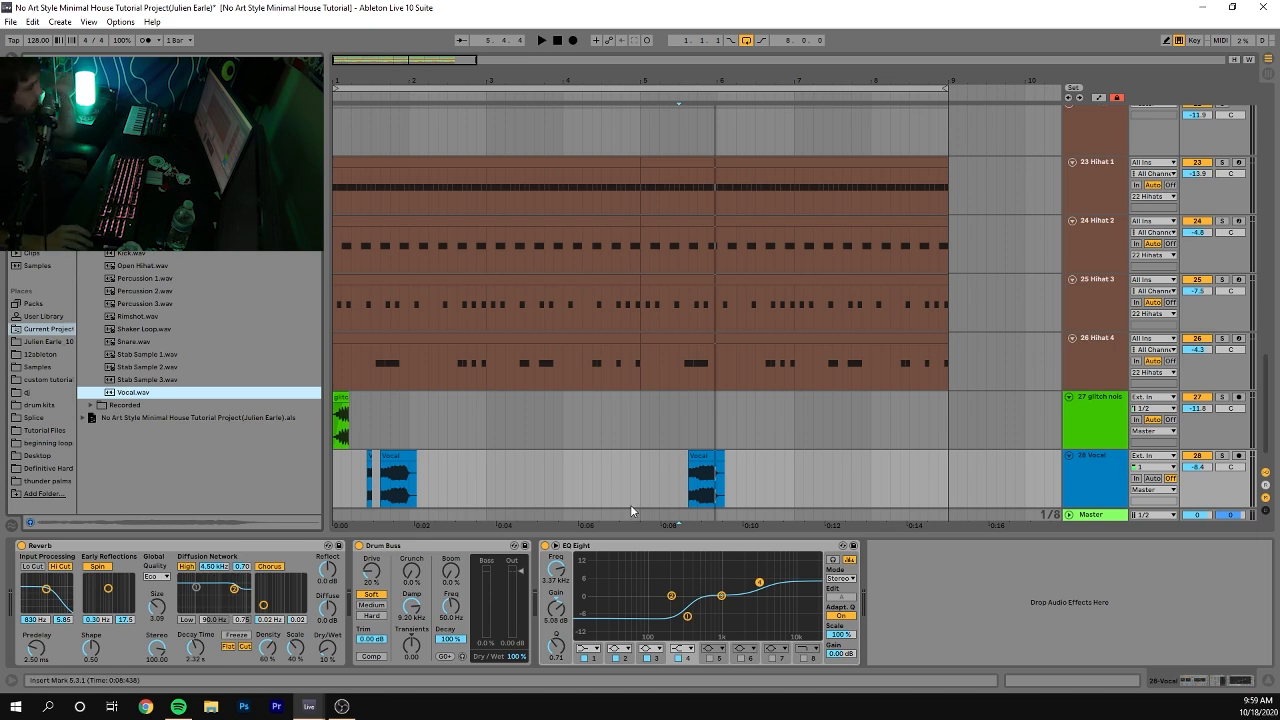
Try the second Vocal clip at the start of bar 5, play it there, and undo the move.
{"action": "left_click", "coordinate": [636, 476]}
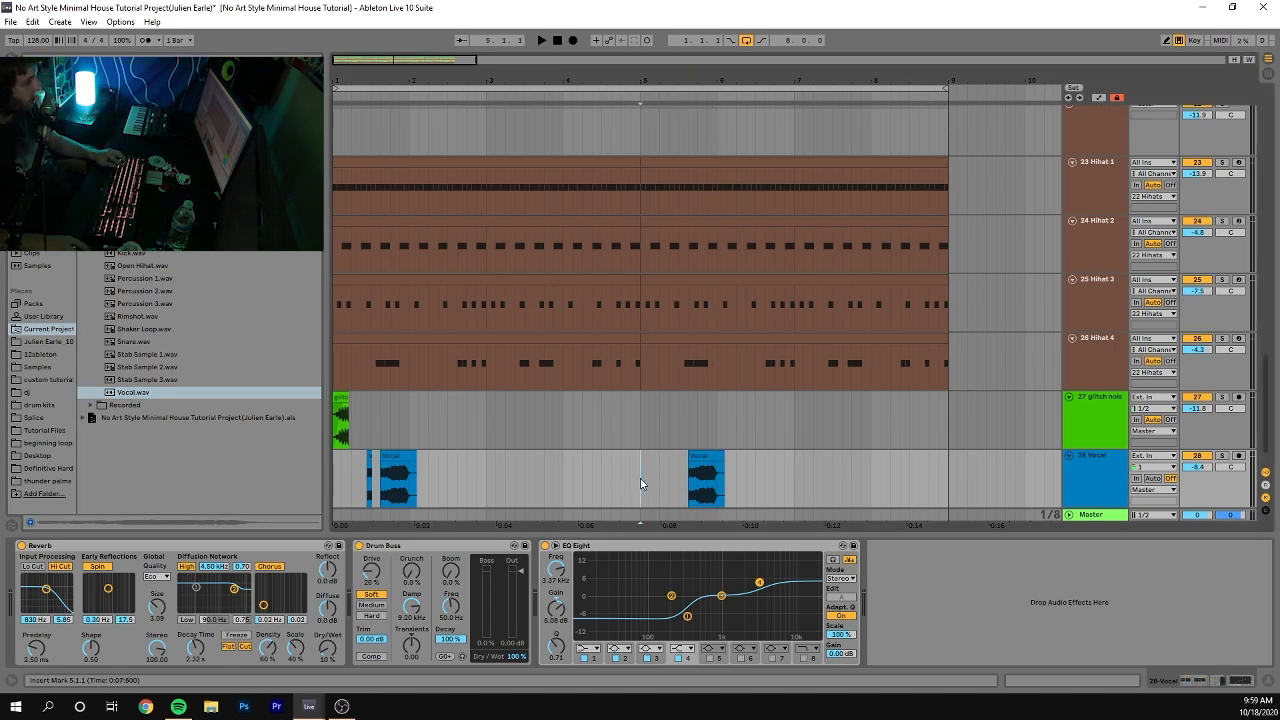
{"action": "left_click_drag", "start_coordinate": [689, 455], "coordinate": [653, 455]}
{"action": "key", "text": "space"}
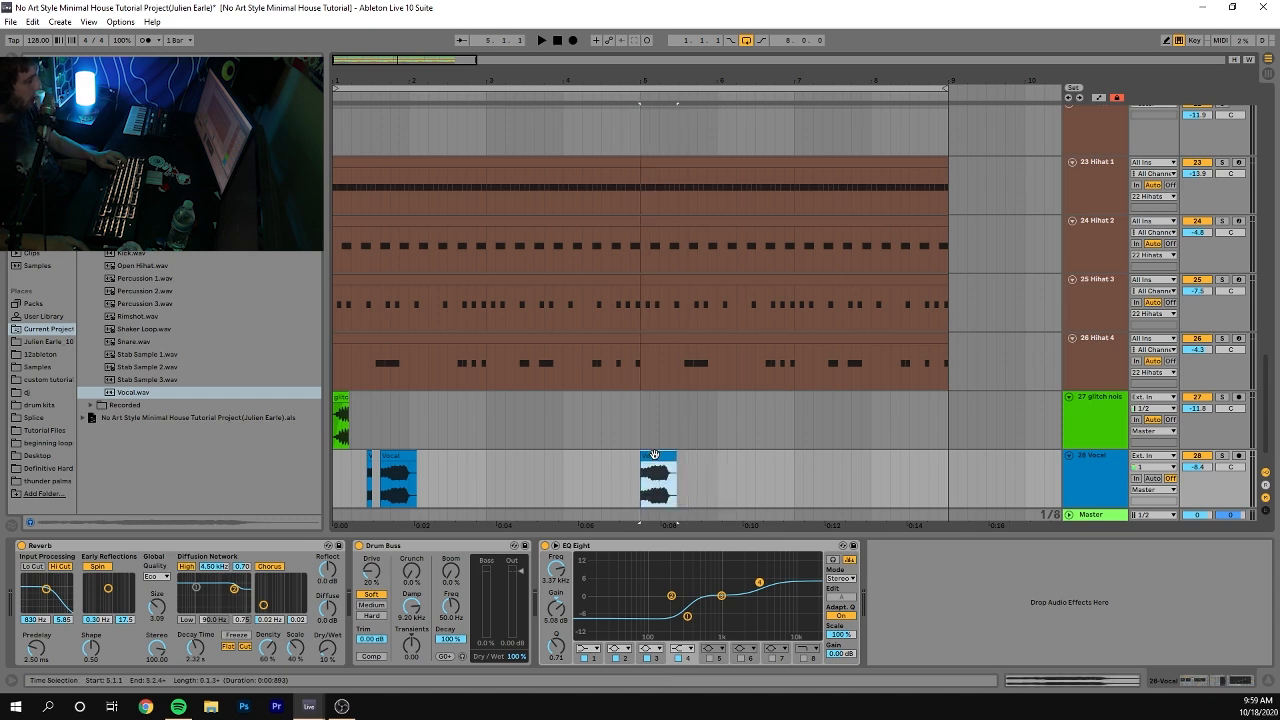
{"action": "key", "text": "space"}
{"action": "key", "text": "ctrl+z"}
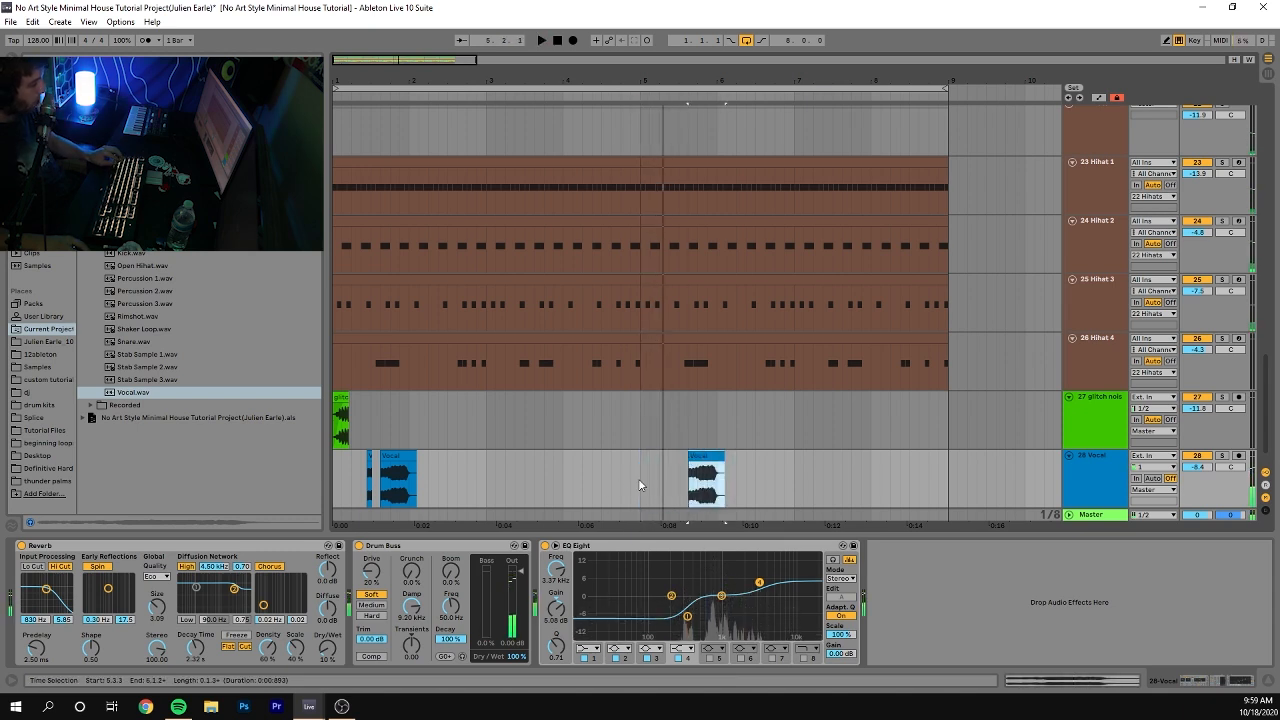
Play the mix from the start of bar 5 through the second Vocal clip and stop playback.
{"action": "left_click", "coordinate": [641, 482]}
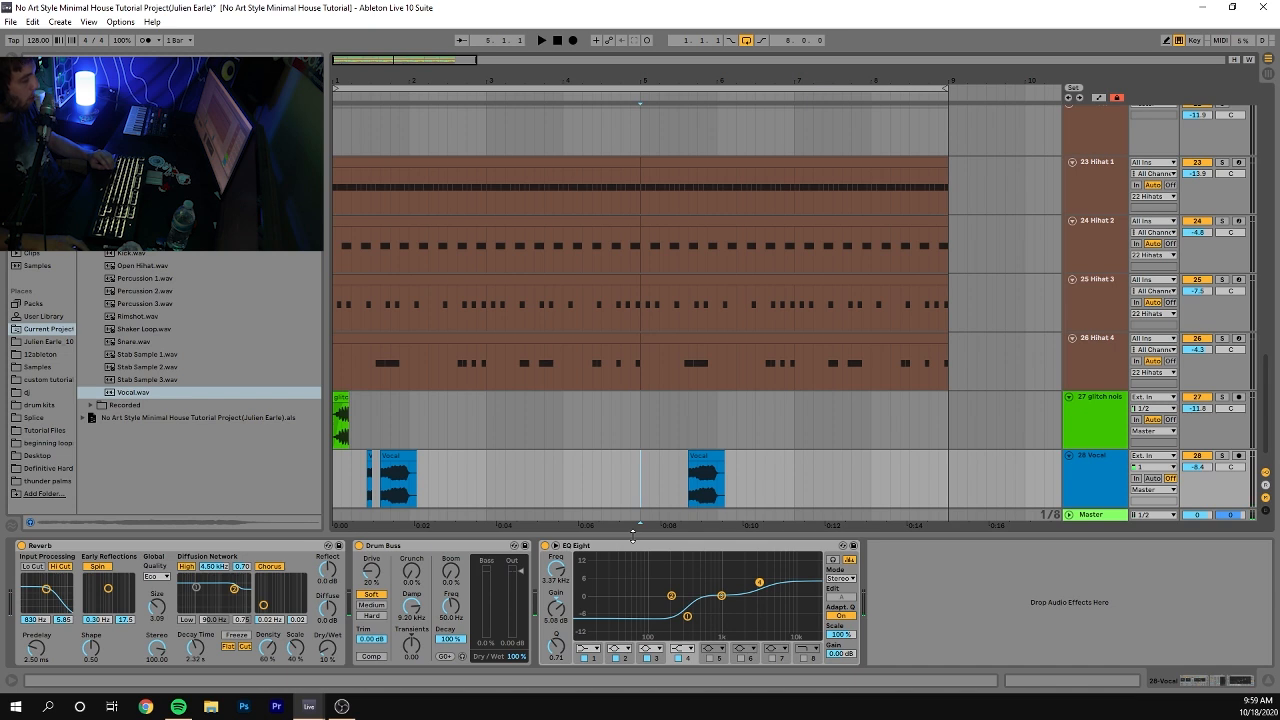
{"action": "key", "text": "space"}
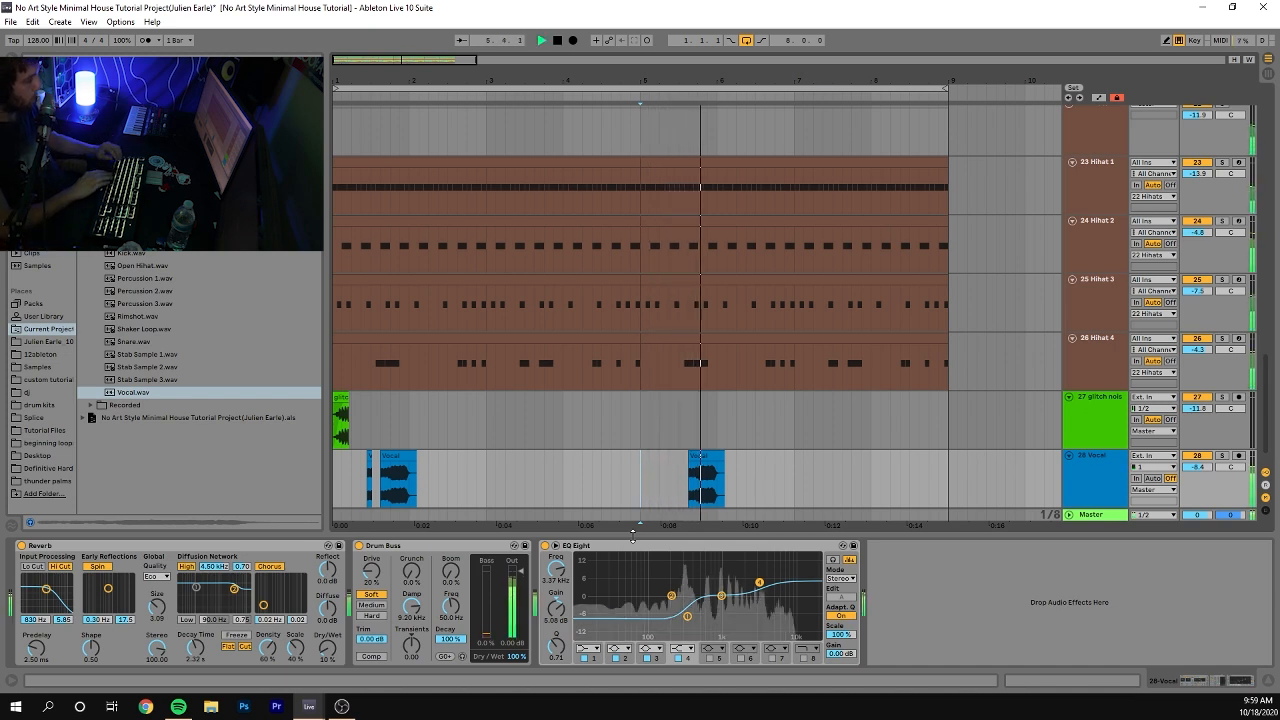
{"action": "key", "text": "space"}
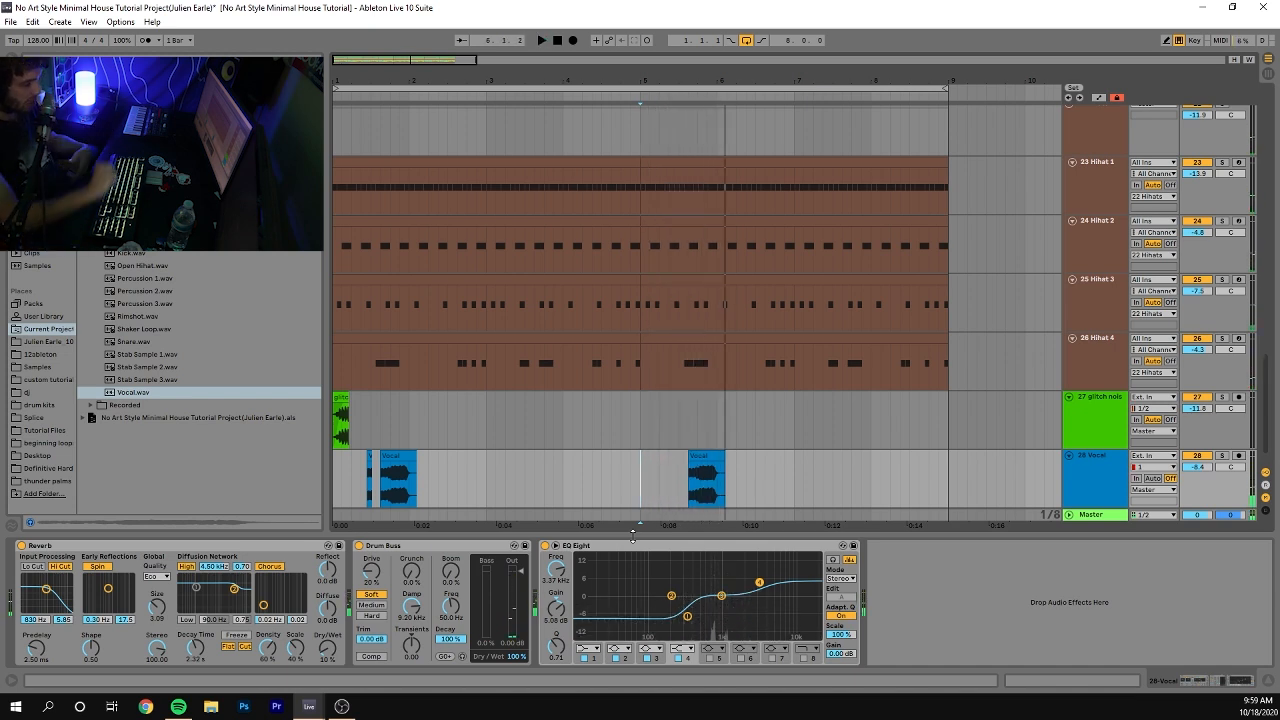
{"action": "key", "text": "space"}
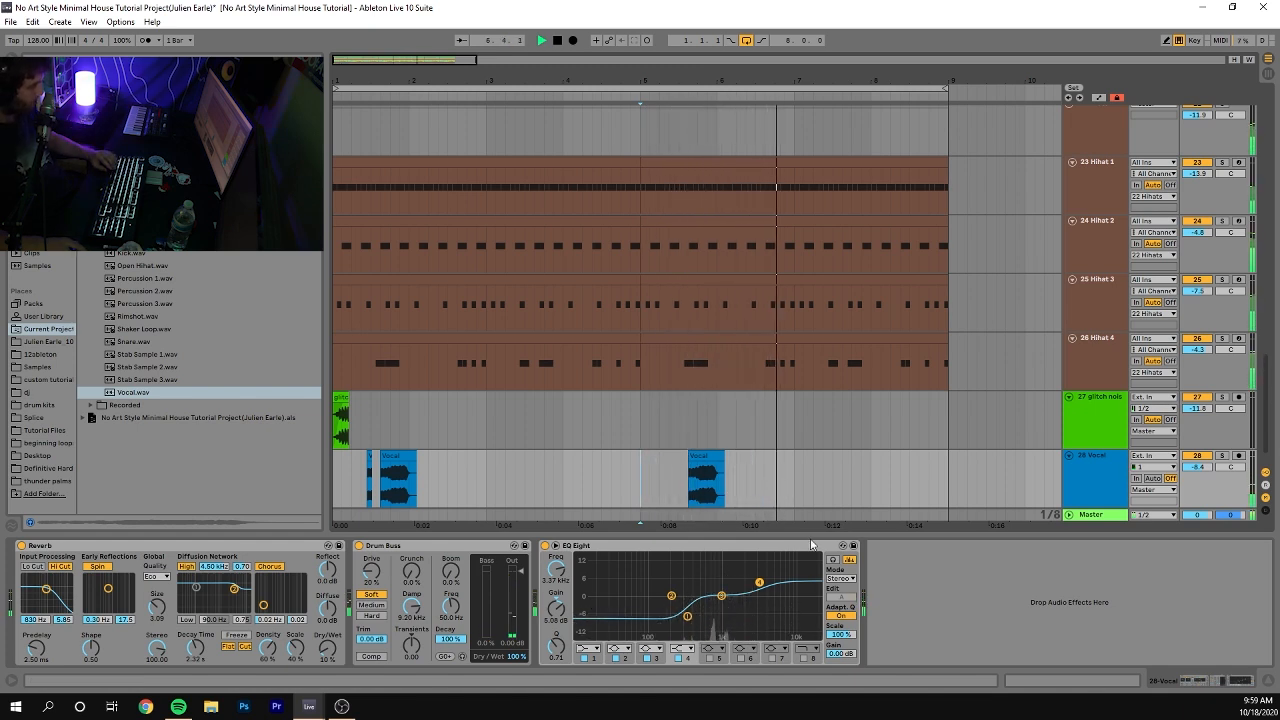
{"action": "key", "text": "space"}
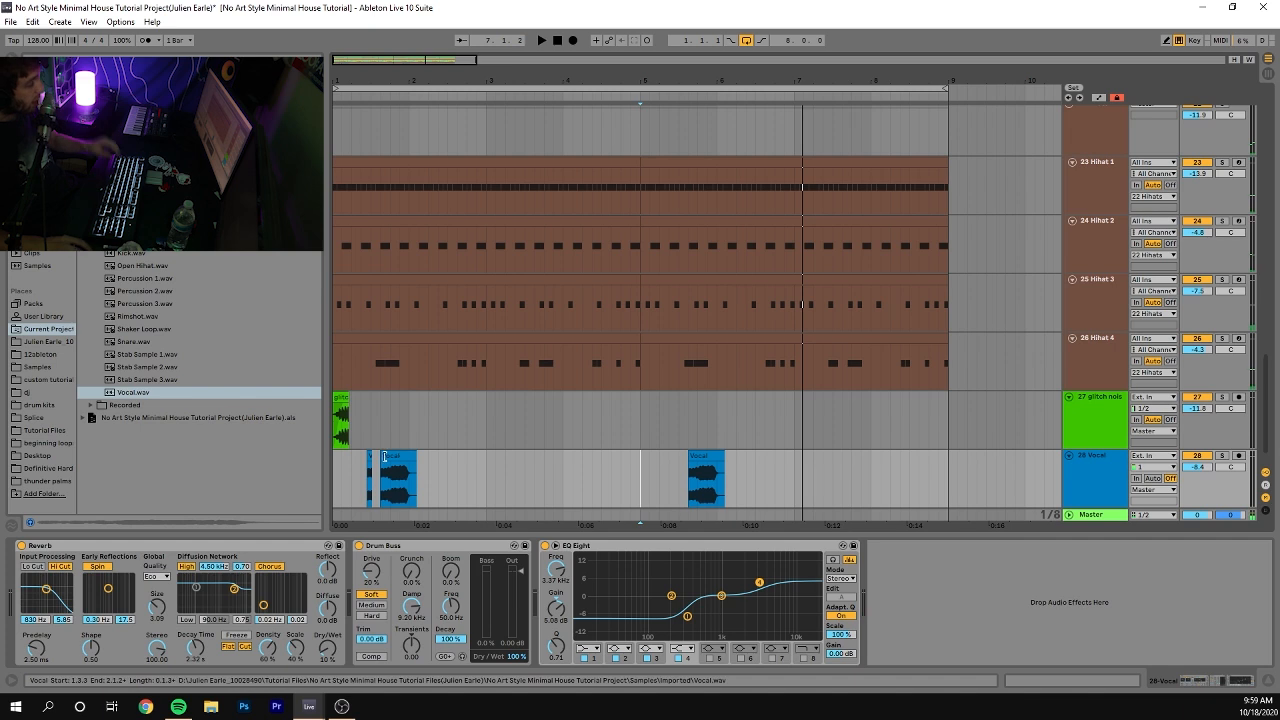
Play the full mix from bar 1 and collapse all tracks in the arrangement.
{"action": "left_click", "coordinate": [348, 478]}
{"action": "key", "text": "space"}
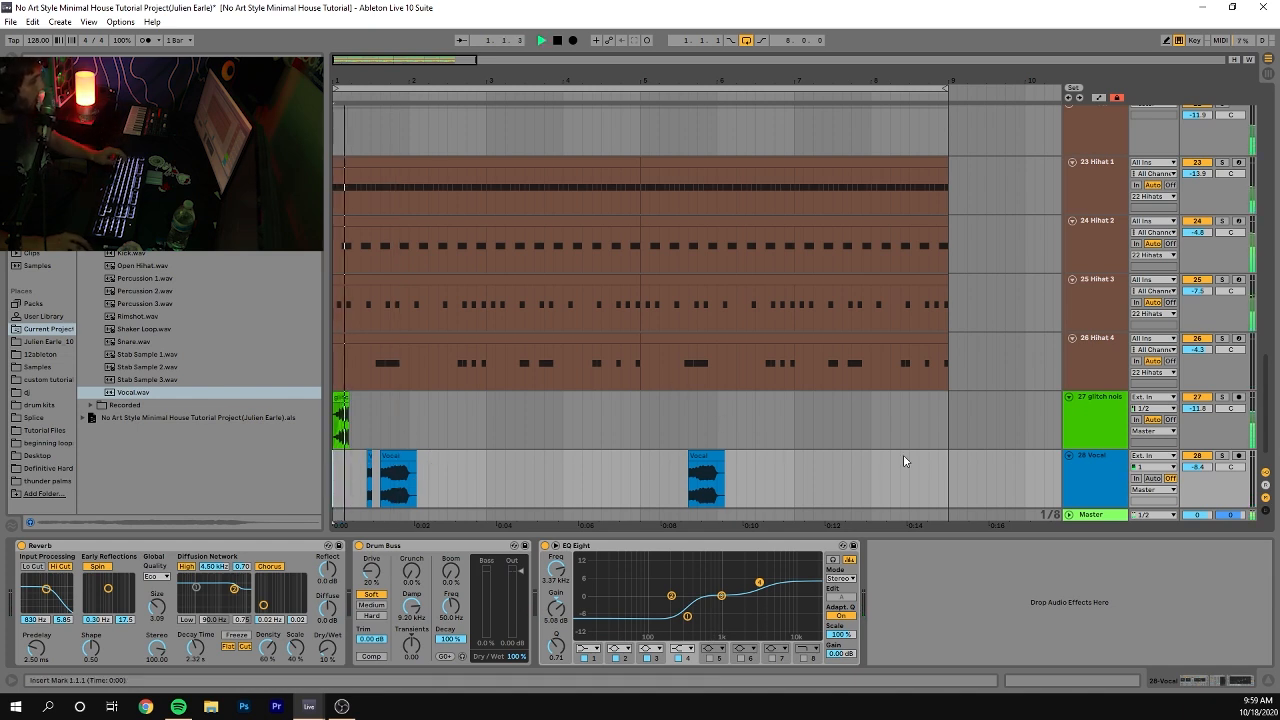
{"action": "left_click", "coordinate": [1124, 473]}
{"action": "key", "text": "ctrl+a"}
{"action": "key", "text": "u"}
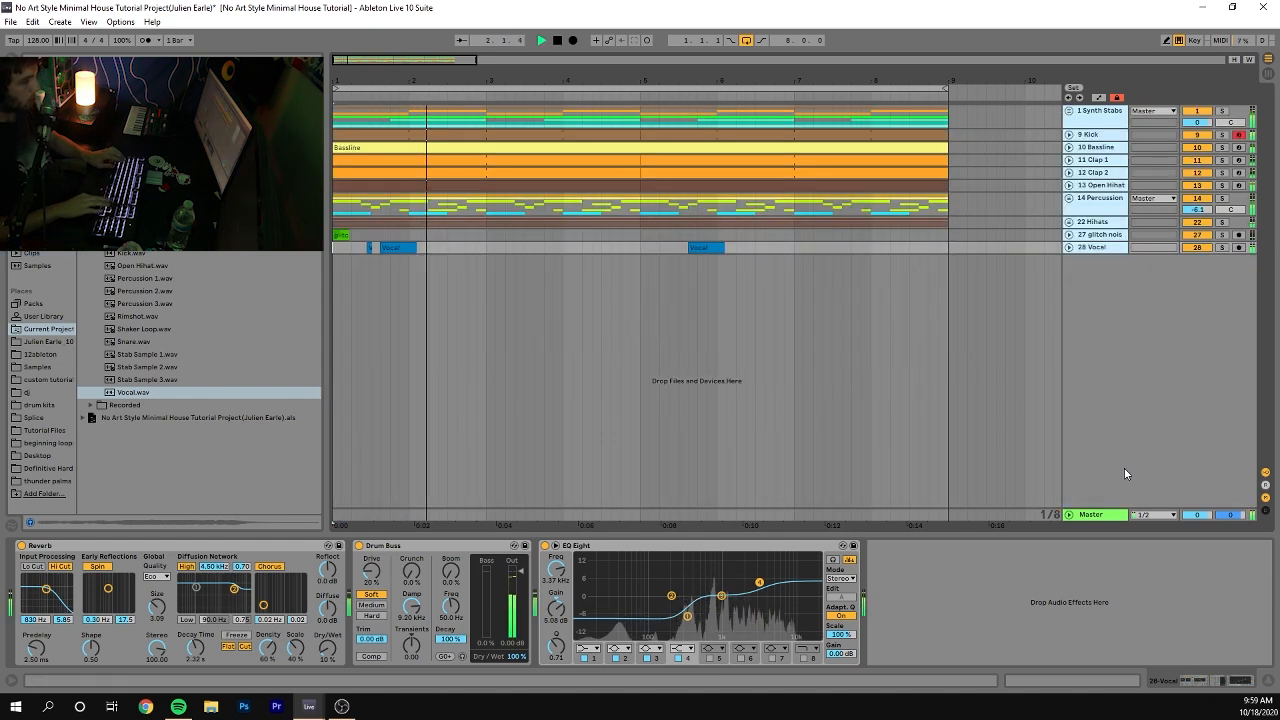
{"action": "left_click", "coordinate": [1124, 473]}
Unfold the 1 Synth Stabs and 14 Percussion groups and keep their member tracks collapsed to single rows.
{"action": "left_click", "coordinate": [1100, 132]}
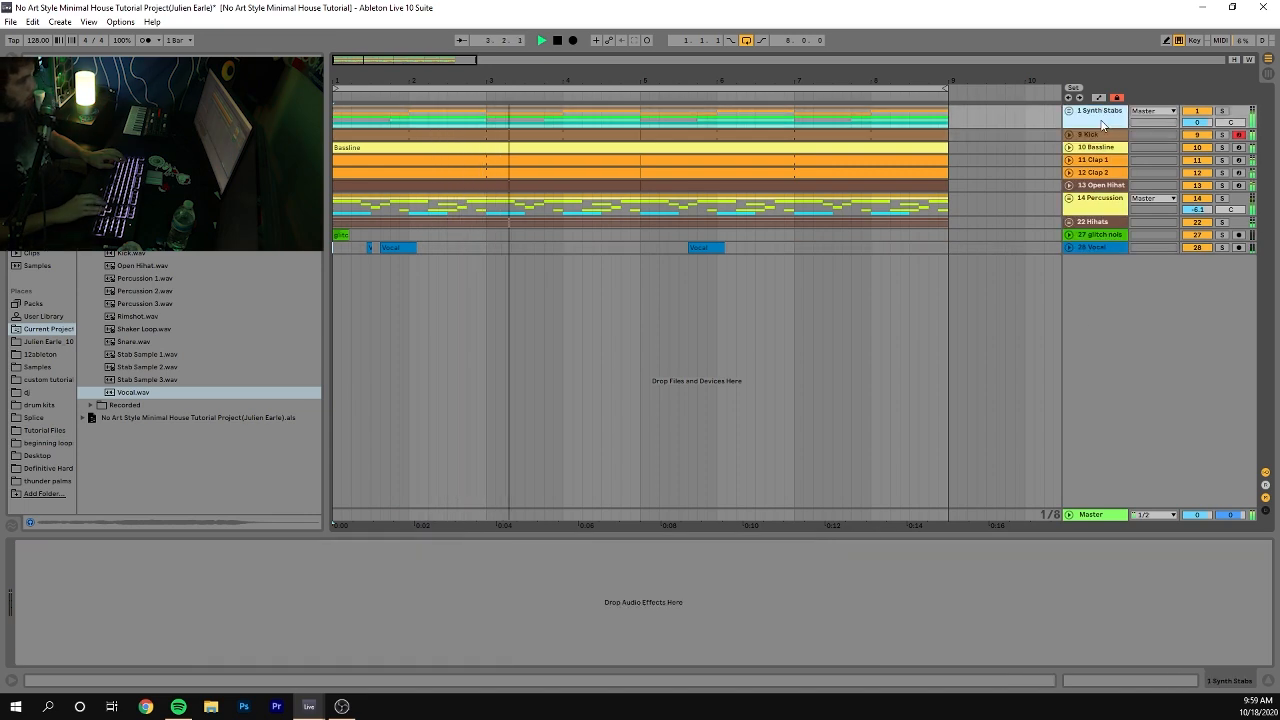
{"action": "double_click", "coordinate": [1102, 125]}
{"action": "key", "text": "u"}
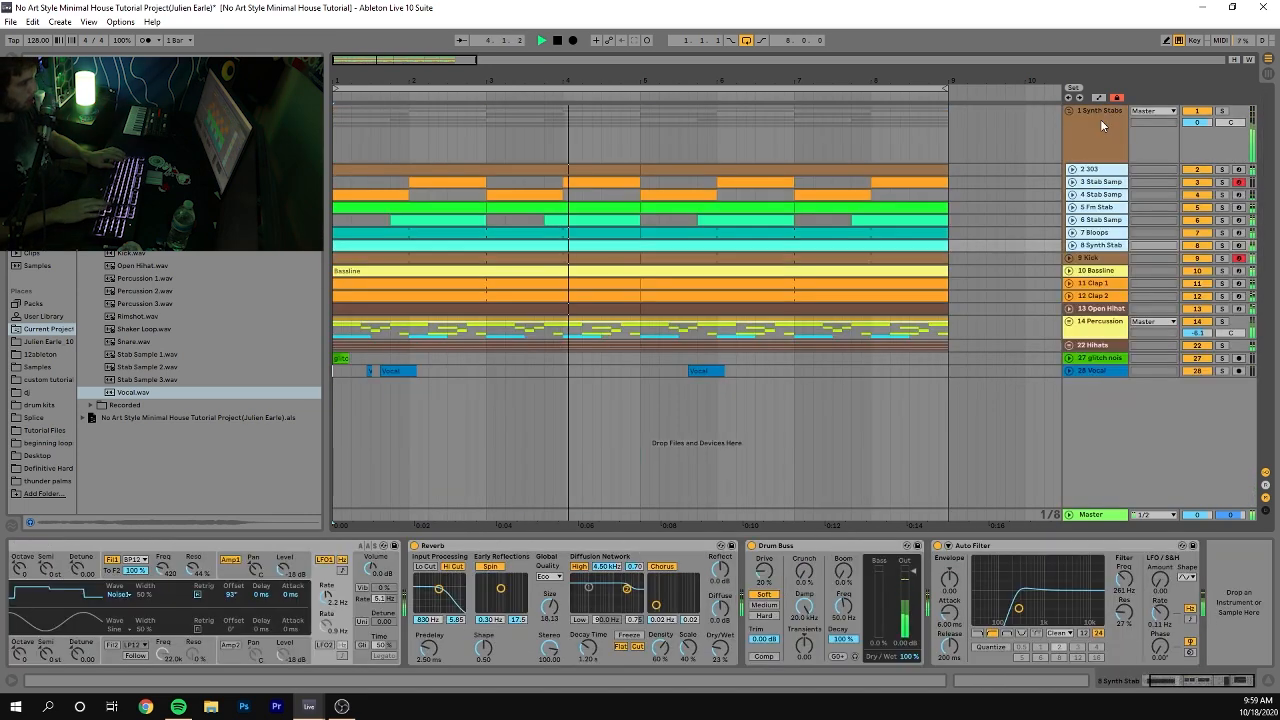
{"action": "double_click", "coordinate": [1099, 325]}
{"action": "double_click", "coordinate": [1103, 381]}
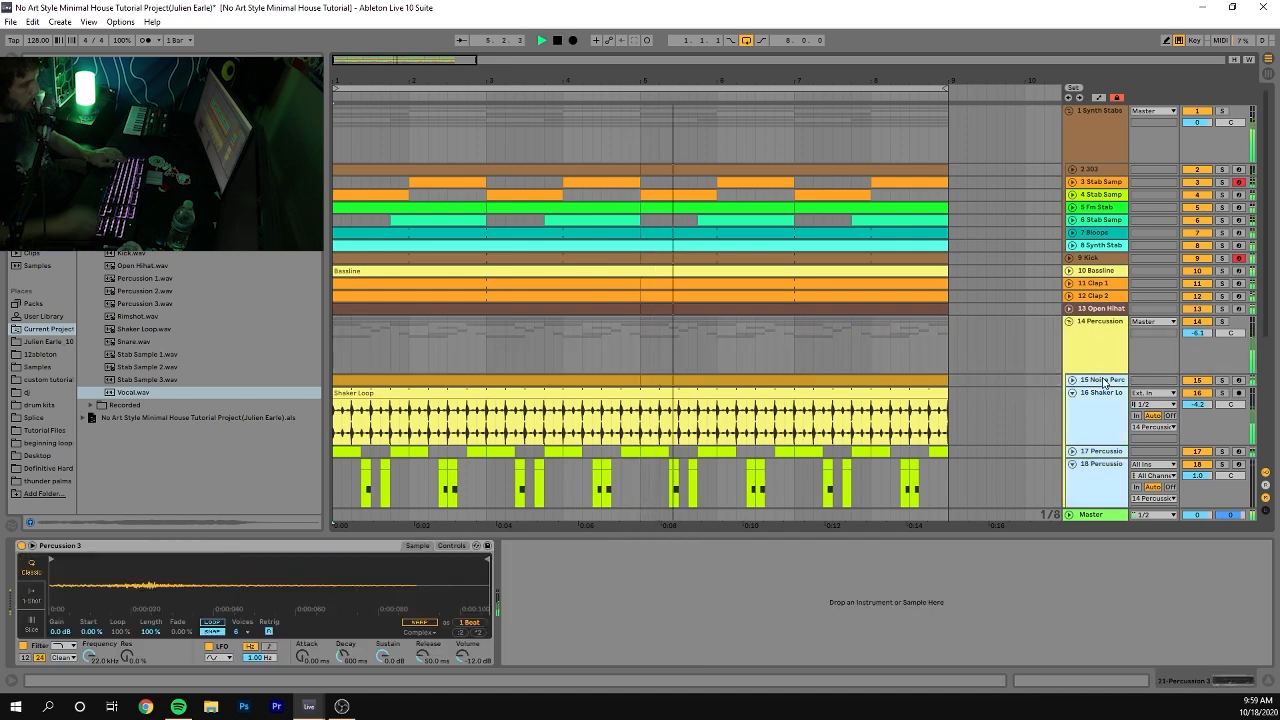
{"action": "key", "text": "u"}
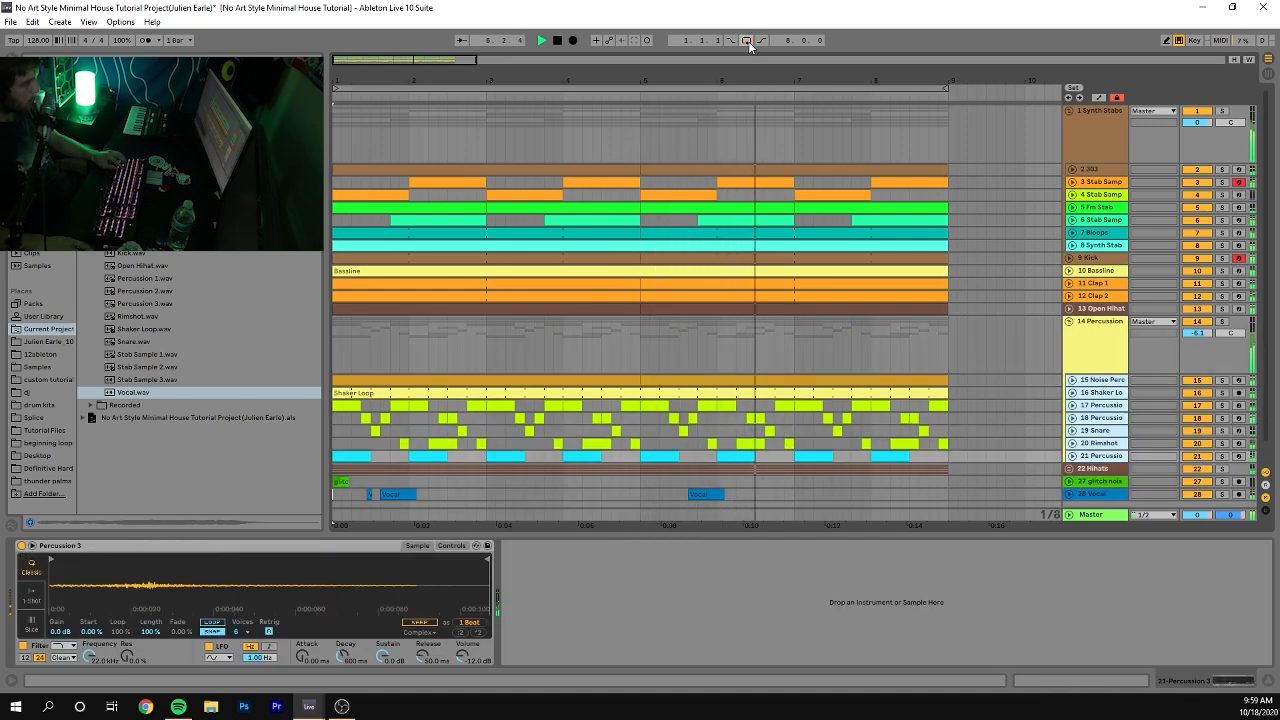
Unfold the 22 Hihats group with its member tracks collapsed, stop playback and hide the device view.
{"action": "scroll", "coordinate": [1074, 450], "scroll_direction": "down", "scroll_amount": 1}
{"action": "left_click", "coordinate": [1074, 446]}
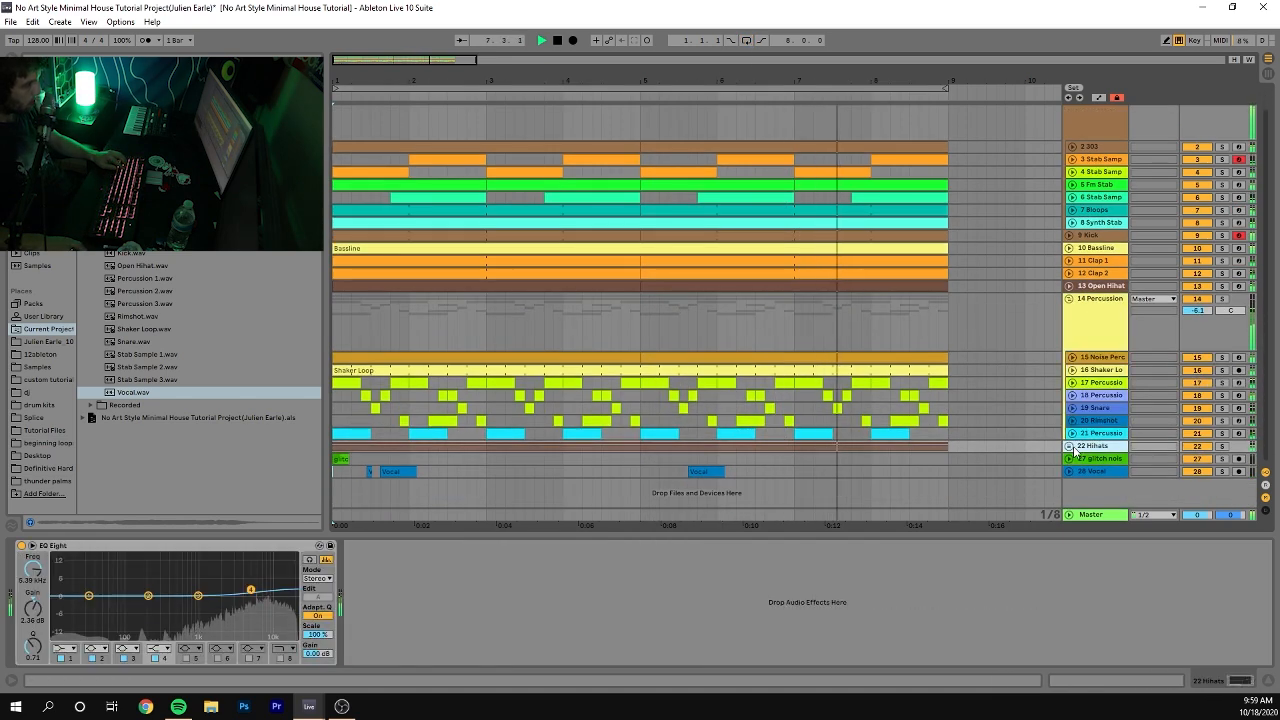
{"action": "left_click", "coordinate": [1069, 446]}
{"action": "left_click", "coordinate": [1100, 505]}
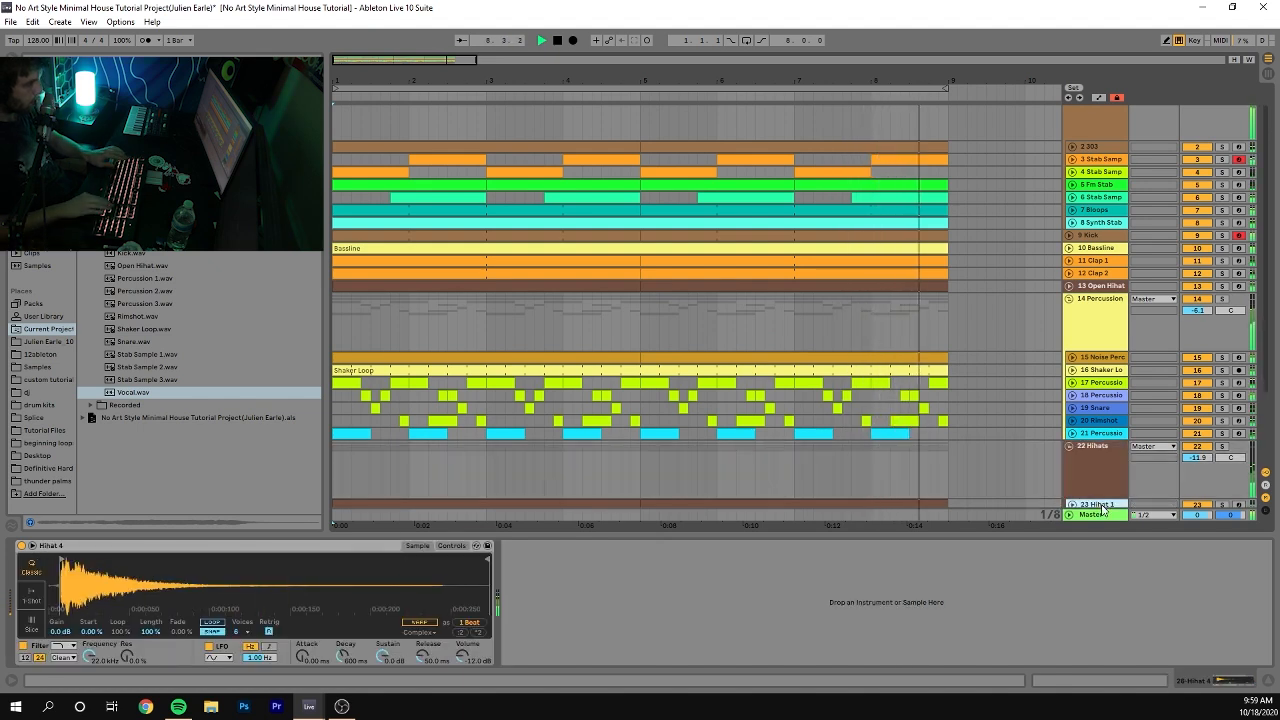
{"action": "key", "text": "space"}
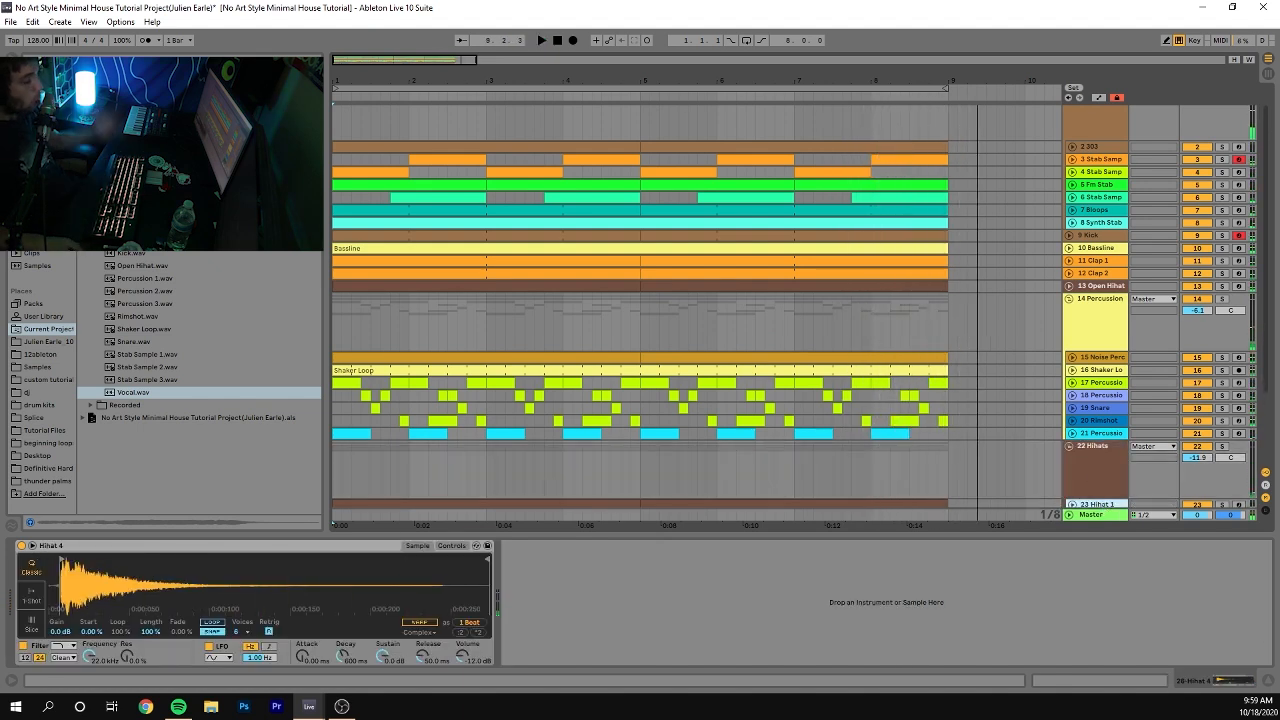
{"action": "left_click", "coordinate": [1268, 680]}
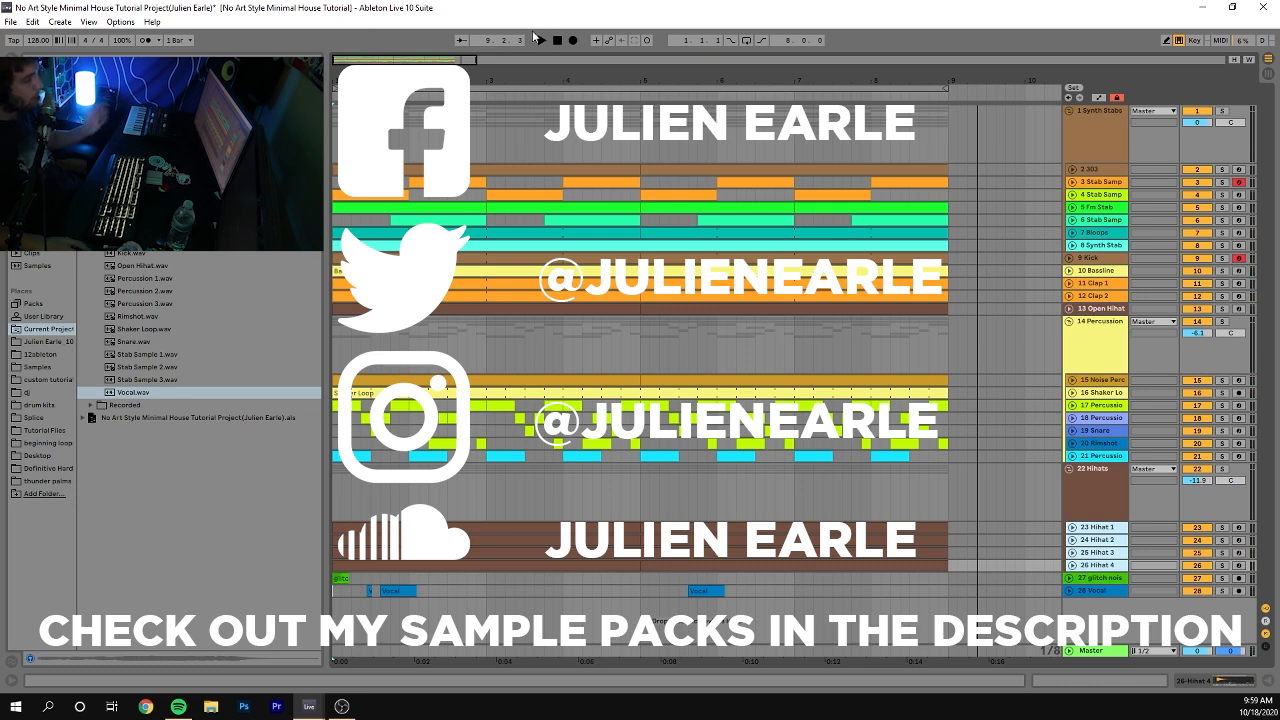